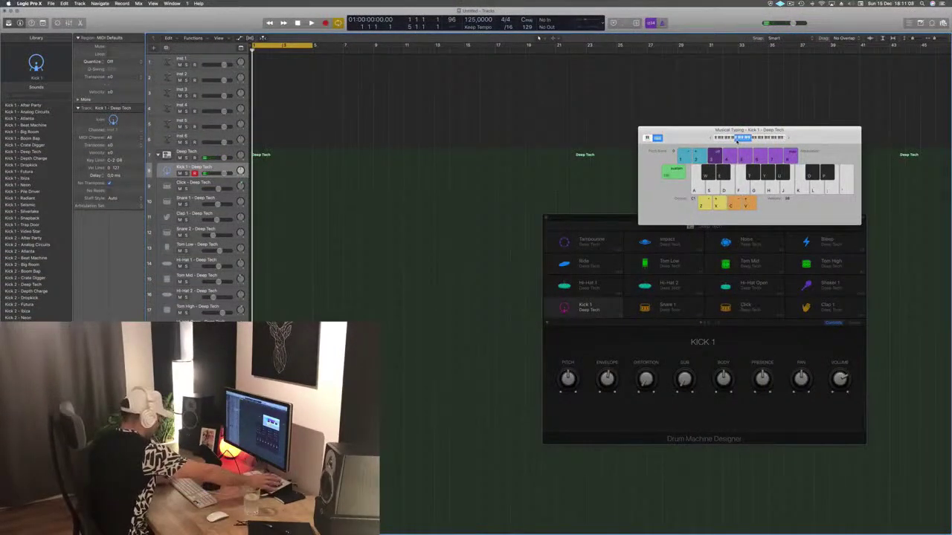
Record a one-bar kick pattern with four hits on the Kick 1 track and select its notes in the Piano Roll.
{"action": "key", "text": "a"}
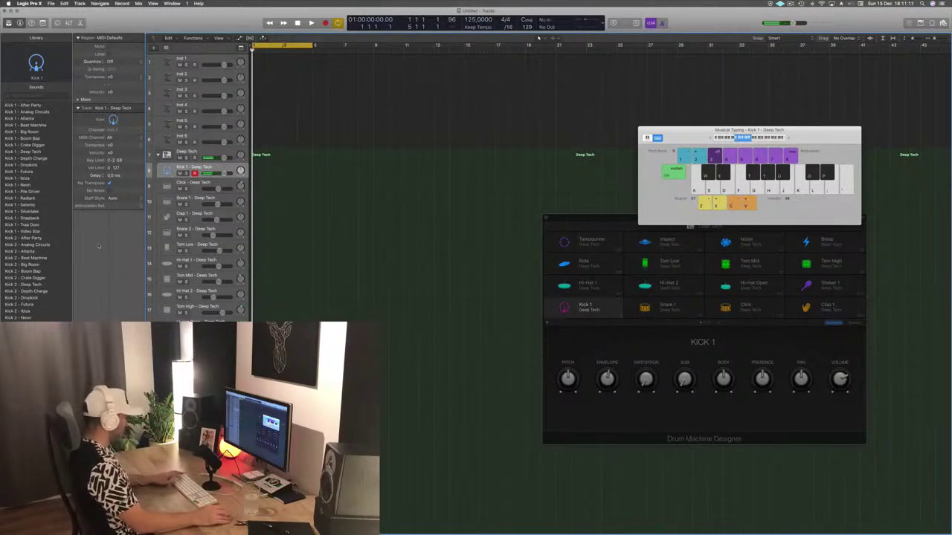
{"action": "key", "text": "r"}
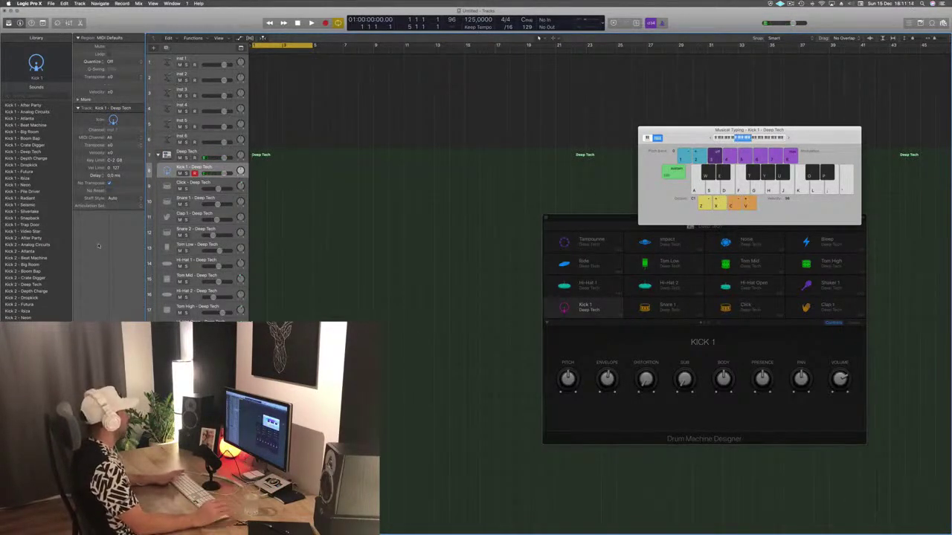
{"action": "key", "text": "a"}
{"action": "key", "text": "a"}
{"action": "key", "text": "a"}
{"action": "key", "text": "a"}
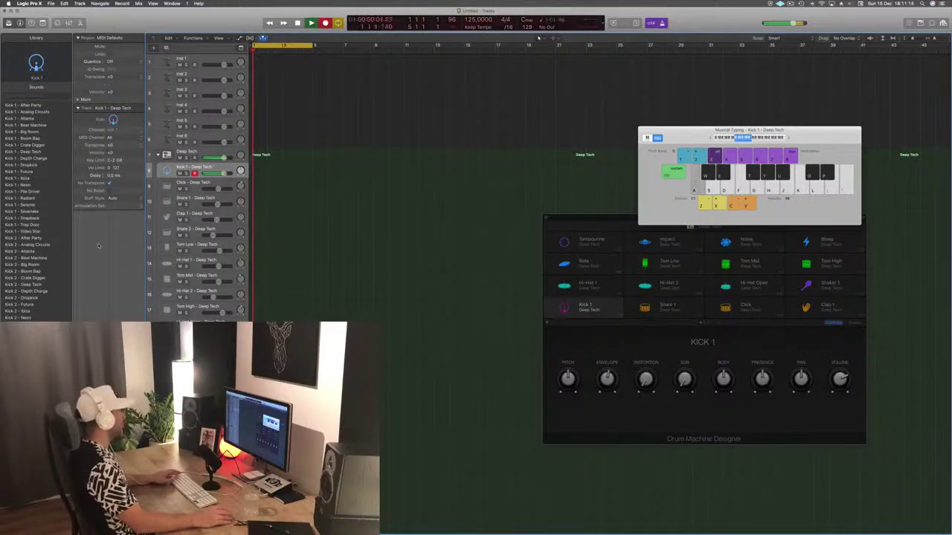
{"action": "key", "text": "space"}
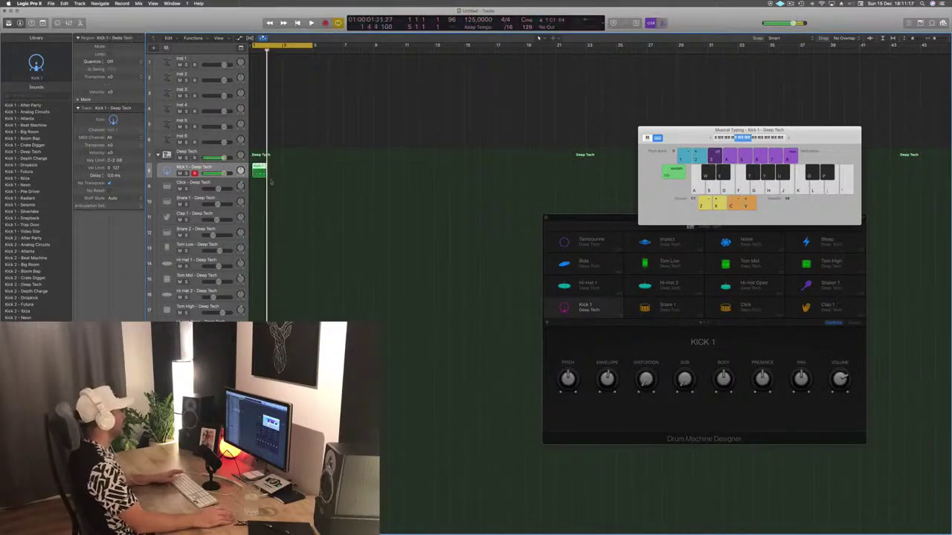
{"action": "key", "text": "p"}
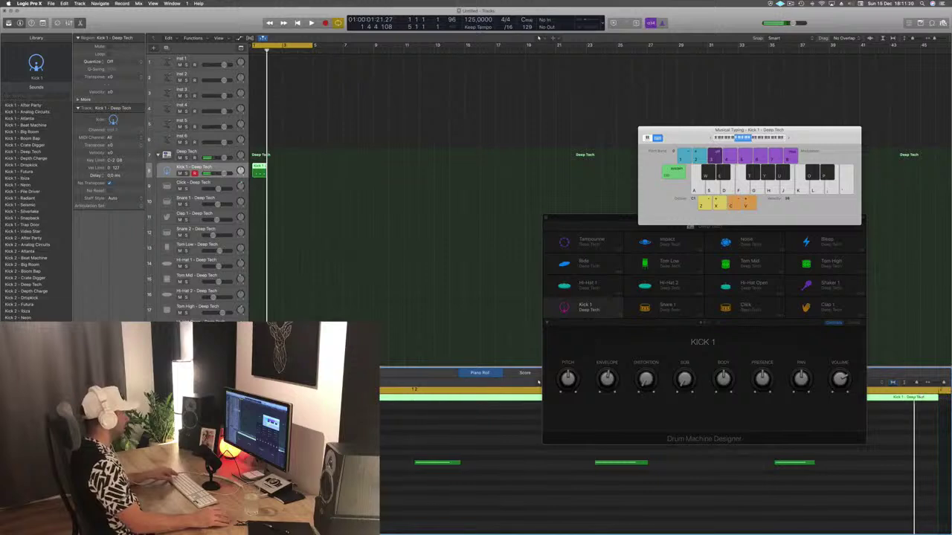
{"action": "left_click_drag", "start_coordinate": [382, 447], "coordinate": [652, 508]}
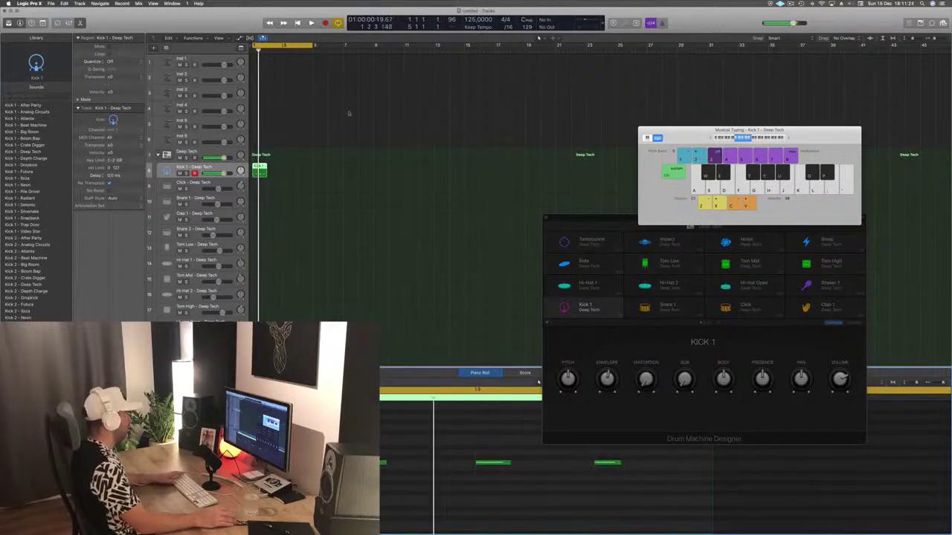
Duplicate the one-bar kick region until it fills bars 1 to 4.
{"action": "left_click_drag", "start_coordinate": [262, 167], "coordinate": [294, 168]}
{"action": "left_click", "coordinate": [263, 167], "text": "shift"}
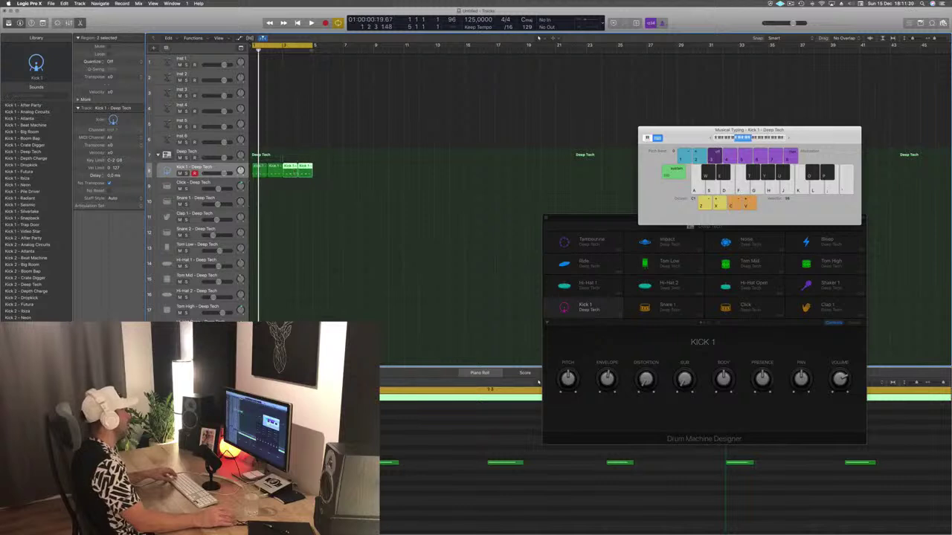
{"action": "left_click", "coordinate": [303, 105]}
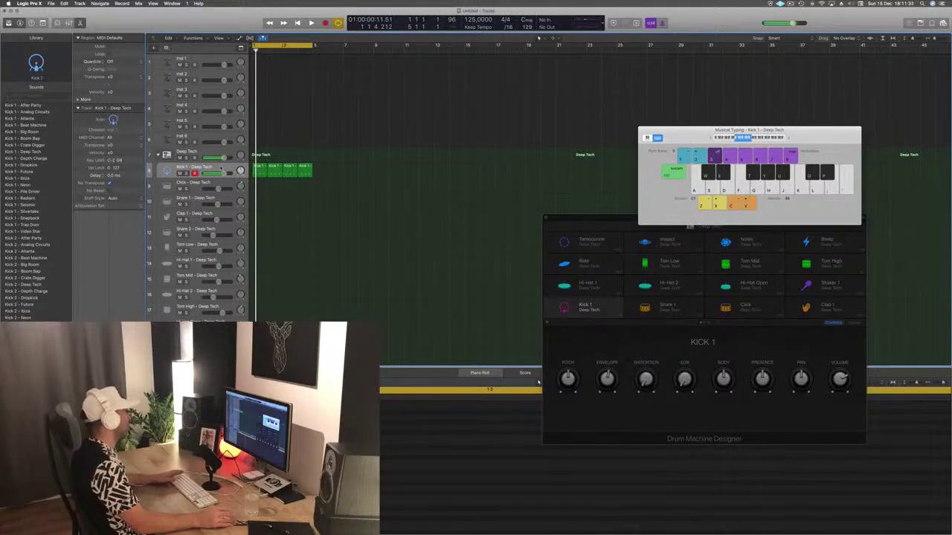
Increase the height of the Kick 1 track and play back the four-bar kick loop.
{"action": "key", "text": "super+a"}
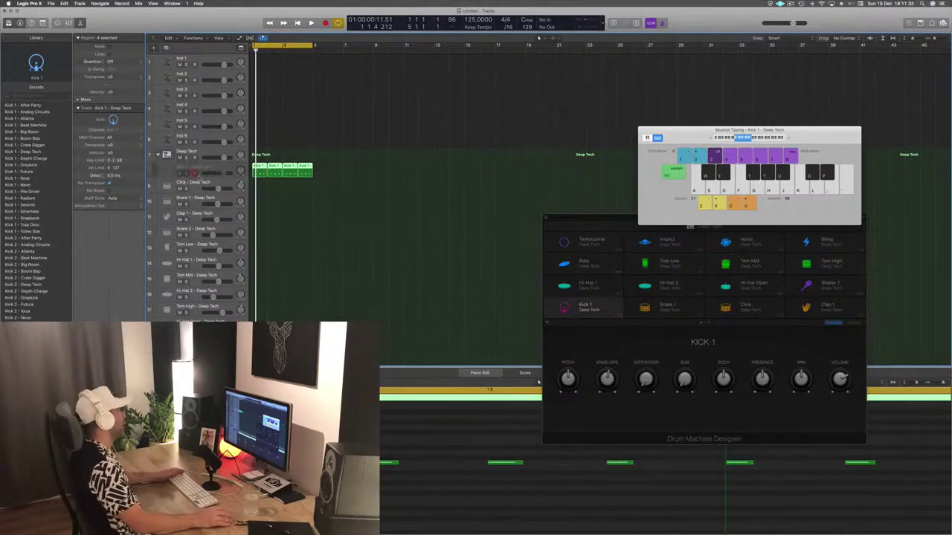
{"action": "left_click_drag", "start_coordinate": [202, 177], "coordinate": [202, 198]}
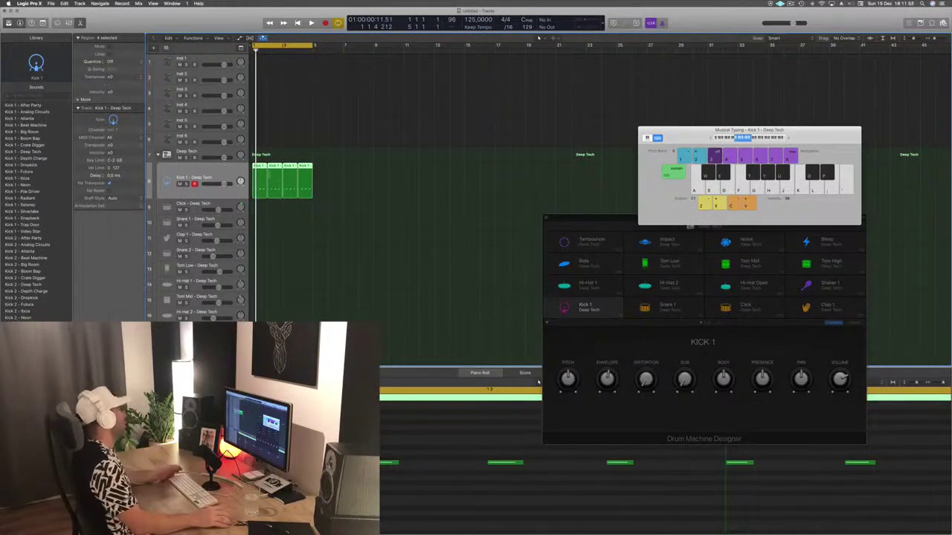
{"action": "key", "text": "space"}
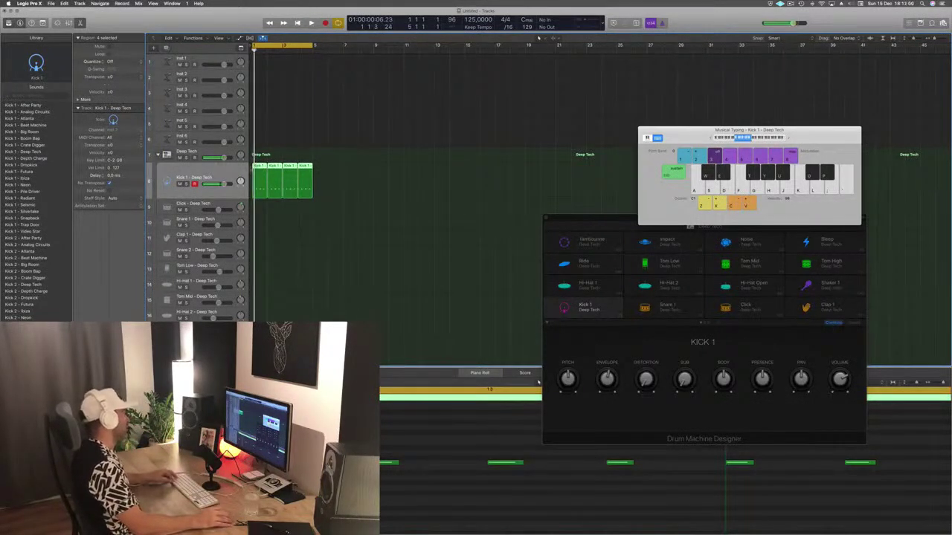
{"action": "left_click", "coordinate": [387, 192]}
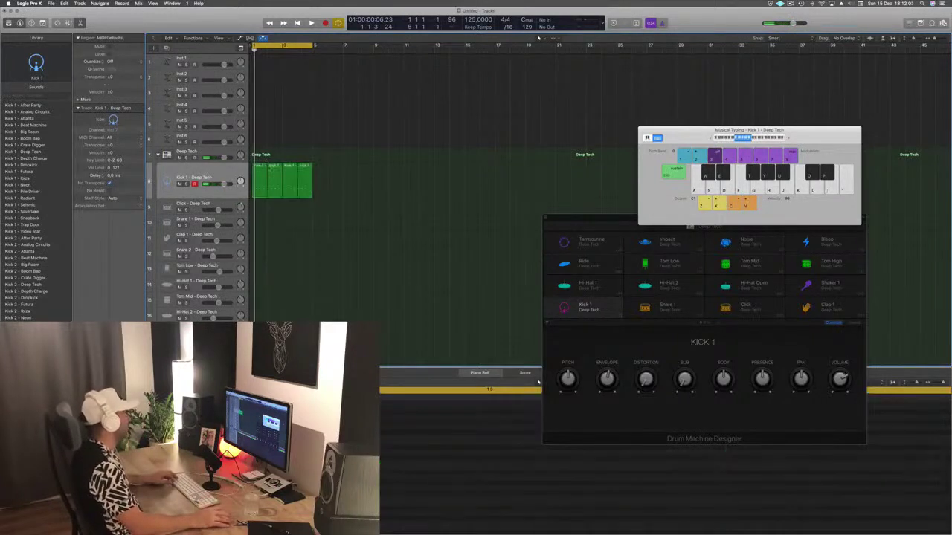
Copy the first kick region onto the Snare 1 track at bar 1 and play it back.
{"action": "left_click_drag", "start_coordinate": [259, 169], "coordinate": [264, 247]}
{"action": "left_click", "coordinate": [279, 227]}
{"action": "left_click", "coordinate": [260, 168]}
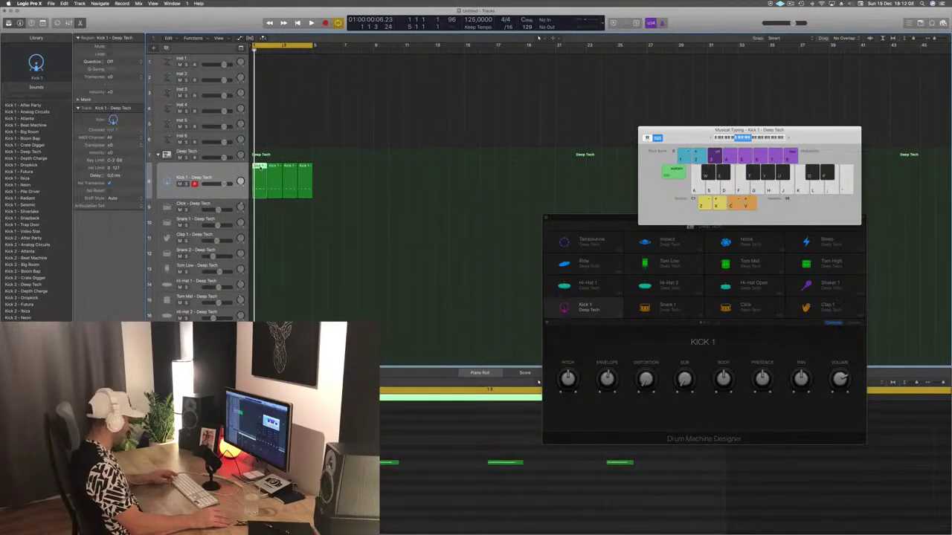
{"action": "left_click_drag", "start_coordinate": [260, 170], "coordinate": [260, 223]}
{"action": "key", "text": "space"}
{"action": "key", "text": "space"}
Reduce the Snare 1 region to notes on beats 2 and 4, transpose them up two semitones, and play the result.
{"action": "key", "text": "Tab"}
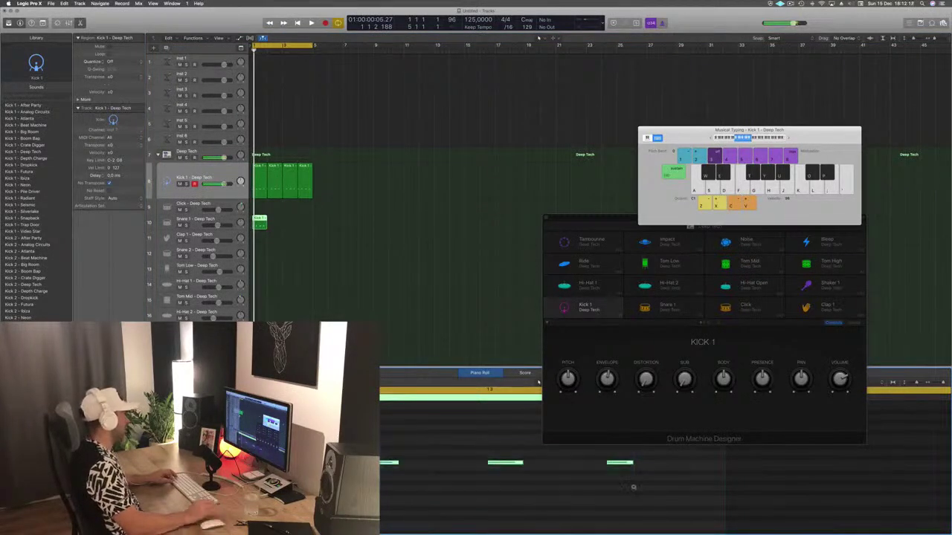
{"action": "scroll", "coordinate": [634, 487], "scroll_direction": "down", "scroll_amount": 2}
{"action": "key", "text": "s"}
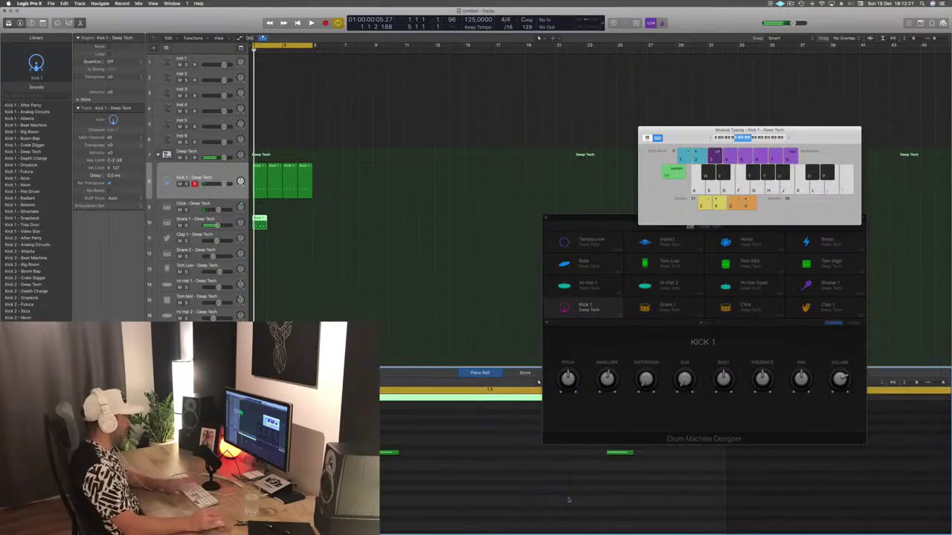
{"action": "key", "text": "space"}
{"action": "key", "text": "space"}
{"action": "left_click", "coordinate": [197, 223]}
{"action": "key", "text": "space"}
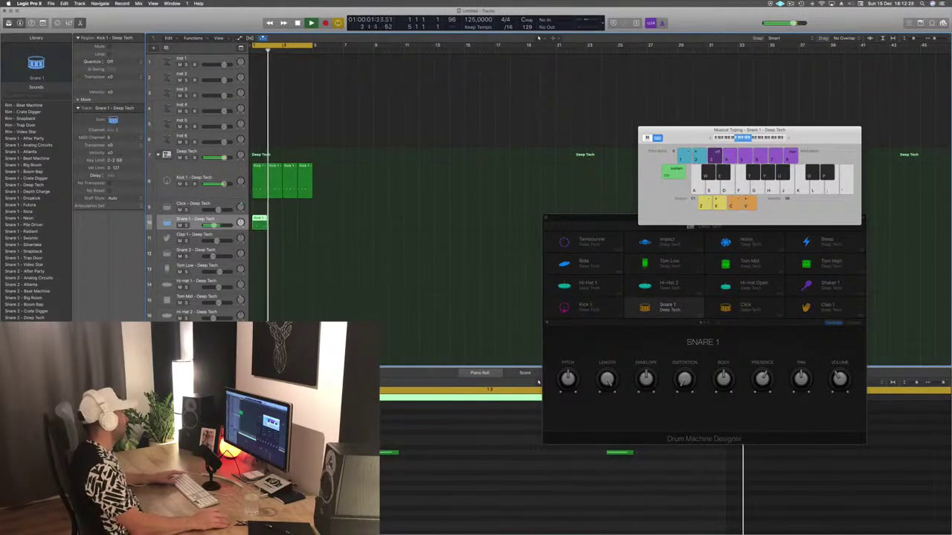
Duplicate the one-bar snare region across the Snare 1 track to fill bars 1 to 4.
{"action": "left_click_drag", "start_coordinate": [258, 222], "coordinate": [291, 227]}
{"action": "left_click", "coordinate": [259, 221], "text": "shift"}
{"action": "key", "text": "space"}
Copy the first kick region onto the Hi-Hat 1 track and transpose its notes up six semitones.
{"action": "left_click", "coordinate": [255, 168]}
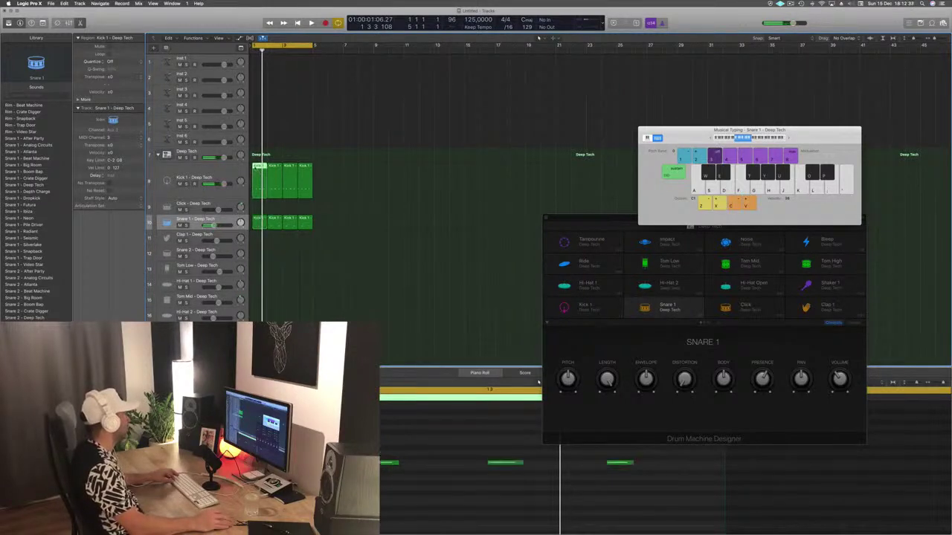
{"action": "left_click_drag", "start_coordinate": [255, 168], "coordinate": [259, 286]}
{"action": "left_click_drag", "start_coordinate": [238, 446], "coordinate": [674, 491]}
{"action": "key", "text": "alt+Up"}
{"action": "key", "text": "alt+Up"}
{"action": "key", "text": "alt+Up"}
{"action": "key", "text": "alt+Up"}
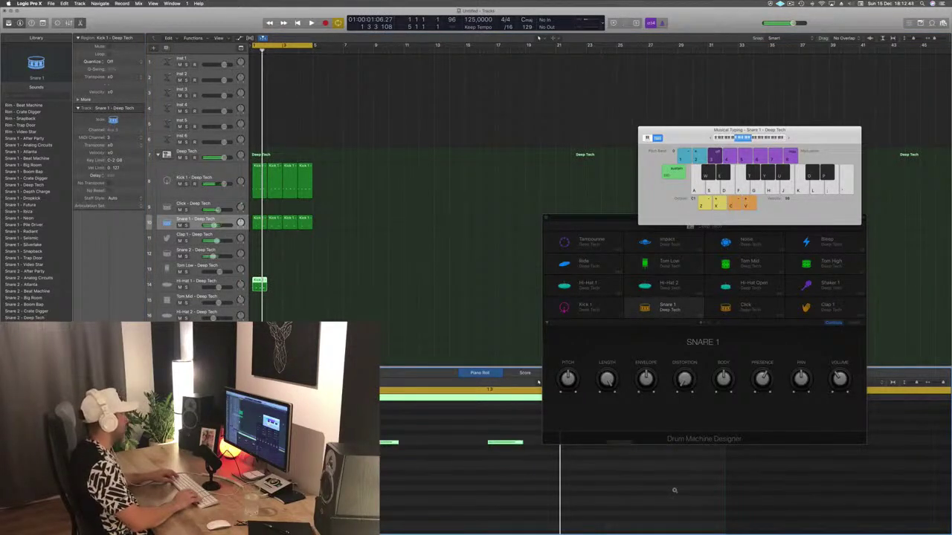
{"action": "key", "text": "alt+Up"}
{"action": "key", "text": "alt+Up"}
Shift the Hi-Hat 1 notes half a beat later onto the off-beats.
{"action": "key", "text": "alt+Right"}
{"action": "key", "text": "alt+Right"}
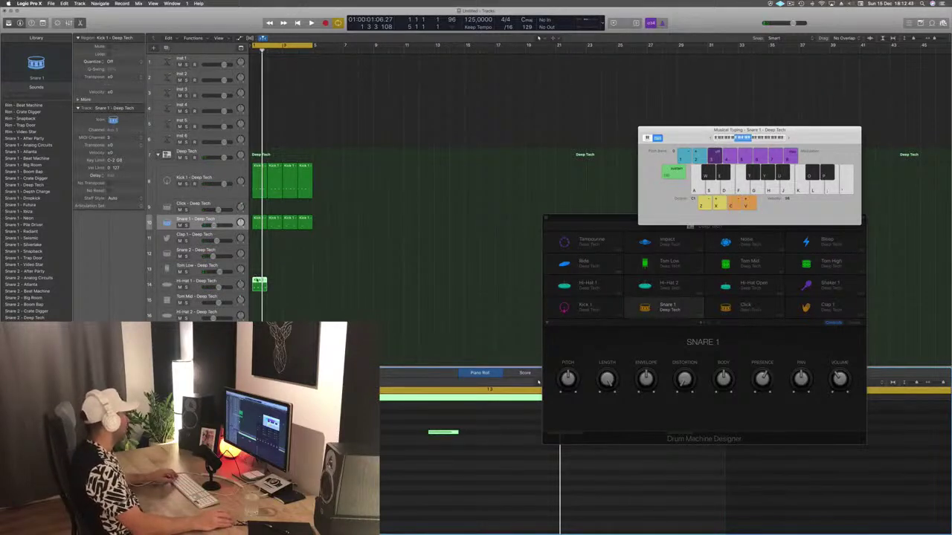
{"action": "key", "text": "alt+Right"}
{"action": "key", "text": "alt+Right"}
{"action": "key", "text": "alt+Right"}
{"action": "key", "text": "alt+Right"}
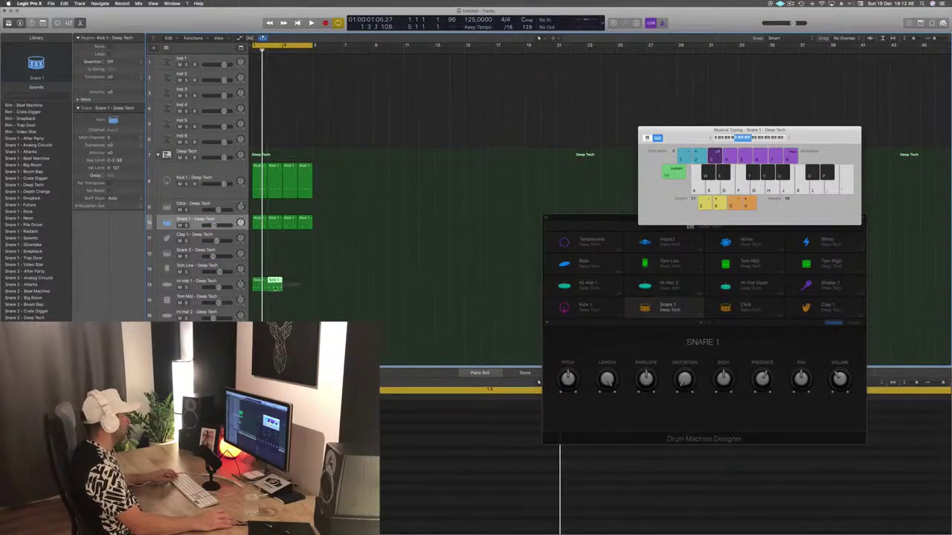
Duplicate the one-bar hi-hat region to fill bars 1 to 4 and play the beat.
{"action": "left_click_drag", "start_coordinate": [264, 290], "coordinate": [286, 288]}
{"action": "scroll", "coordinate": [360, 312], "scroll_direction": "down", "scroll_amount": 2}
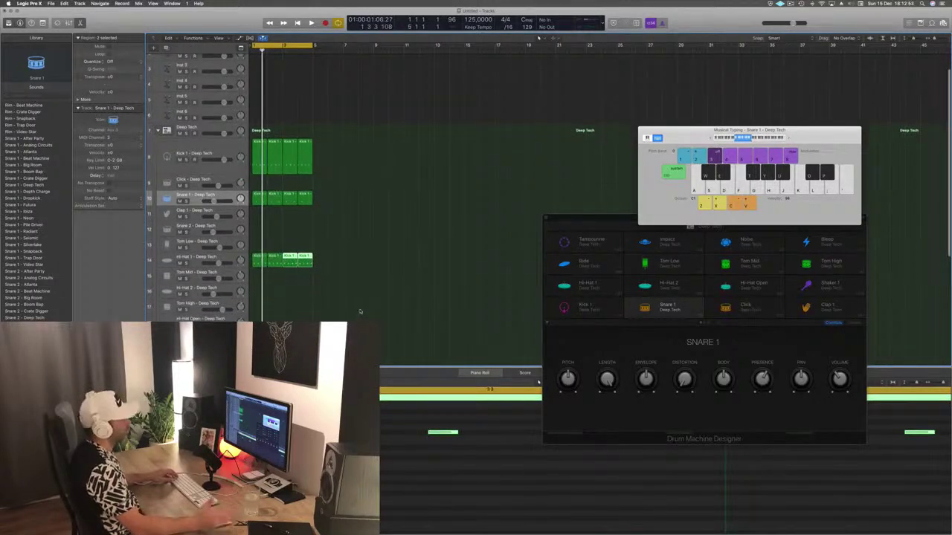
{"action": "left_click", "coordinate": [361, 311]}
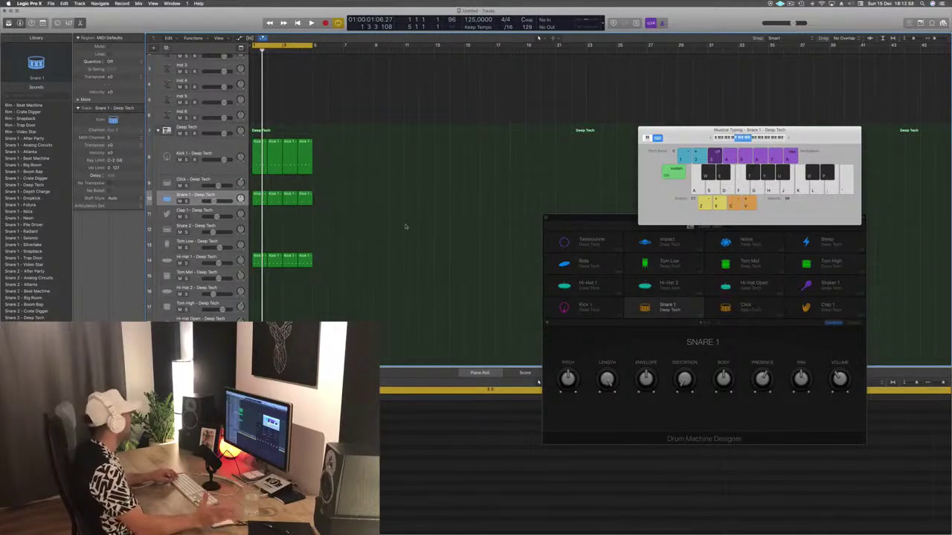
{"action": "key", "text": "space"}
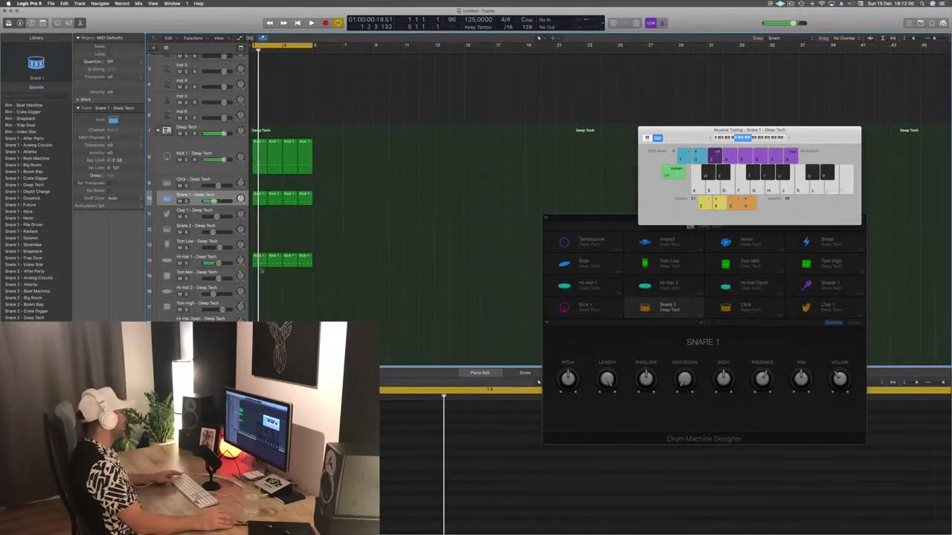
Copy the first Hi-Hat 1 region onto the Tom Mid track at bar 1.
{"action": "left_click", "coordinate": [274, 262]}
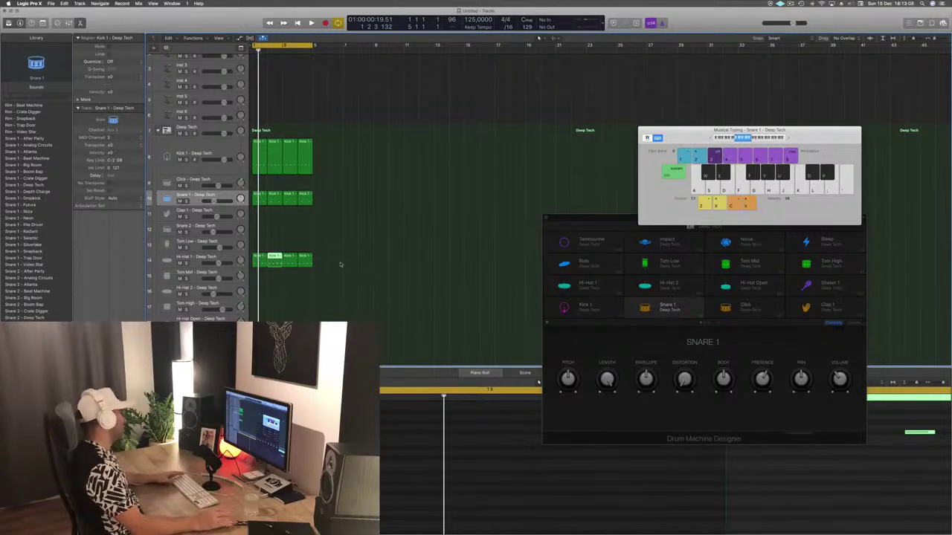
{"action": "left_click", "coordinate": [218, 261]}
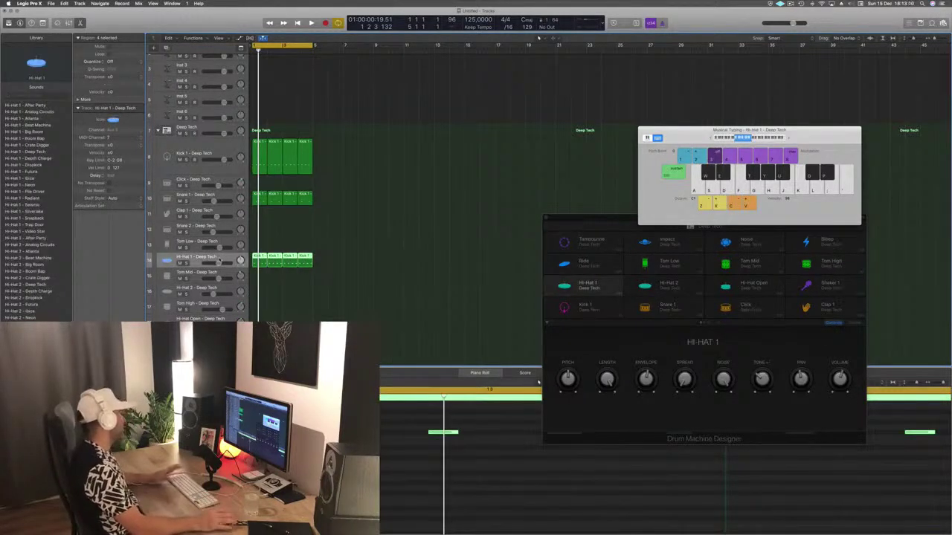
{"action": "left_click", "coordinate": [294, 249]}
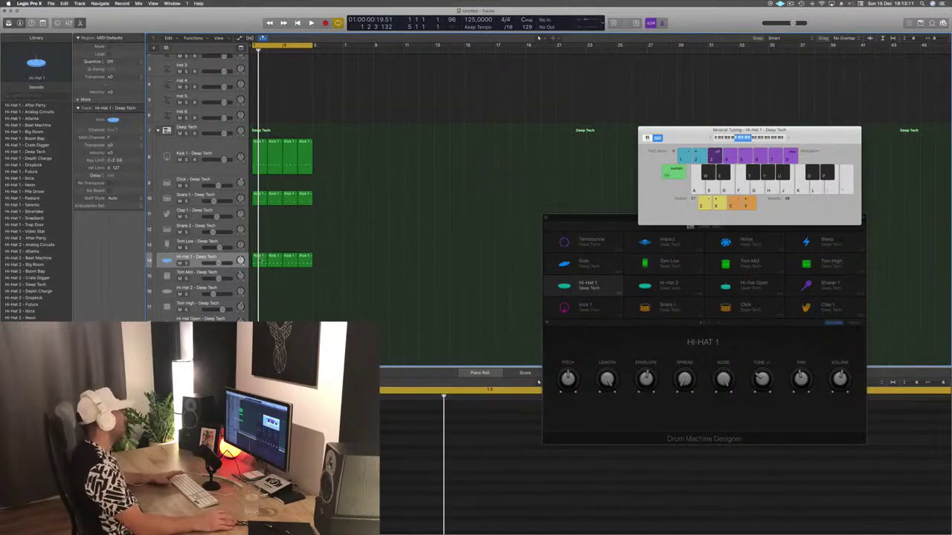
{"action": "left_click", "coordinate": [260, 260]}
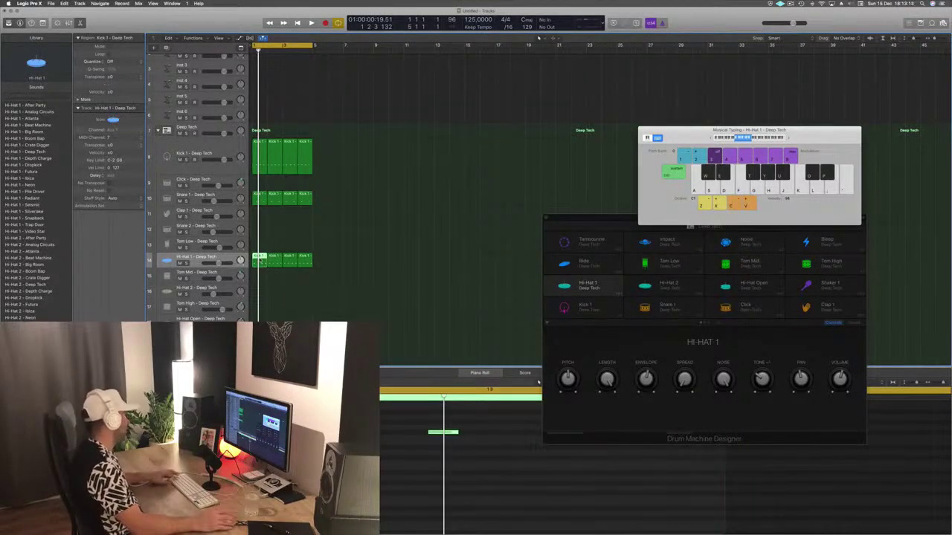
{"action": "left_click_drag", "start_coordinate": [260, 261], "coordinate": [262, 279]}
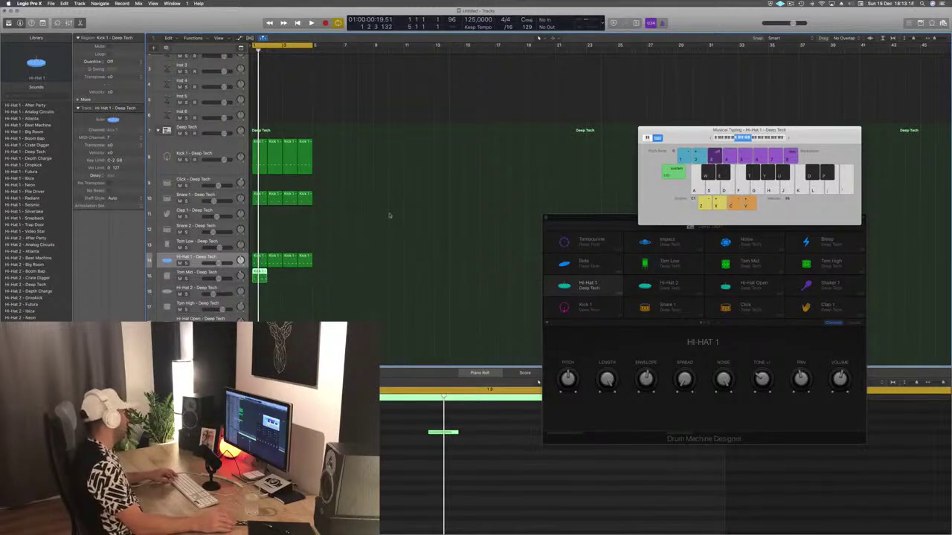
Delete all Tom Mid notes except the last off-beat, transpose that note up one semitone, and play the beat.
{"action": "left_click", "coordinate": [443, 432]}
{"action": "left_click_drag", "start_coordinate": [443, 432], "coordinate": [444, 441]}
{"action": "scroll", "coordinate": [539, 381], "scroll_direction": "up", "scroll_amount": 3}
{"action": "left_click_drag", "start_coordinate": [400, 490], "coordinate": [554, 505]}
{"action": "key", "text": "Delete"}
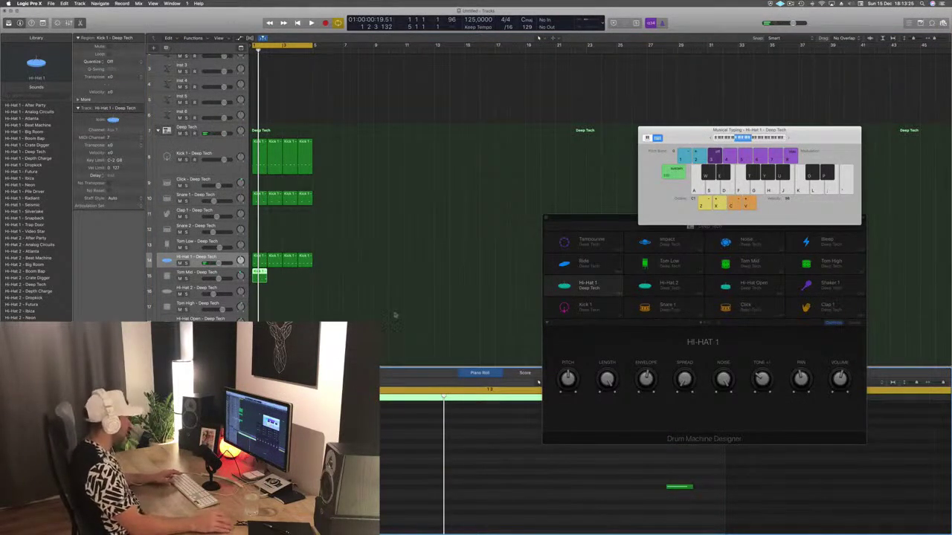
{"action": "left_click_drag", "start_coordinate": [655, 471], "coordinate": [681, 501]}
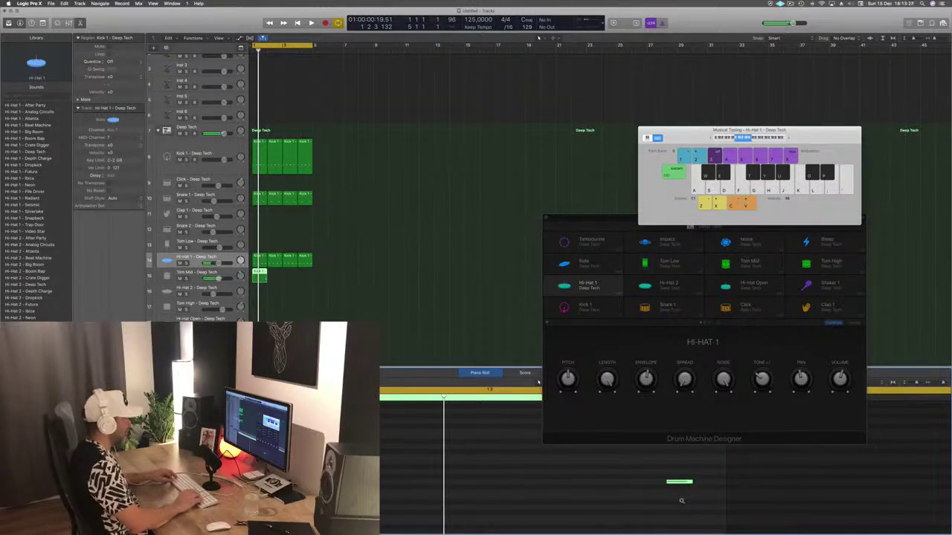
{"action": "key", "text": "space"}
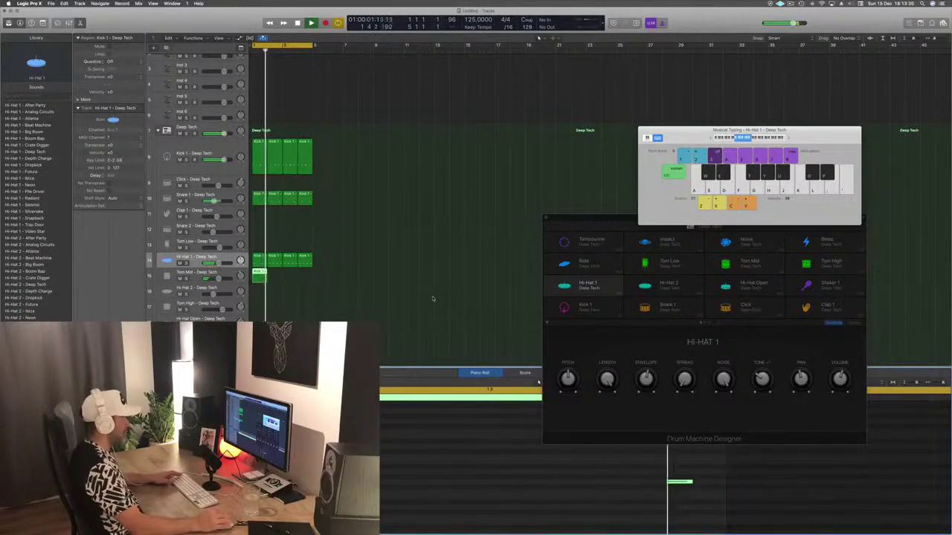
{"action": "key", "text": "space"}
Duplicate the one-bar Tom Mid region to fill bars 1 to 4 and start playback.
{"action": "left_click_drag", "start_coordinate": [260, 273], "coordinate": [293, 280]}
{"action": "key", "text": "space"}
{"action": "scroll", "coordinate": [362, 282], "scroll_direction": "up", "scroll_amount": 1}
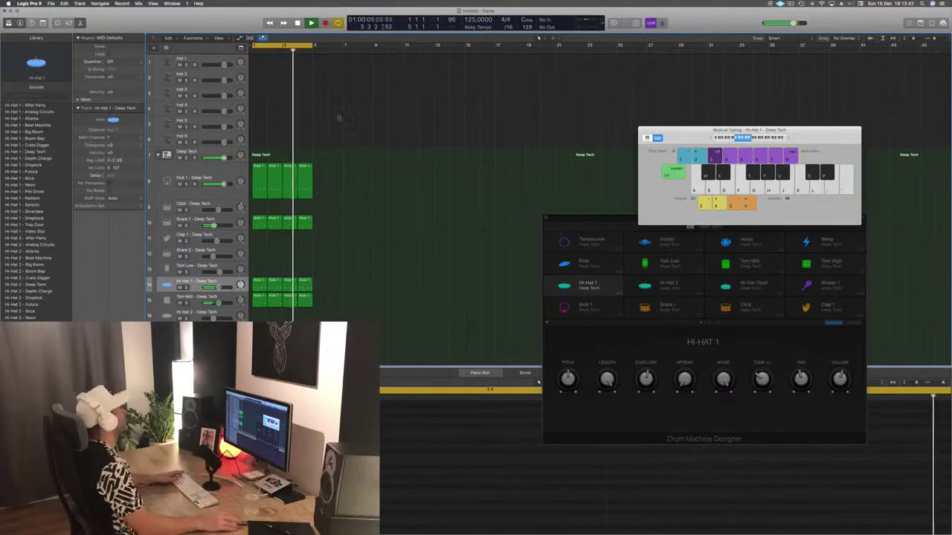
Show the Alchemy synth of the Inst 1 track and filter its presets to the Bass category.
{"action": "left_click", "coordinate": [202, 59]}
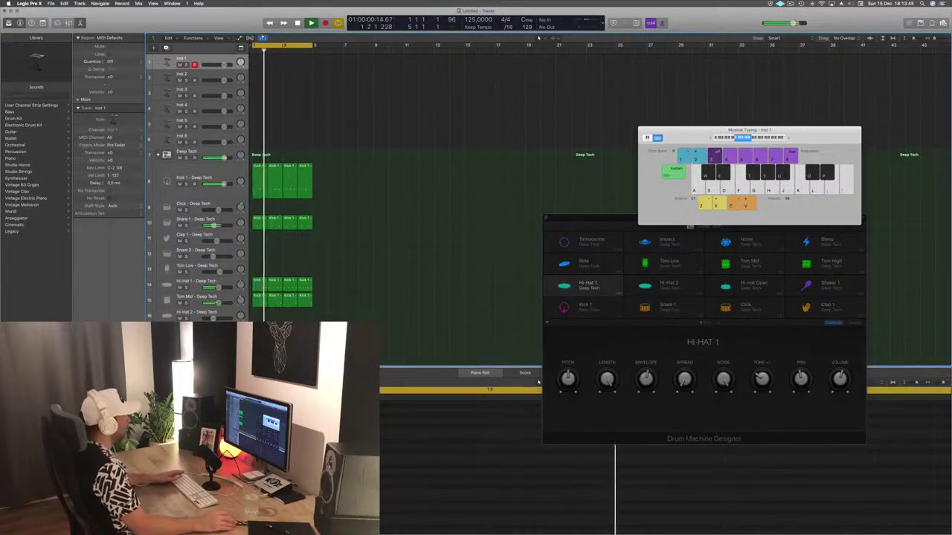
{"action": "key", "text": "v"}
{"action": "left_click_drag", "start_coordinate": [223, 29], "coordinate": [489, 80]}
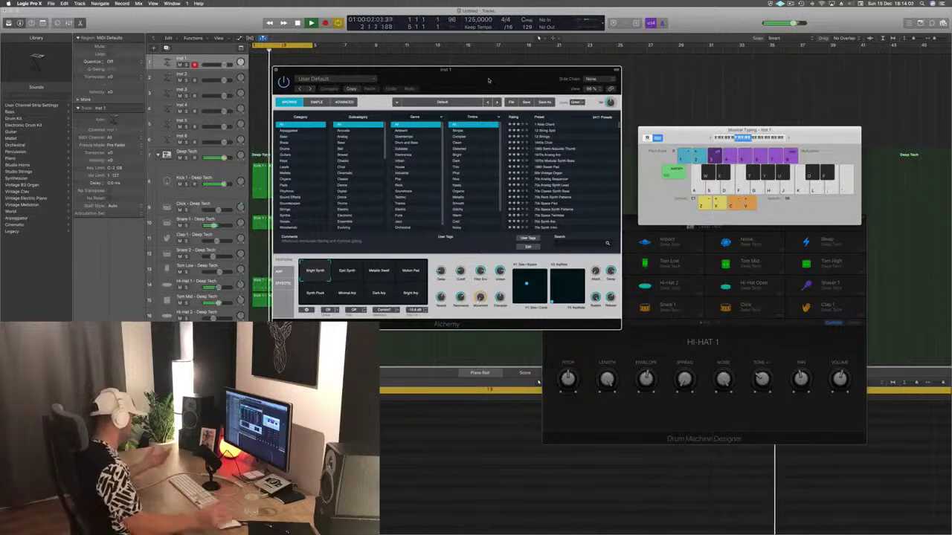
{"action": "left_click", "coordinate": [282, 138]}
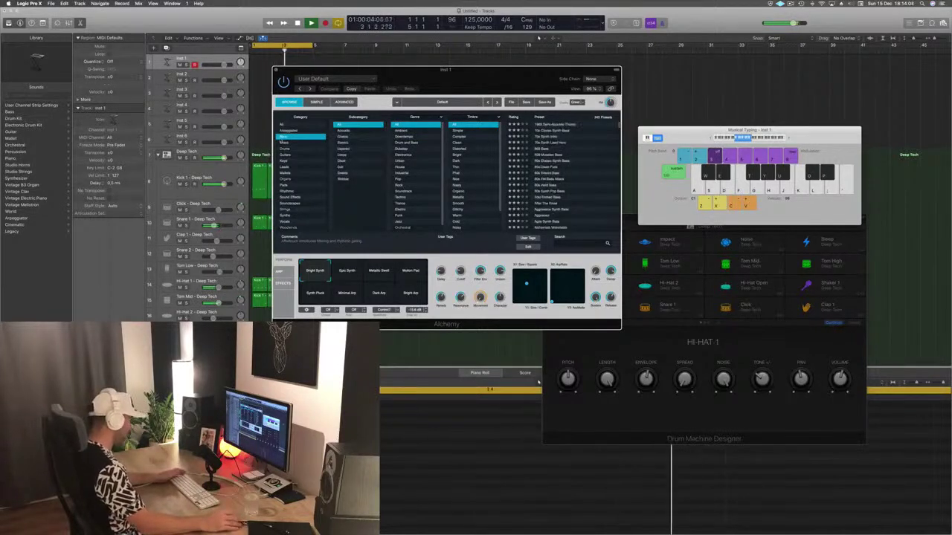
Load the 80s Electro Bass preset in Alchemy and audition its performance snapshots, ending on Warm Wow.
{"action": "left_click", "coordinate": [536, 173]}
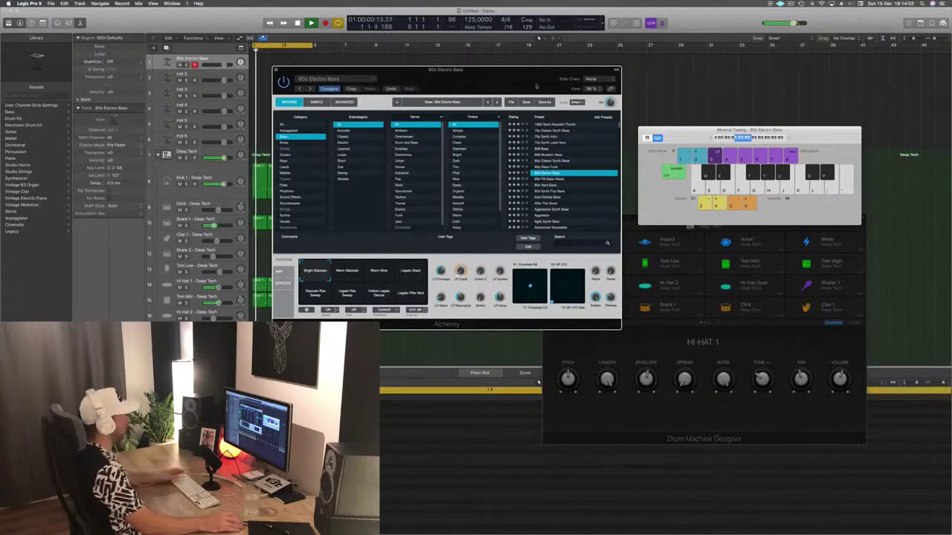
{"action": "left_click_drag", "start_coordinate": [548, 83], "coordinate": [554, 78]}
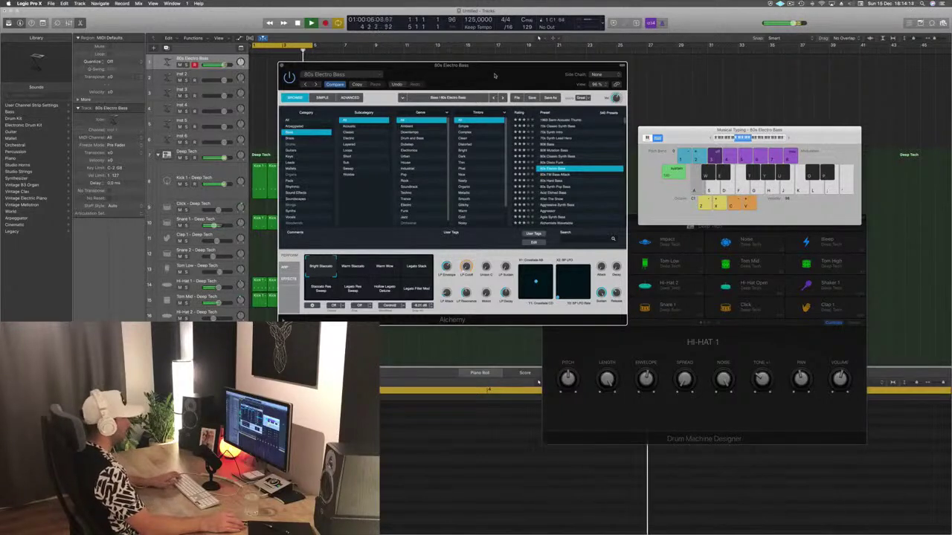
{"action": "left_click", "coordinate": [355, 266]}
{"action": "left_click", "coordinate": [384, 269]}
{"action": "left_click", "coordinate": [425, 271]}
{"action": "left_click", "coordinate": [316, 291]}
{"action": "left_click", "coordinate": [343, 293]}
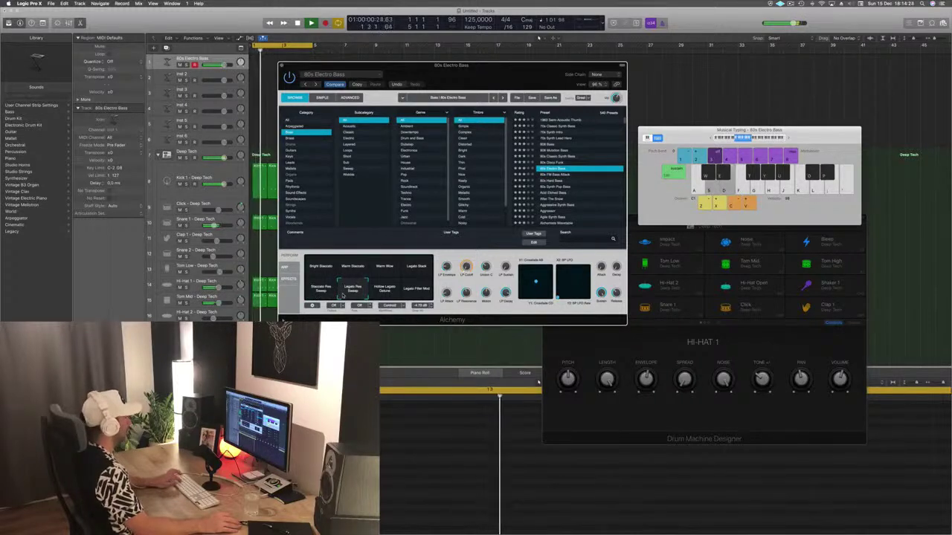
{"action": "left_click", "coordinate": [385, 291]}
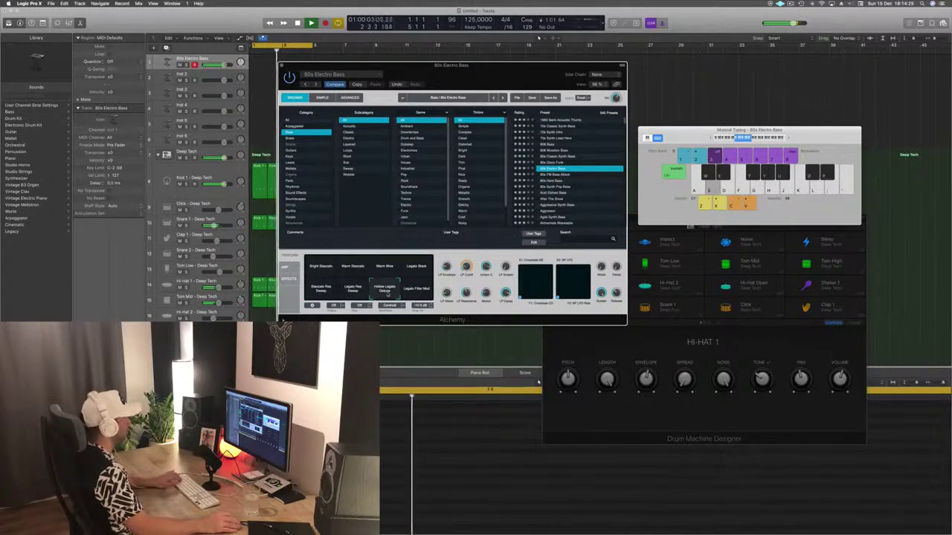
{"action": "left_click", "coordinate": [417, 290]}
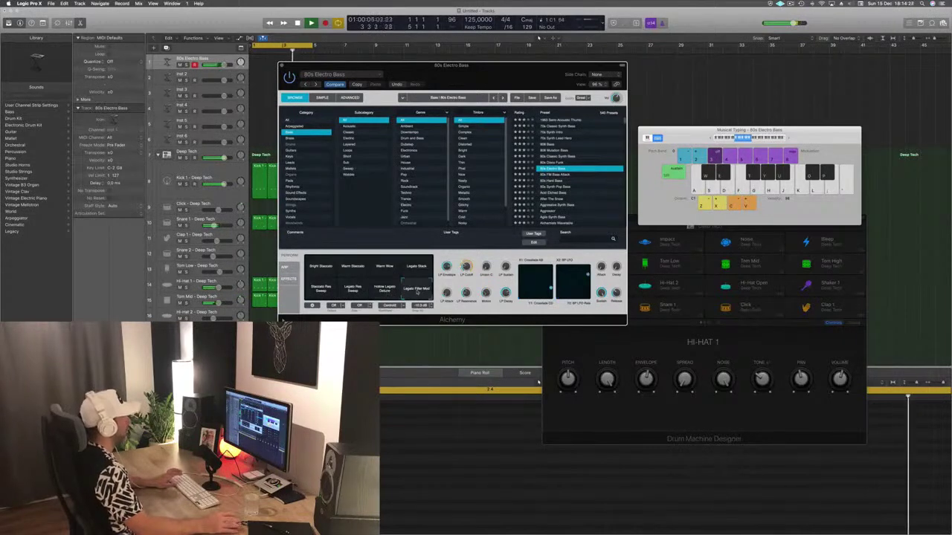
{"action": "left_click", "coordinate": [353, 269]}
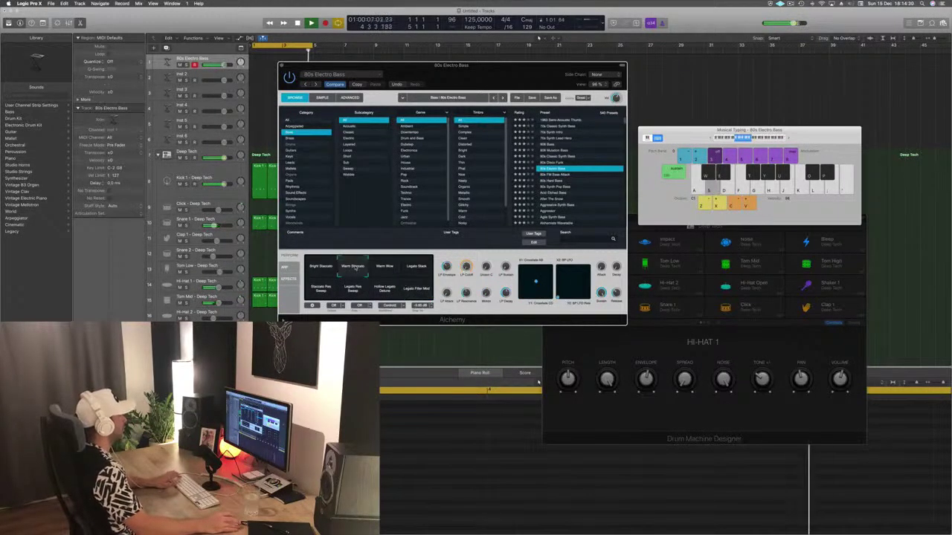
{"action": "left_click", "coordinate": [384, 267]}
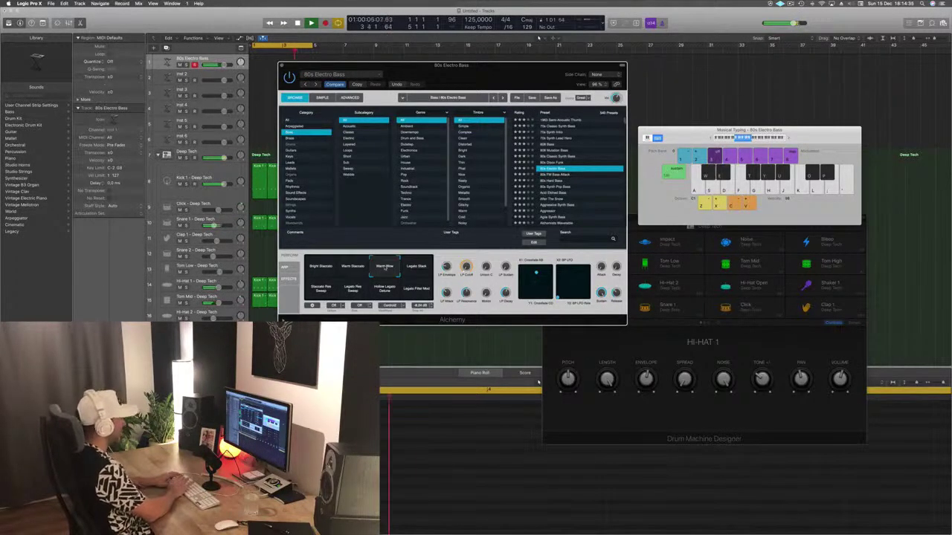
Record a bass line of repeated D1 notes on the 80s Electro Bass track over the four-bar loop.
{"action": "key", "text": "s"}
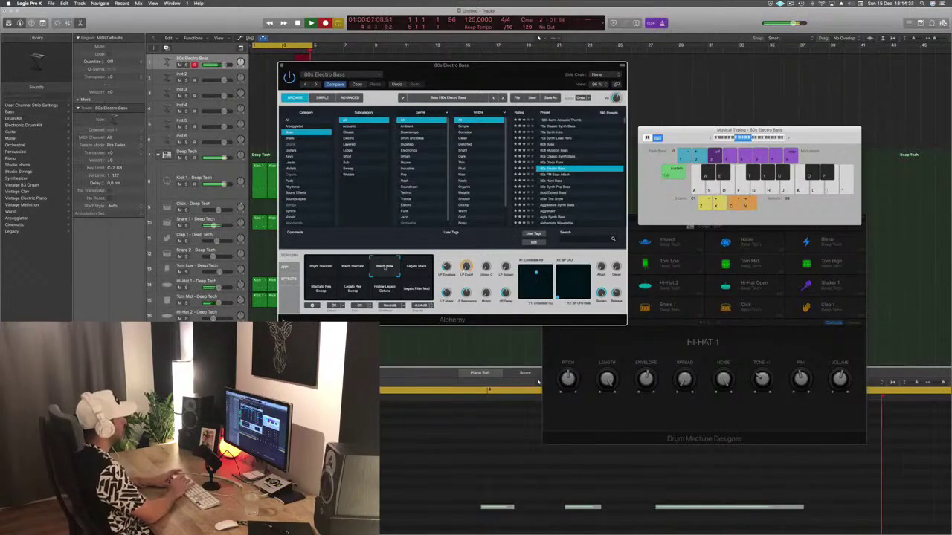
{"action": "key", "text": "s"}
{"action": "key", "text": "s"}
{"action": "key", "text": "s"}
{"action": "key", "text": "s"}
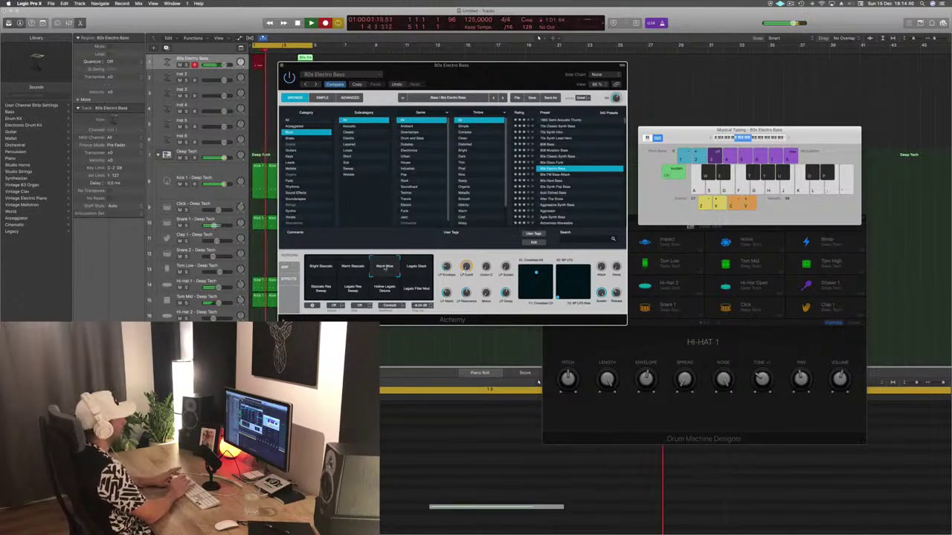
{"action": "key", "text": "s"}
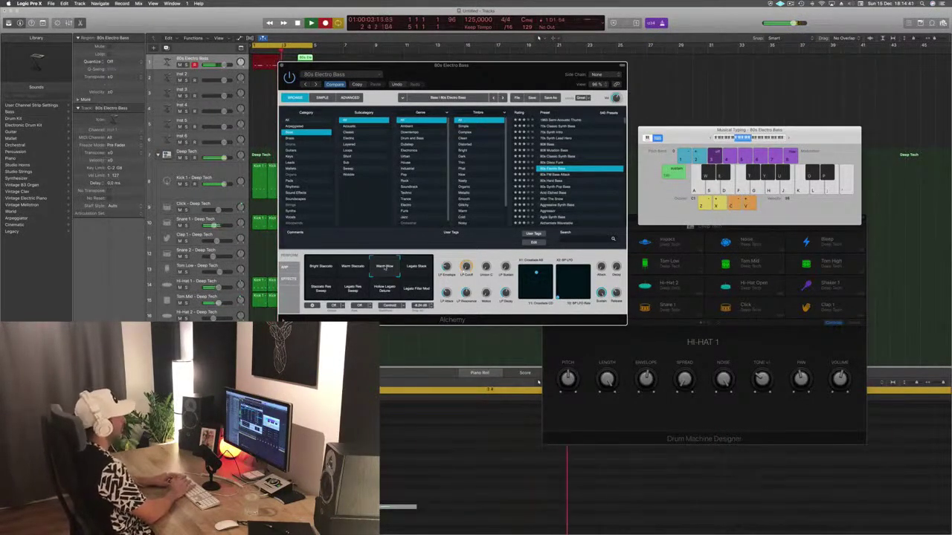
{"action": "key", "text": "space"}
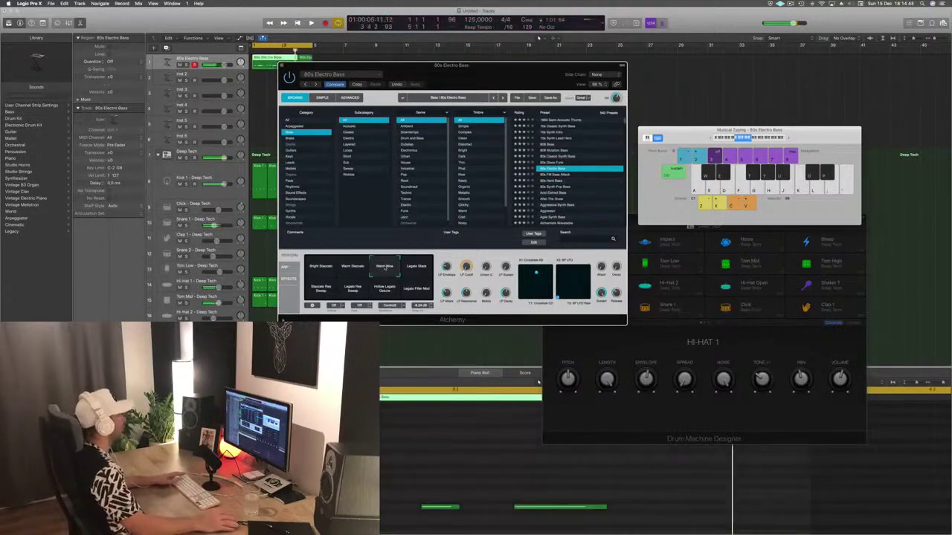
Join the recorded bass regions into one region across bars 1 to 4 and play it back.
{"action": "left_click_drag", "start_coordinate": [422, 76], "coordinate": [706, 75]}
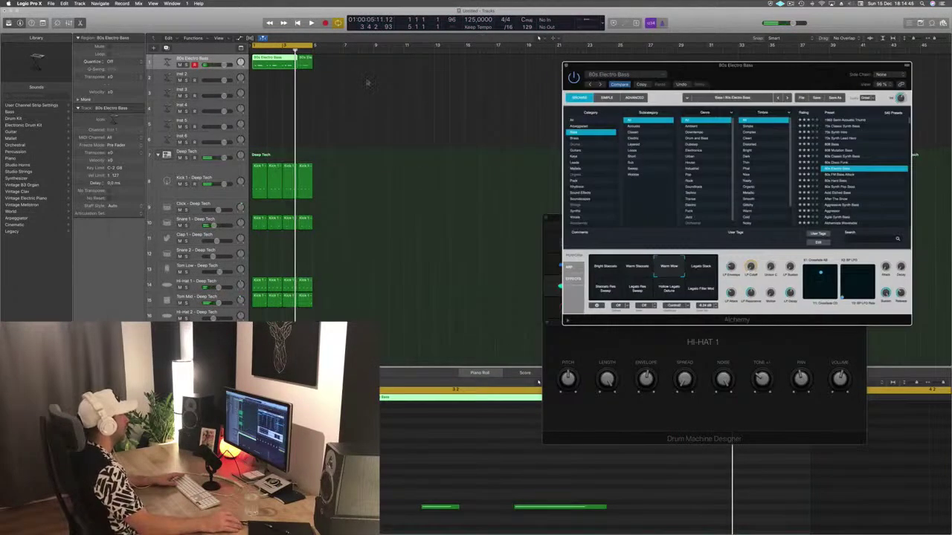
{"action": "left_click", "coordinate": [285, 67]}
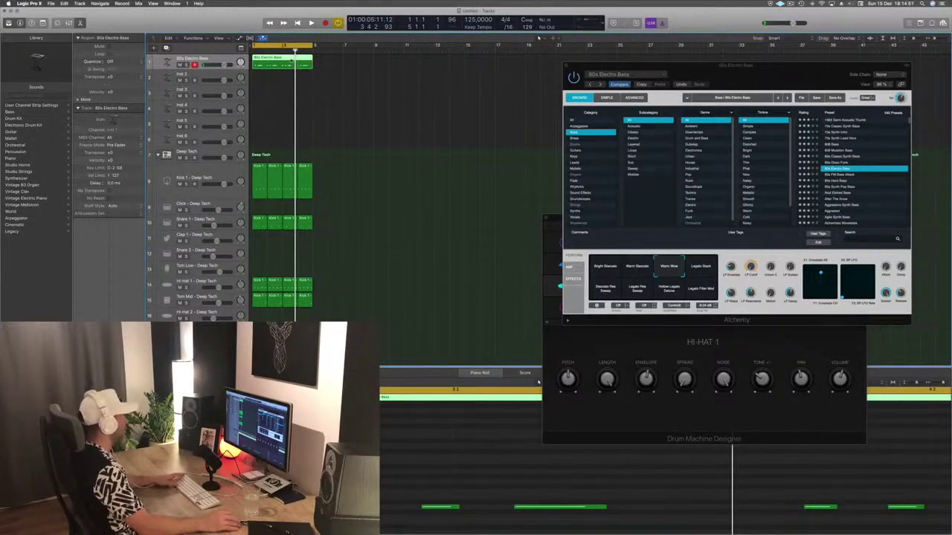
{"action": "key", "text": "space"}
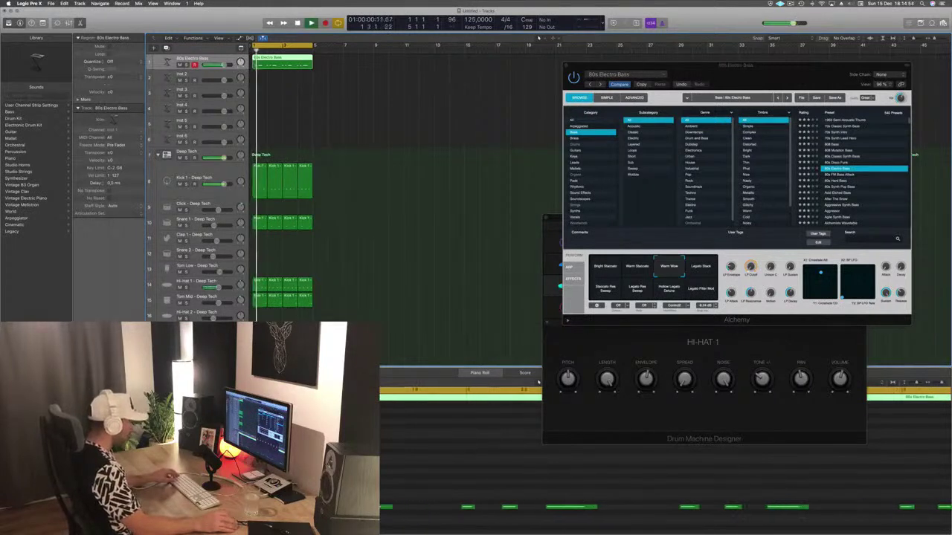
{"action": "scroll", "coordinate": [539, 382], "scroll_direction": "left", "scroll_amount": 3}
{"action": "left_click", "coordinate": [539, 382]}
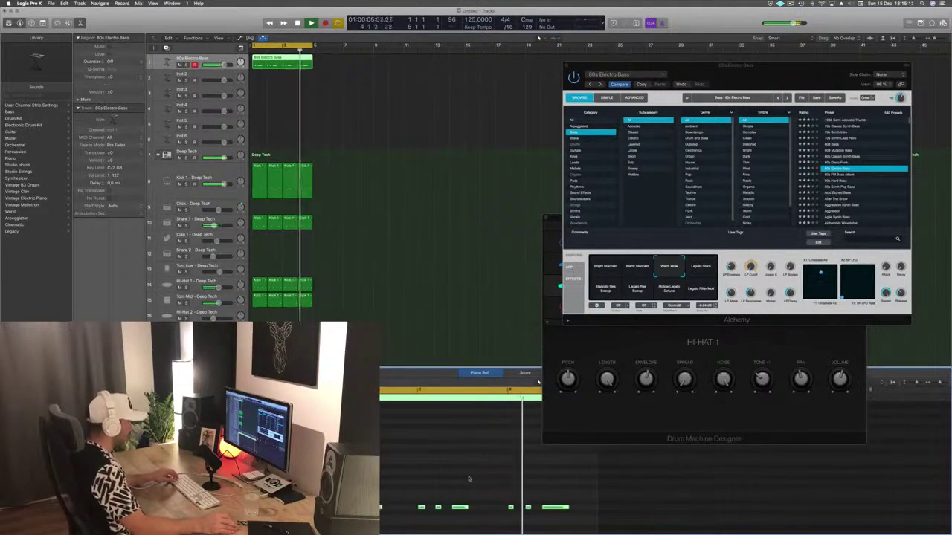
Show the bass sound's advanced Alchemy settings and stretch the curve of its AHDSR envelope.
{"action": "left_click_drag", "start_coordinate": [800, 67], "coordinate": [548, 102]}
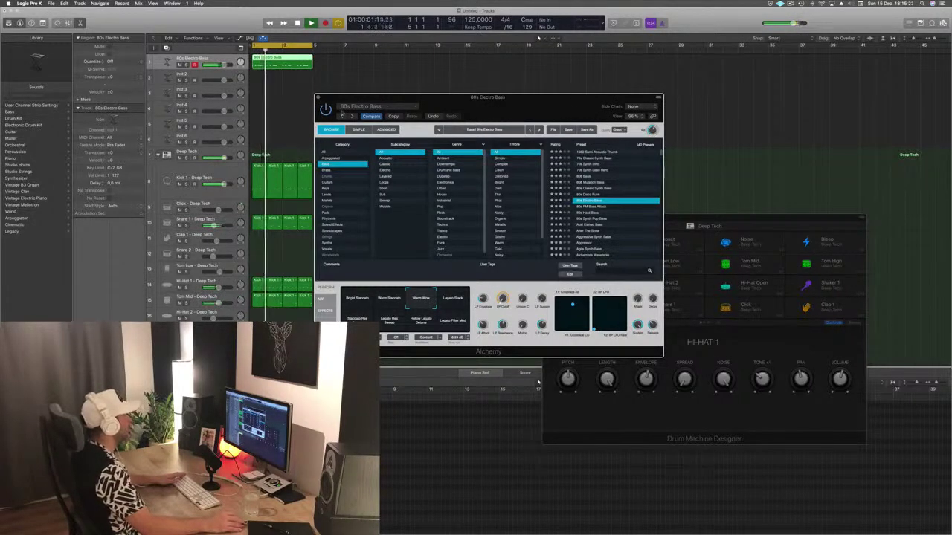
{"action": "left_click", "coordinate": [359, 130]}
{"action": "left_click", "coordinate": [386, 130]}
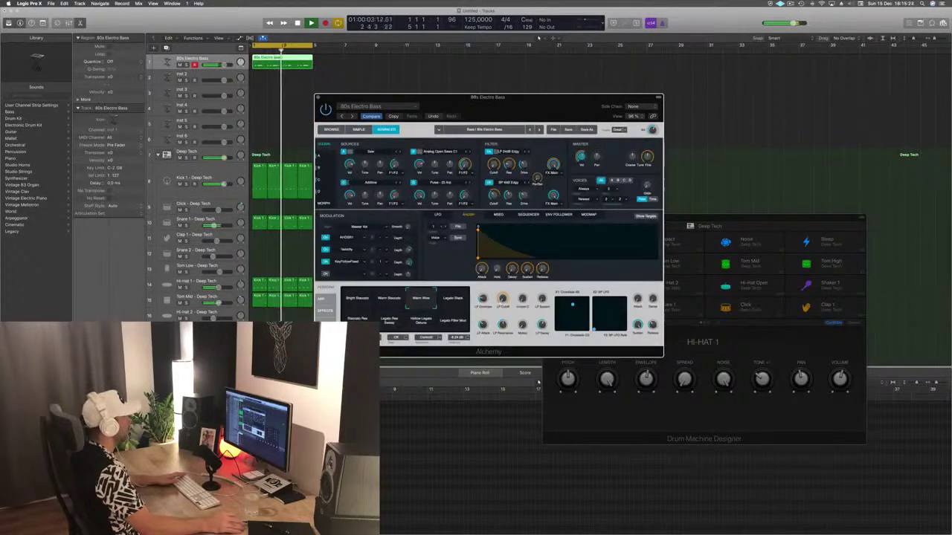
{"action": "left_click_drag", "start_coordinate": [480, 232], "coordinate": [548, 257]}
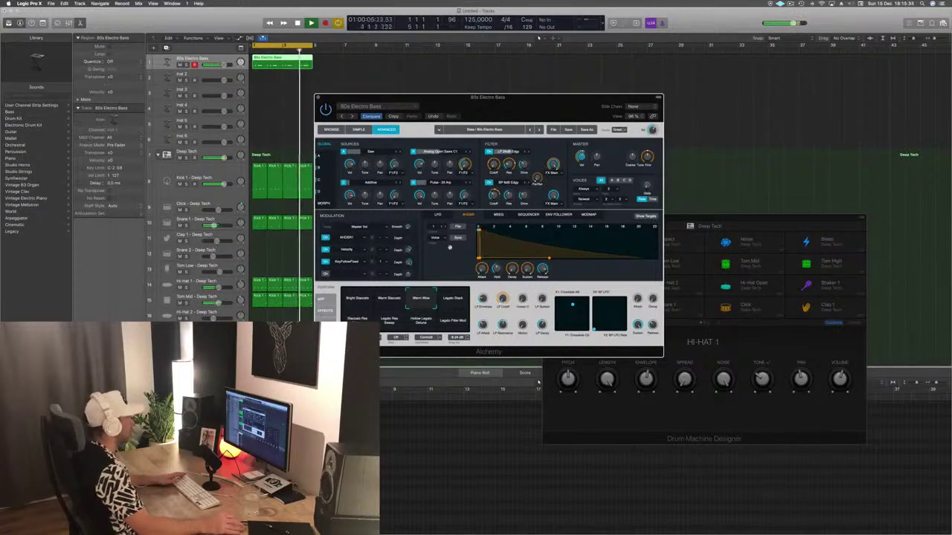
{"action": "left_click_drag", "start_coordinate": [521, 118], "coordinate": [539, 97]}
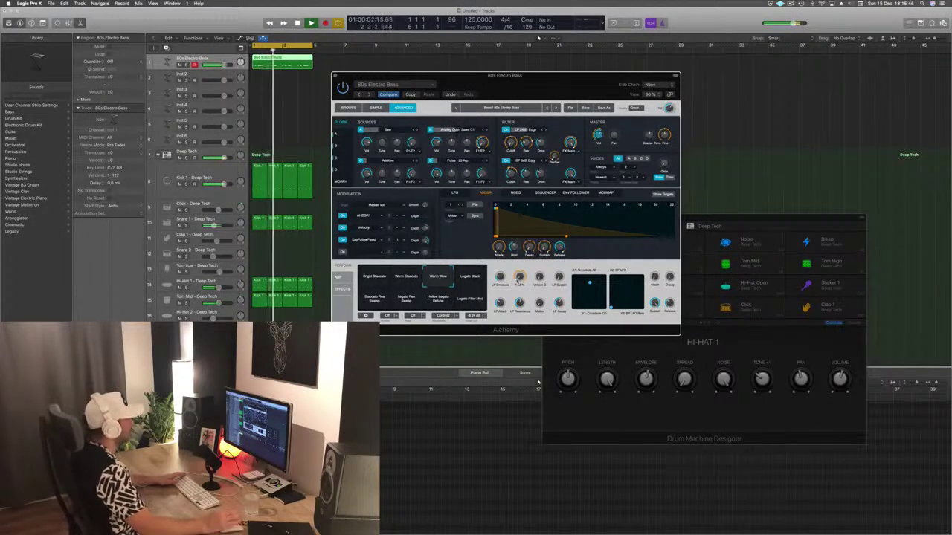
{"action": "left_click_drag", "start_coordinate": [540, 86], "coordinate": [602, 100]}
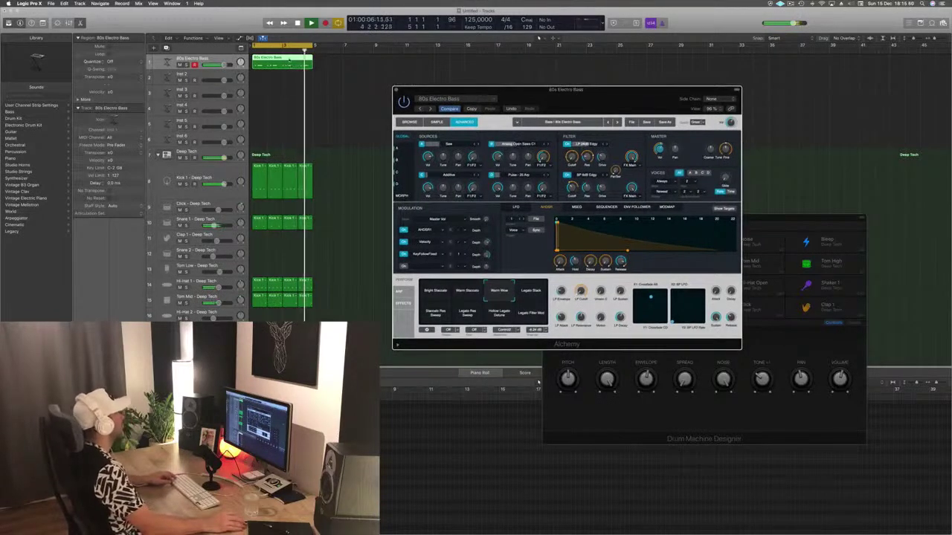
Duplicate the 80s Electro Bass track and copy its four-bar region onto the duplicate.
{"action": "left_click", "coordinate": [538, 381]}
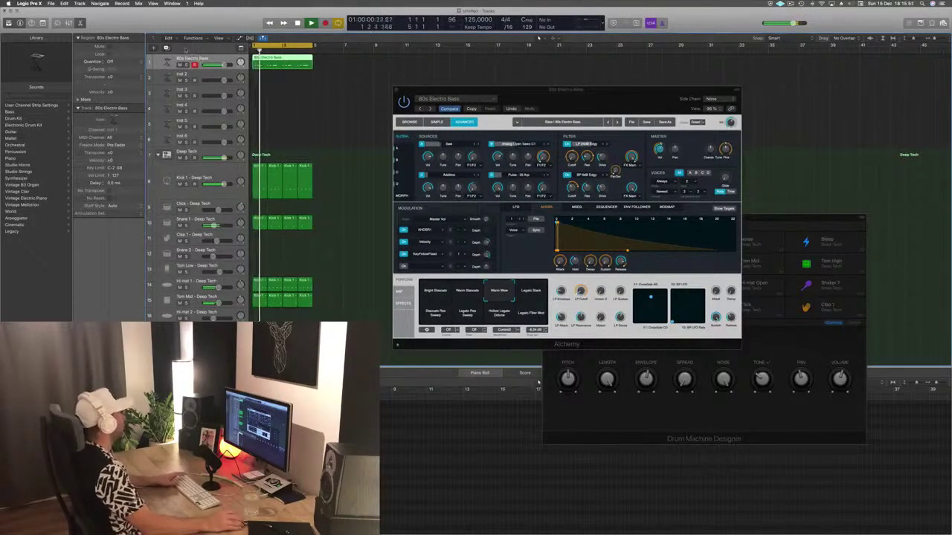
{"action": "key", "text": "super+d"}
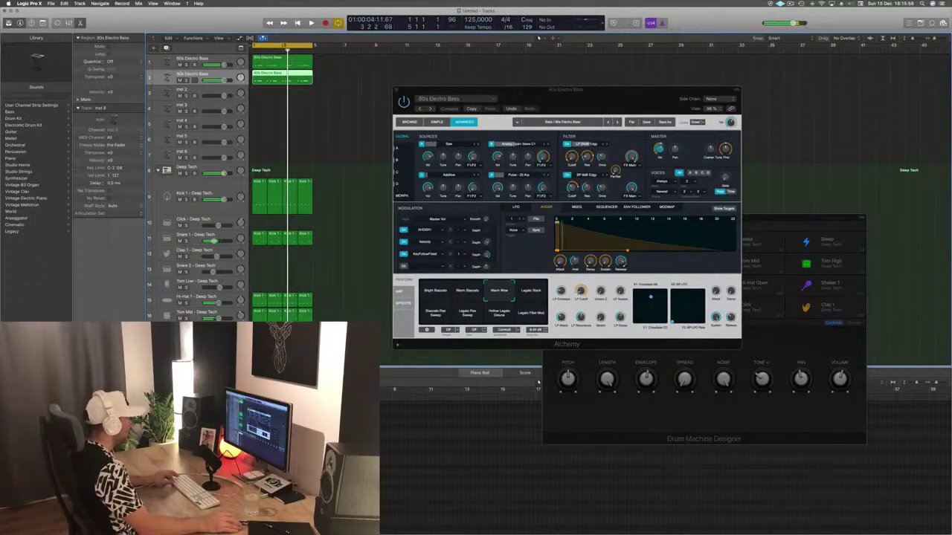
{"action": "key", "text": "p"}
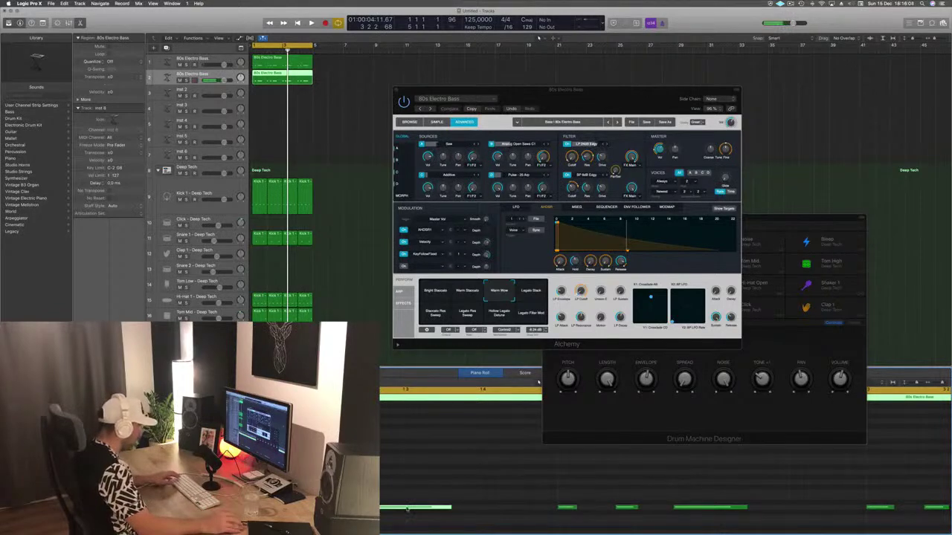
In the duplicated bass region, delete the short notes and move each bar's long note one beat later.
{"action": "left_click_drag", "start_coordinate": [408, 510], "coordinate": [476, 511]}
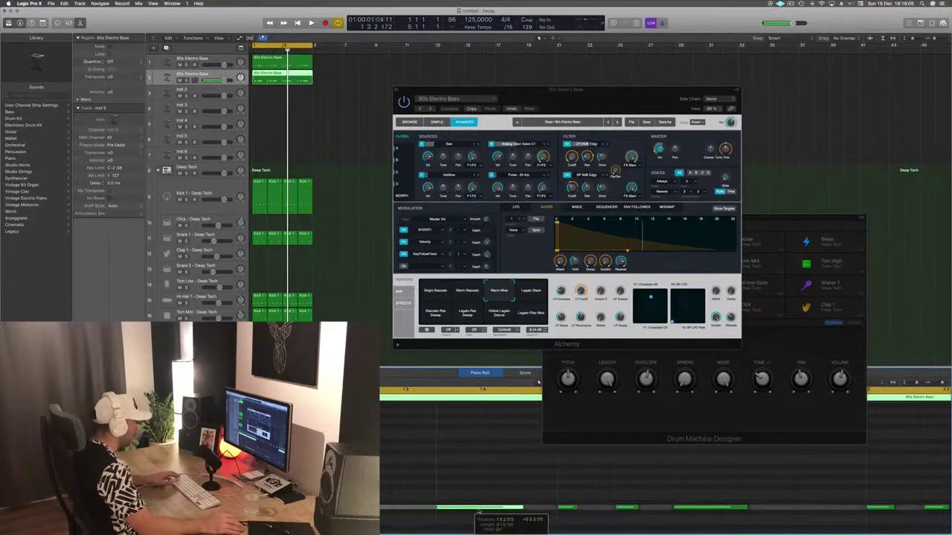
{"action": "left_click_drag", "start_coordinate": [394, 494], "coordinate": [380, 523]}
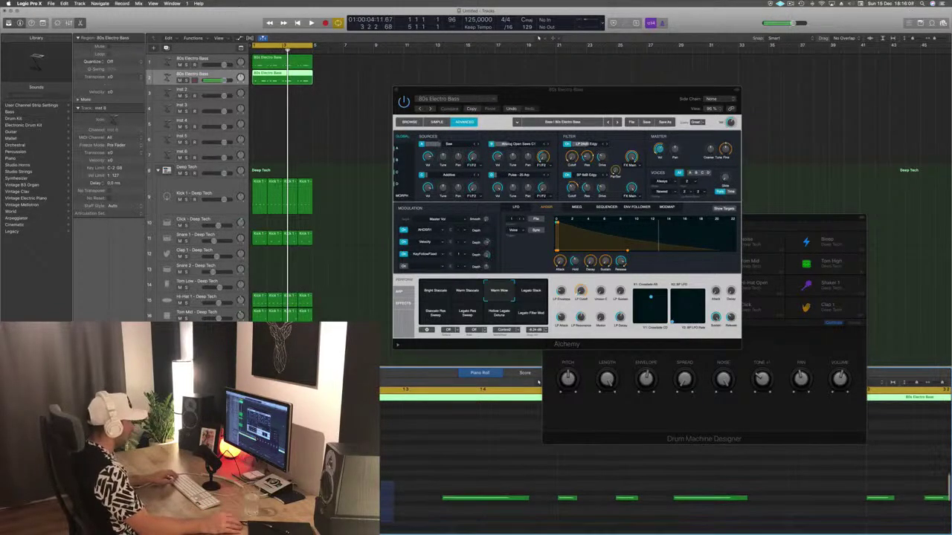
{"action": "scroll", "coordinate": [426, 507], "scroll_direction": "down", "scroll_amount": 5}
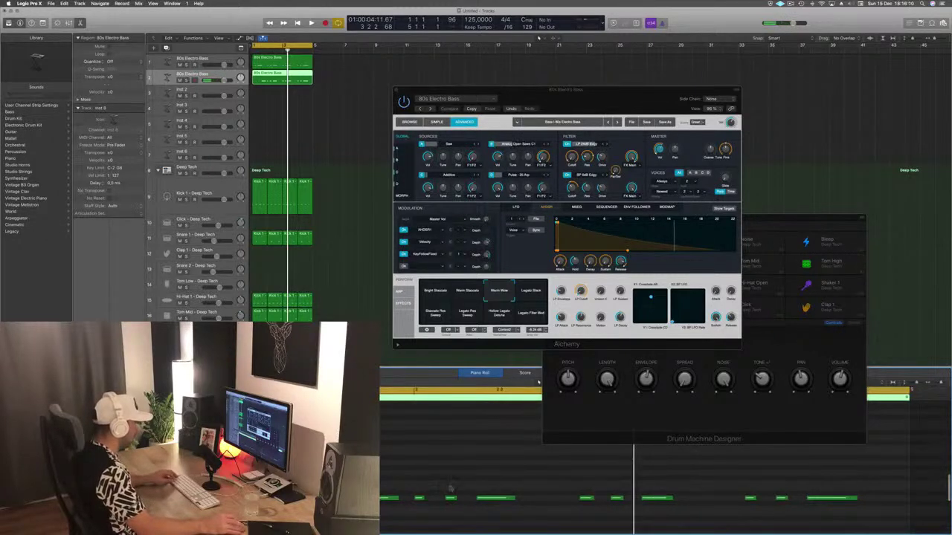
{"action": "left_click", "coordinate": [461, 509]}
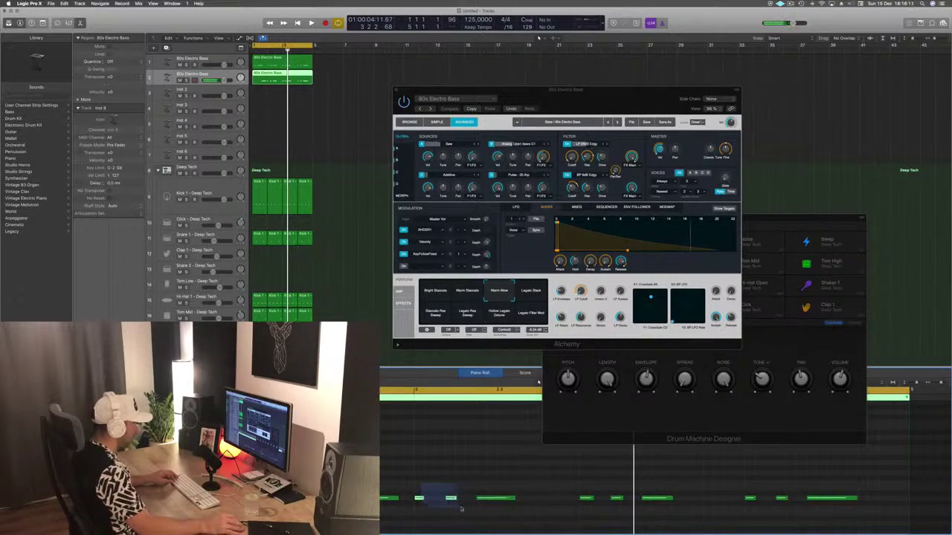
{"action": "left_click_drag", "start_coordinate": [710, 487], "coordinate": [784, 500]}
{"action": "left_click_drag", "start_coordinate": [482, 491], "coordinate": [907, 516]}
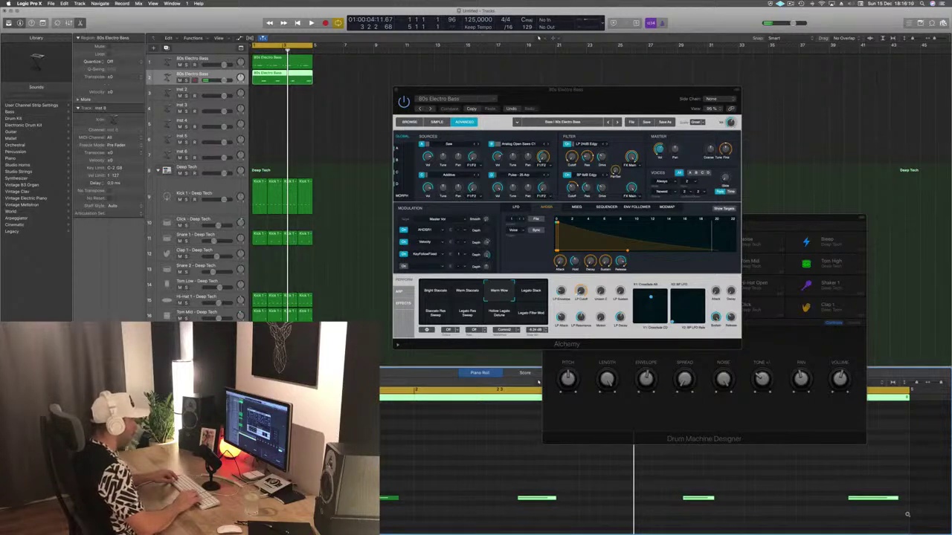
Lengthen the remaining bass note in each of the four bars and play the loop.
{"action": "key", "text": "space"}
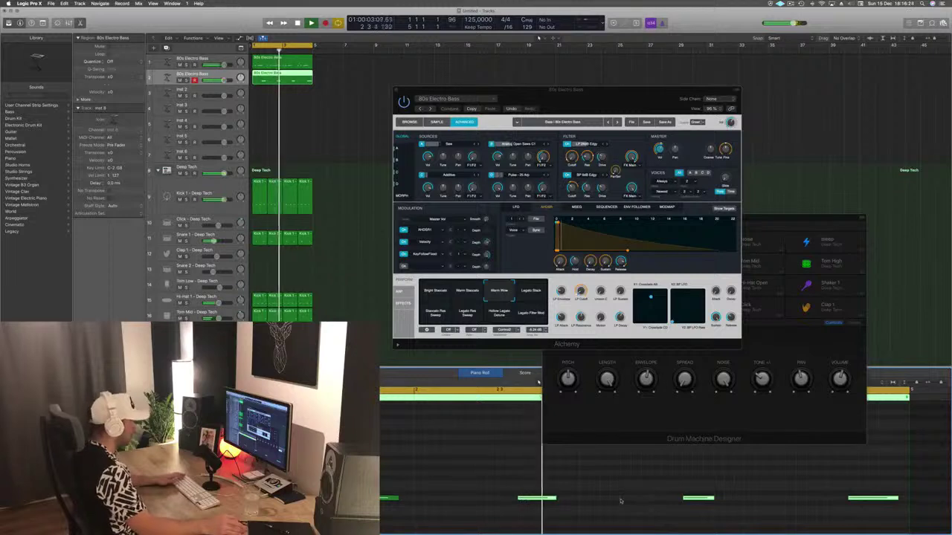
{"action": "left_click_drag", "start_coordinate": [555, 498], "coordinate": [572, 500]}
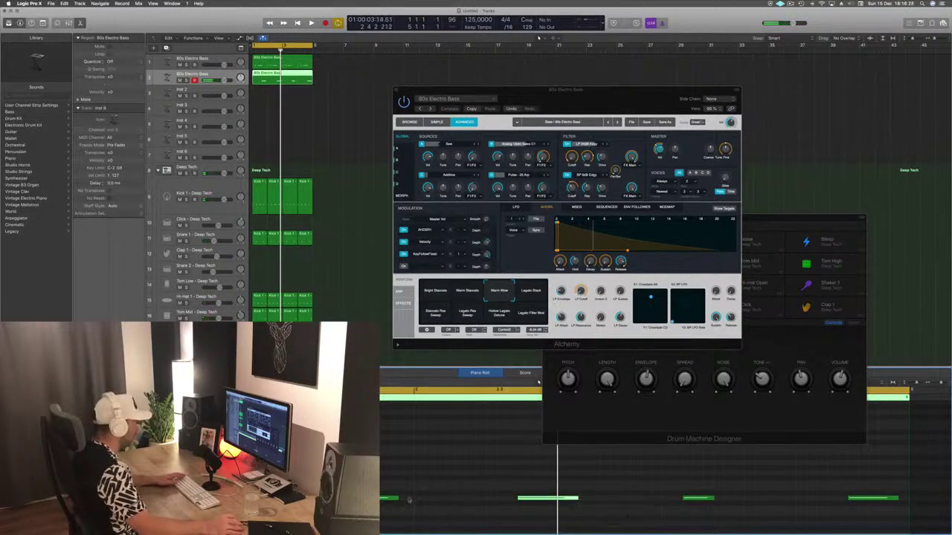
{"action": "left_click_drag", "start_coordinate": [399, 498], "coordinate": [411, 501]}
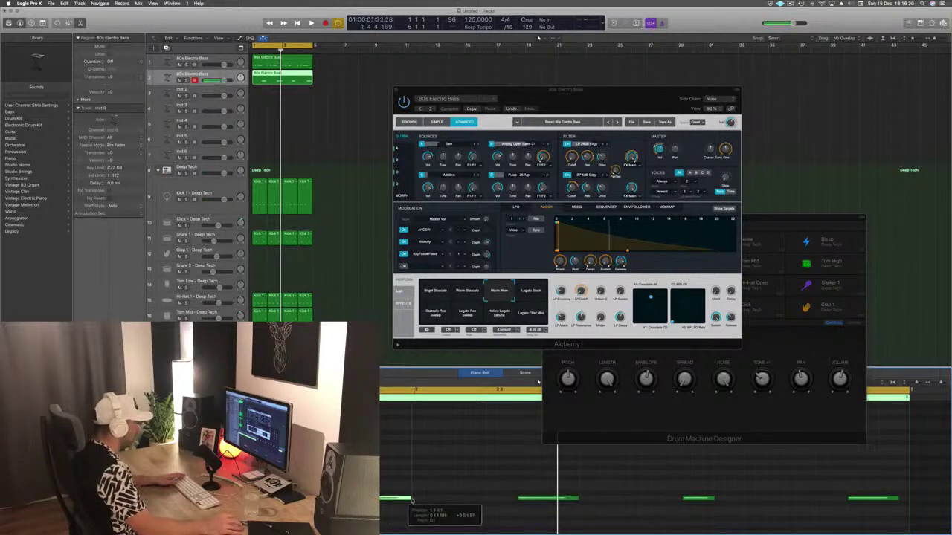
{"action": "left_click_drag", "start_coordinate": [712, 500], "coordinate": [740, 501]}
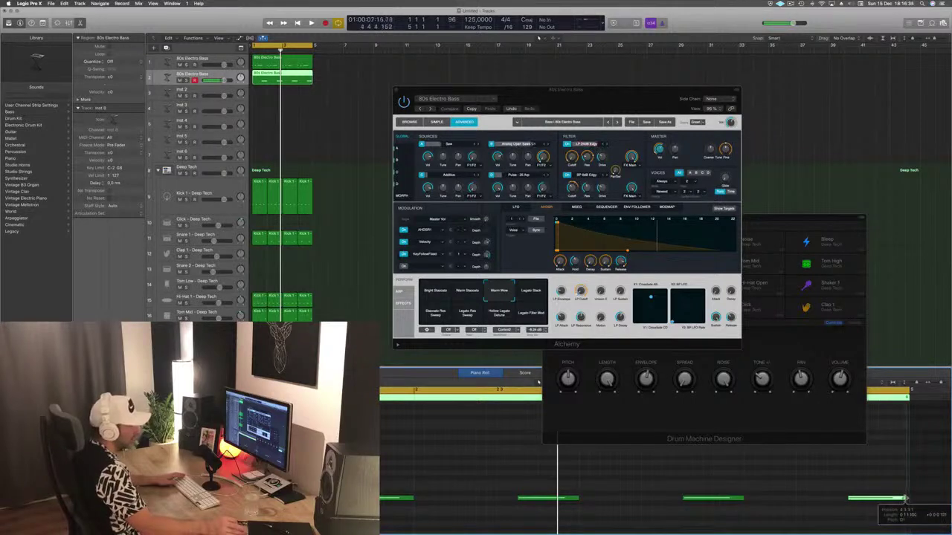
{"action": "key", "text": "space"}
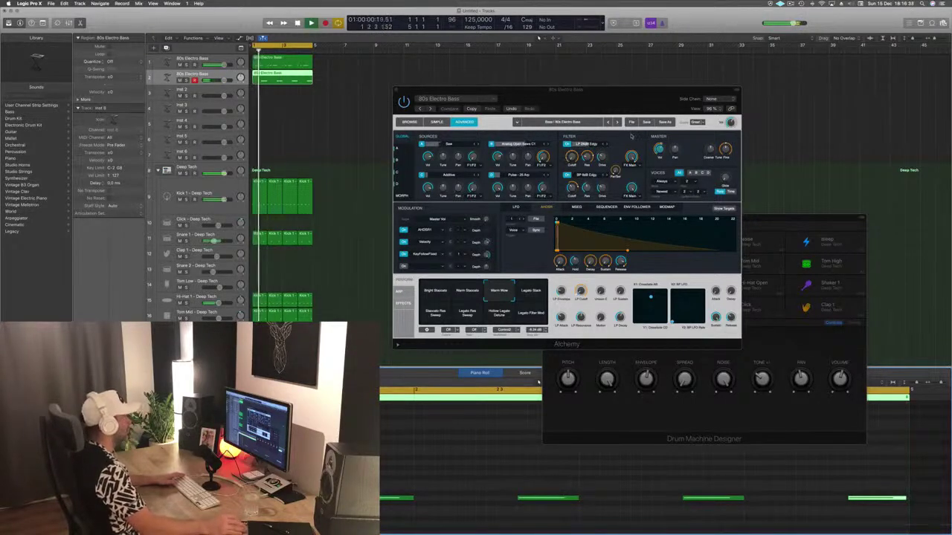
Close the first bass track's Alchemy window and show the Alchemy synth of the duplicated track.
{"action": "left_click_drag", "start_coordinate": [623, 112], "coordinate": [574, 81]}
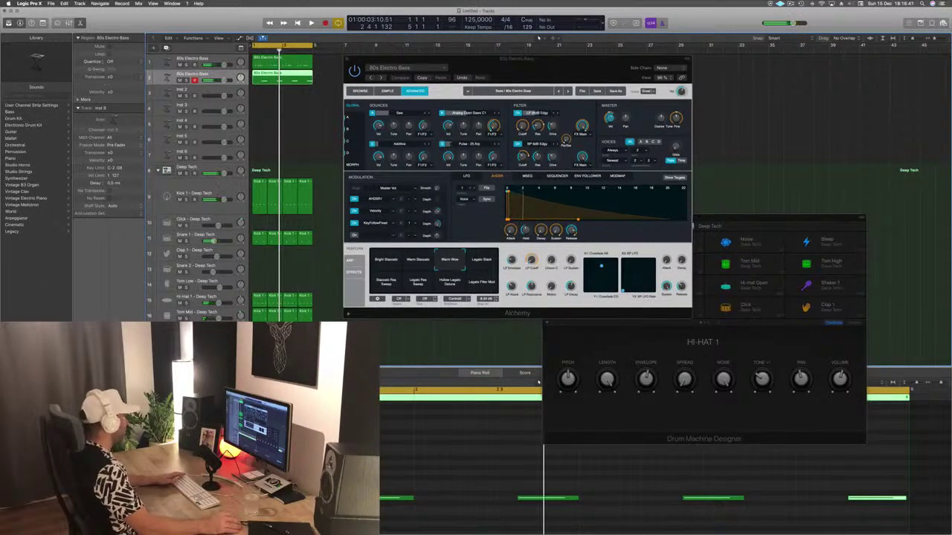
{"action": "double_click", "coordinate": [167, 78]}
{"action": "left_click_drag", "start_coordinate": [362, 59], "coordinate": [420, 57]}
{"action": "key", "text": "super+w"}
{"action": "left_click_drag", "start_coordinate": [239, 21], "coordinate": [708, 71]}
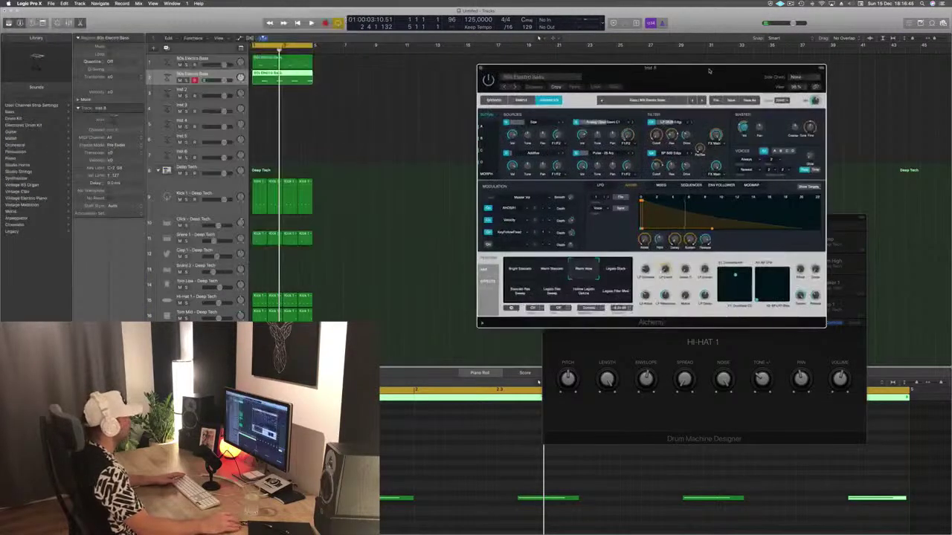
Show the Bass presets in Alchemy's browser, play the loop and load the Acid Etched Bass preset.
{"action": "left_click", "coordinate": [494, 101]}
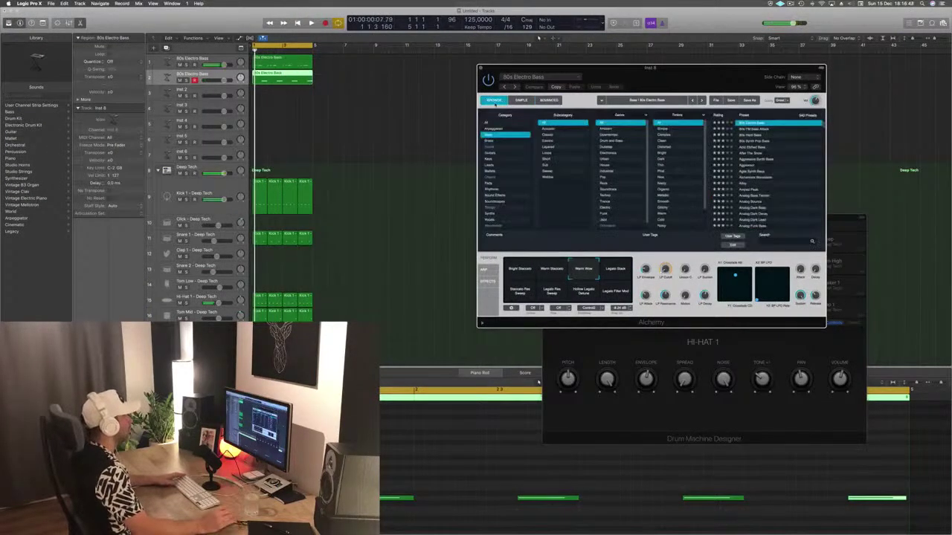
{"action": "left_click_drag", "start_coordinate": [720, 75], "coordinate": [634, 64]}
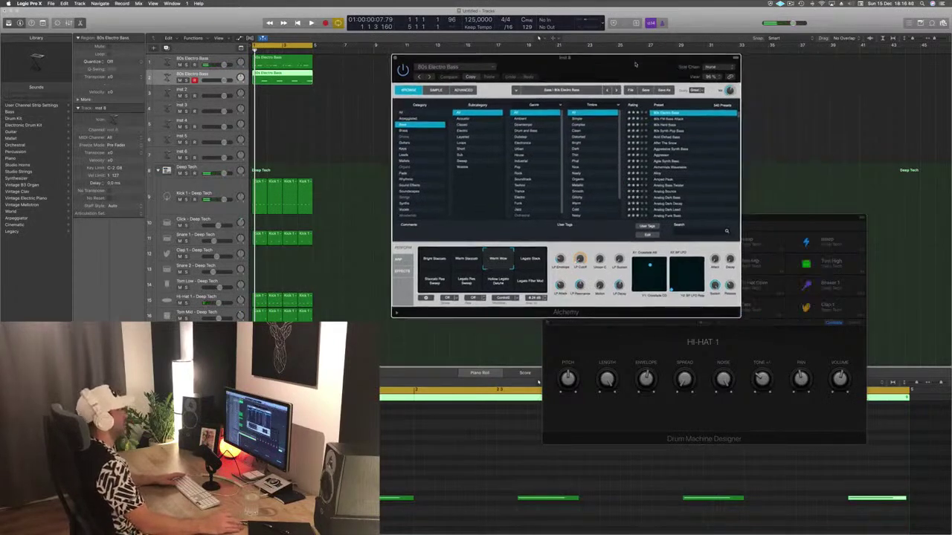
{"action": "key", "text": "space"}
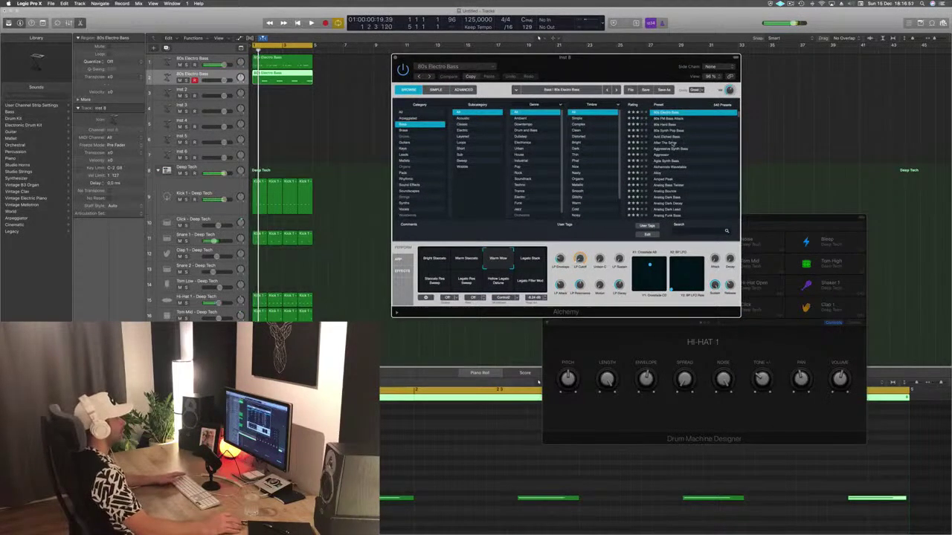
{"action": "left_click", "coordinate": [670, 142]}
{"action": "key", "text": "Up"}
{"action": "key", "text": "Up"}
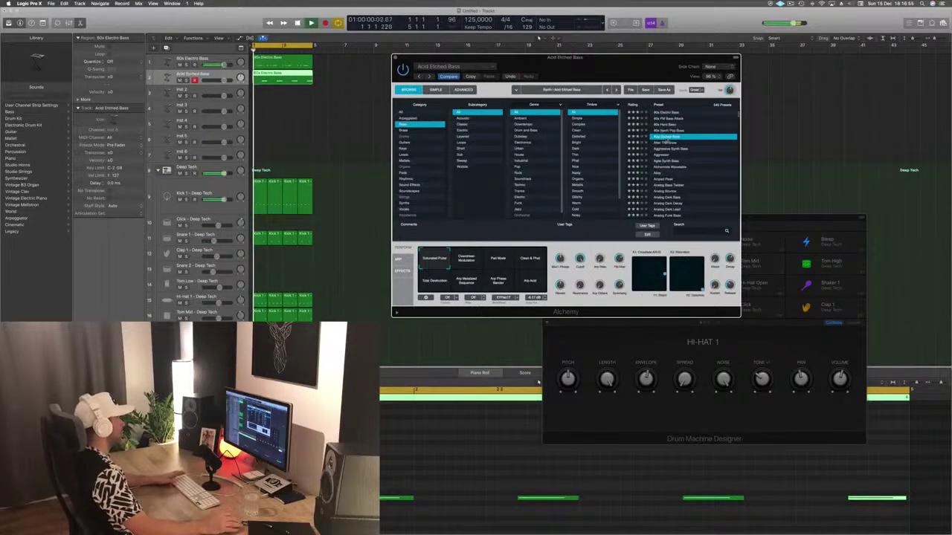
Raise the pitch of all the long notes in the second bass region.
{"action": "left_click_drag", "start_coordinate": [592, 71], "coordinate": [623, 79]}
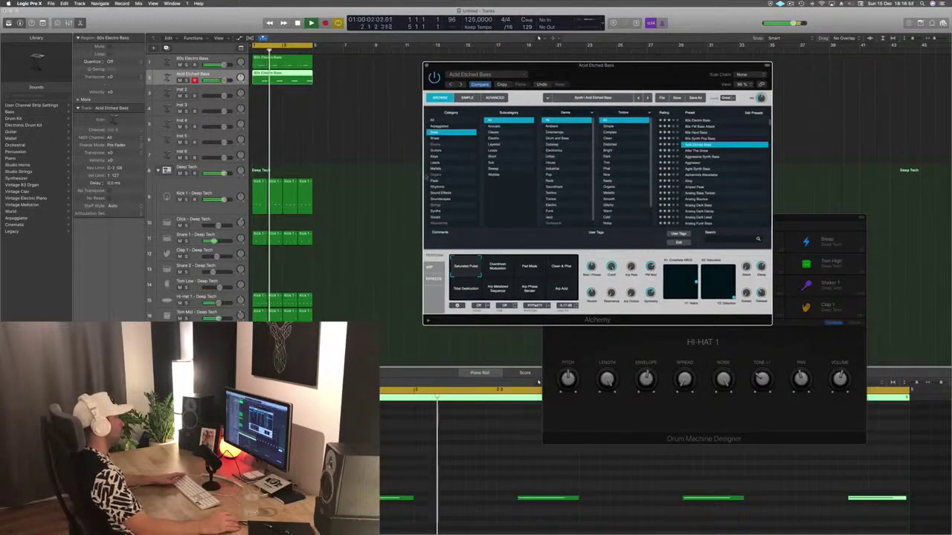
{"action": "left_click", "coordinate": [538, 382]}
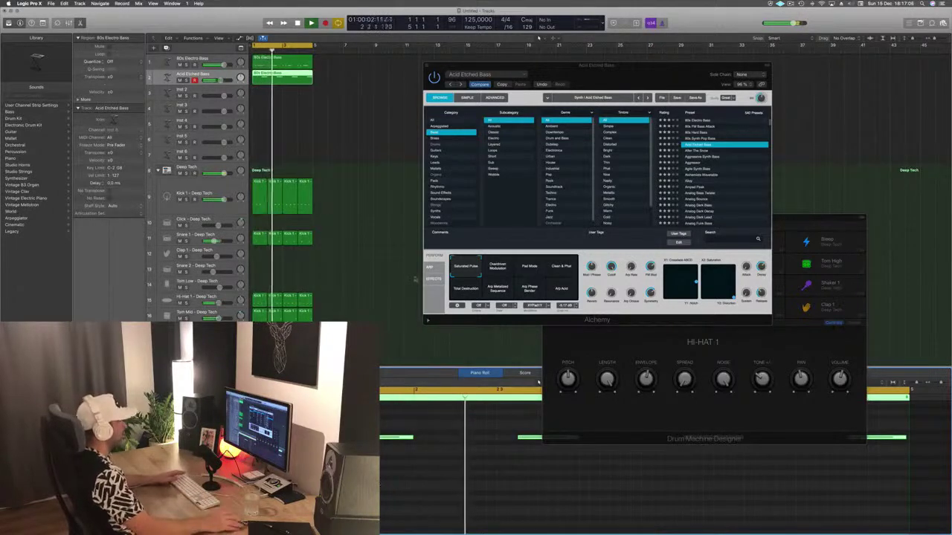
{"action": "left_click_drag", "start_coordinate": [614, 85], "coordinate": [528, 124]}
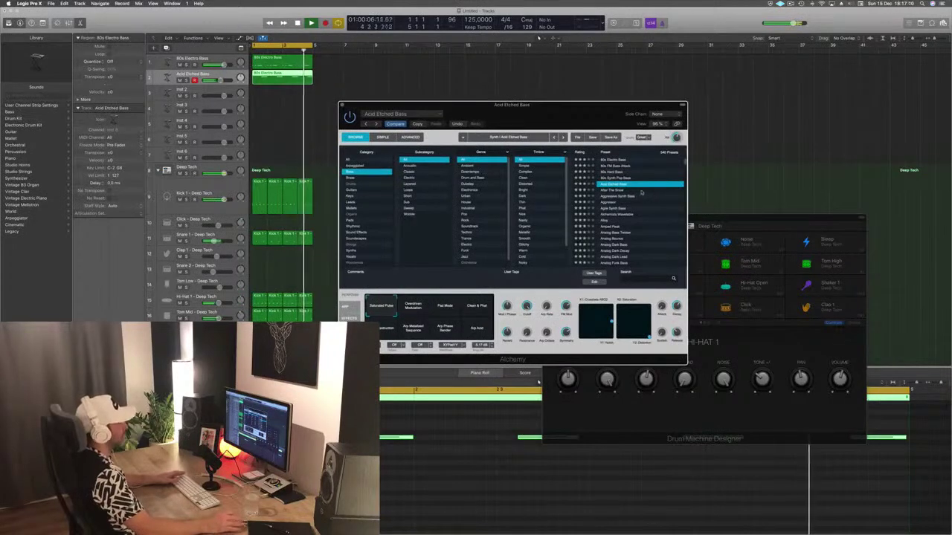
Audition further Alchemy bass presets, including Aggressor, and load Agile Synth Bass on the second bass track.
{"action": "key", "text": "Down"}
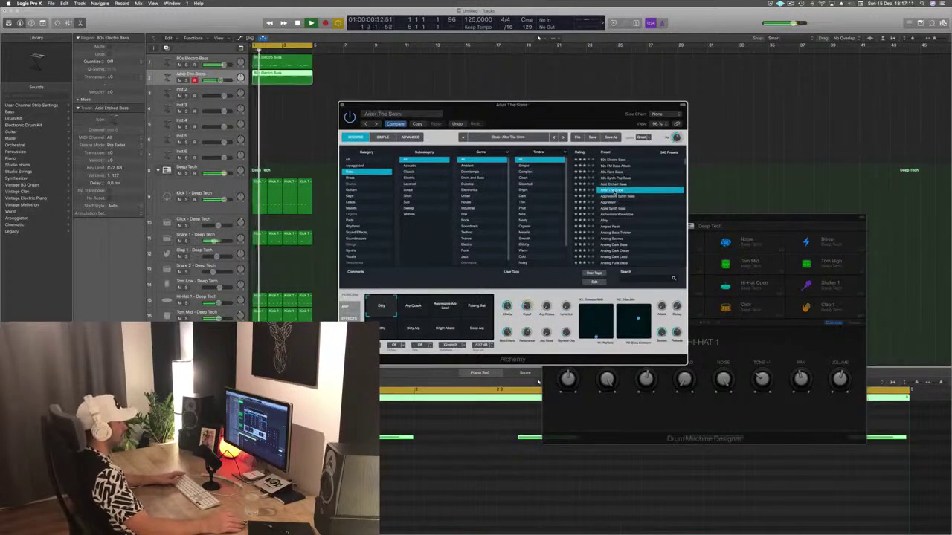
{"action": "left_click", "coordinate": [619, 203]}
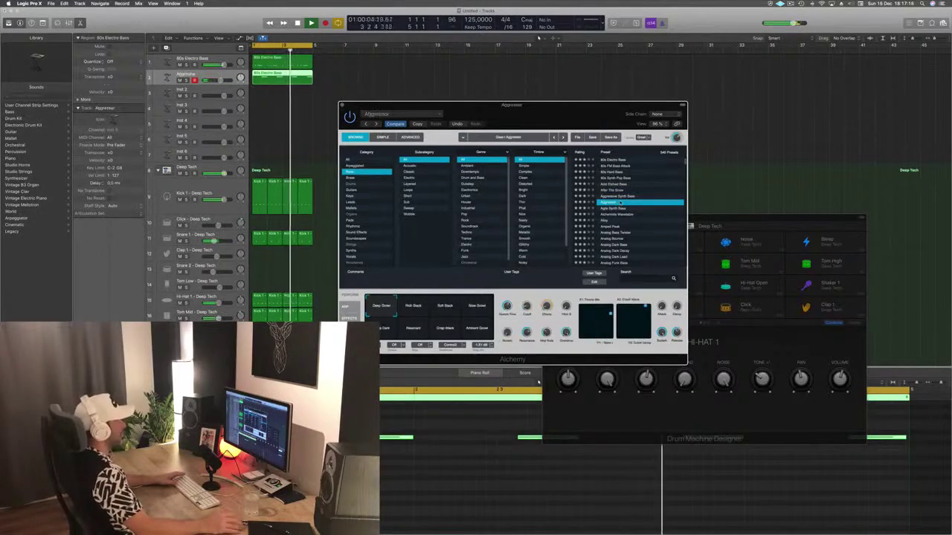
{"action": "left_click", "coordinate": [618, 209]}
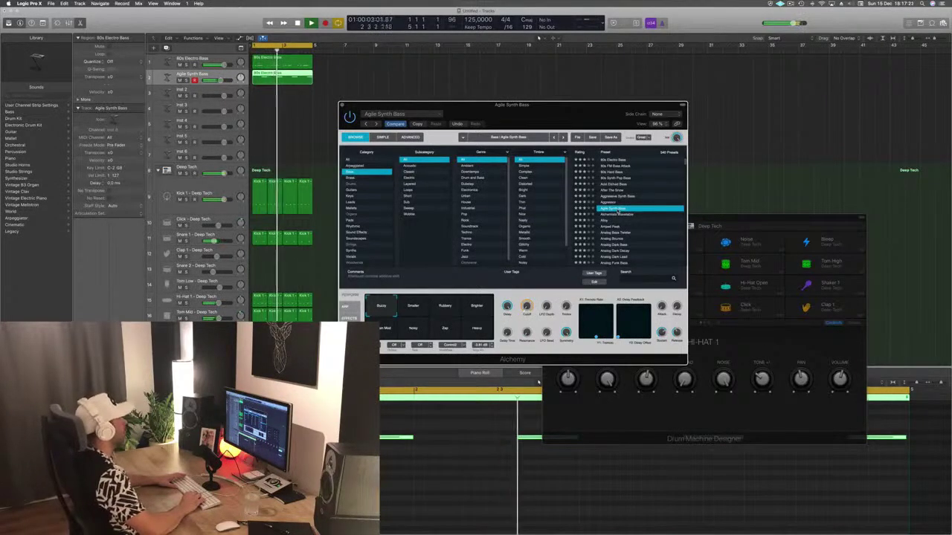
{"action": "left_click", "coordinate": [193, 74]}
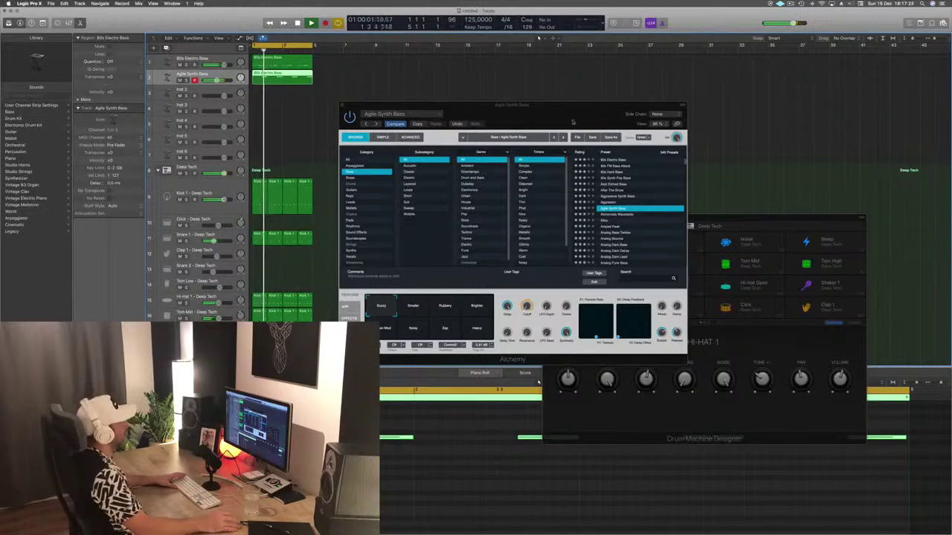
Audition all eight performance snapshots of Agile Synth Bass while the loop plays and return to the first one.
{"action": "left_click_drag", "start_coordinate": [574, 125], "coordinate": [589, 117]}
{"action": "left_click", "coordinate": [429, 304]}
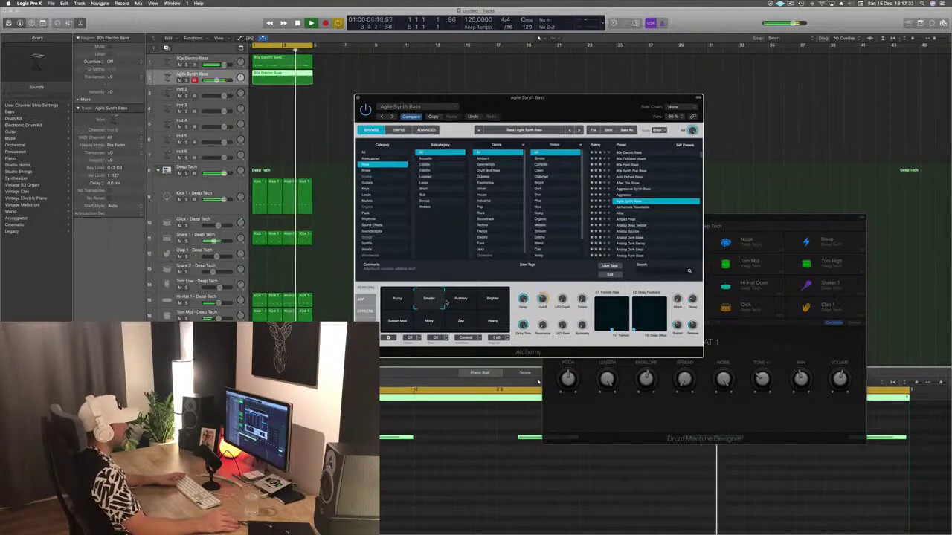
{"action": "left_click", "coordinate": [406, 300]}
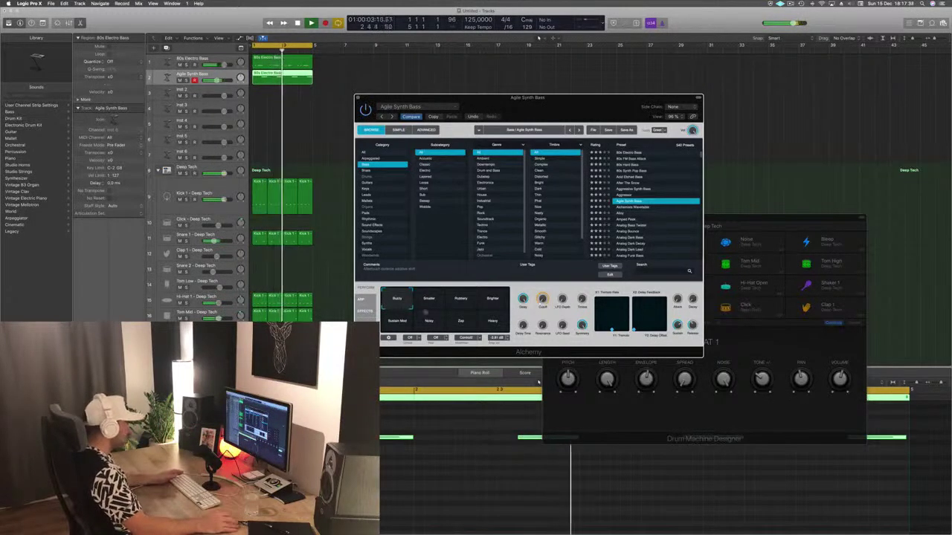
{"action": "left_click", "coordinate": [441, 307]}
{"action": "left_click", "coordinate": [463, 301]}
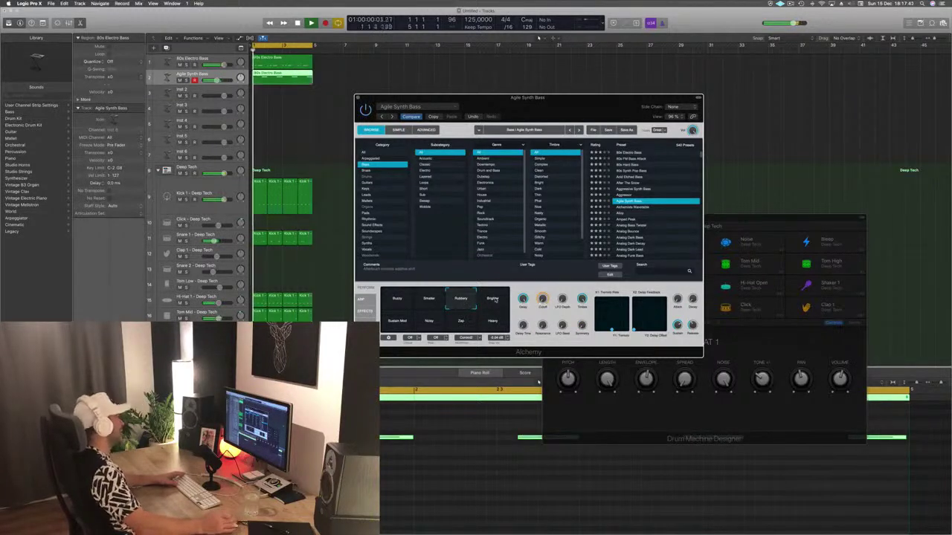
{"action": "left_click", "coordinate": [494, 299]}
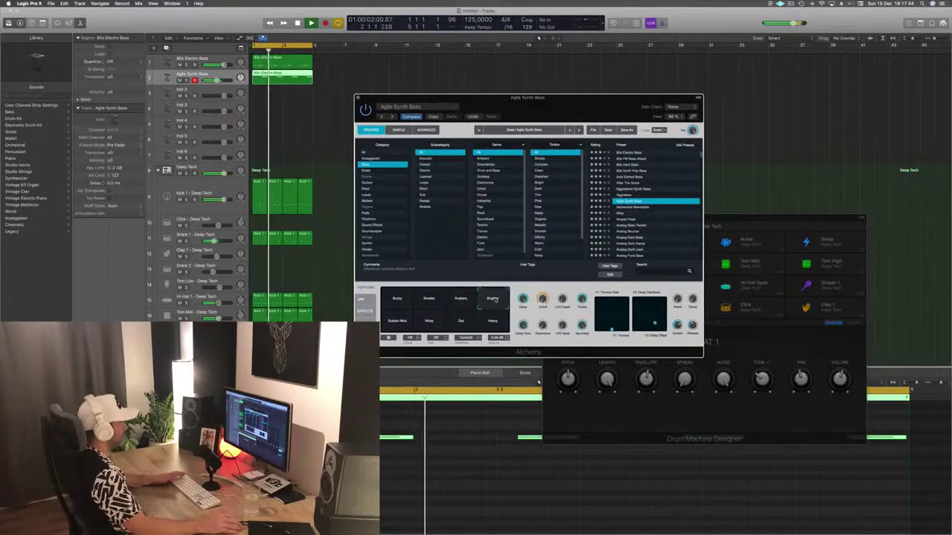
{"action": "left_click", "coordinate": [394, 322]}
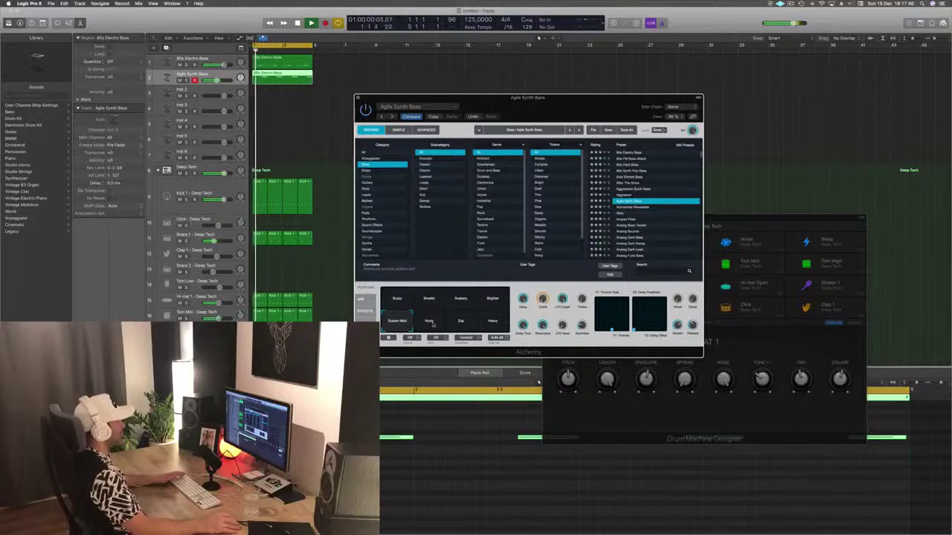
{"action": "left_click", "coordinate": [431, 322]}
{"action": "left_click", "coordinate": [461, 322]}
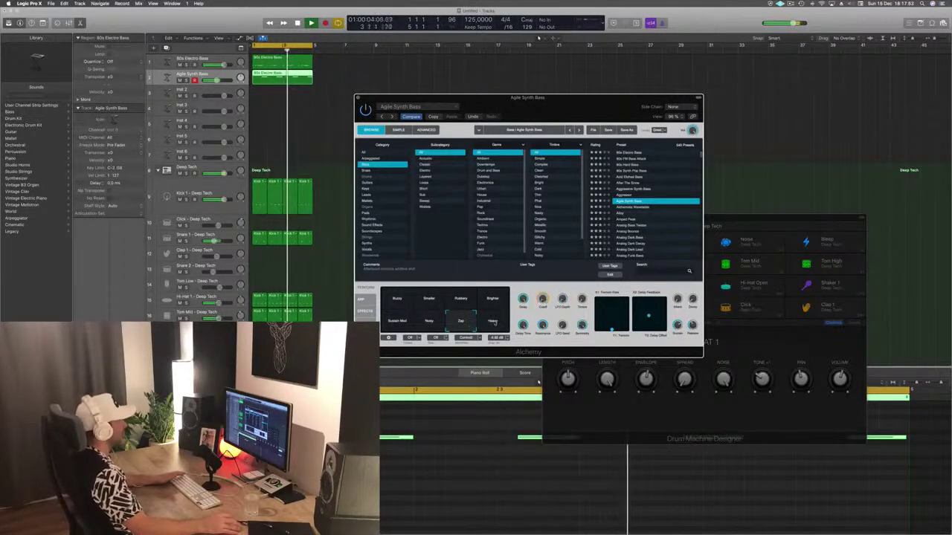
{"action": "left_click", "coordinate": [492, 321]}
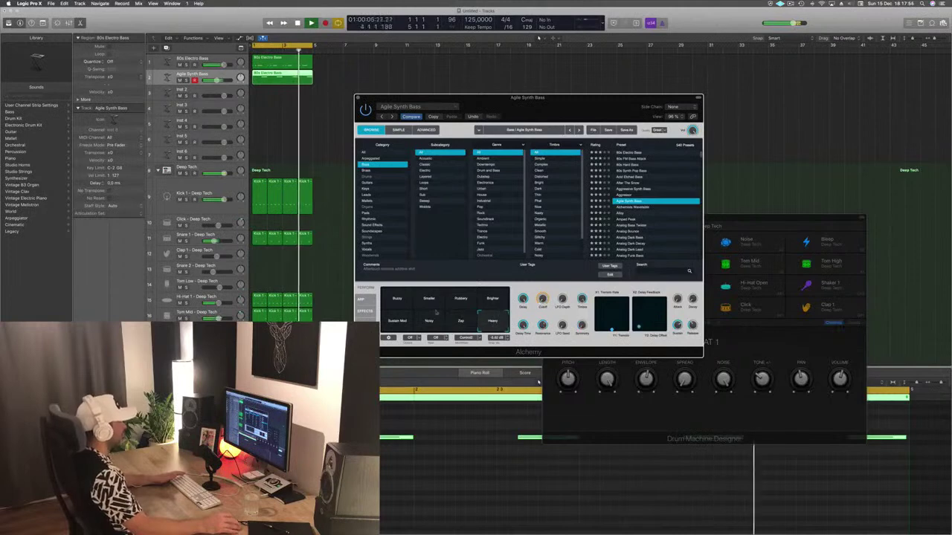
{"action": "left_click", "coordinate": [397, 298]}
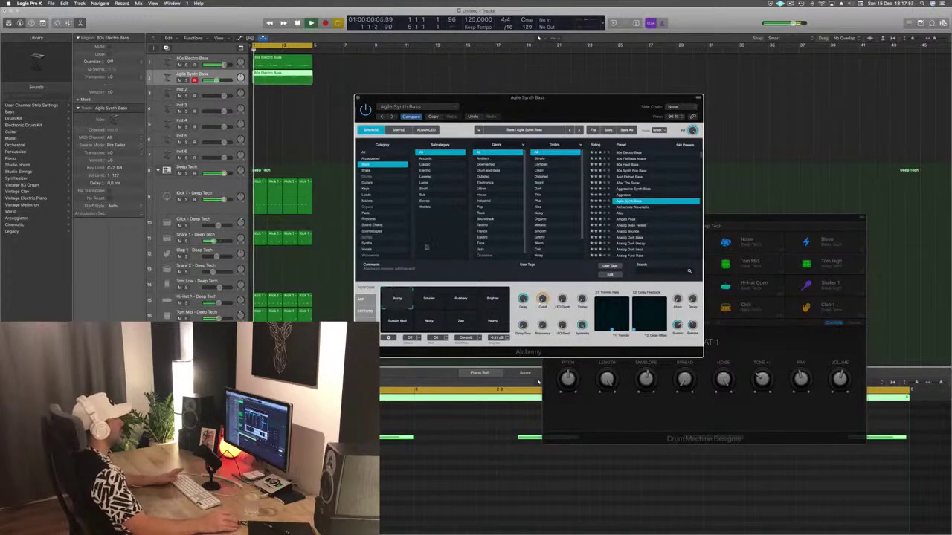
Adjust the filter Cutoff of Agile Synth Bass and close its Alchemy window.
{"action": "left_click_drag", "start_coordinate": [578, 101], "coordinate": [559, 98]}
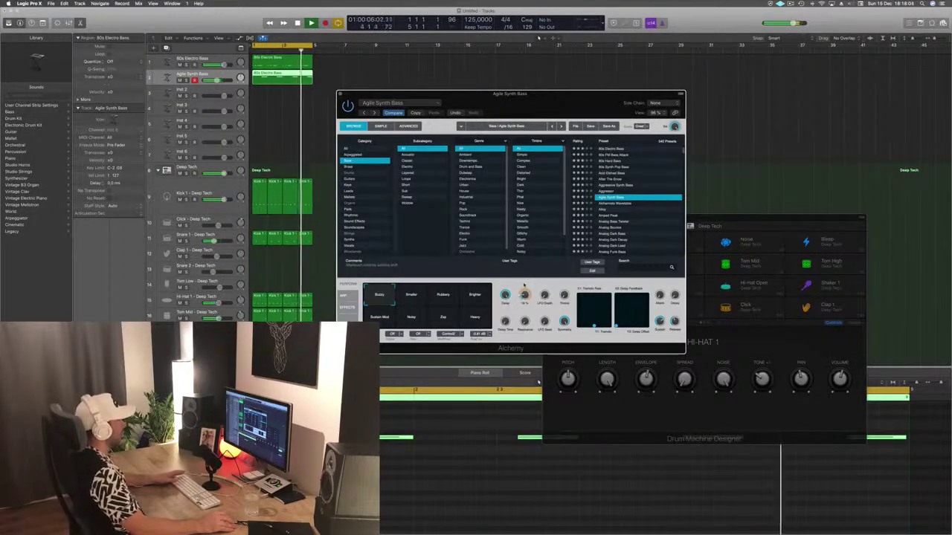
{"action": "left_click_drag", "start_coordinate": [341, 90], "coordinate": [365, 94]}
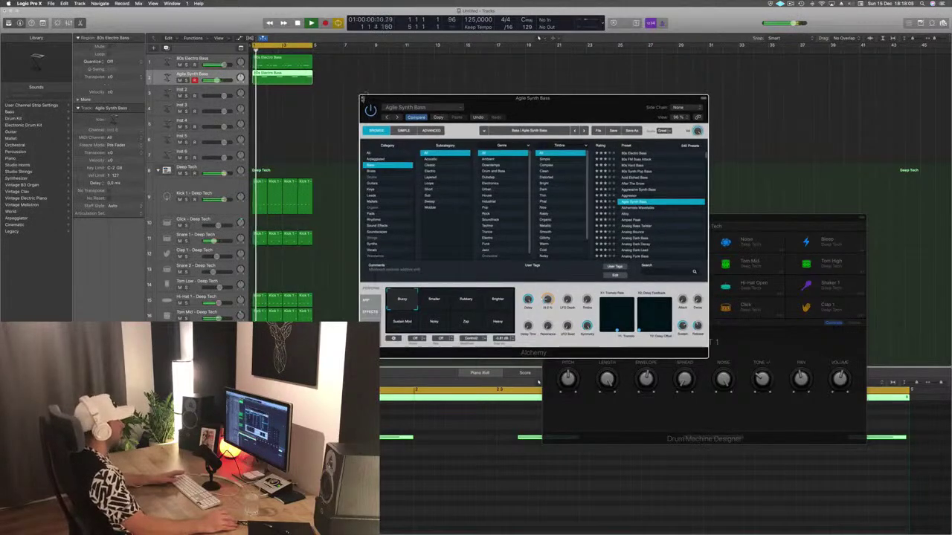
{"action": "key", "text": "super+w"}
Copy the first one-bar Hi-Hat 1 region onto the Block track at bar 1.
{"action": "scroll", "coordinate": [435, 170], "scroll_direction": "down", "scroll_amount": 5}
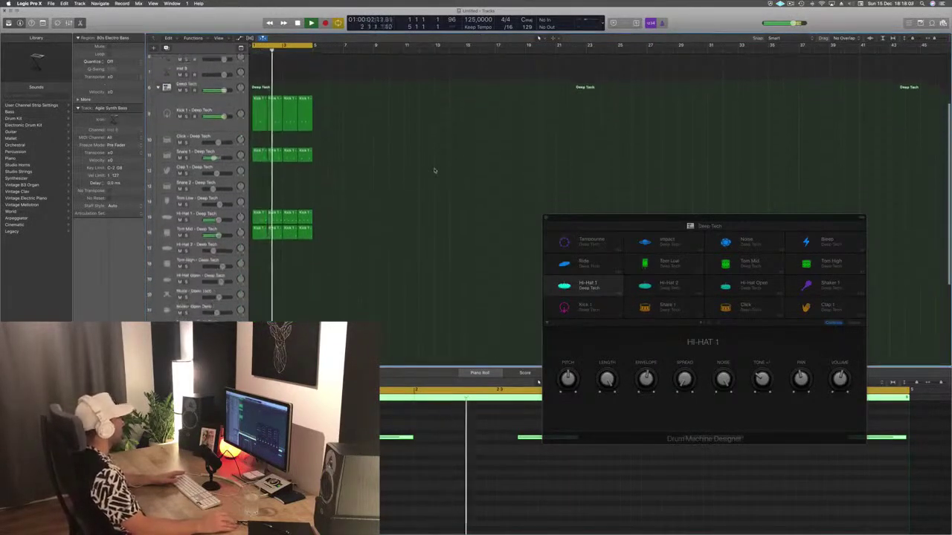
{"action": "scroll", "coordinate": [357, 246], "scroll_direction": "down", "scroll_amount": 3}
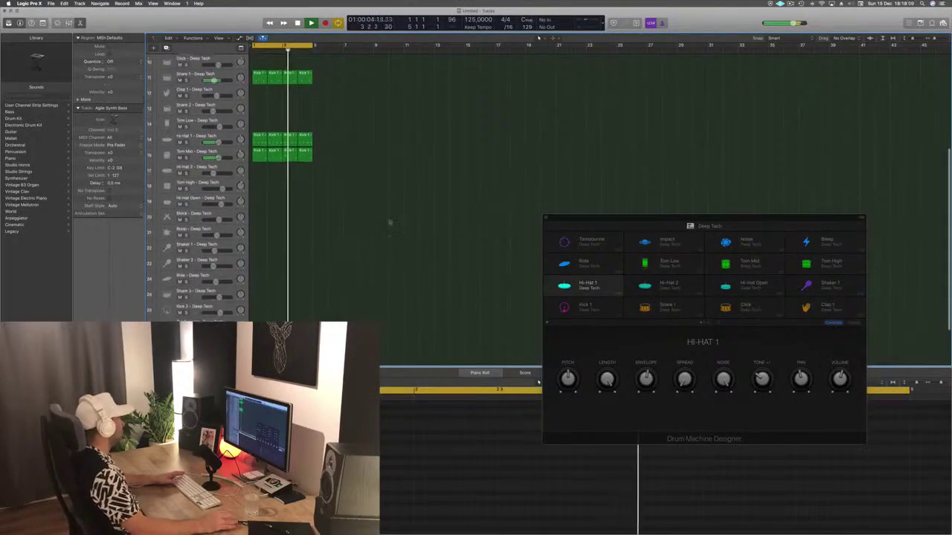
{"action": "scroll", "coordinate": [389, 222], "scroll_direction": "down", "scroll_amount": 3}
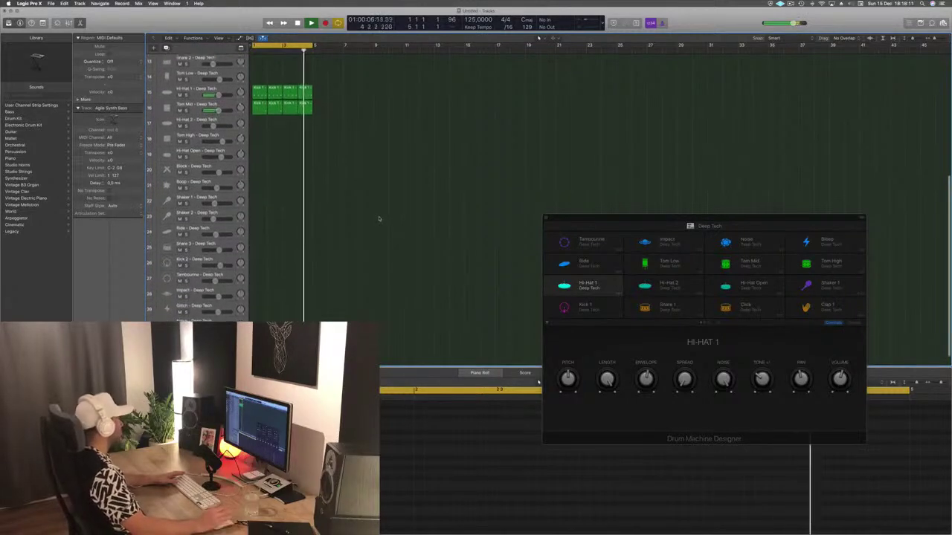
{"action": "scroll", "coordinate": [378, 218], "scroll_direction": "down", "scroll_amount": 1}
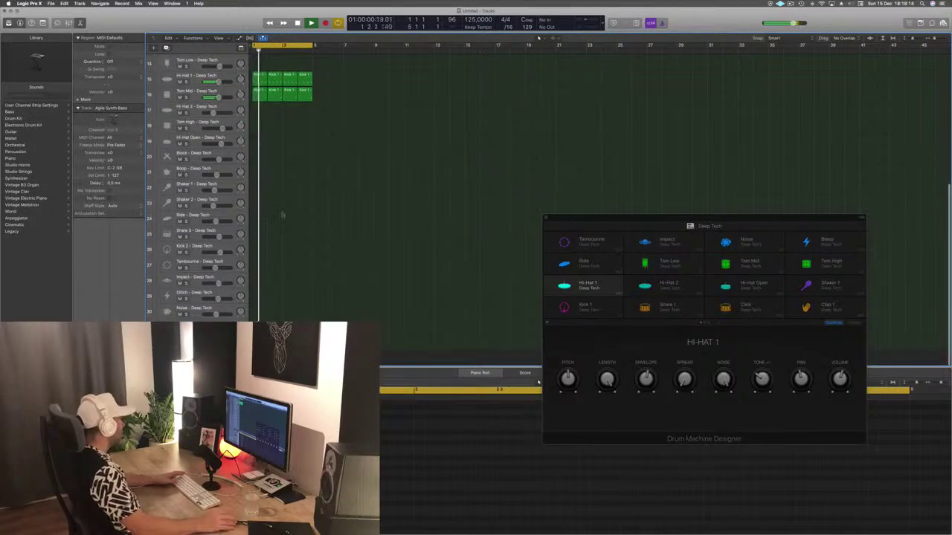
{"action": "scroll", "coordinate": [281, 193], "scroll_direction": "up", "scroll_amount": 4}
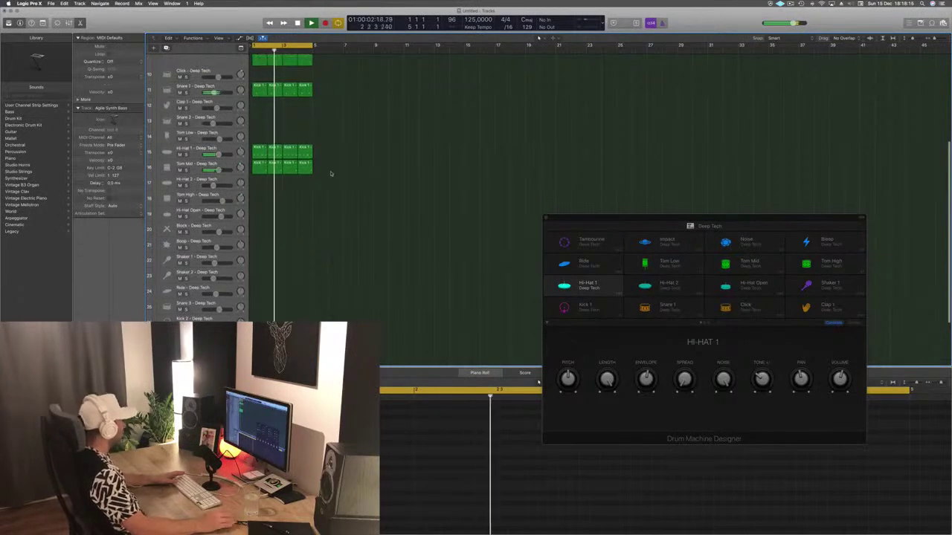
{"action": "mouse_move", "coordinate": [258, 149]}
{"action": "left_mouse_down"}
{"action": "mouse_move", "coordinate": [256, 247]}
{"action": "mouse_move", "coordinate": [255, 168]}
{"action": "left_mouse_up"}
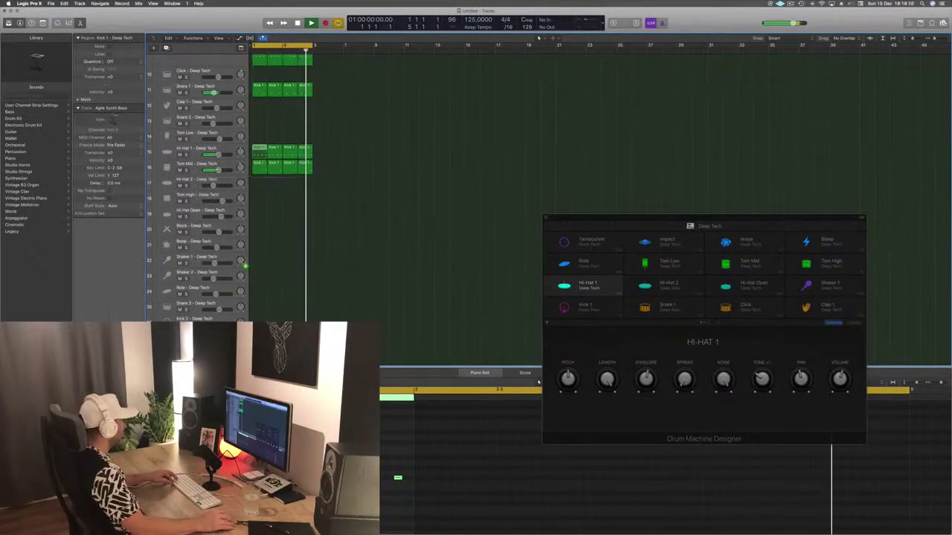
{"action": "left_click_drag", "start_coordinate": [242, 293], "coordinate": [257, 274]}
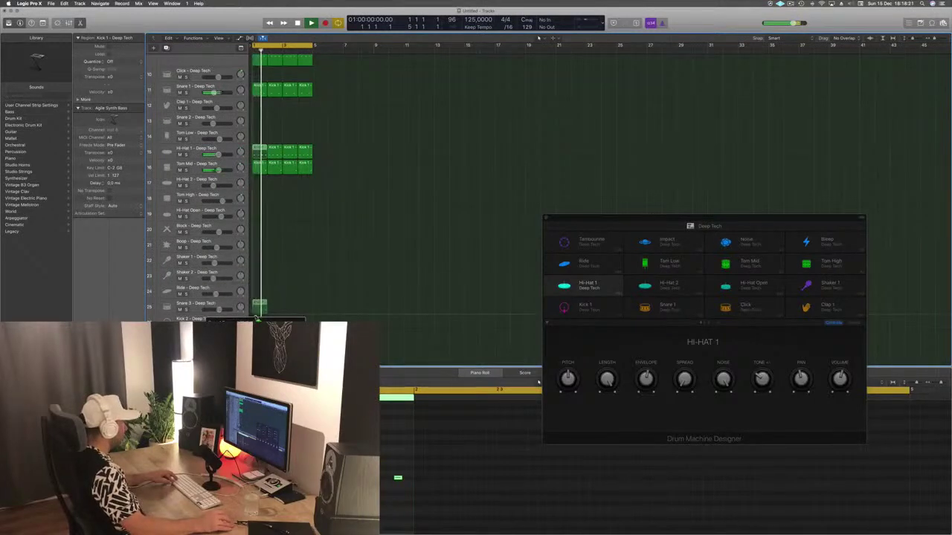
{"action": "left_click_drag", "start_coordinate": [258, 314], "coordinate": [260, 266]}
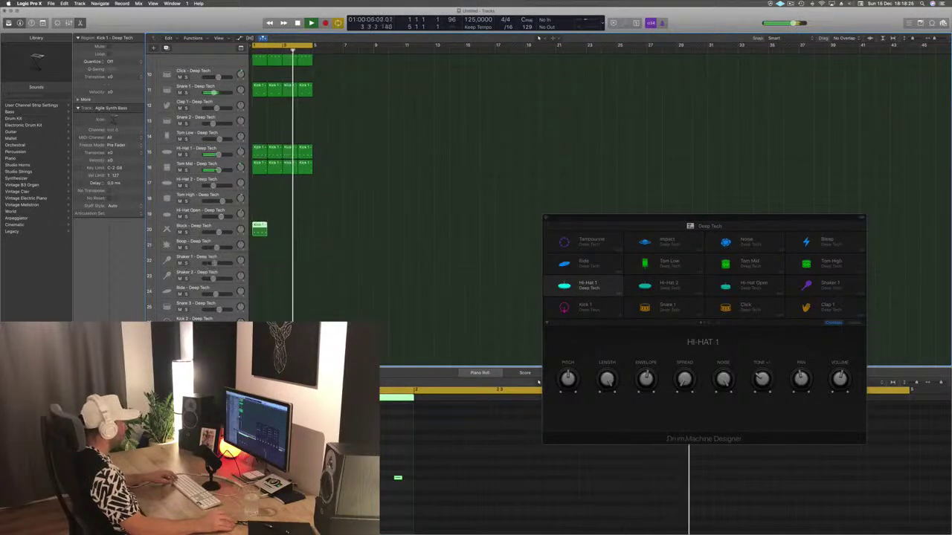
Select the notes in the copied Block region and raise their pitch.
{"action": "left_click_drag", "start_coordinate": [383, 453], "coordinate": [407, 517]}
{"action": "key", "text": "alt+Up"}
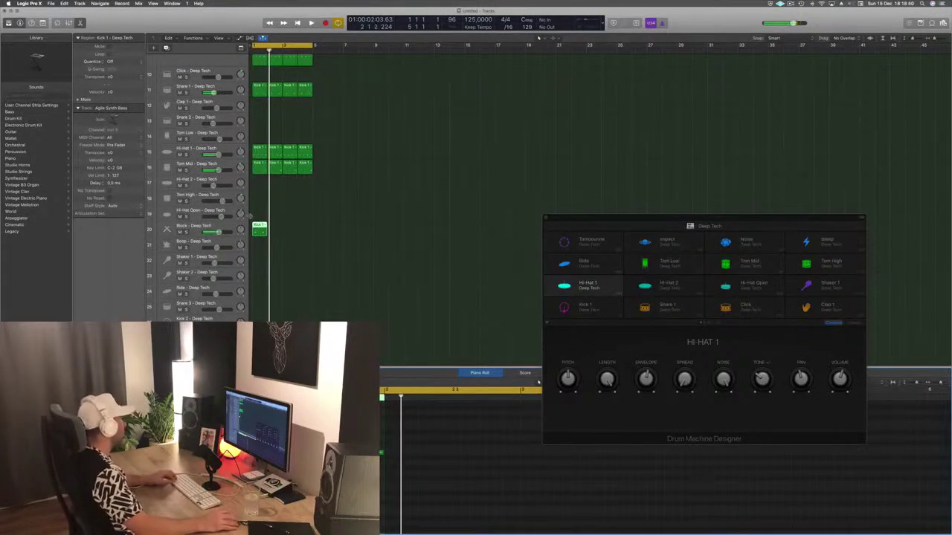
Repeat the one-bar Block region to fill all four bars of the loop.
{"action": "left_click_drag", "start_coordinate": [260, 230], "coordinate": [291, 232]}
{"action": "left_click", "coordinate": [260, 225]}
{"action": "left_click", "coordinate": [357, 228]}
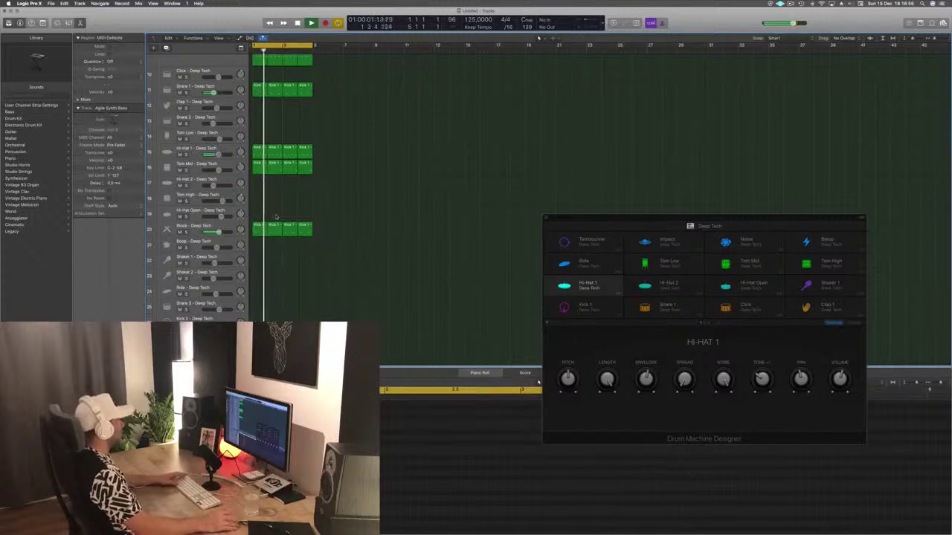
Listen to the loop with the Block pattern and delete its three repeated regions, keeping only the first bar.
{"action": "left_click", "coordinate": [259, 227]}
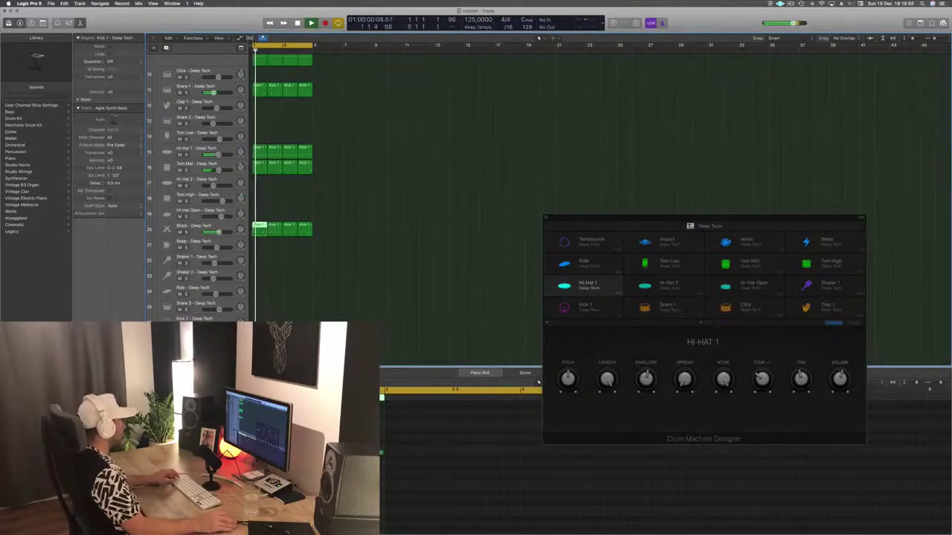
{"action": "left_click", "coordinate": [349, 452]}
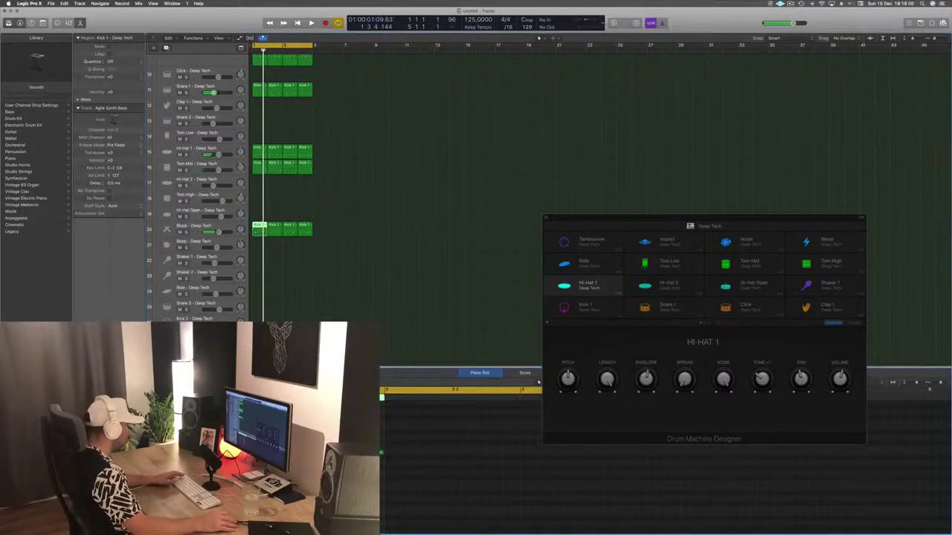
{"action": "key", "text": "space"}
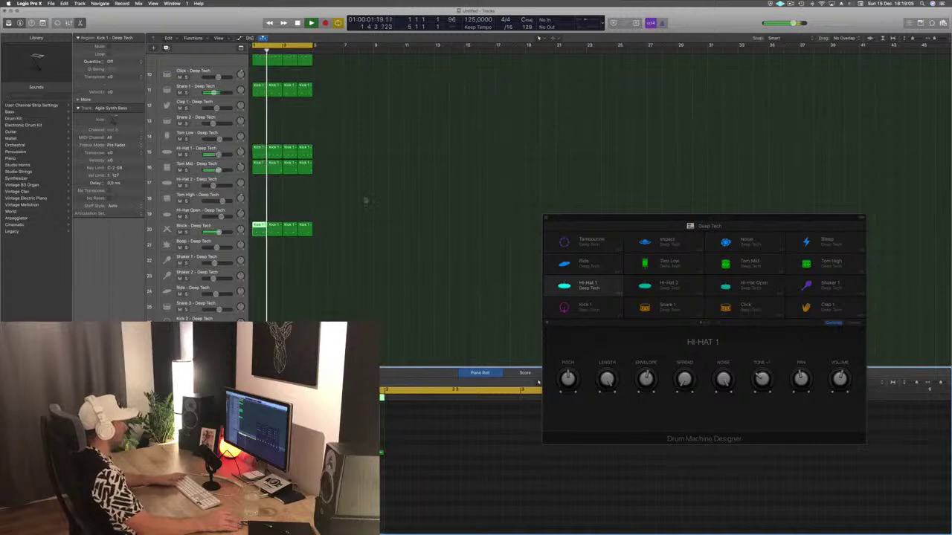
{"action": "key", "text": "Delete"}
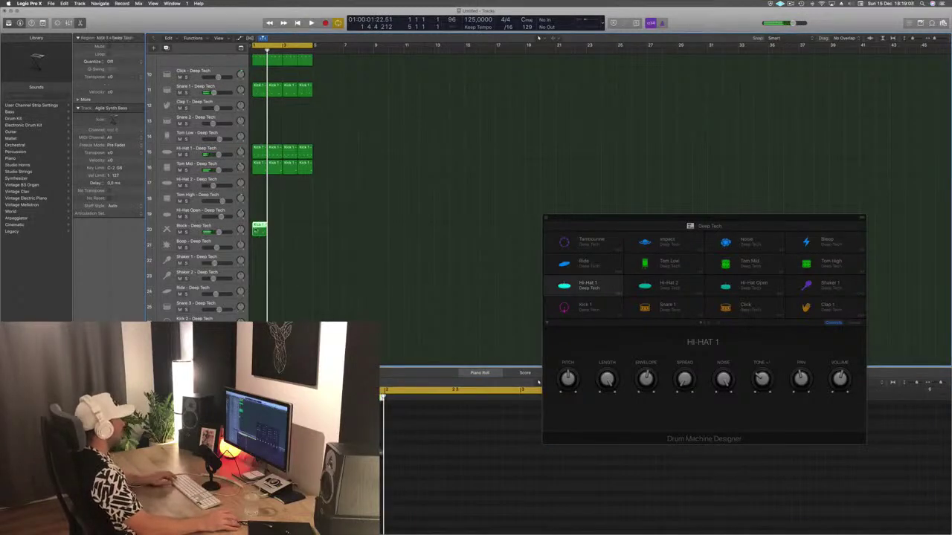
Copy the one-bar Block region across bars 2 to 4, select the Block track and play the loop.
{"action": "left_click_drag", "start_coordinate": [266, 235], "coordinate": [293, 235]}
{"action": "left_click", "coordinate": [261, 227]}
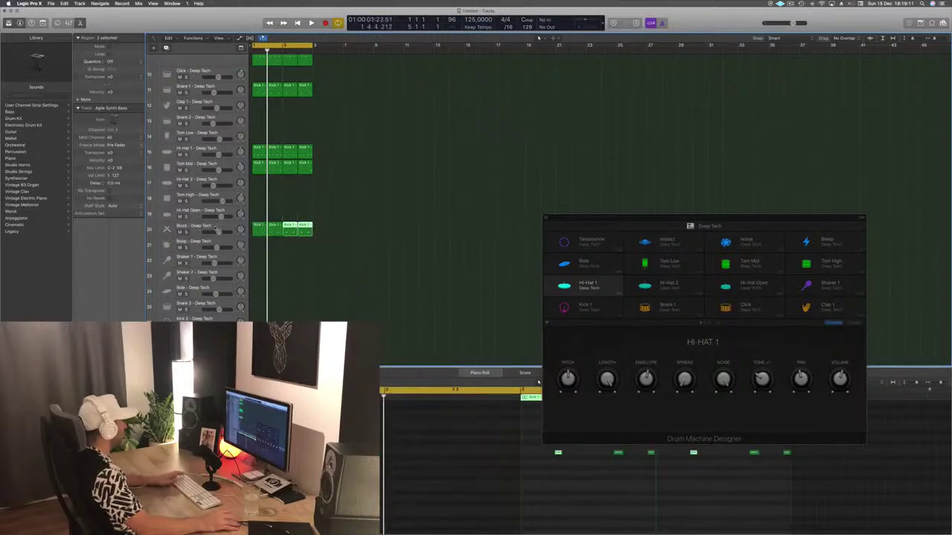
{"action": "left_click", "coordinate": [205, 232]}
{"action": "key", "text": "space"}
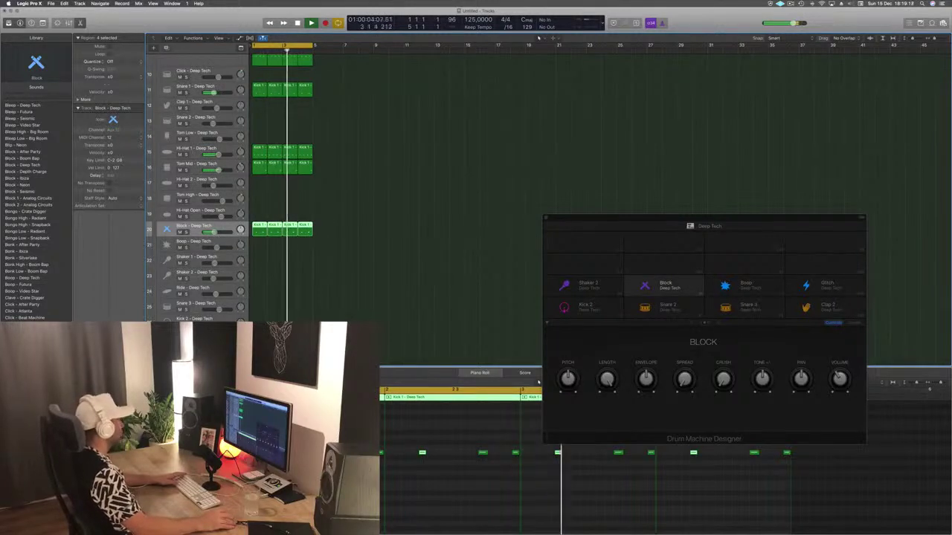
Audition Stereo Delay presets on the Block track and settle on Dual 1/8 Note.
{"action": "key", "text": "v"}
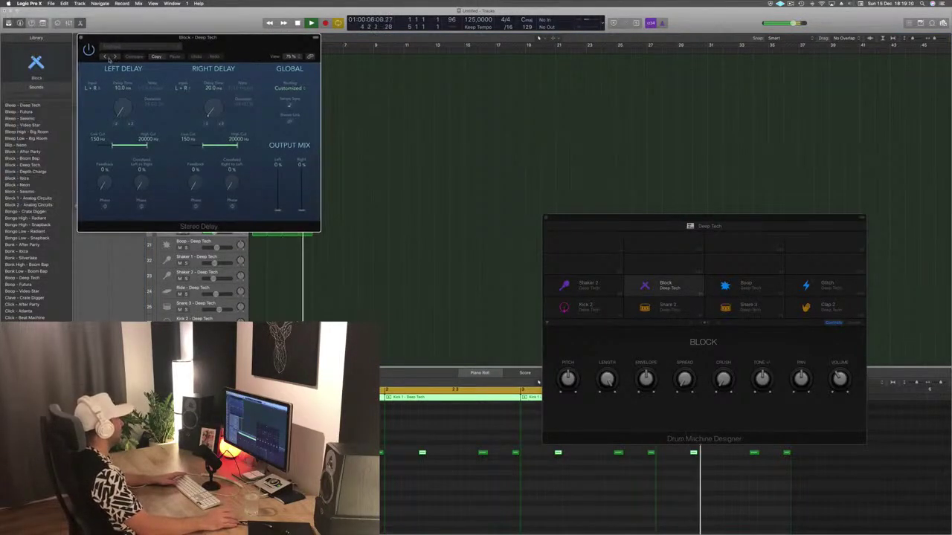
{"action": "left_click", "coordinate": [105, 58]}
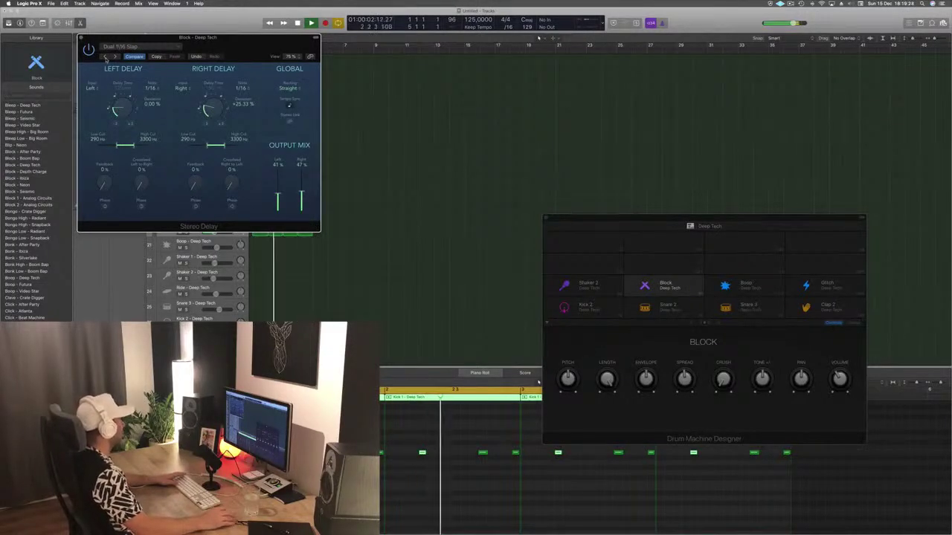
{"action": "left_click", "coordinate": [107, 58]}
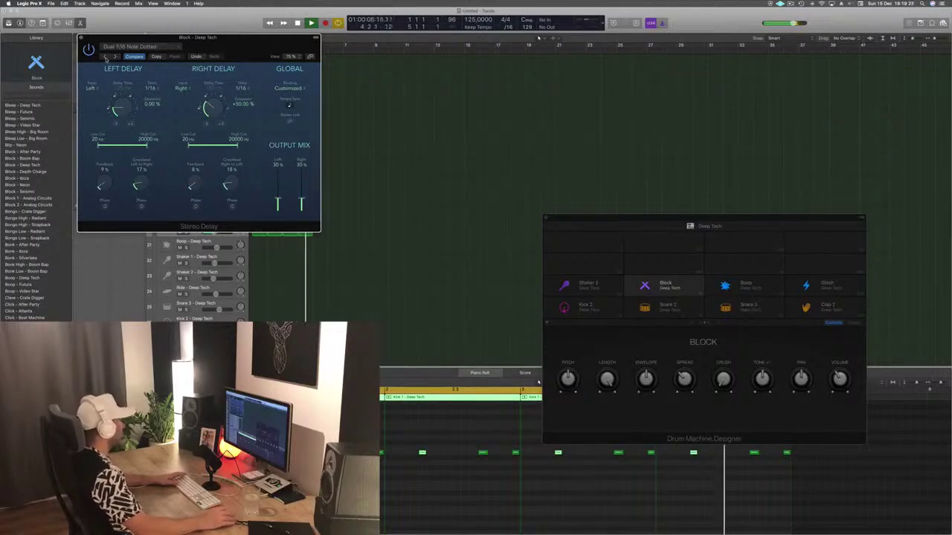
{"action": "left_click", "coordinate": [106, 58]}
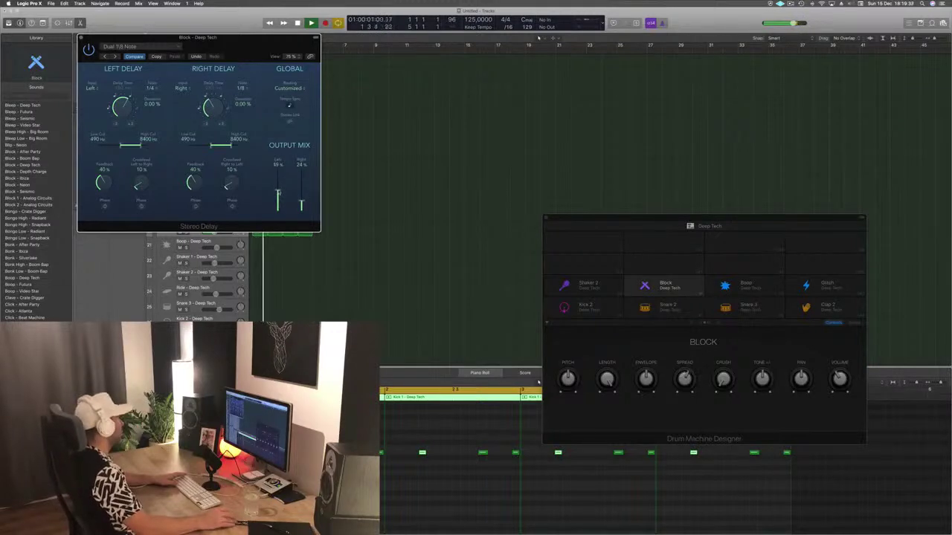
{"action": "key", "text": "super+w"}
Copy the first one-bar Snare 1 region onto the Snare 2 track at bar 1 and audition it with the loop.
{"action": "scroll", "coordinate": [395, 251], "scroll_direction": "up", "scroll_amount": 4}
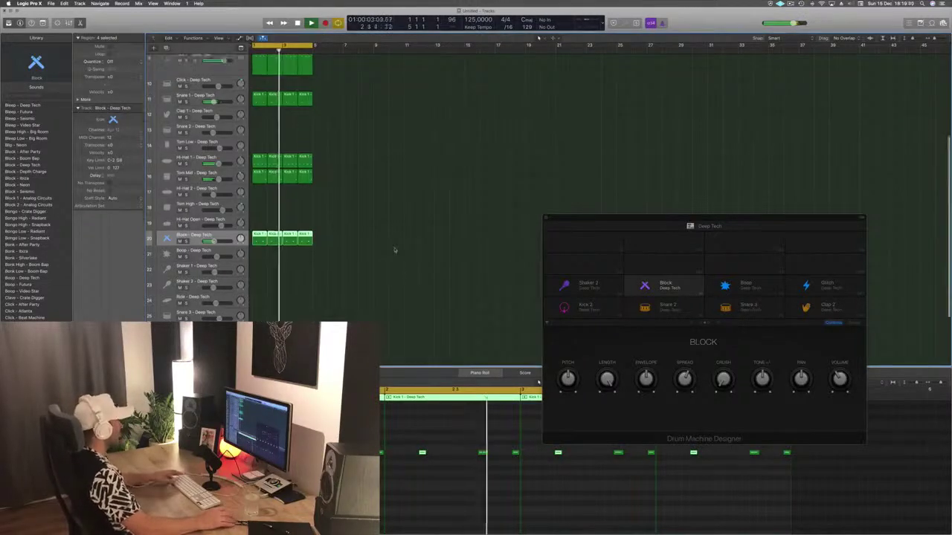
{"action": "scroll", "coordinate": [395, 251], "scroll_direction": "down", "scroll_amount": 3}
{"action": "left_click", "coordinate": [362, 226]}
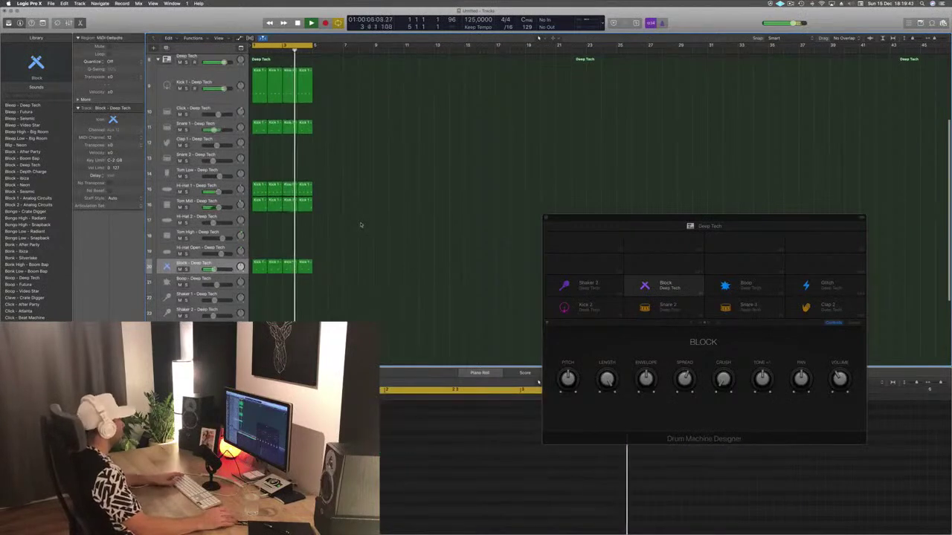
{"action": "scroll", "coordinate": [402, 235], "scroll_direction": "up", "scroll_amount": 2}
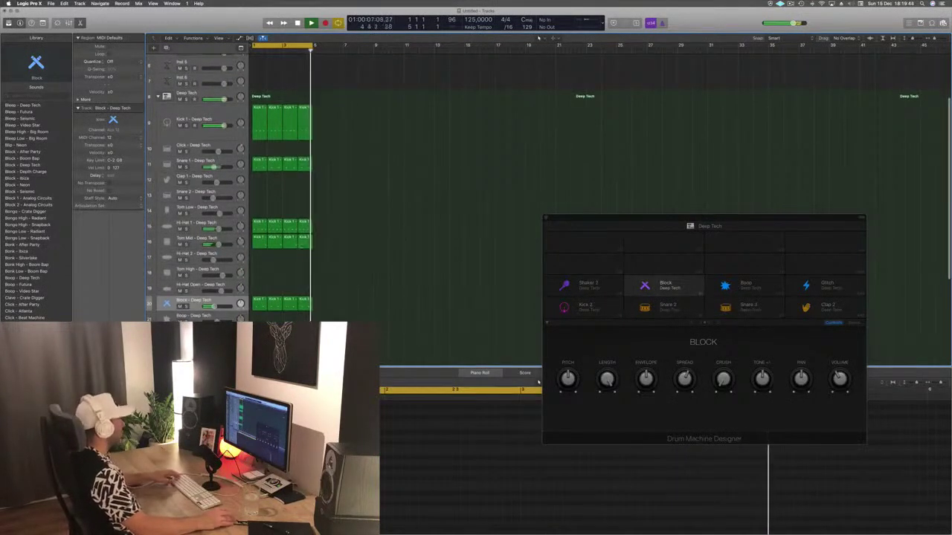
{"action": "scroll", "coordinate": [350, 214], "scroll_direction": "down", "scroll_amount": 1}
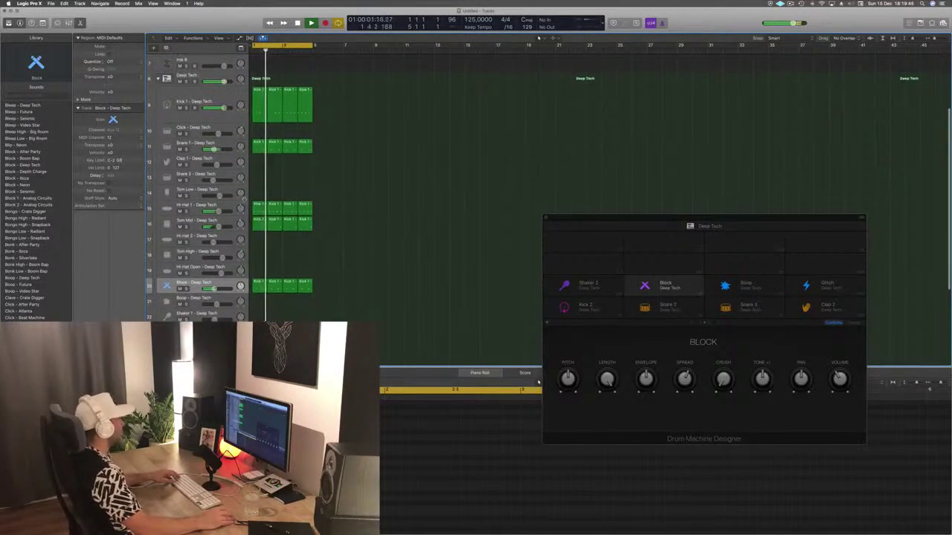
{"action": "left_click_drag", "start_coordinate": [259, 144], "coordinate": [261, 180]}
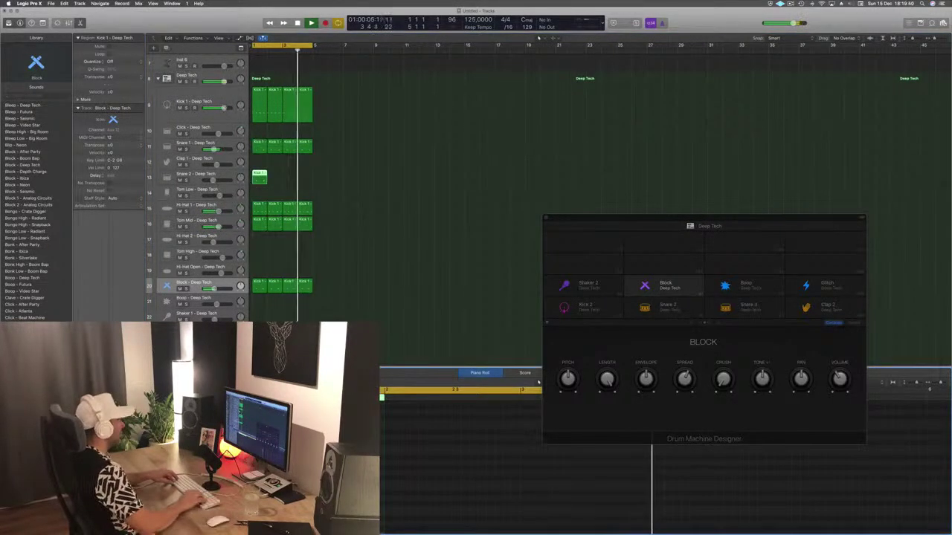
{"action": "key", "text": "space"}
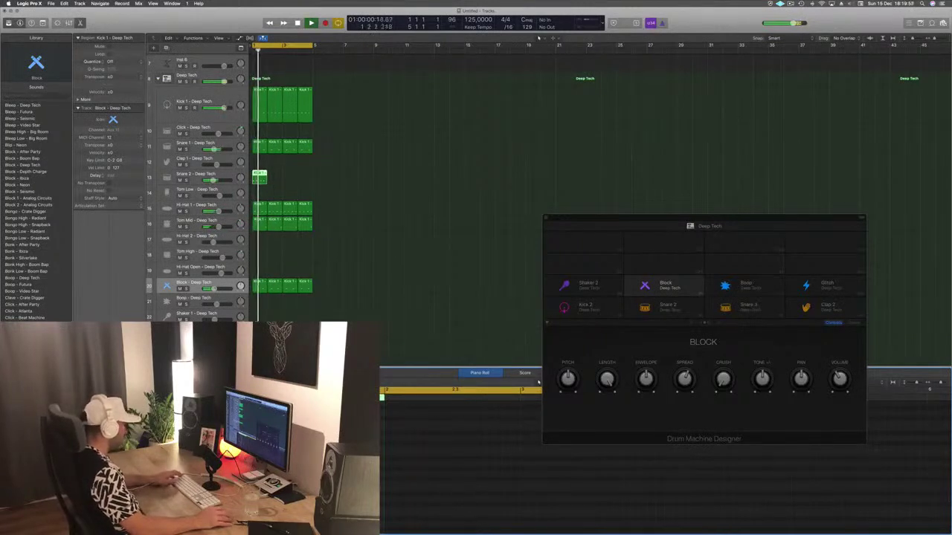
{"action": "key", "text": "space"}
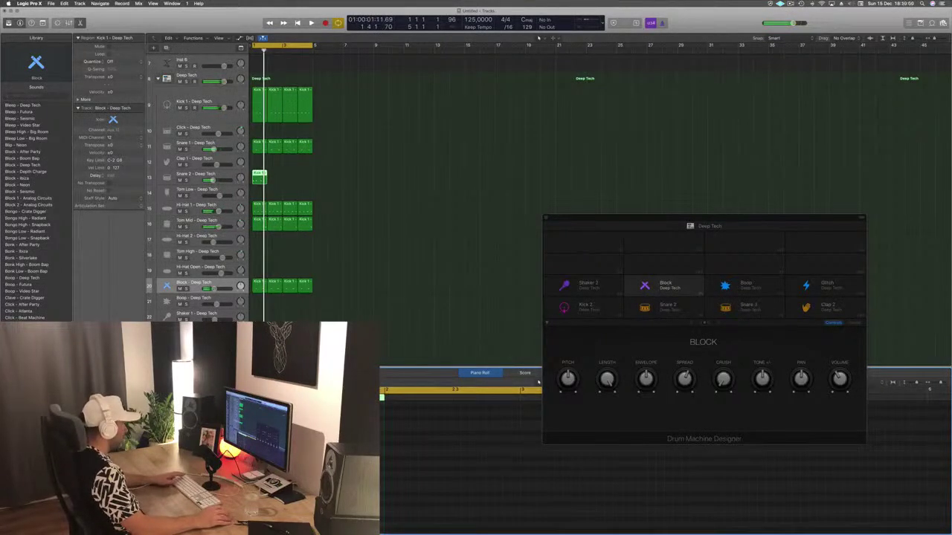
{"action": "key", "text": "space"}
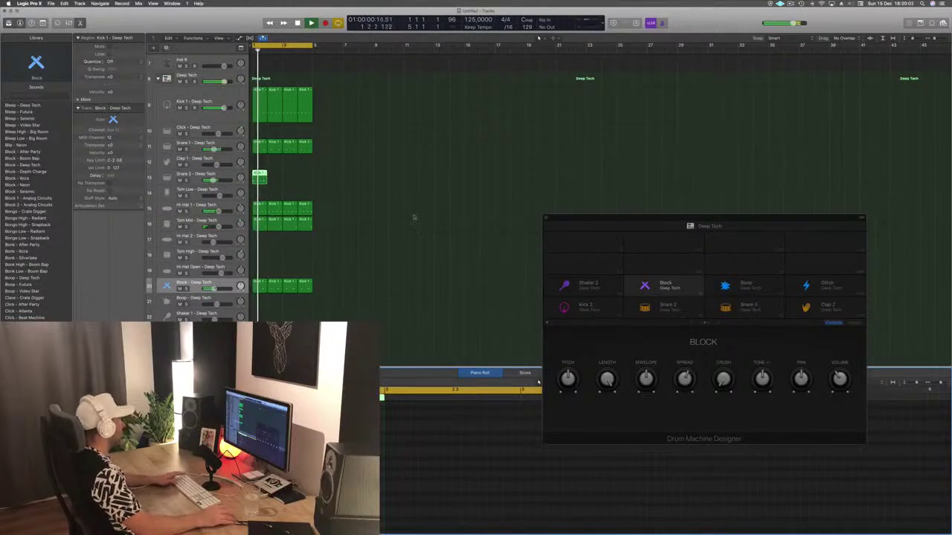
Move the one-bar Snare 2 region to the Tom Low track at bar 1 and listen to it.
{"action": "left_click_drag", "start_coordinate": [260, 179], "coordinate": [259, 194]}
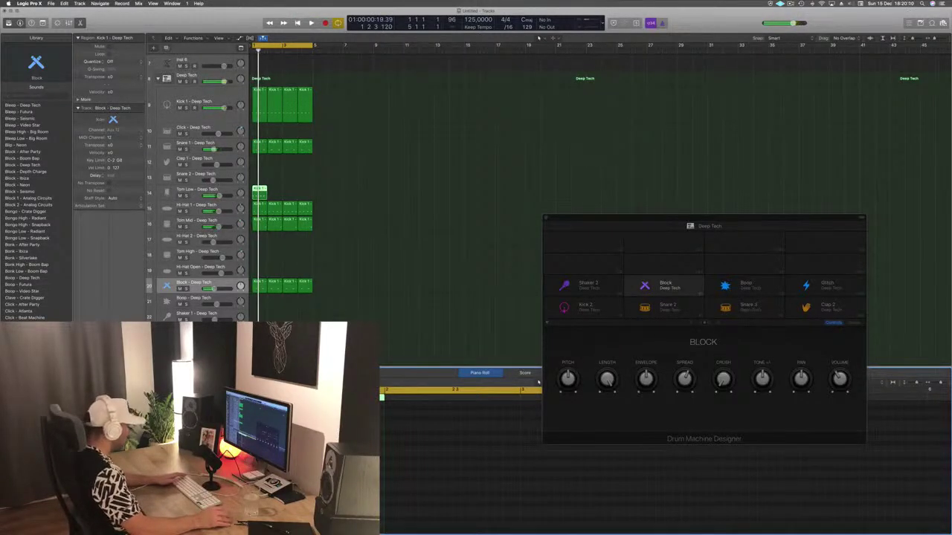
{"action": "key", "text": "space"}
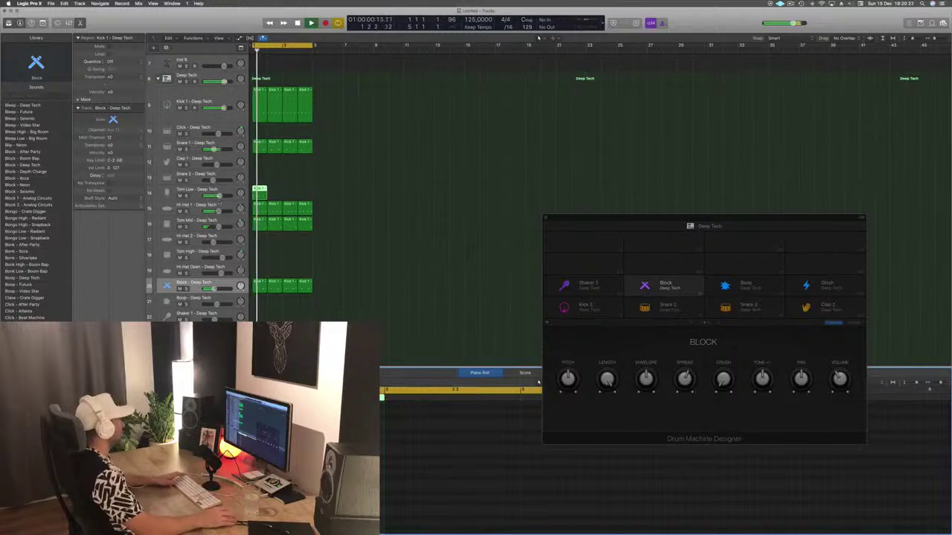
Repeat the Tom Low region to fill all four bars and slightly lower the Tom Low track's volume.
{"action": "left_click", "coordinate": [267, 189]}
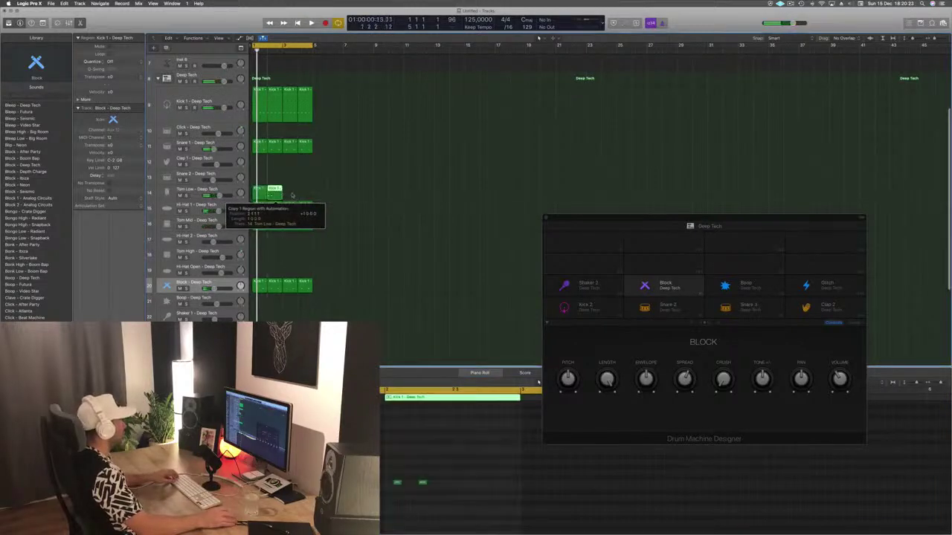
{"action": "left_click_drag", "start_coordinate": [290, 196], "coordinate": [290, 195]}
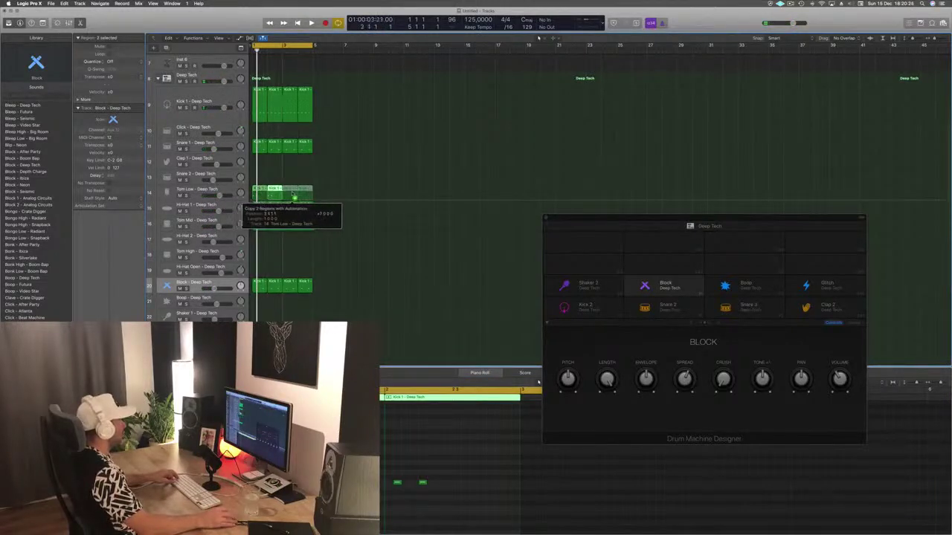
{"action": "key", "text": "space"}
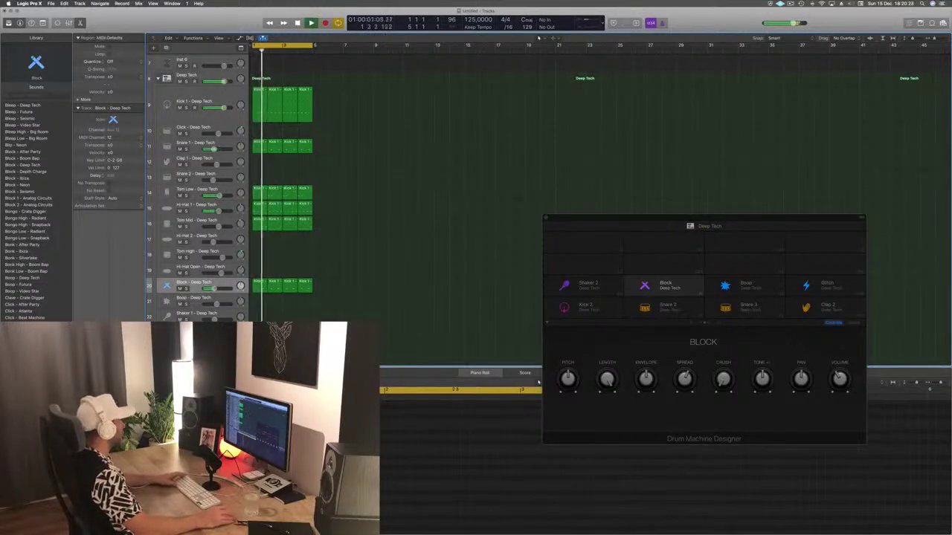
{"action": "left_click_drag", "start_coordinate": [221, 195], "coordinate": [217, 196]}
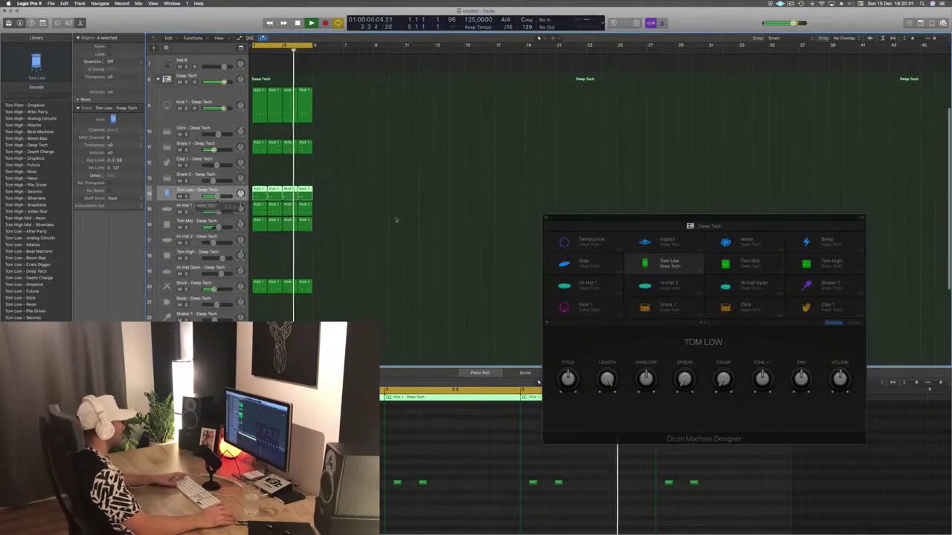
Copy the first one-bar Block region onto the Ride track at bar 1 and audition it with the loop.
{"action": "scroll", "coordinate": [380, 221], "scroll_direction": "up", "scroll_amount": 3}
{"action": "scroll", "coordinate": [382, 222], "scroll_direction": "down", "scroll_amount": 6}
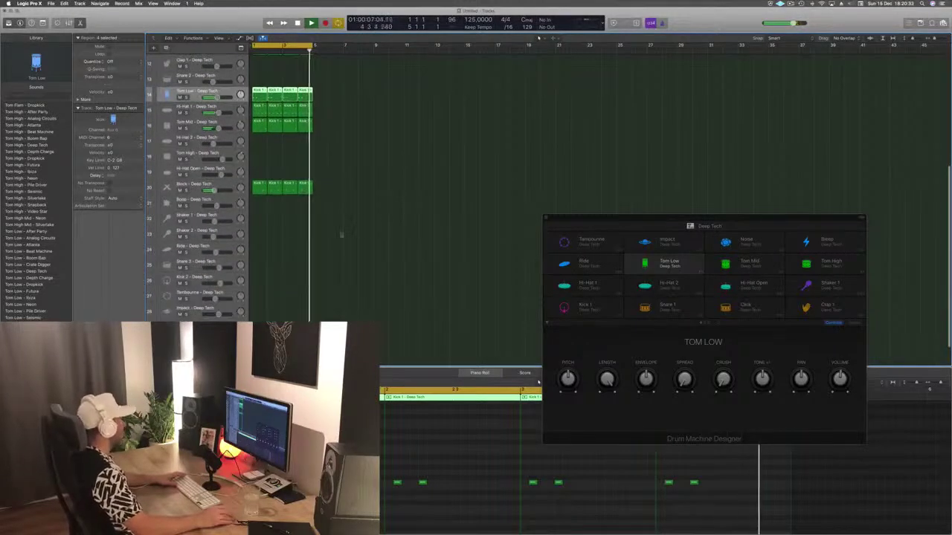
{"action": "key", "text": "space"}
{"action": "left_click_drag", "start_coordinate": [260, 190], "coordinate": [260, 253]}
{"action": "key", "text": "space"}
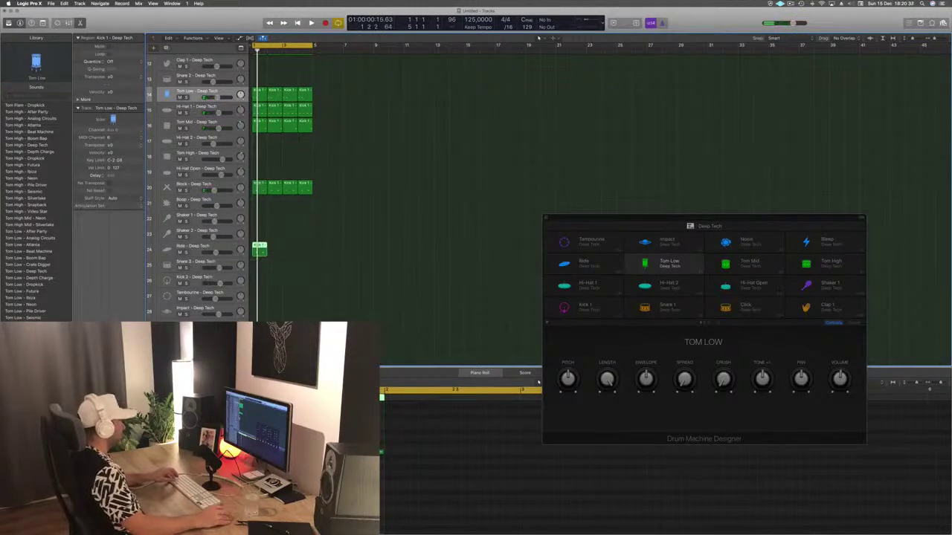
{"action": "key", "text": "p"}
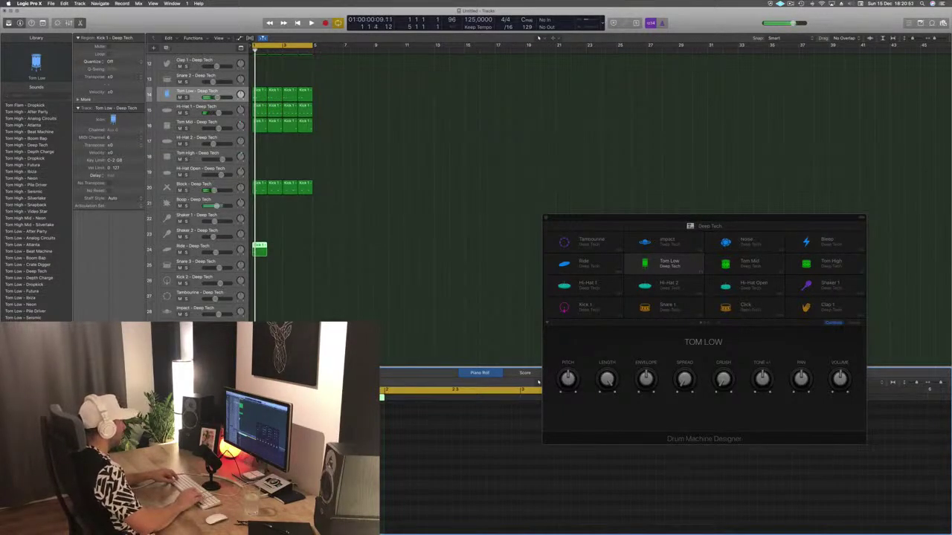
{"action": "key", "text": "space"}
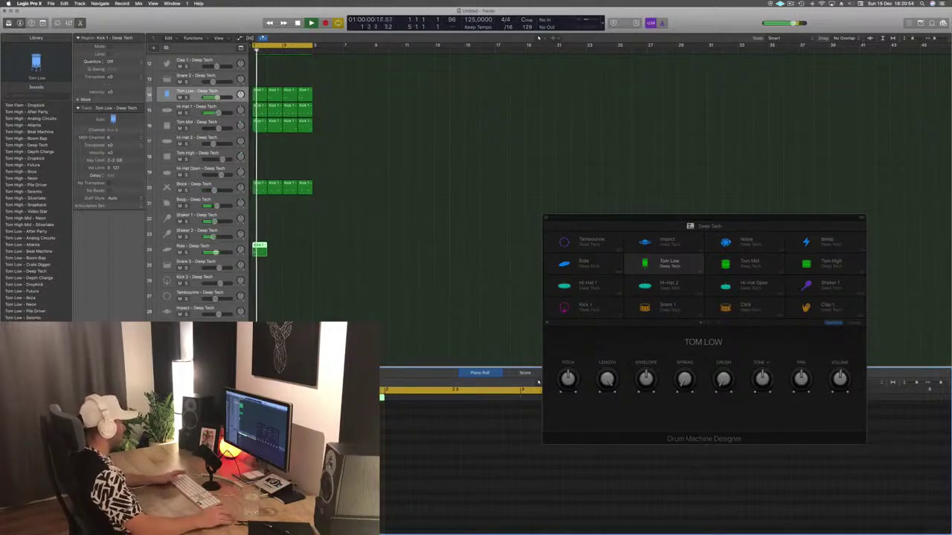
Lower the Ride track's volume and repeat its one-bar region to fill all four bars.
{"action": "left_click_drag", "start_coordinate": [215, 253], "coordinate": [207, 253]}
{"action": "left_click", "coordinate": [538, 383]}
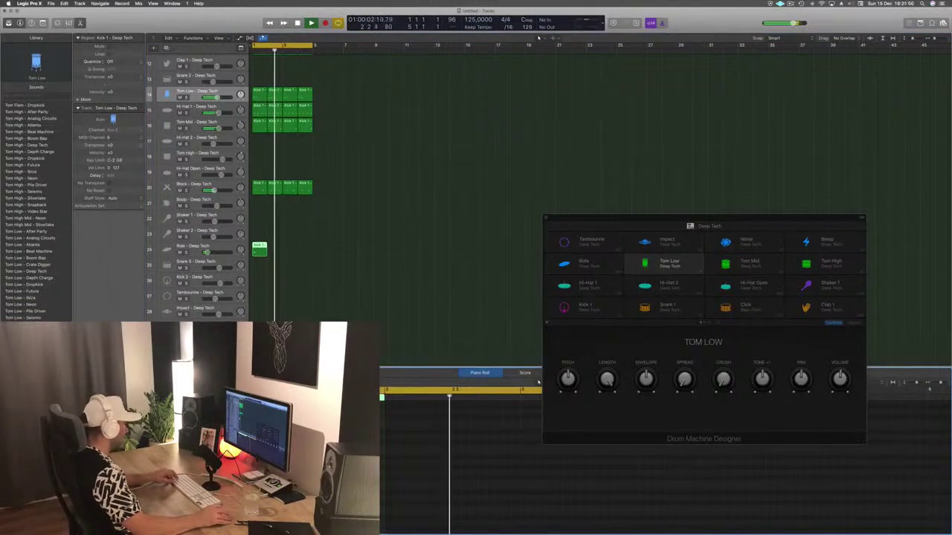
{"action": "key", "text": "Return"}
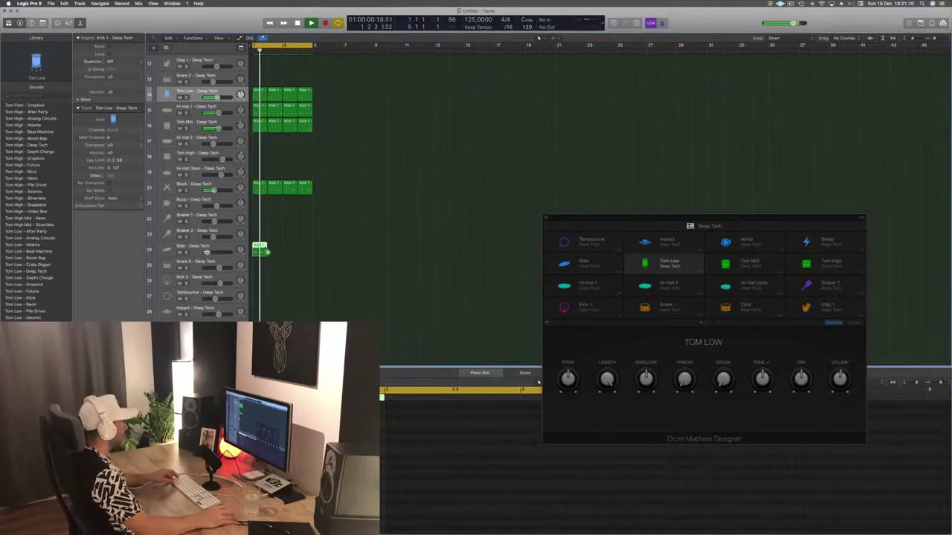
{"action": "mouse_move", "coordinate": [277, 254]}
{"action": "left_mouse_down"}
{"action": "mouse_move", "coordinate": [297, 257]}
{"action": "mouse_move", "coordinate": [287, 257]}
{"action": "left_mouse_up"}
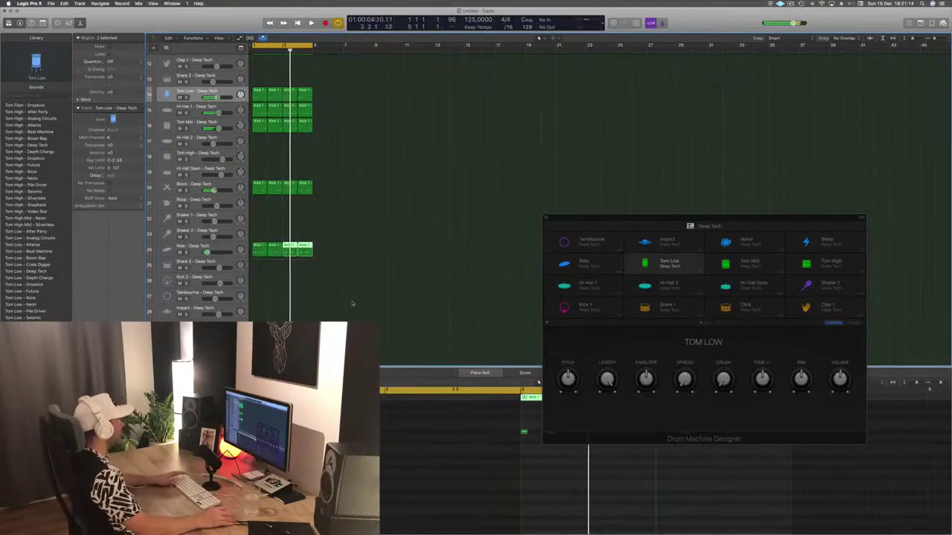
Repeat all regions of the four-bar loop to fill 16 bars and extend the cycle range over bars 1 to 16.
{"action": "scroll", "coordinate": [355, 305], "scroll_direction": "up", "scroll_amount": 3}
{"action": "scroll", "coordinate": [356, 296], "scroll_direction": "up", "scroll_amount": 5}
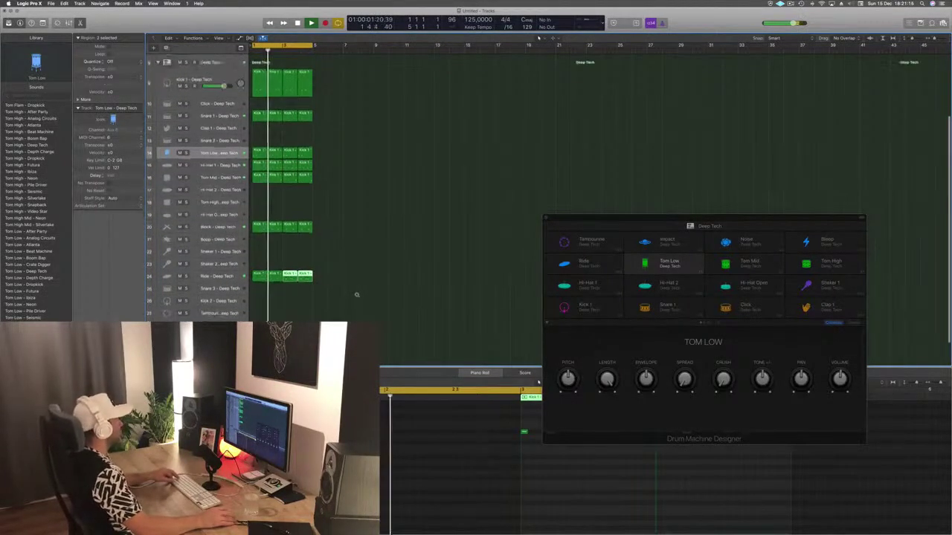
{"action": "left_click", "coordinate": [235, 276]}
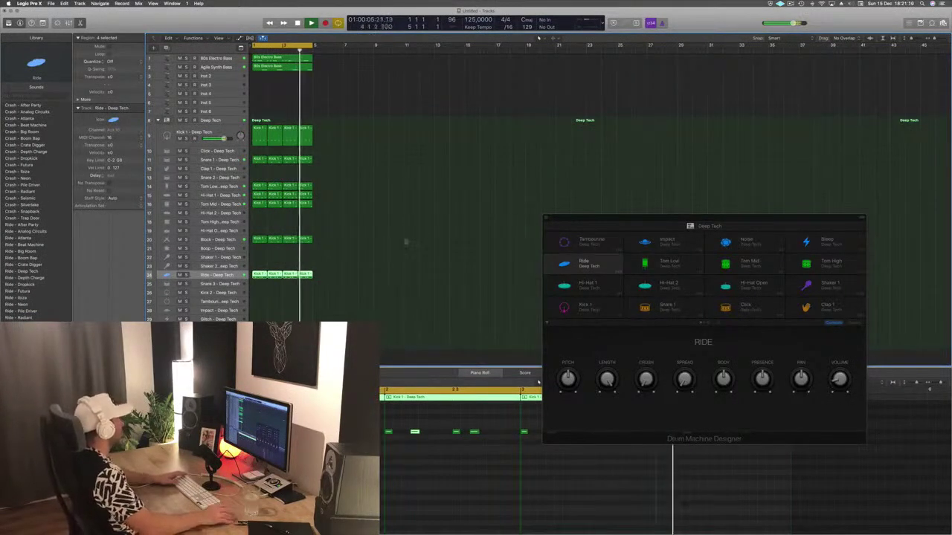
{"action": "left_click", "coordinate": [221, 79]}
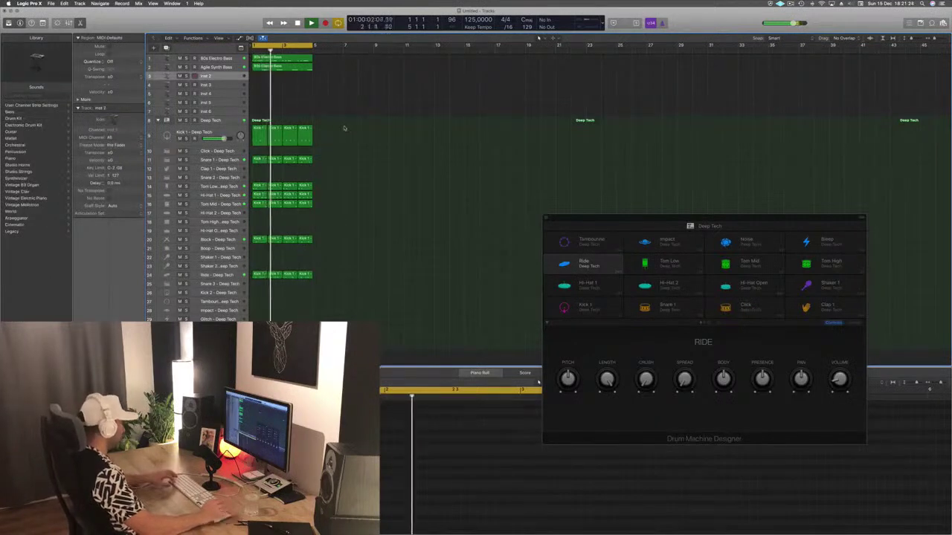
{"action": "key", "text": "super+r"}
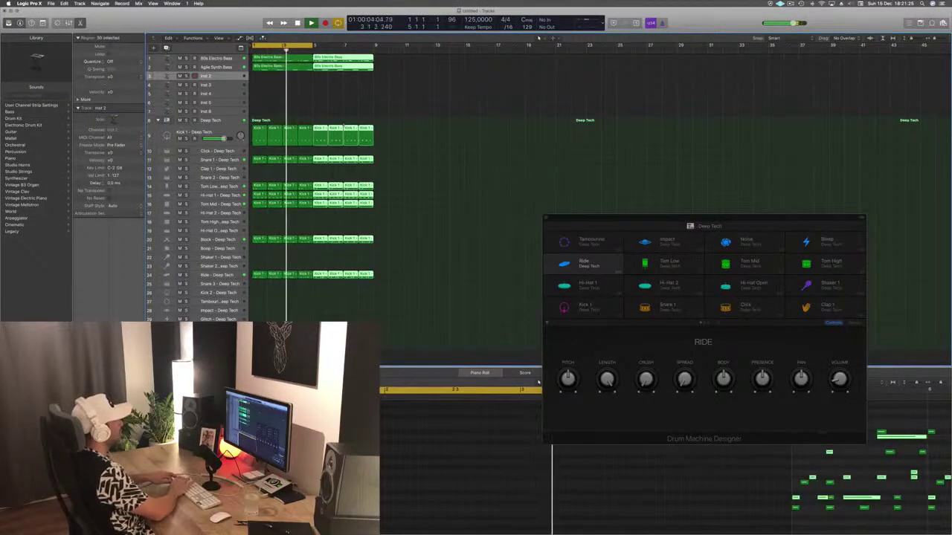
{"action": "key", "text": "super+r"}
{"action": "key", "text": "super+r"}
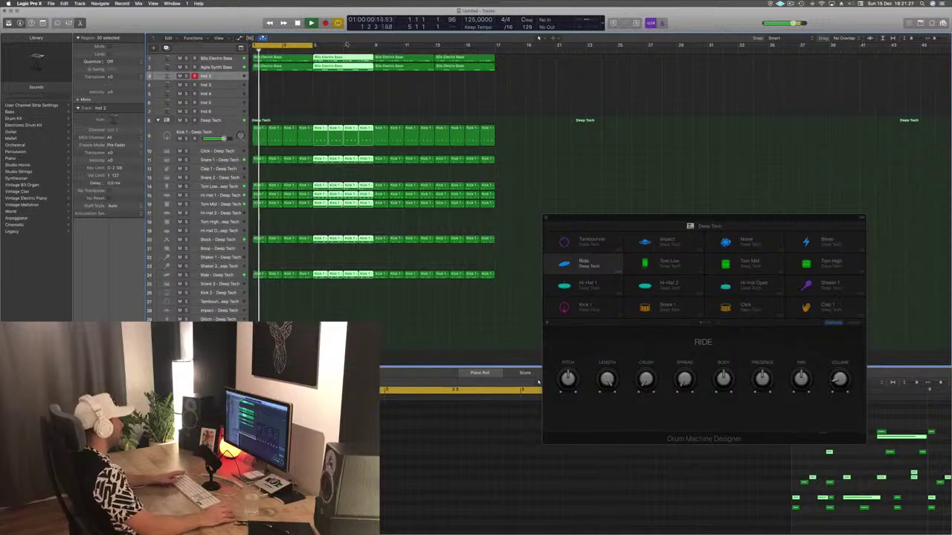
{"action": "left_click_drag", "start_coordinate": [314, 45], "coordinate": [497, 49]}
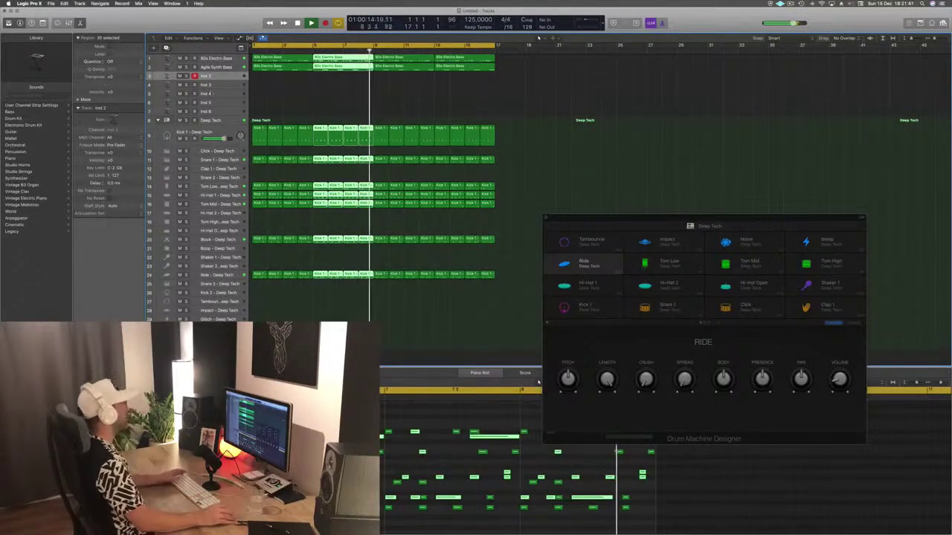
Deselect the regions, stop playback and show the toolbar above the tracks.
{"action": "left_click", "coordinate": [326, 92]}
{"action": "key", "text": "space"}
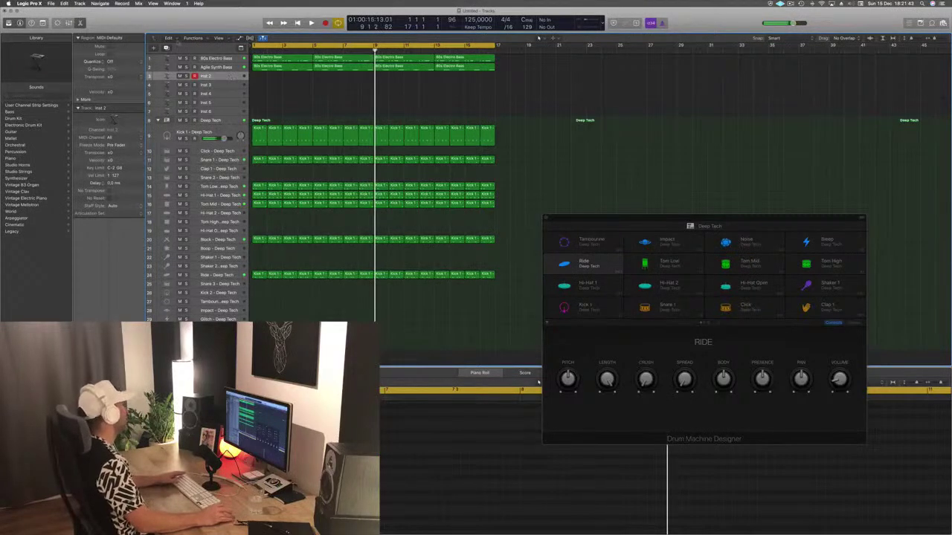
{"action": "key", "text": "ctrl+alt+super+t"}
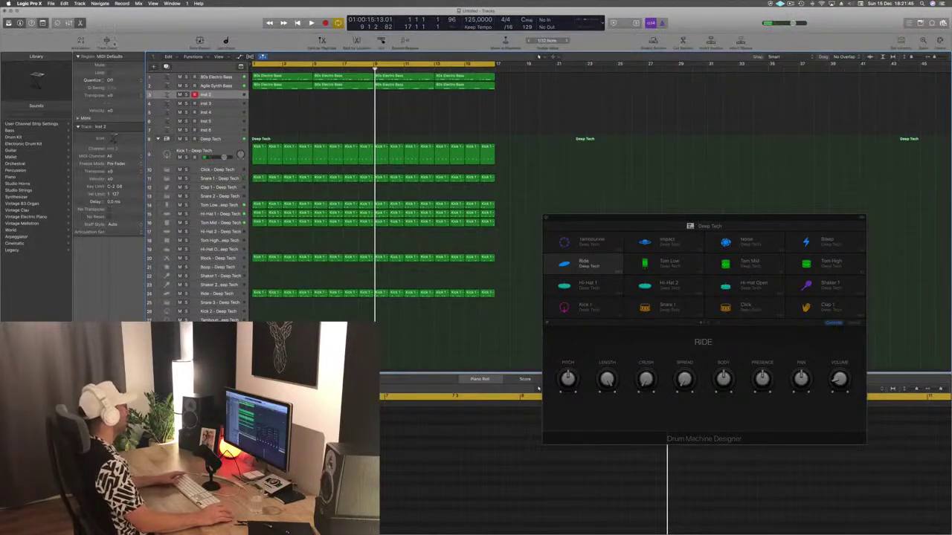
Return the playhead to bar 1, open Alchemy on the Inst 2 track and filter its presets to the Pads category.
{"action": "key", "text": "ctrl+z"}
{"action": "key", "text": "Return"}
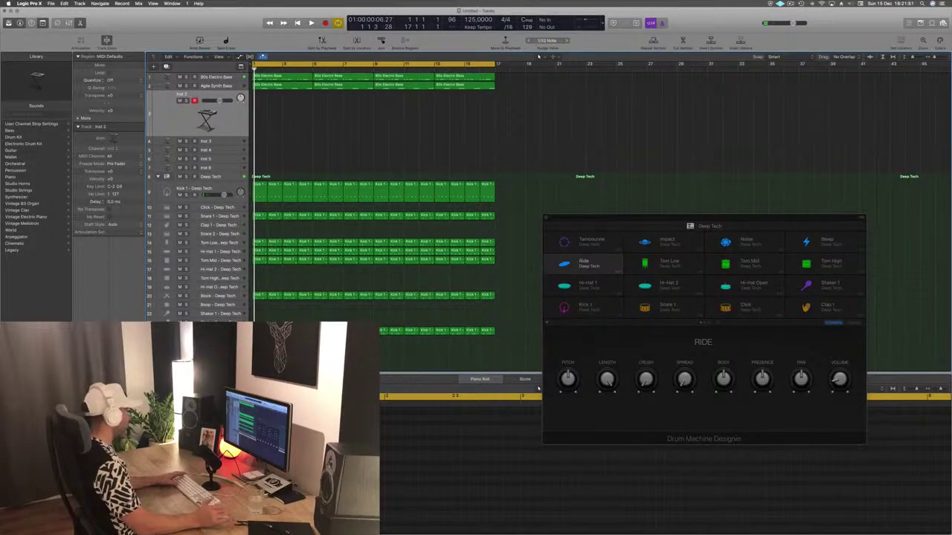
{"action": "key", "text": "v"}
{"action": "left_click_drag", "start_coordinate": [206, 34], "coordinate": [488, 73]}
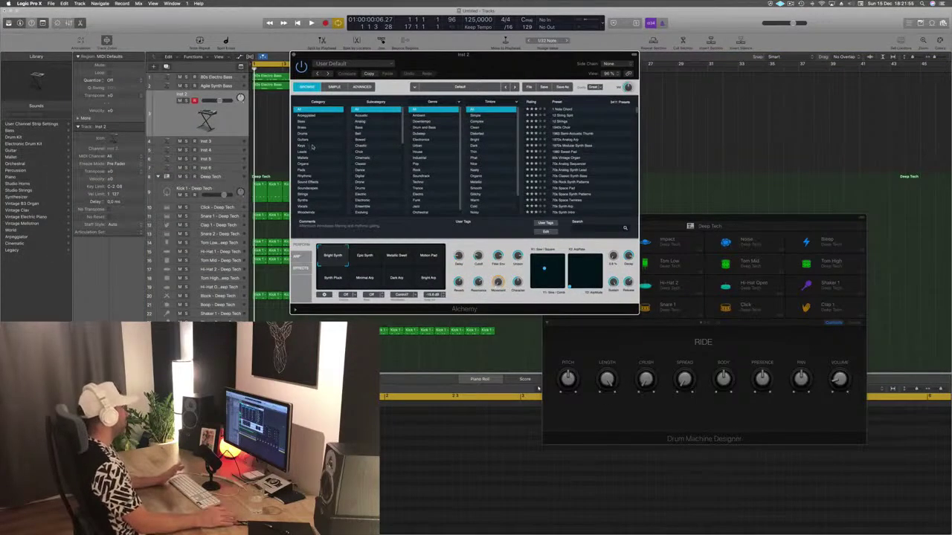
{"action": "left_click", "coordinate": [302, 170]}
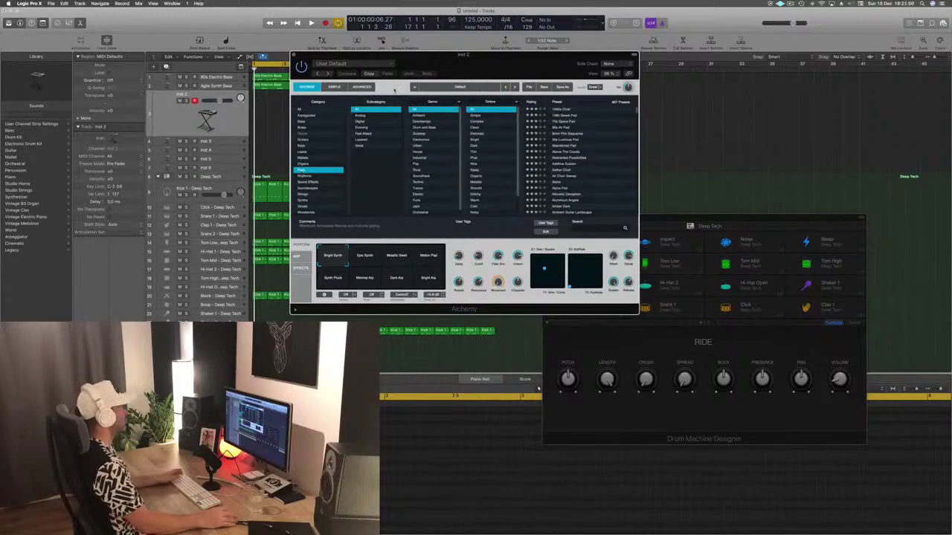
{"action": "mouse_move", "coordinate": [482, 66]}
{"action": "left_mouse_down"}
{"action": "mouse_move", "coordinate": [502, 59]}
{"action": "mouse_move", "coordinate": [436, 75]}
{"action": "mouse_move", "coordinate": [475, 83]}
{"action": "left_mouse_up"}
Open the Musical Typing keyboard and audition the Abstracted Possibilities and Additive Sustain pad presets.
{"action": "key", "text": "f"}
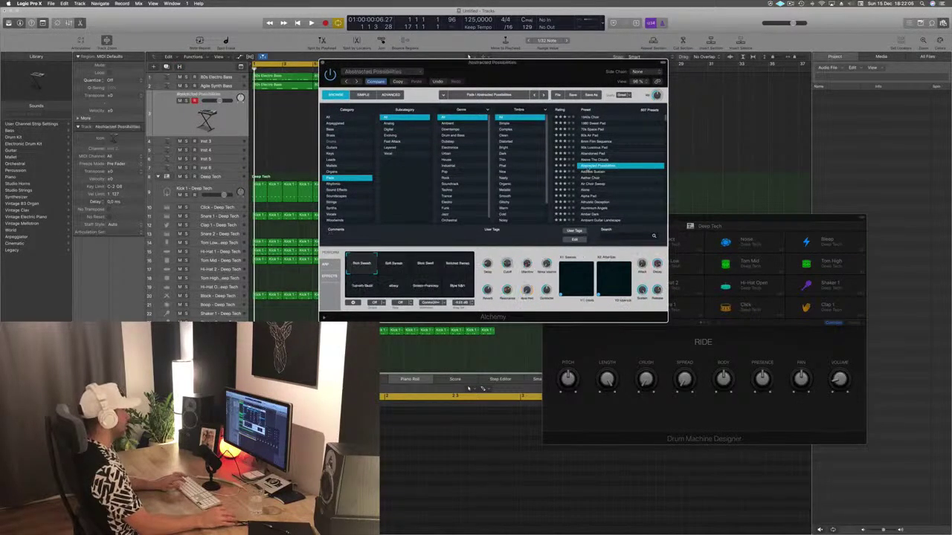
{"action": "key", "text": "f"}
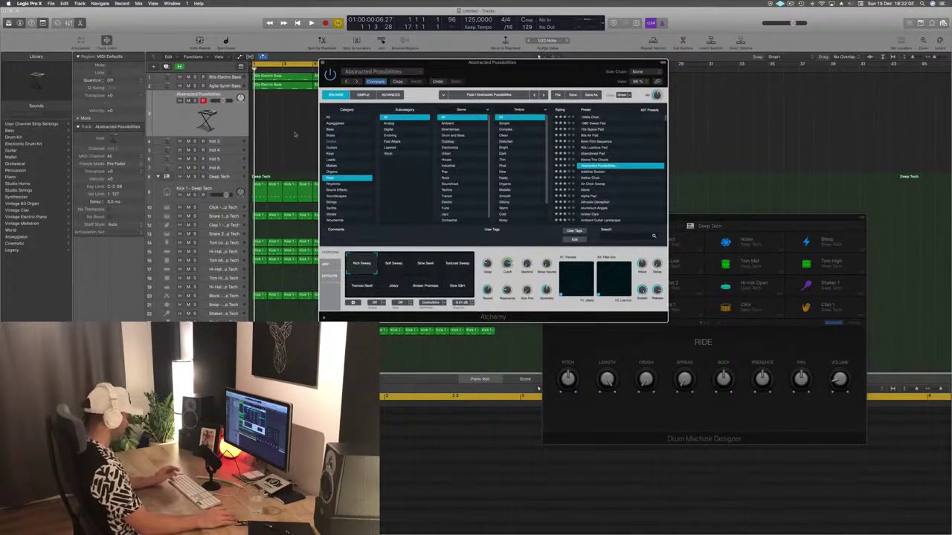
{"action": "key", "text": "super+k"}
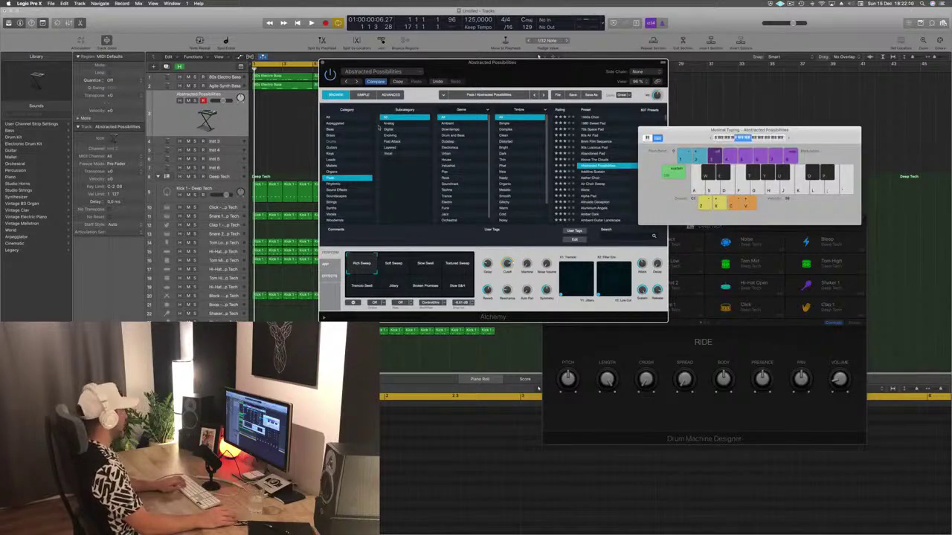
{"action": "left_click_drag", "start_coordinate": [569, 75], "coordinate": [483, 112]}
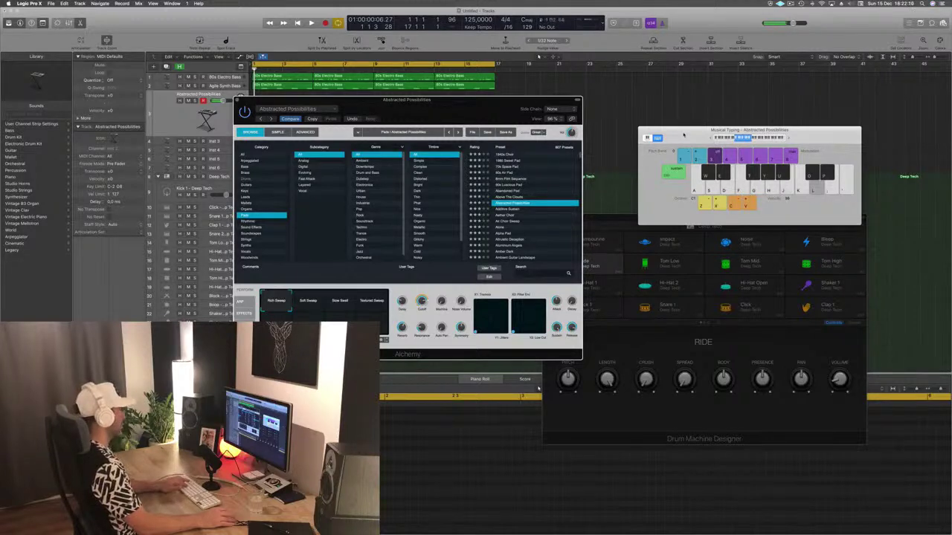
{"action": "left_click_drag", "start_coordinate": [468, 108], "coordinate": [692, 58]}
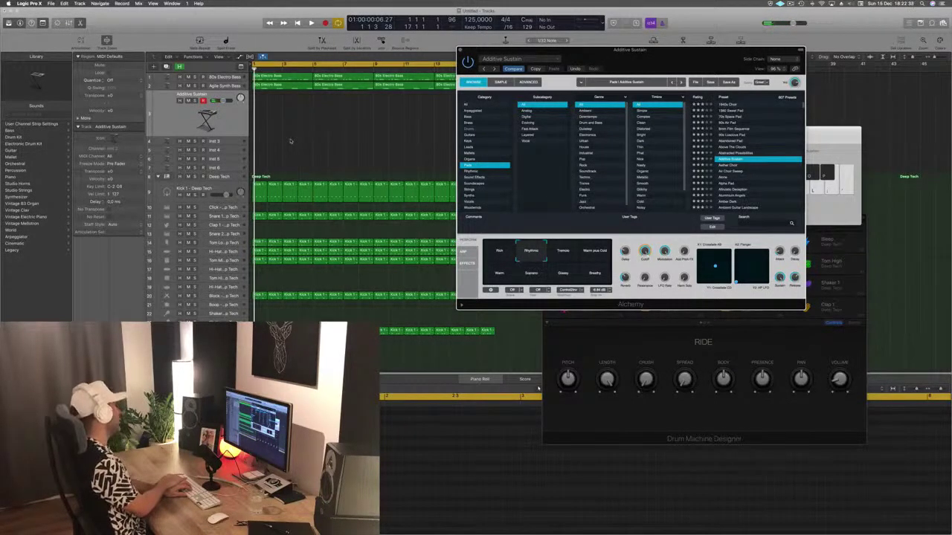
Play the 16-bar loop and audition the Additive Sustain and Aether Choir presets against it.
{"action": "key", "text": "space"}
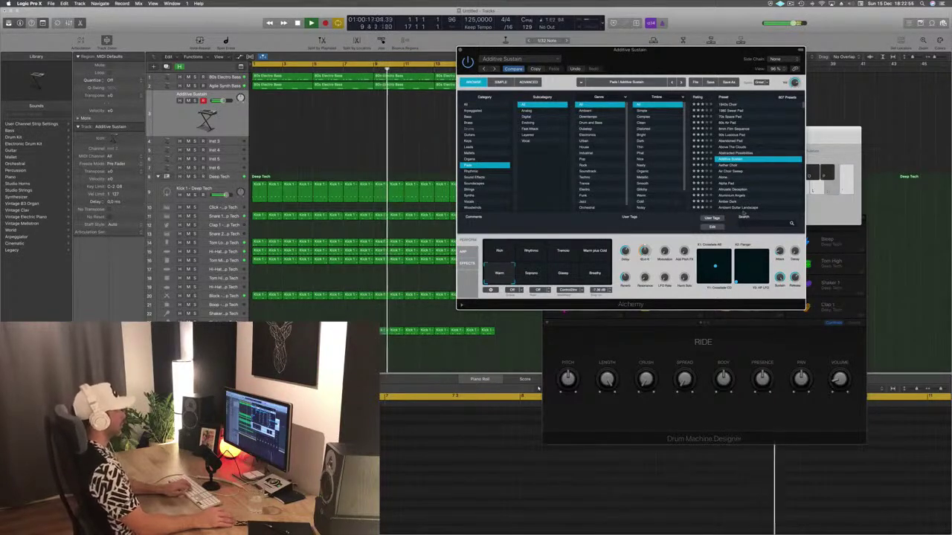
{"action": "key", "text": "Down"}
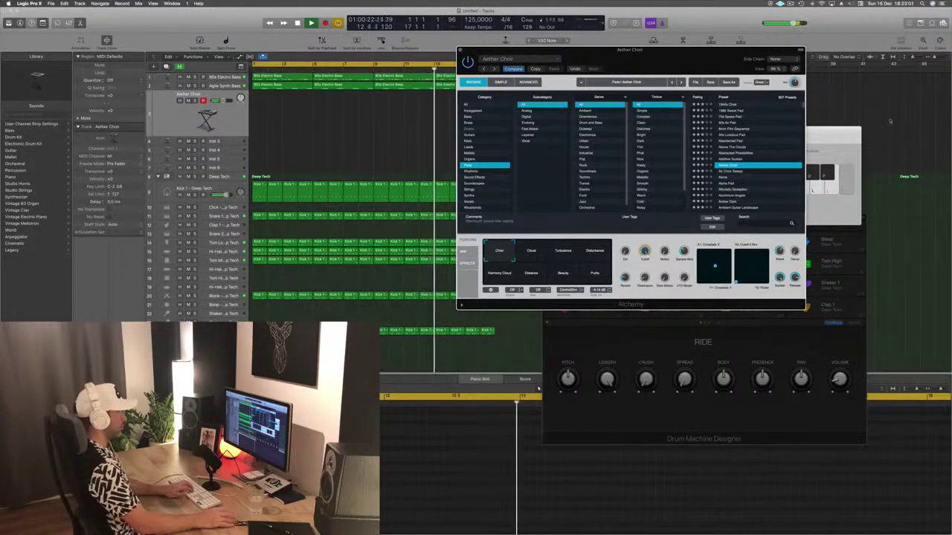
{"action": "key", "text": "super+k"}
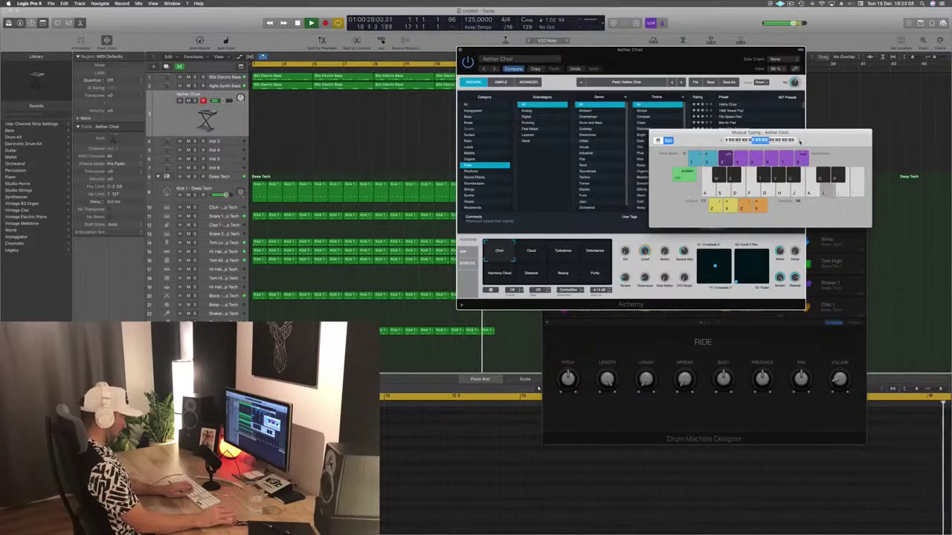
{"action": "left_click_drag", "start_coordinate": [743, 57], "coordinate": [692, 112]}
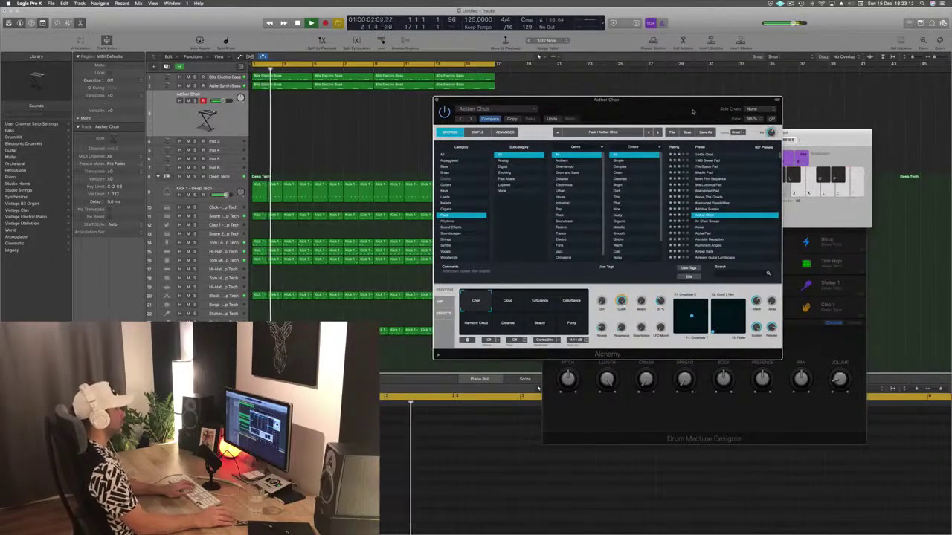
Try the Air Choir Sweep preset, load Alpha Pad, play it with Musical Typing and choose its Filtered variation.
{"action": "left_click", "coordinate": [708, 220]}
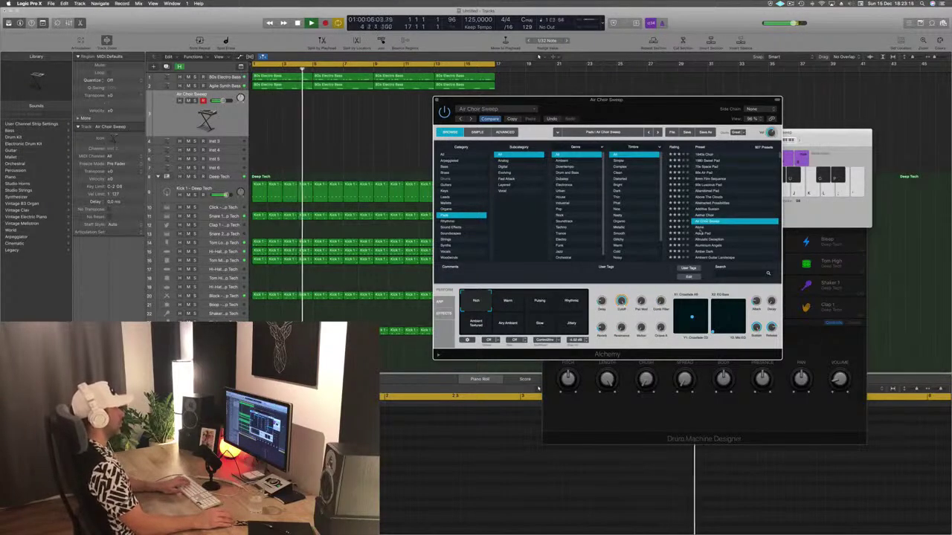
{"action": "left_click", "coordinate": [701, 234]}
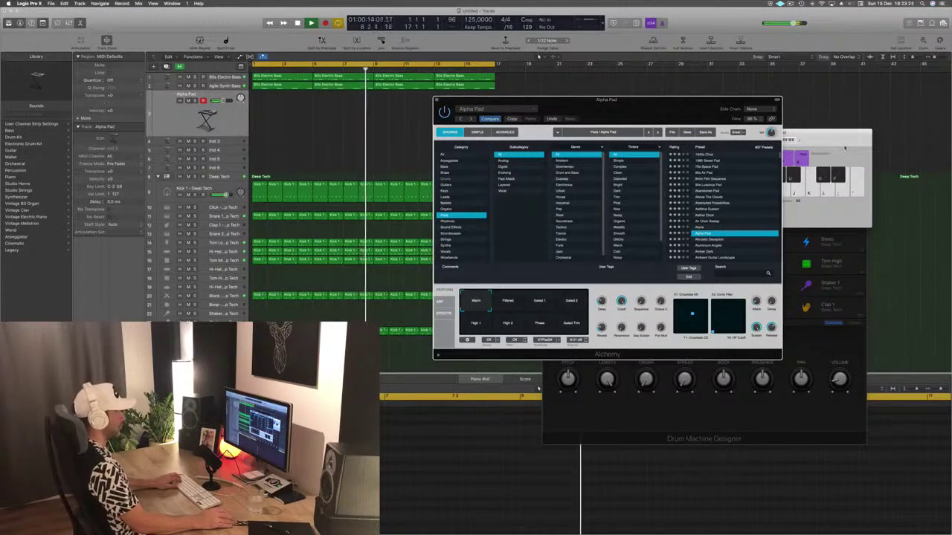
{"action": "left_click", "coordinate": [817, 136]}
{"action": "key", "text": "s"}
{"action": "key", "text": "a"}
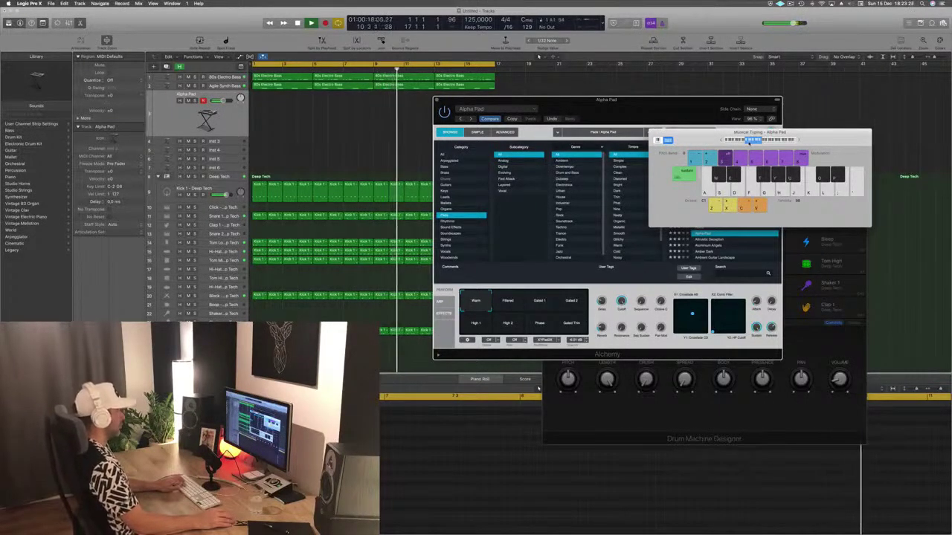
{"action": "key", "text": "h"}
{"action": "key", "text": "h"}
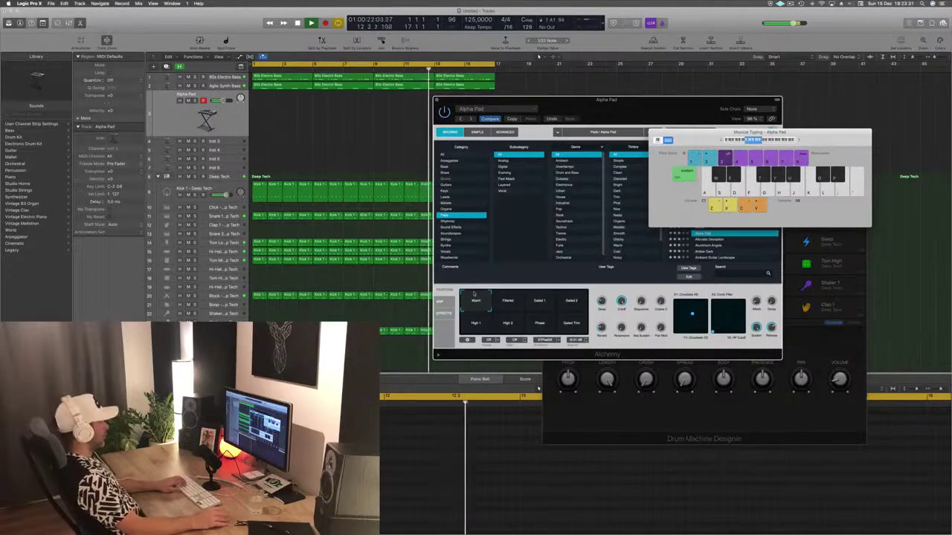
{"action": "left_click", "coordinate": [507, 300]}
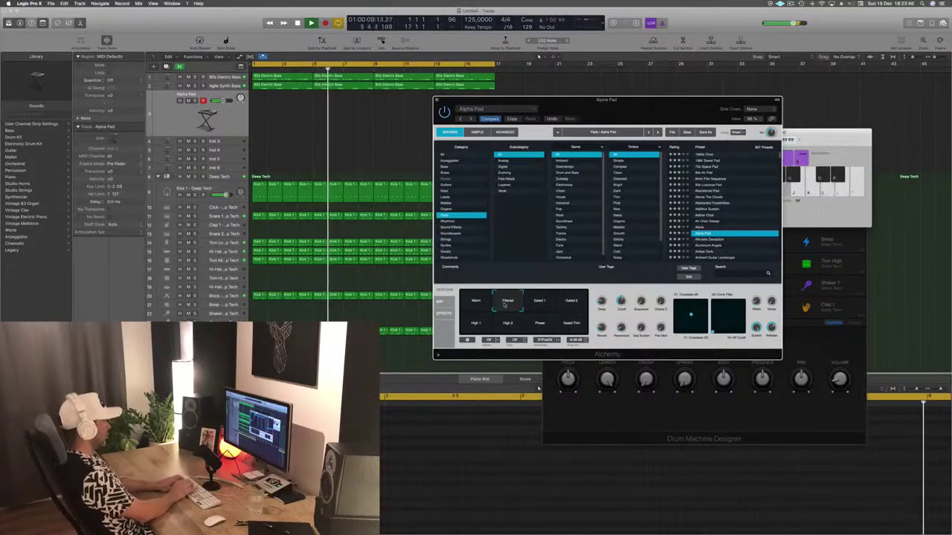
Record a four-bar pad part on the Alpha Pad track and move the recorded region to bar 1.
{"action": "key", "text": "r"}
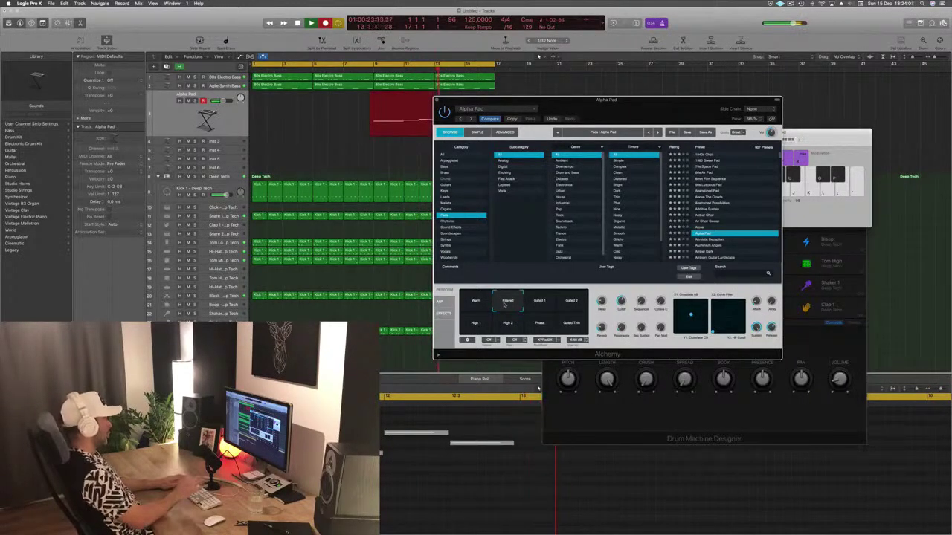
{"action": "key", "text": "space"}
{"action": "key", "text": "space"}
{"action": "left_click_drag", "start_coordinate": [403, 94], "coordinate": [281, 94]}
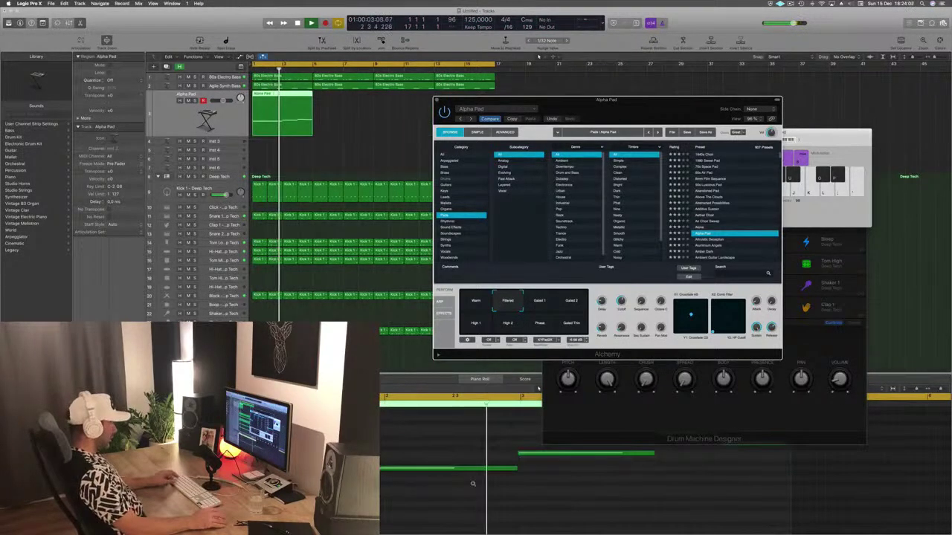
Lower the bar 4 pad note one semitone, remove the note after it and extend the lowered note to bar 5.
{"action": "left_click", "coordinate": [538, 388]}
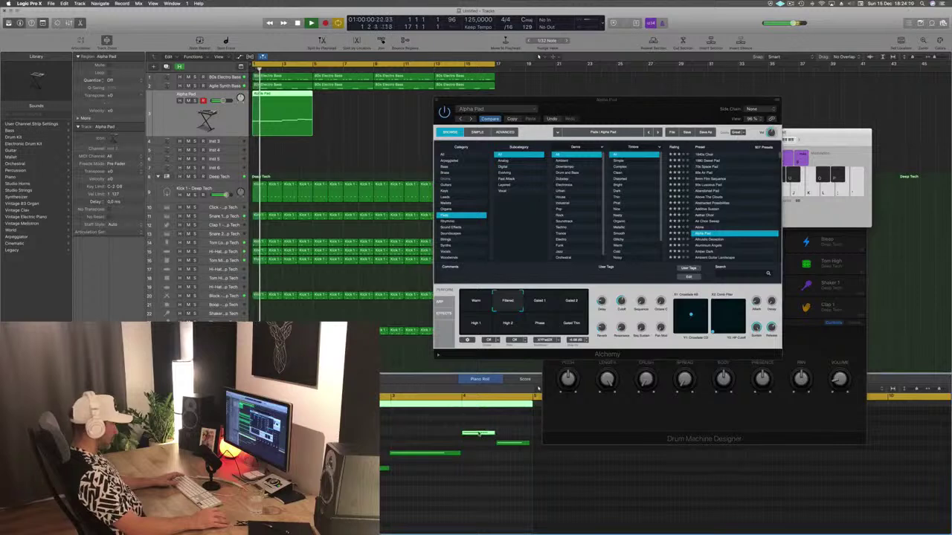
{"action": "left_click_drag", "start_coordinate": [479, 434], "coordinate": [480, 444]}
{"action": "left_click", "coordinate": [510, 449]}
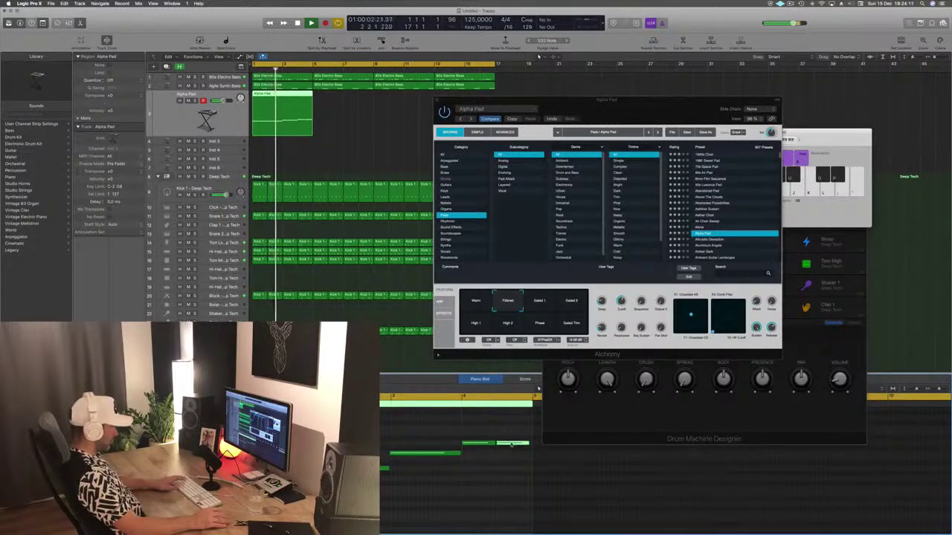
{"action": "left_click", "coordinate": [511, 445]}
{"action": "left_click_drag", "start_coordinate": [510, 445], "coordinate": [531, 445]}
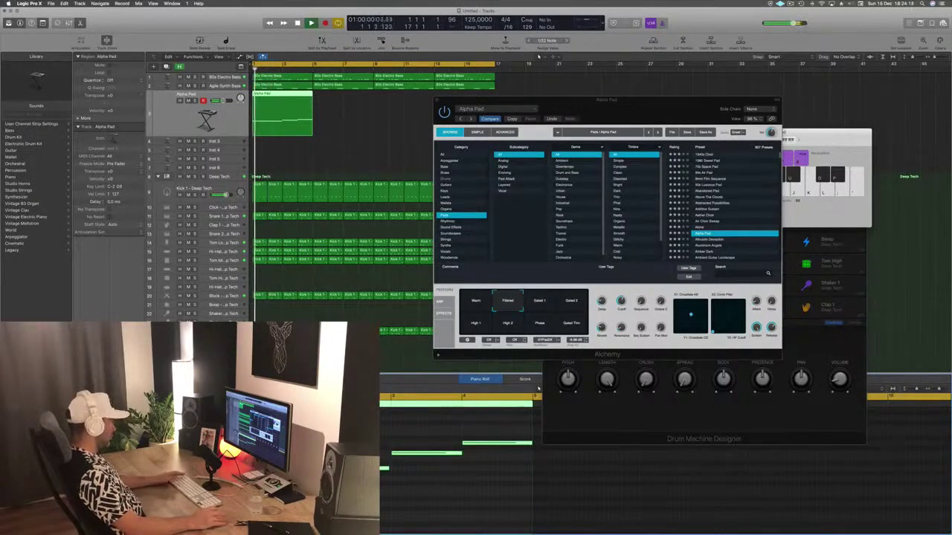
Copy the four-bar Alpha Pad region along its track to fill all 16 bars.
{"action": "left_click_drag", "start_coordinate": [517, 97], "coordinate": [503, 72]}
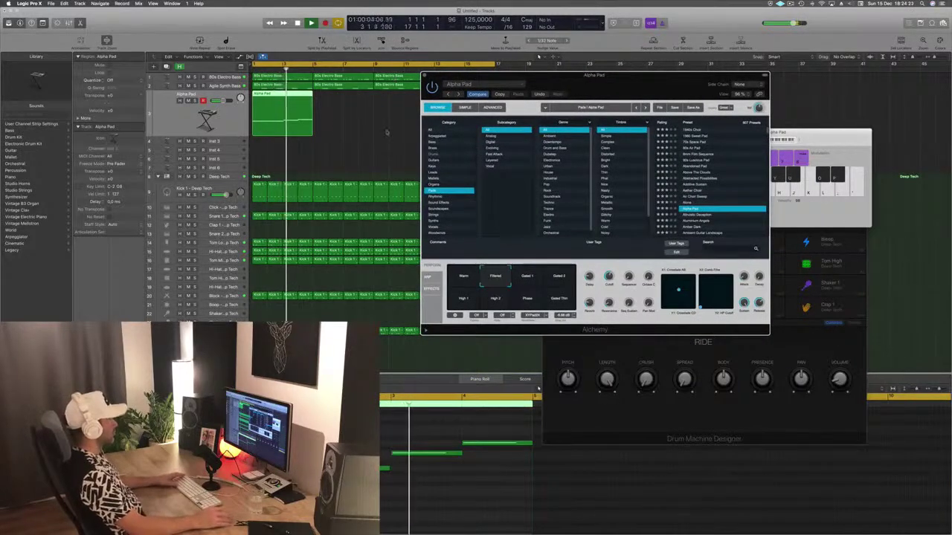
{"action": "left_click_drag", "start_coordinate": [624, 81], "coordinate": [699, 76]}
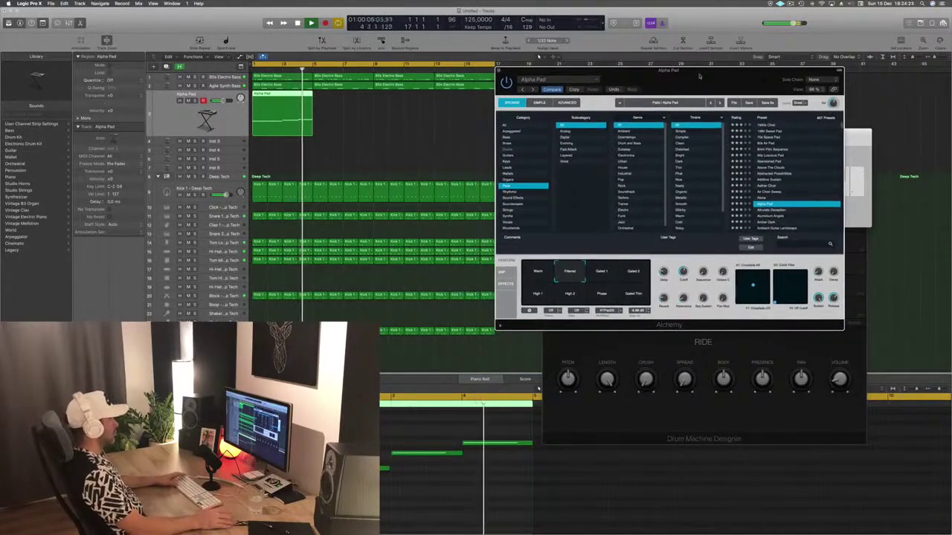
{"action": "left_click_drag", "start_coordinate": [284, 105], "coordinate": [466, 113]}
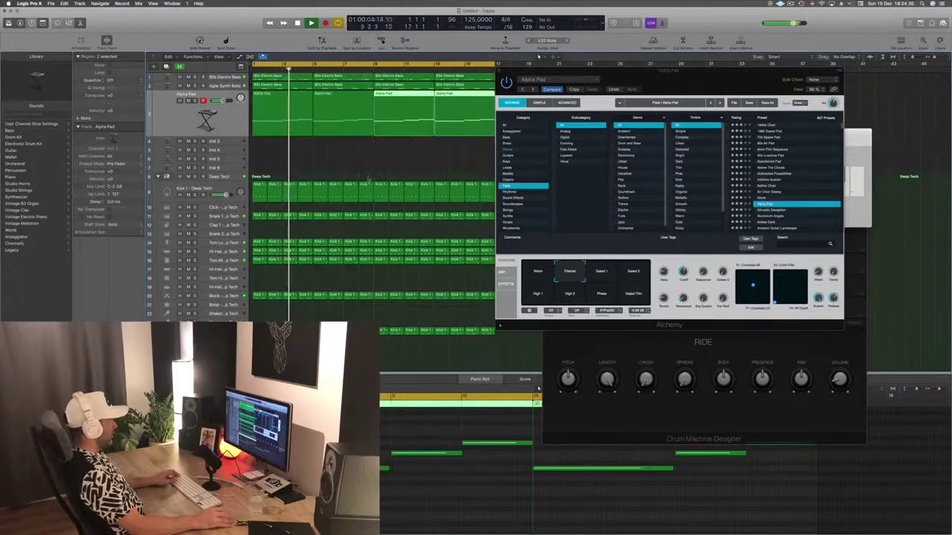
{"action": "key", "text": "super+Left"}
{"action": "key", "text": "super+Right"}
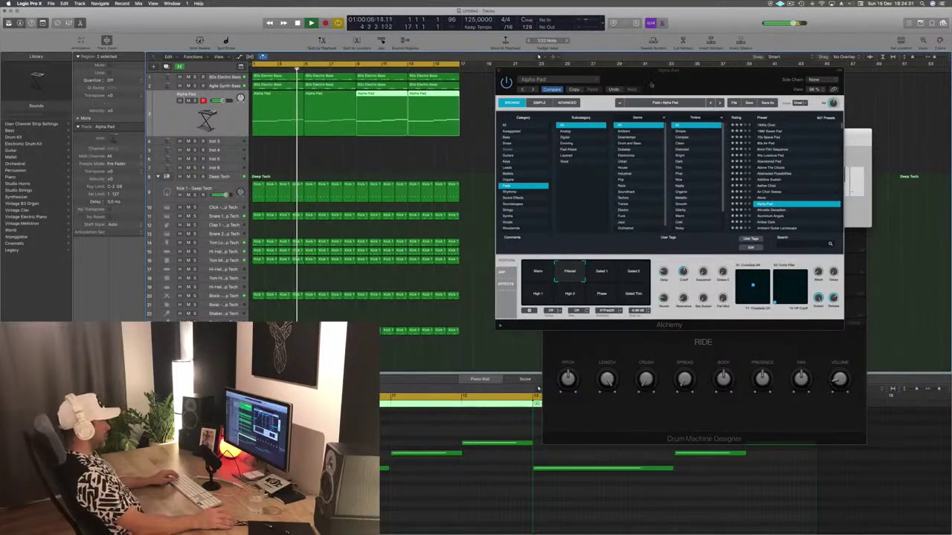
Enable the low-cut band in the Alpha Pad track's Channel EQ and raise its cutoff frequency.
{"action": "left_click_drag", "start_coordinate": [647, 92], "coordinate": [639, 87]}
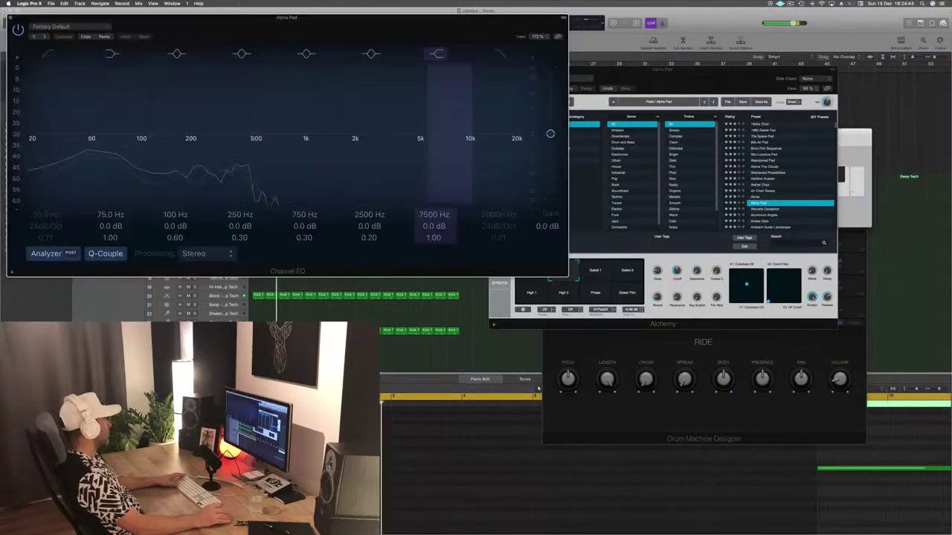
{"action": "left_click", "coordinate": [48, 54]}
{"action": "left_click_drag", "start_coordinate": [34, 138], "coordinate": [125, 134]}
{"action": "key", "text": "super+w"}
Compare Alpha Pad's Gated 1, Gated 2, High 1, Phase and Gated Thin variations and select Warm.
{"action": "left_click", "coordinate": [597, 279]}
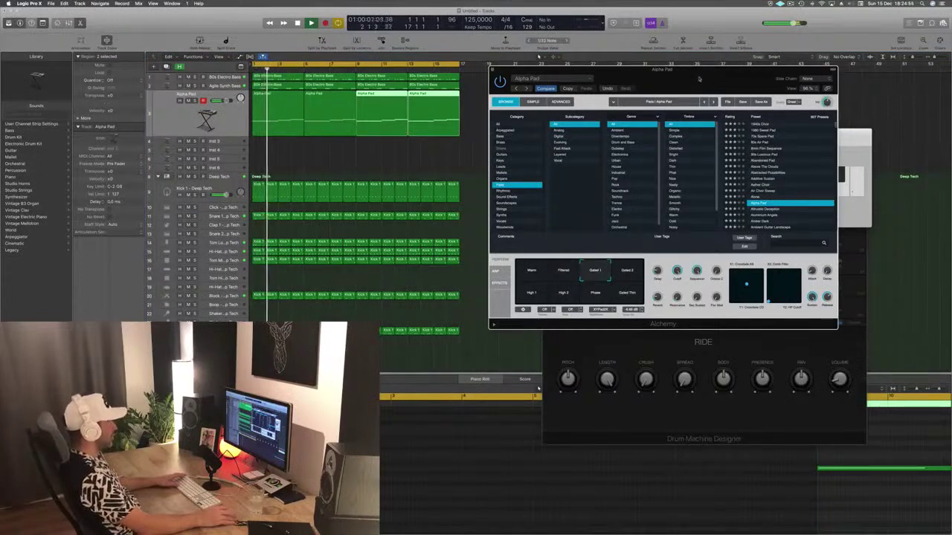
{"action": "left_click_drag", "start_coordinate": [705, 77], "coordinate": [621, 142]}
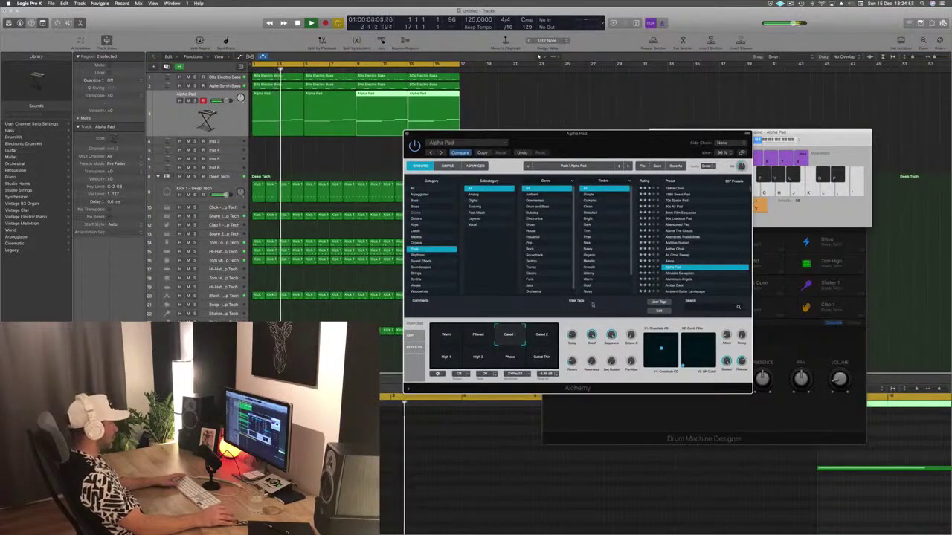
{"action": "left_click", "coordinate": [540, 336]}
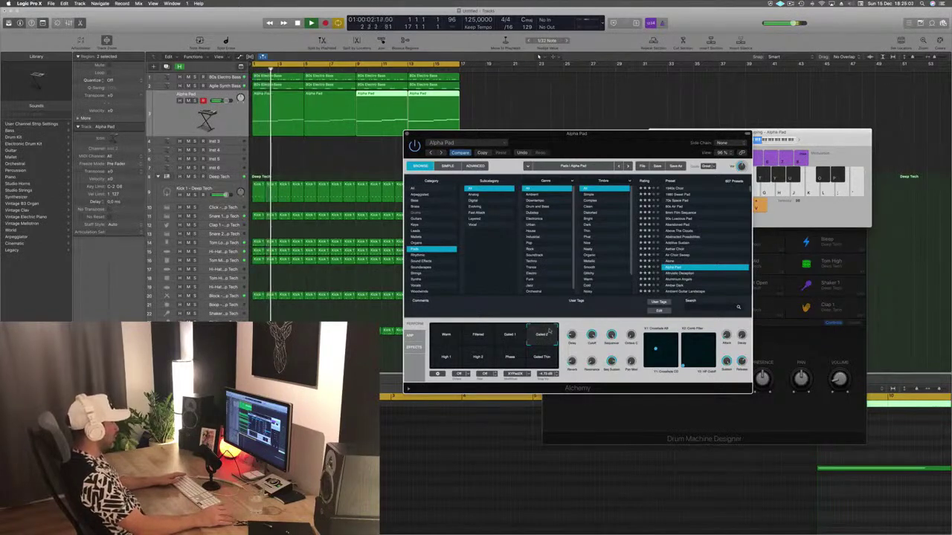
{"action": "left_click", "coordinate": [446, 358]}
{"action": "left_click", "coordinate": [516, 362]}
{"action": "left_click", "coordinate": [539, 361]}
{"action": "left_click", "coordinate": [446, 336]}
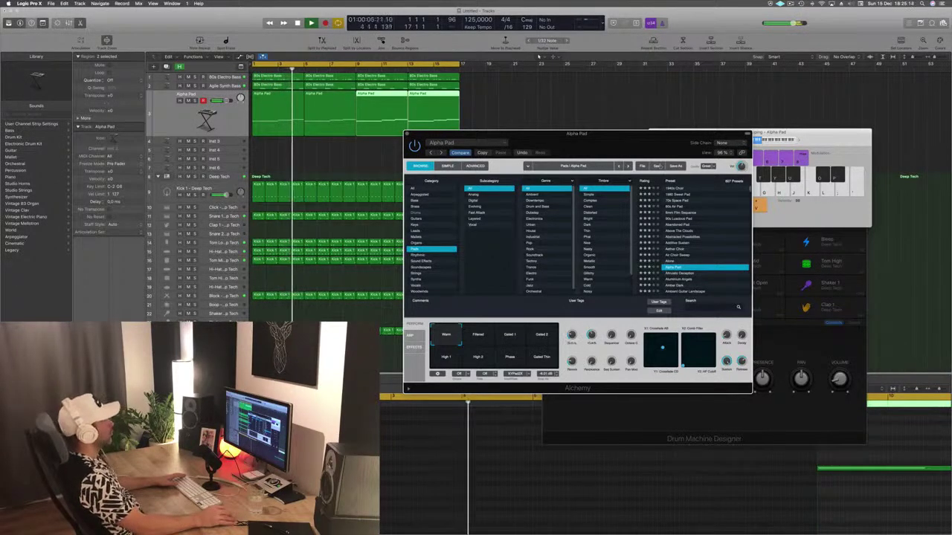
Adjust the Alpha Pad's Cutoff, close Alchemy and replay the loop from bar 1 with all Alpha Pad regions selected.
{"action": "left_click_drag", "start_coordinate": [601, 134], "coordinate": [701, 139]}
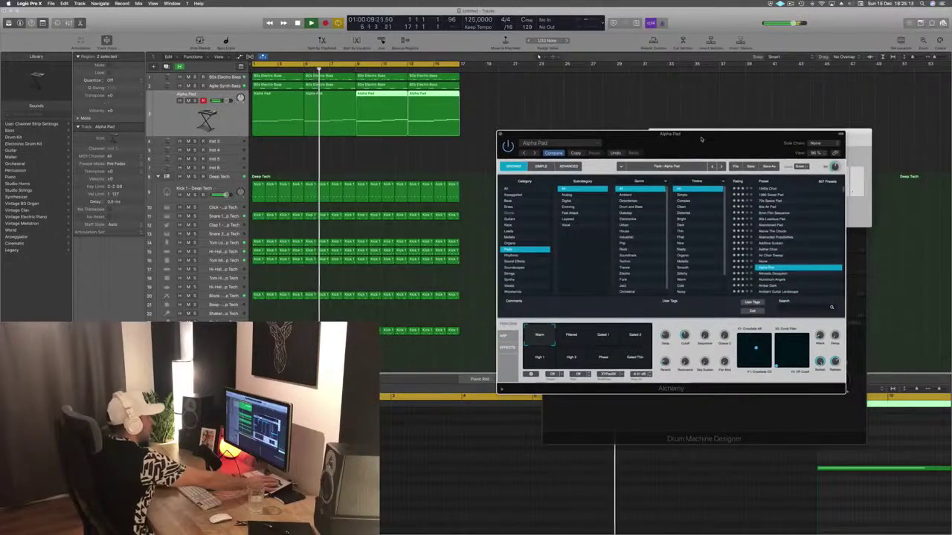
{"action": "mouse_move", "coordinate": [701, 138]}
{"action": "left_mouse_down"}
{"action": "mouse_move", "coordinate": [692, 56]}
{"action": "mouse_move", "coordinate": [645, 132]}
{"action": "mouse_move", "coordinate": [690, 123]}
{"action": "left_mouse_up"}
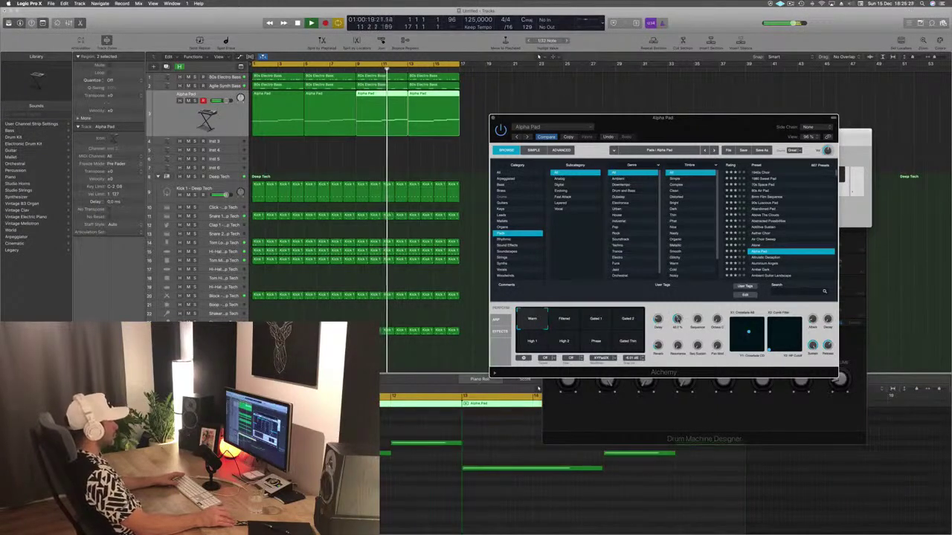
{"action": "left_click_drag", "start_coordinate": [687, 117], "coordinate": [613, 163]}
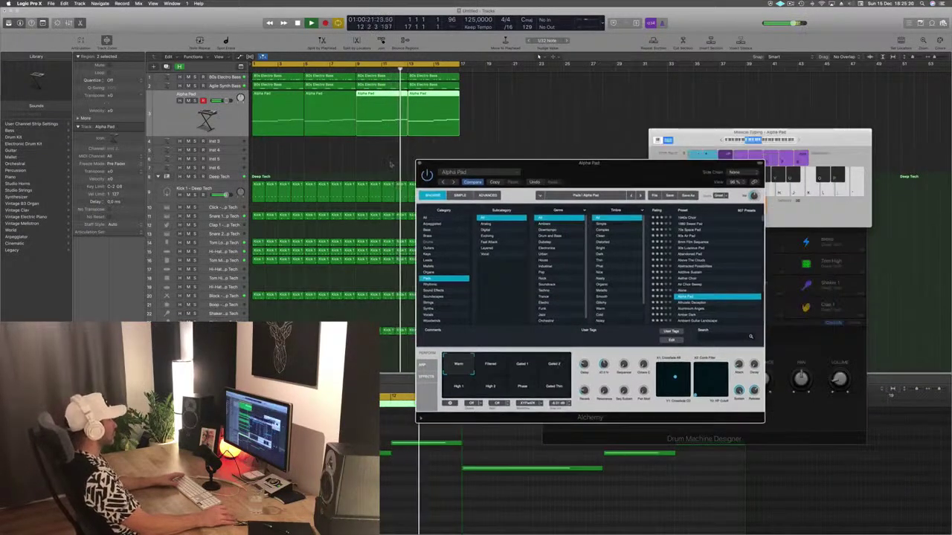
{"action": "left_click", "coordinate": [420, 163]}
{"action": "left_click", "coordinate": [208, 118]}
{"action": "key", "text": "Return"}
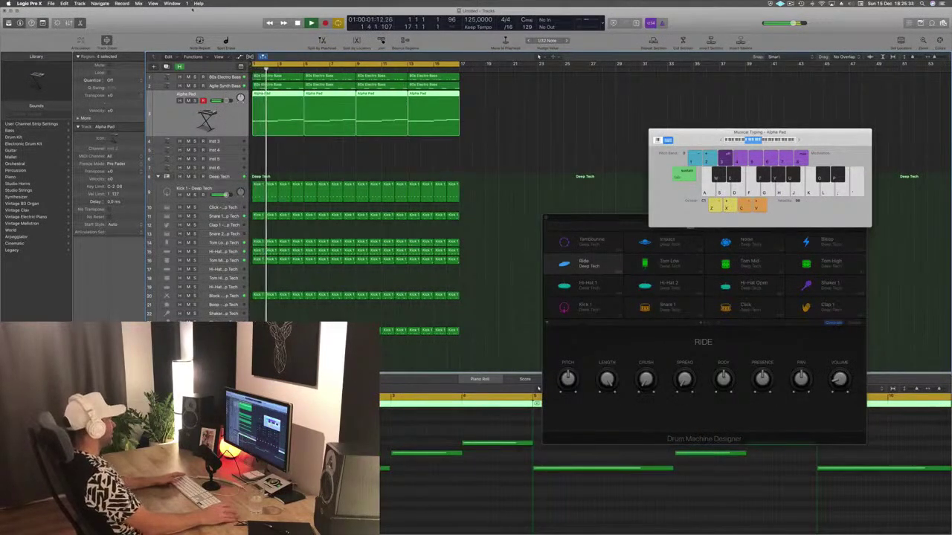
Open the Alpha Pad's Alchemy, stop playback and duplicate the Alpha Pad track with its settings.
{"action": "double_click", "coordinate": [207, 119]}
{"action": "key", "text": "space"}
{"action": "left_click", "coordinate": [174, 62]}
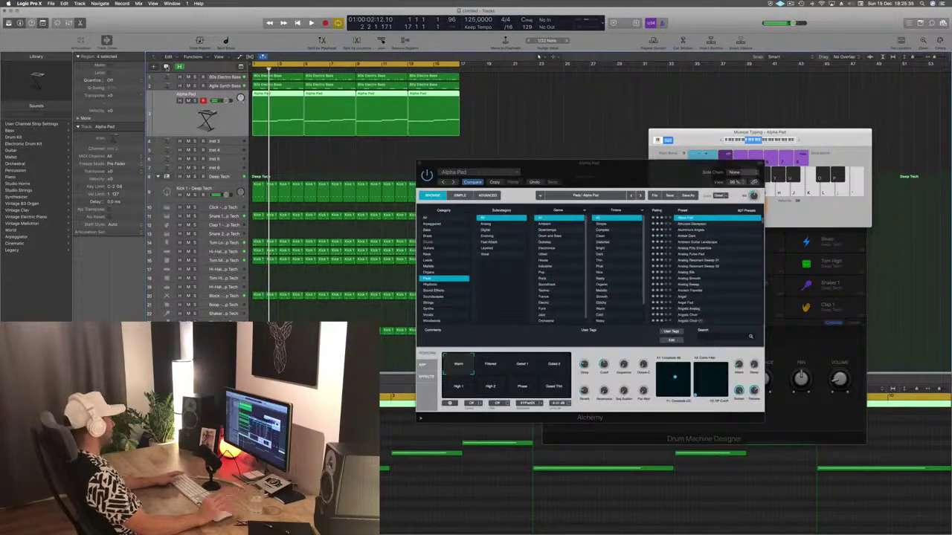
{"action": "key", "text": "super+d"}
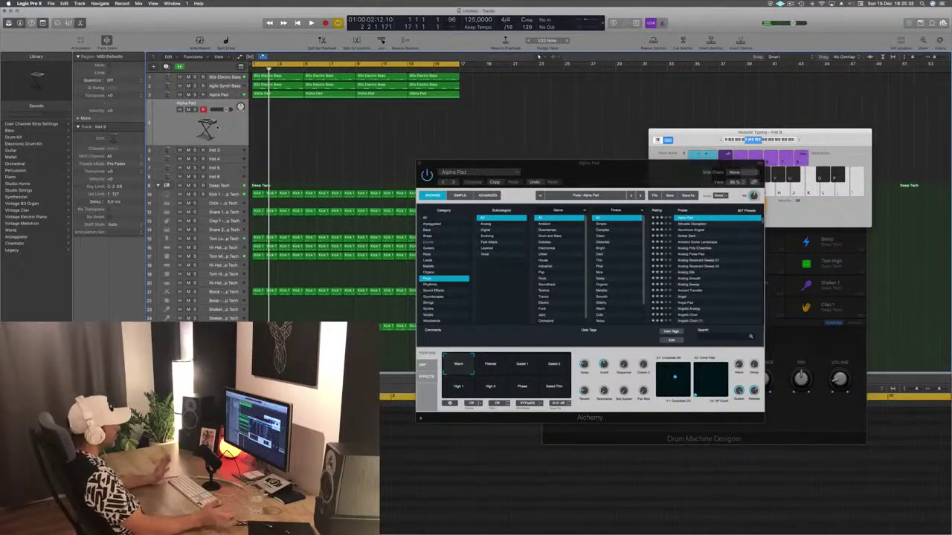
Copy the four Alpha Pad regions onto the duplicate track, mute the original Alpha Pad track and play from bar 1.
{"action": "left_click_drag", "start_coordinate": [481, 101], "coordinate": [260, 119]}
{"action": "left_click", "coordinate": [186, 94]}
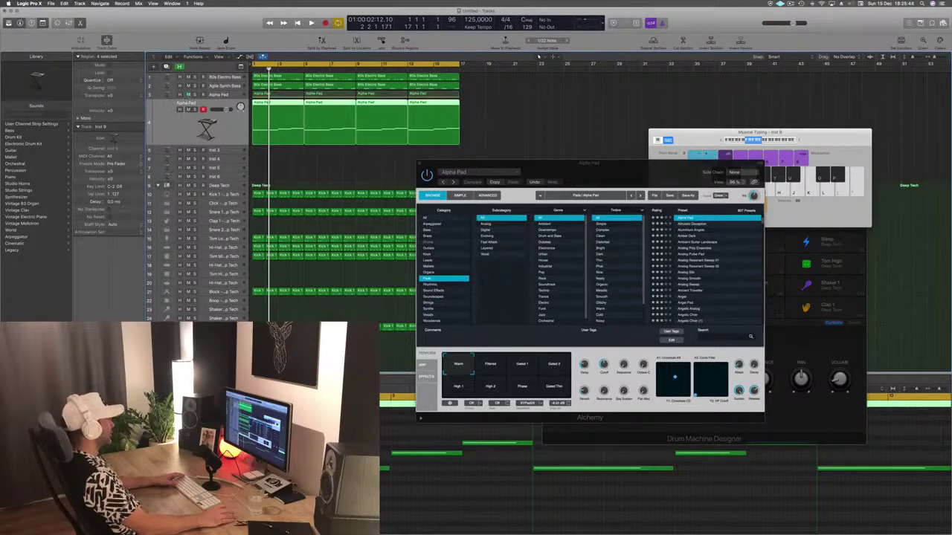
{"action": "key", "text": "Return"}
{"action": "key", "text": "space"}
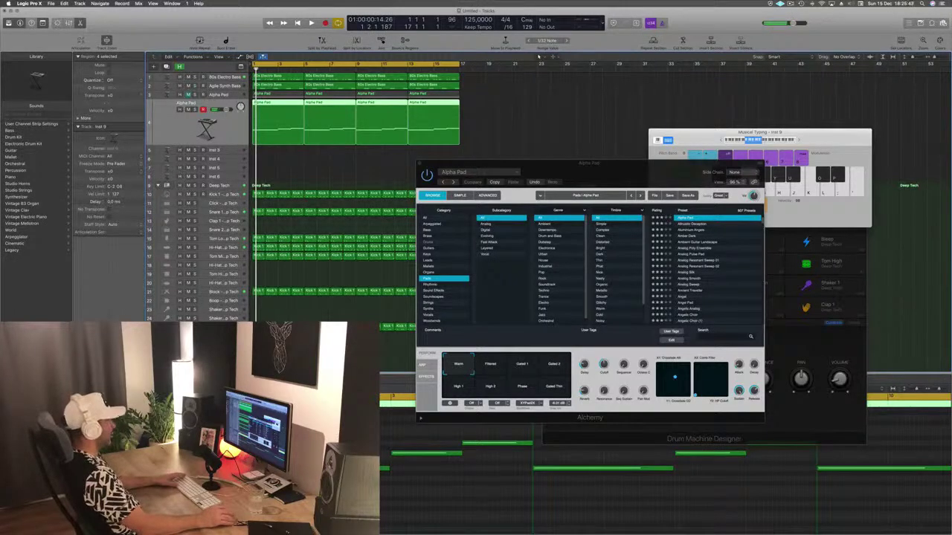
Open the duplicate track's Alchemy clear of the other windows and load the Amber Dark preset during playback.
{"action": "left_click", "coordinate": [90, 364]}
{"action": "left_click_drag", "start_coordinate": [243, 33], "coordinate": [647, 160]}
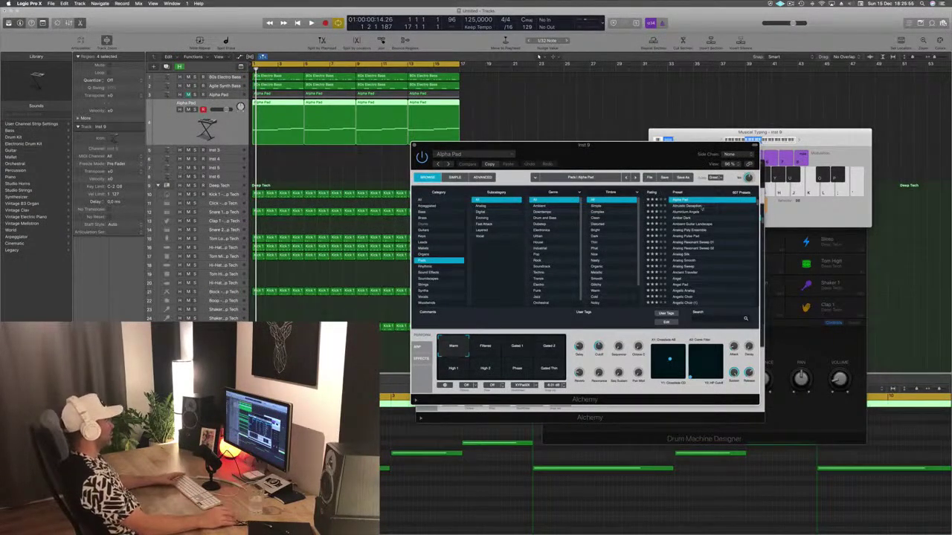
{"action": "left_click_drag", "start_coordinate": [663, 152], "coordinate": [641, 102]}
{"action": "key", "text": "space"}
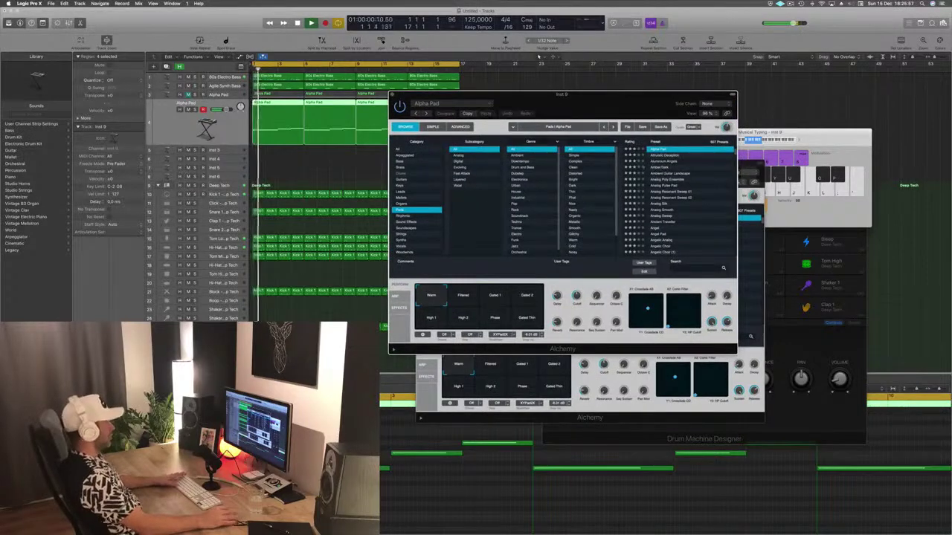
{"action": "left_click", "coordinate": [641, 167]}
{"action": "left_click_drag", "start_coordinate": [618, 111], "coordinate": [656, 107]}
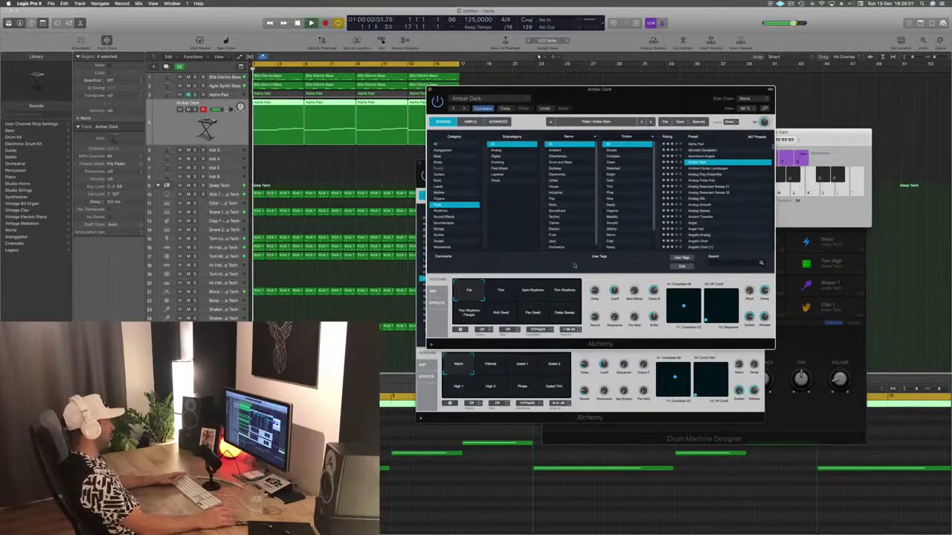
Compare Amber Dark's Dark Rhythmic, Thin Rhythmic, Rich Swell, Pan Swell and Delay Sweep variations.
{"action": "left_click", "coordinate": [531, 294]}
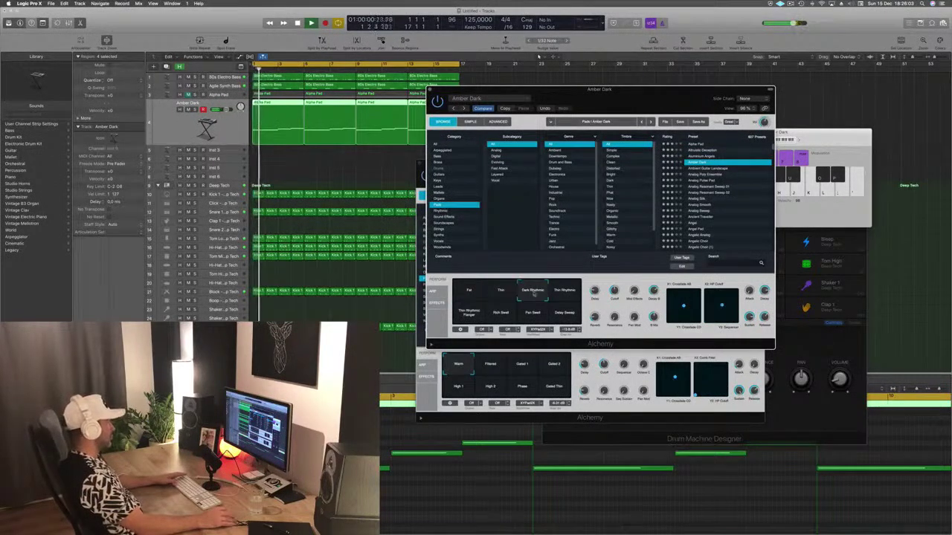
{"action": "left_click_drag", "start_coordinate": [626, 99], "coordinate": [613, 119]}
{"action": "left_click", "coordinate": [555, 315]}
{"action": "left_click", "coordinate": [454, 336]}
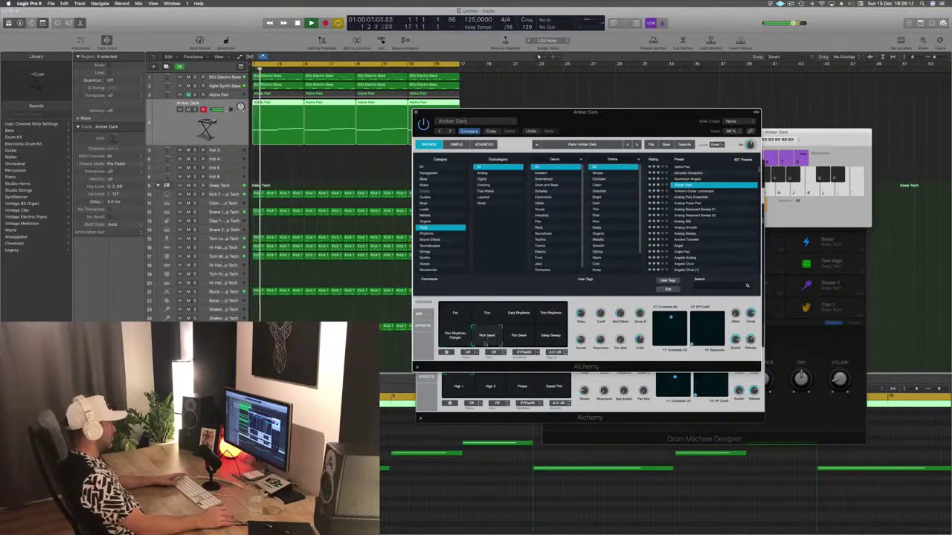
{"action": "left_click", "coordinate": [524, 343]}
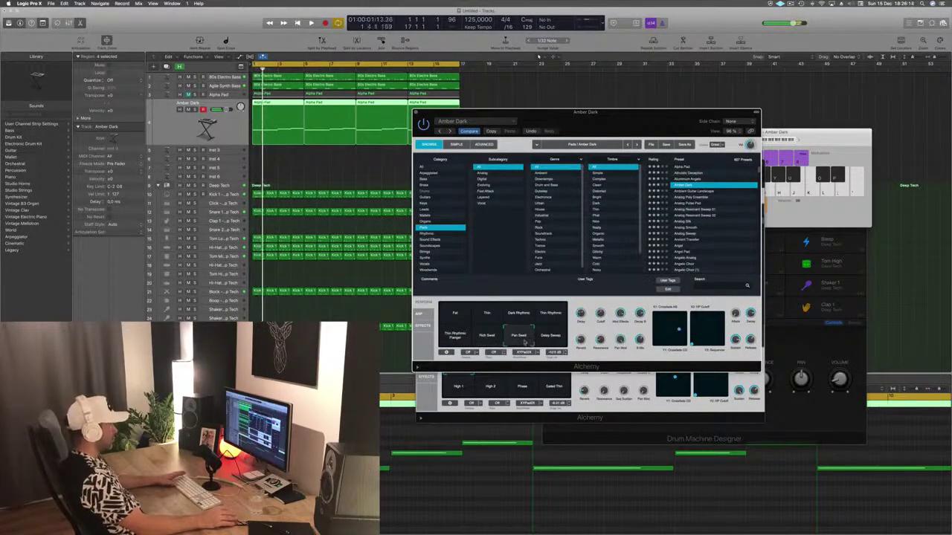
{"action": "left_click", "coordinate": [550, 339]}
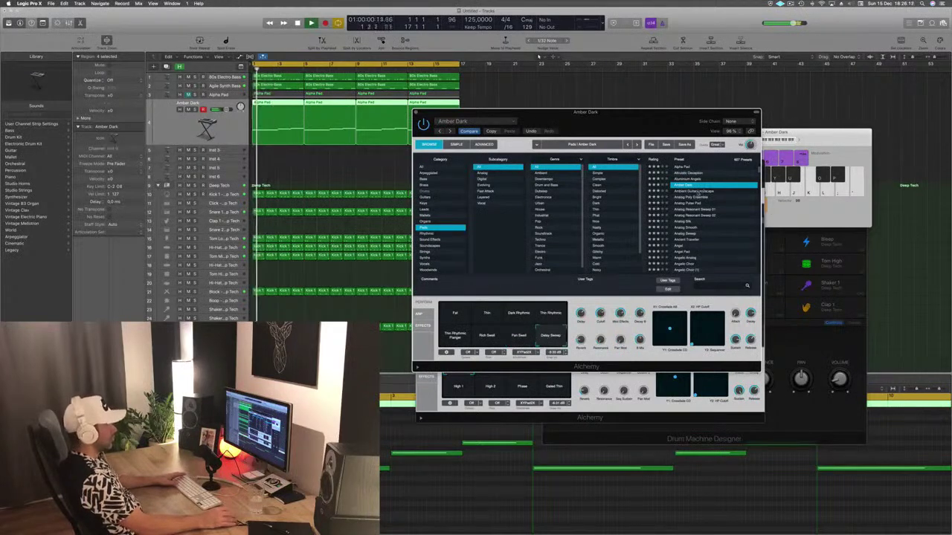
Audition Ambient Guitar Landscape and Analog Poly Ensemble, including the latter's Warm Slow Build, Glistening and Deep Rhythm variations.
{"action": "key", "text": "Down"}
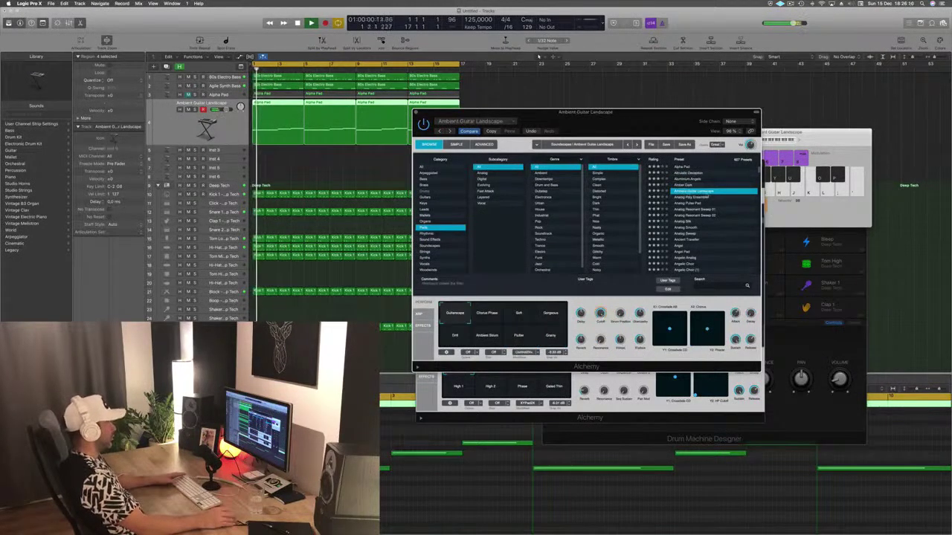
{"action": "key", "text": "Down"}
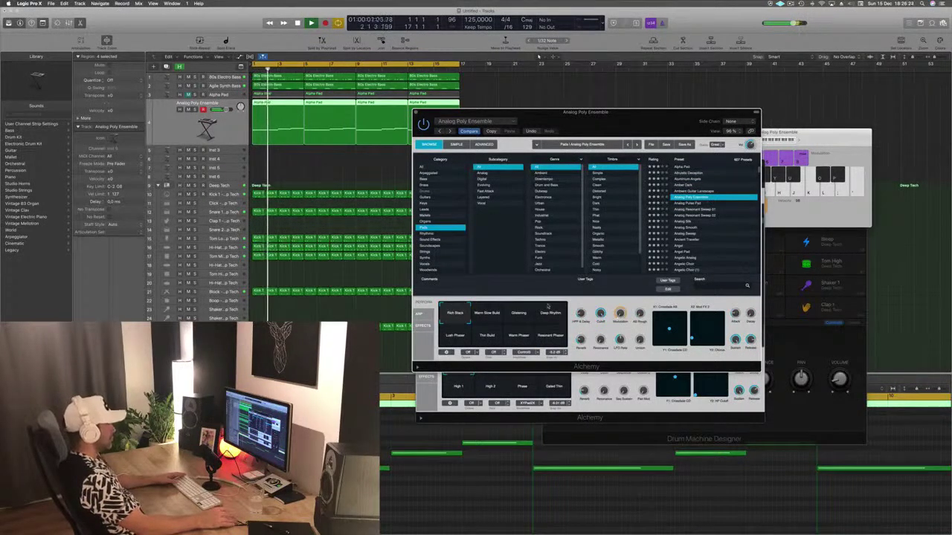
{"action": "left_click", "coordinate": [491, 320]}
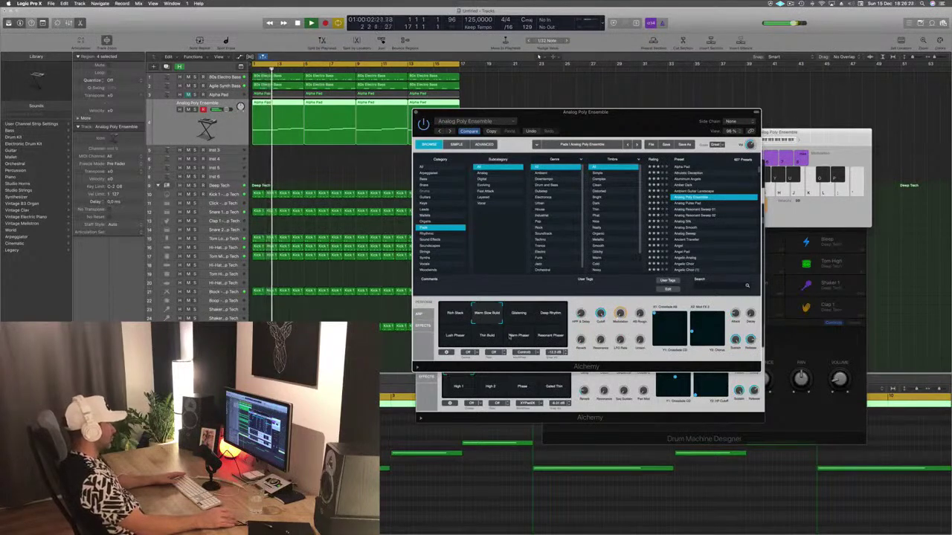
{"action": "left_click", "coordinate": [528, 319]}
{"action": "left_click", "coordinate": [551, 316]}
{"action": "key", "text": "space"}
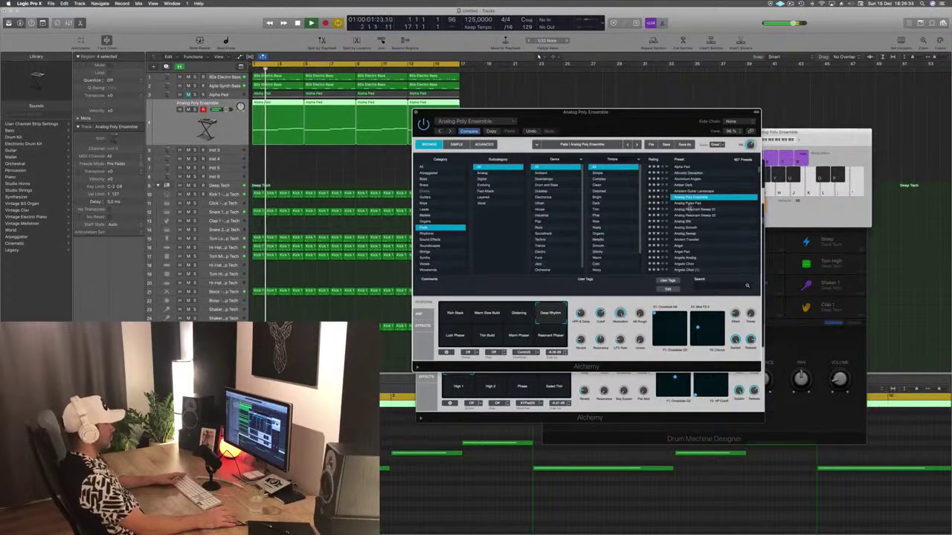
Audition the Analog Pulse Pad, Analog Resonant Sweep 01 and Analog Silk presets on the duplicate track.
{"action": "left_click", "coordinate": [688, 203]}
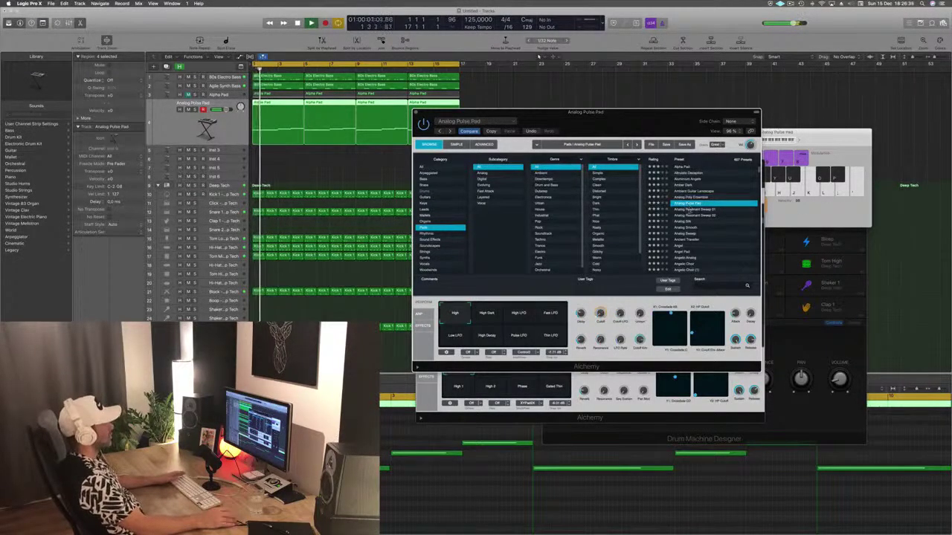
{"action": "left_click", "coordinate": [690, 210]}
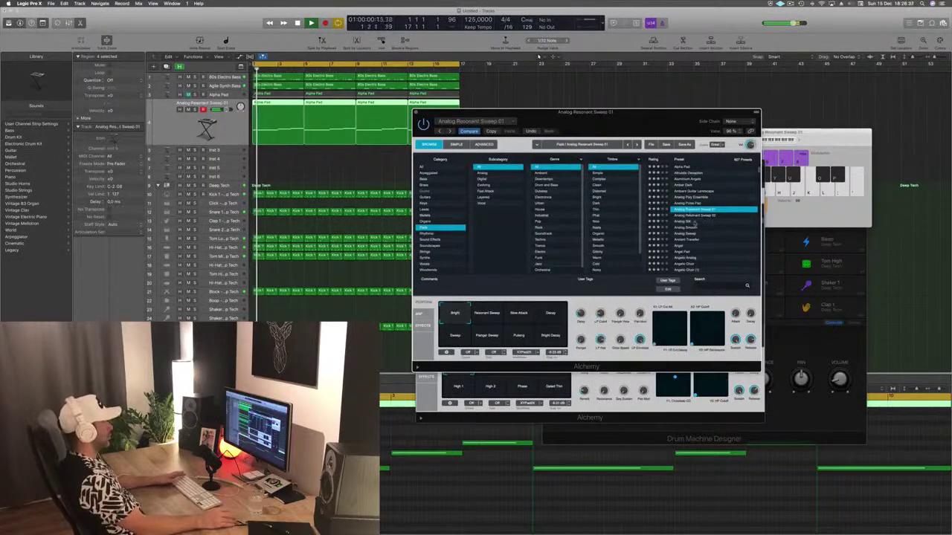
{"action": "left_click", "coordinate": [688, 222]}
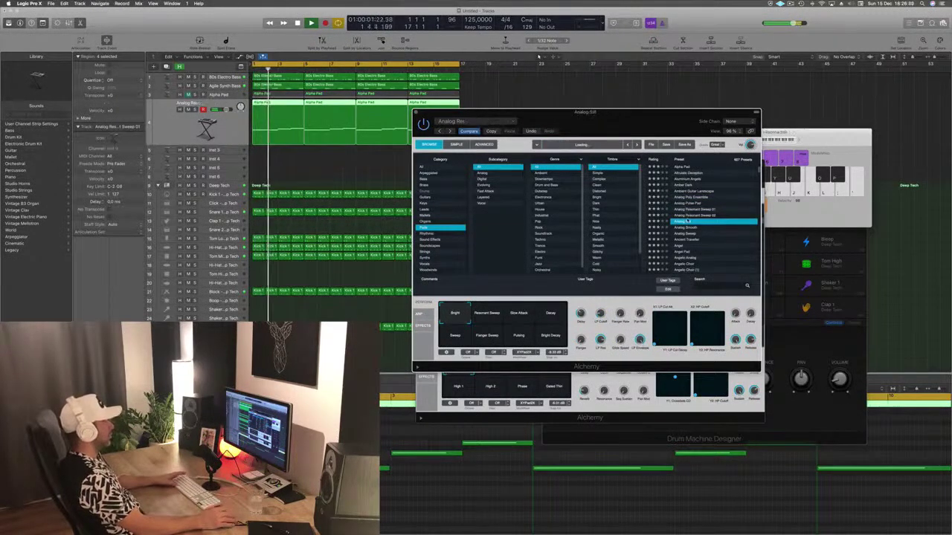
{"action": "scroll", "coordinate": [716, 223], "scroll_direction": "down", "scroll_amount": 3}
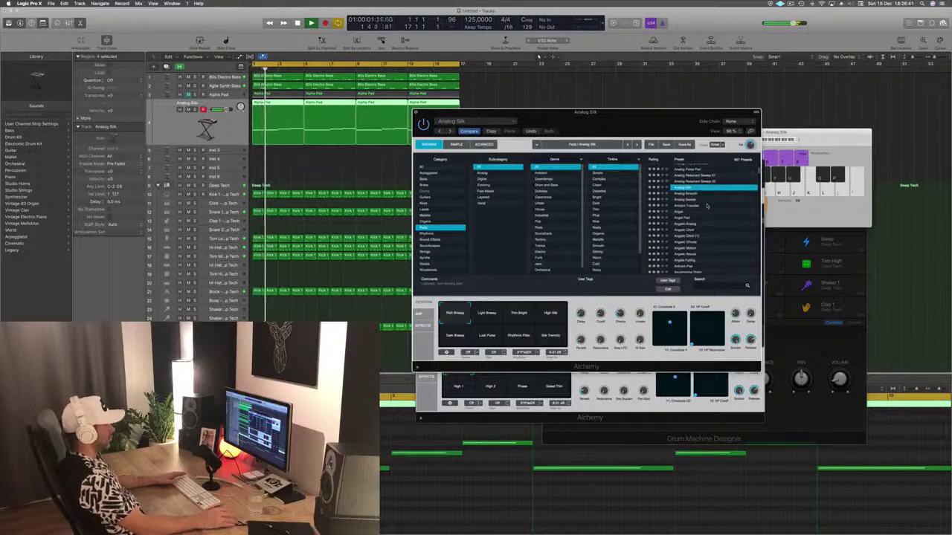
Load the Ancient Traveller preset on the duplicate track and replay the loop from bar 1.
{"action": "left_click", "coordinate": [696, 207]}
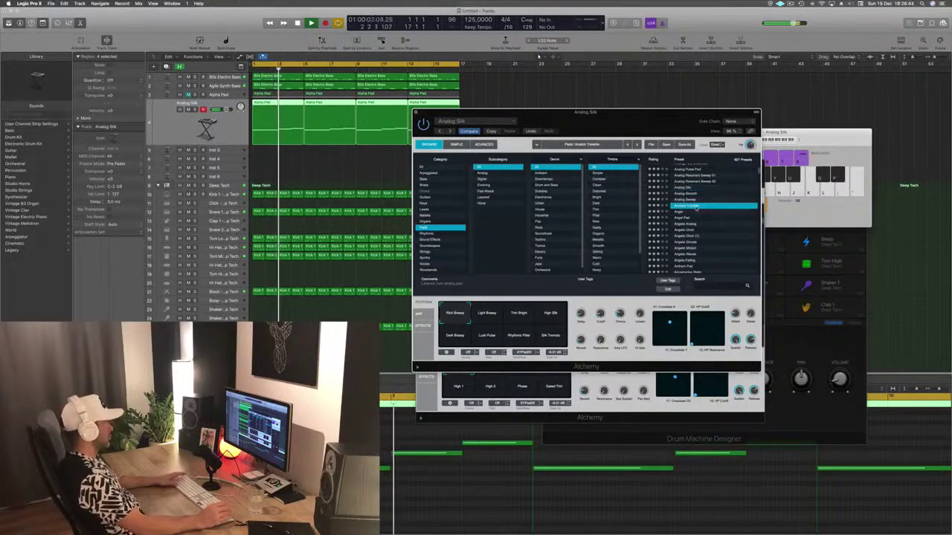
{"action": "left_click_drag", "start_coordinate": [656, 120], "coordinate": [648, 143]}
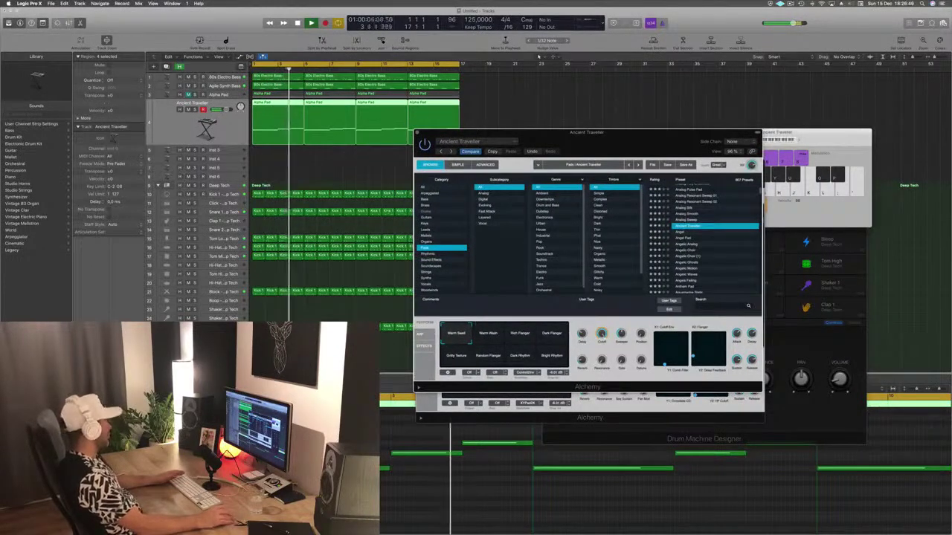
{"action": "left_click", "coordinate": [178, 127]}
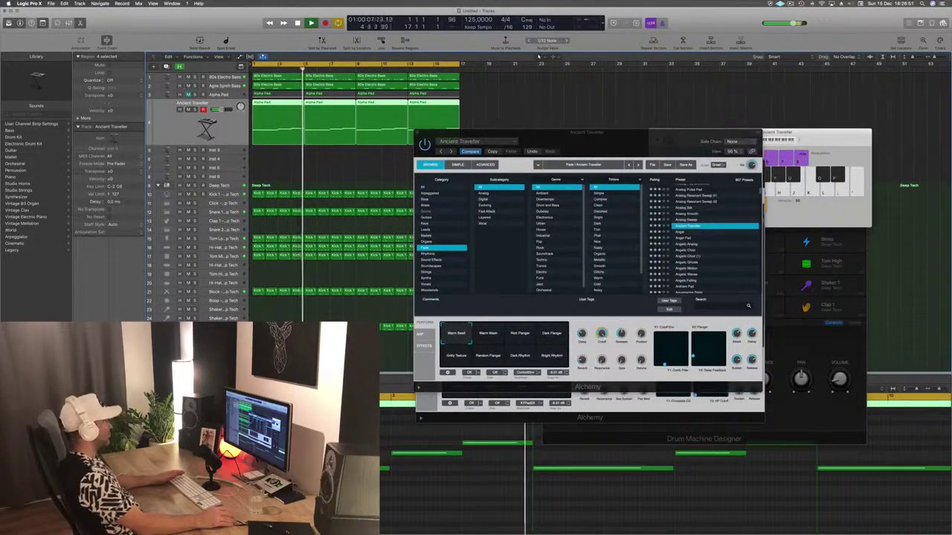
{"action": "key", "text": "space"}
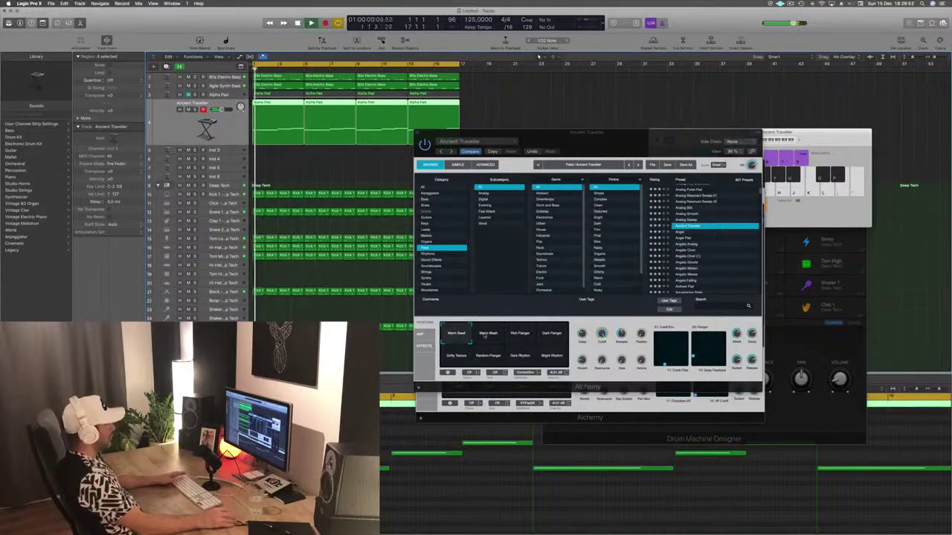
Compare Ancient Traveller's Warm Wash, Rich Flanger and Dark Flanger variations, restarting playback for each comparison.
{"action": "left_click", "coordinate": [484, 336]}
{"action": "left_click", "coordinate": [523, 335]}
{"action": "left_click", "coordinate": [555, 338]}
{"action": "key", "text": "space"}
{"action": "key", "text": "space"}
{"action": "left_click", "coordinate": [519, 341]}
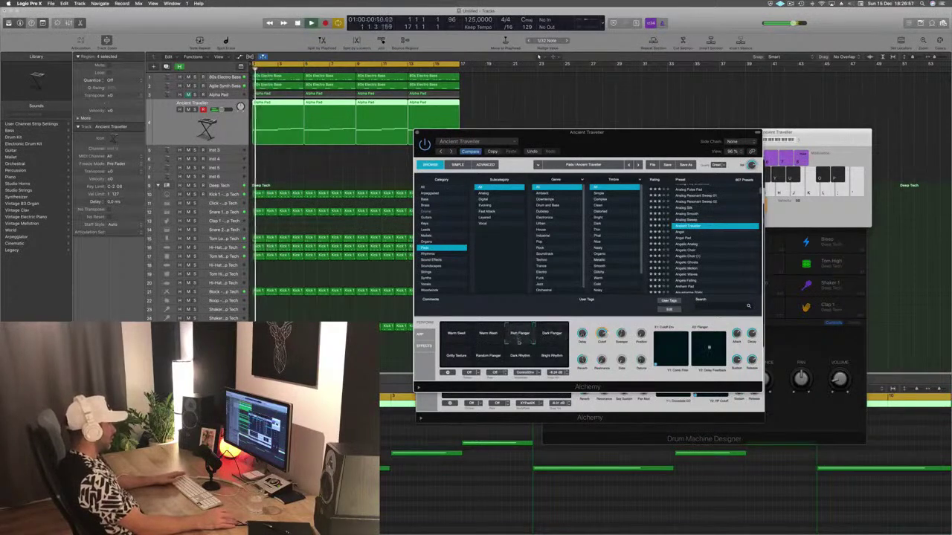
{"action": "left_click", "coordinate": [561, 338]}
{"action": "key", "text": "space"}
{"action": "key", "text": "space"}
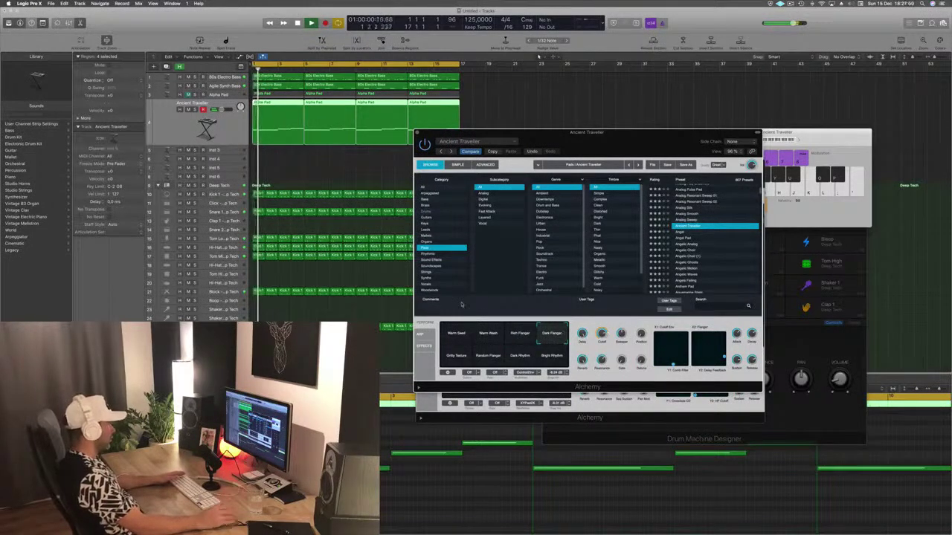
Audition Ancient Traveller's Gritty Texture, Random Flanger and Dark Rhythm variations against the loop.
{"action": "left_click", "coordinate": [455, 356]}
{"action": "key", "text": "space"}
{"action": "key", "text": "space"}
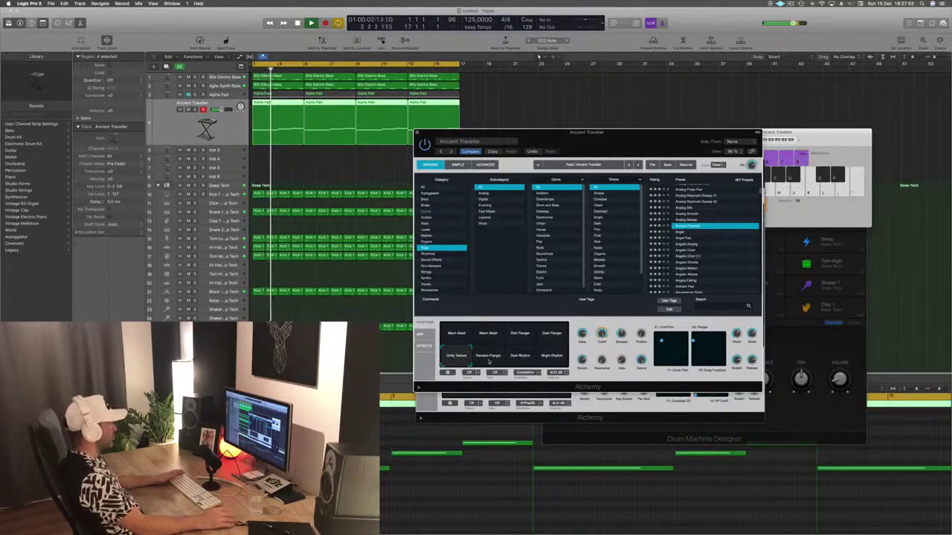
{"action": "left_click", "coordinate": [489, 360]}
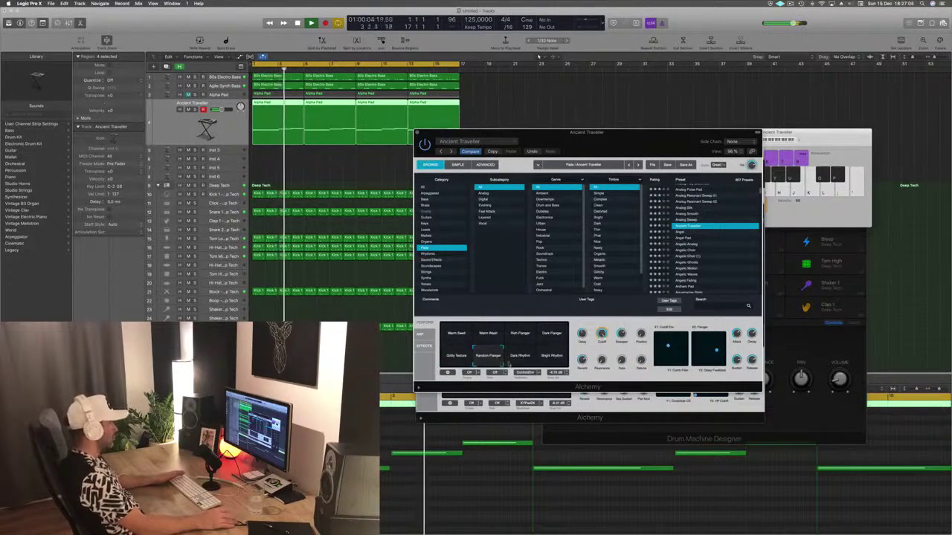
{"action": "left_click", "coordinate": [522, 357]}
{"action": "key", "text": "space"}
{"action": "key", "text": "space"}
Return Ancient Traveller to its Warm Swell variation and replay the loop with the full arrangement.
{"action": "left_click", "coordinate": [554, 336]}
{"action": "left_click", "coordinate": [456, 333]}
{"action": "key", "text": "space"}
{"action": "key", "text": "space"}
{"action": "left_click_drag", "start_coordinate": [641, 152], "coordinate": [624, 152]}
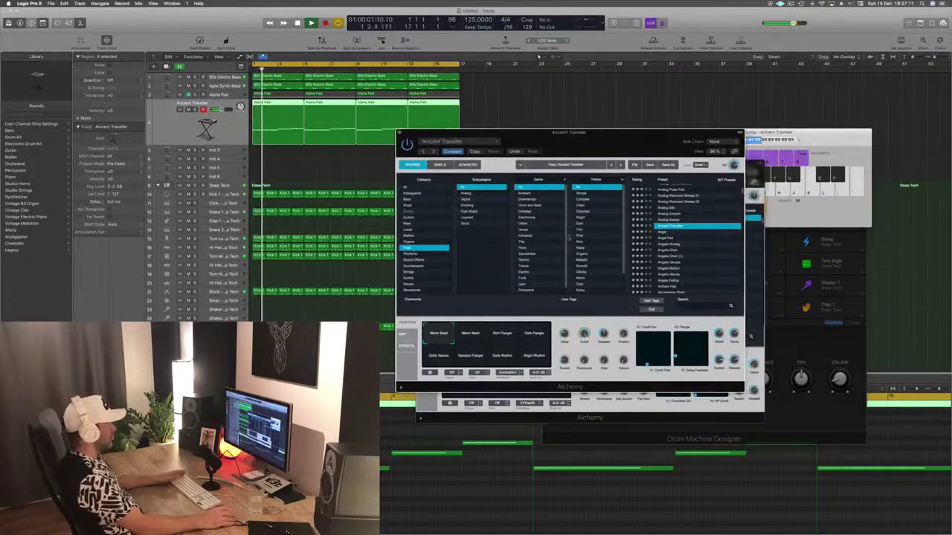
{"action": "key", "text": "space"}
{"action": "key", "text": "space"}
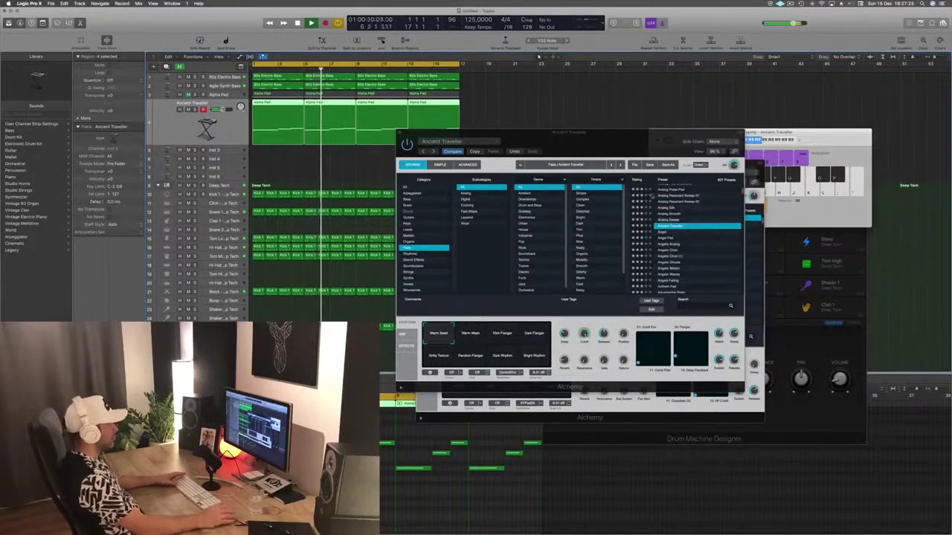
Audition the Angelic Waves preset, load Aquamarine Static and try its Filter Mod Wash variation from bar 1.
{"action": "scroll", "coordinate": [693, 257], "scroll_direction": "down", "scroll_amount": 5}
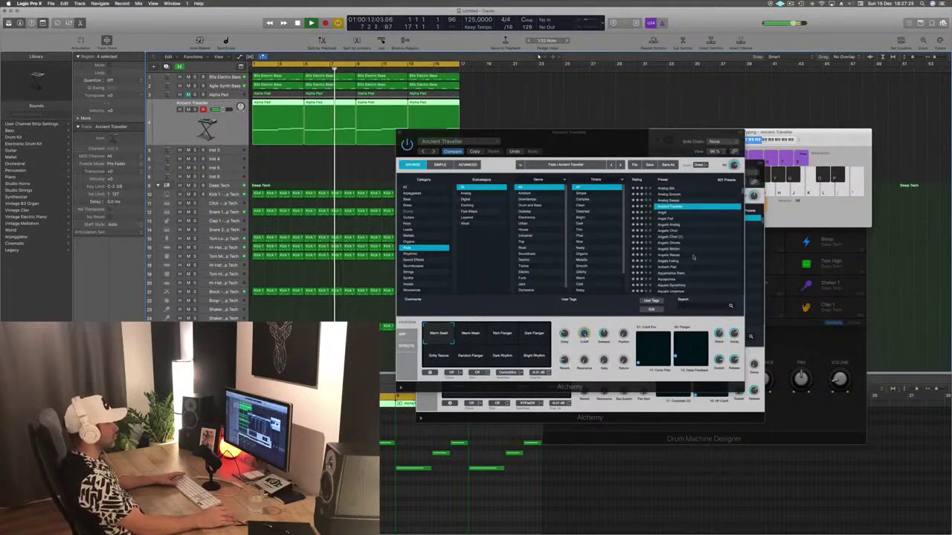
{"action": "left_click", "coordinate": [672, 223]}
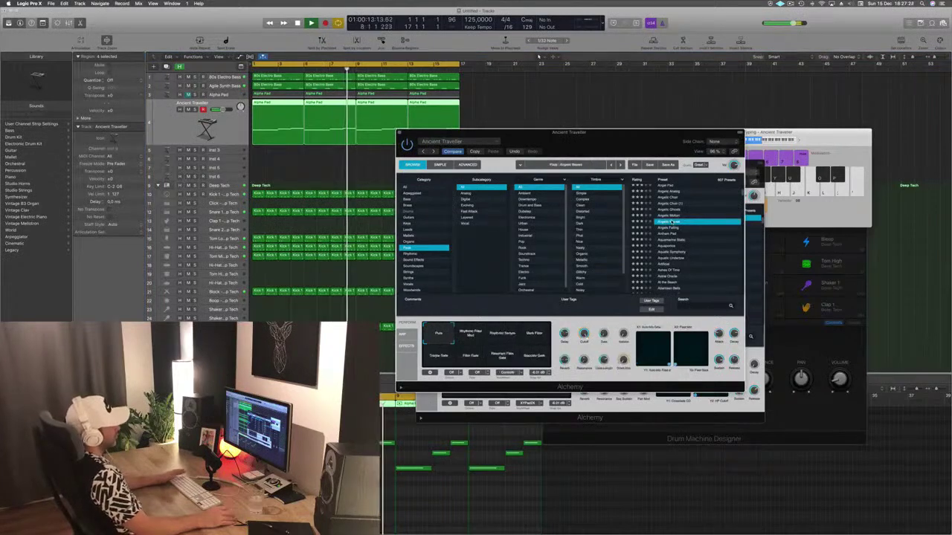
{"action": "scroll", "coordinate": [697, 223], "scroll_direction": "down", "scroll_amount": 3}
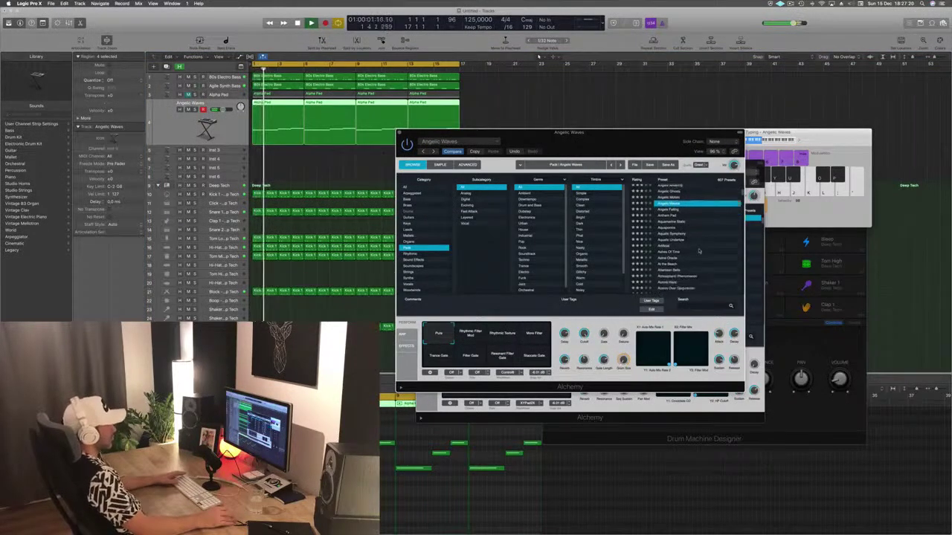
{"action": "left_click", "coordinate": [676, 214]}
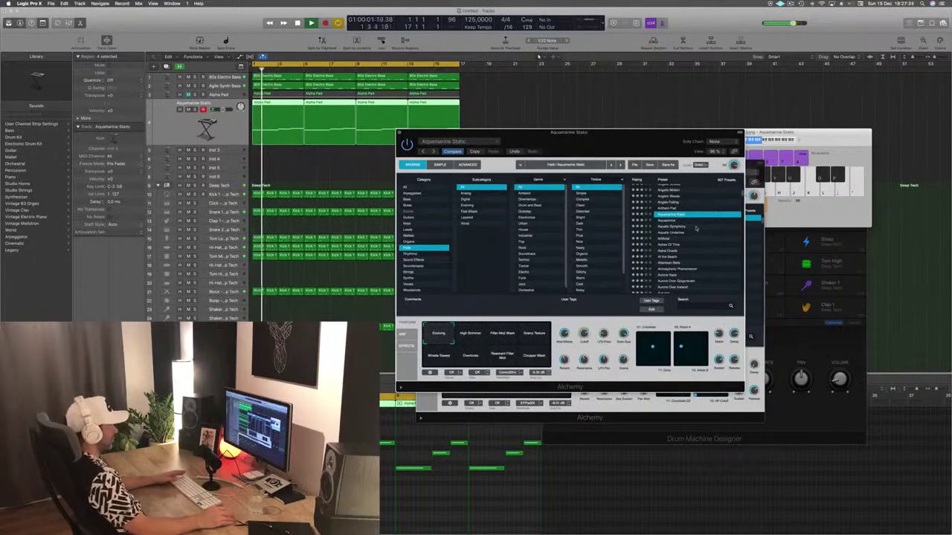
{"action": "left_click_drag", "start_coordinate": [593, 133], "coordinate": [662, 112]}
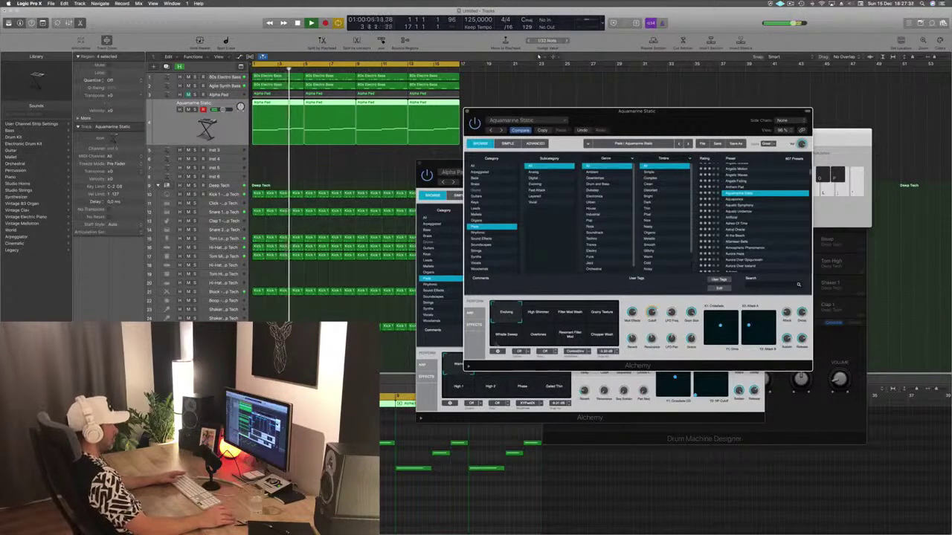
{"action": "key", "text": "space"}
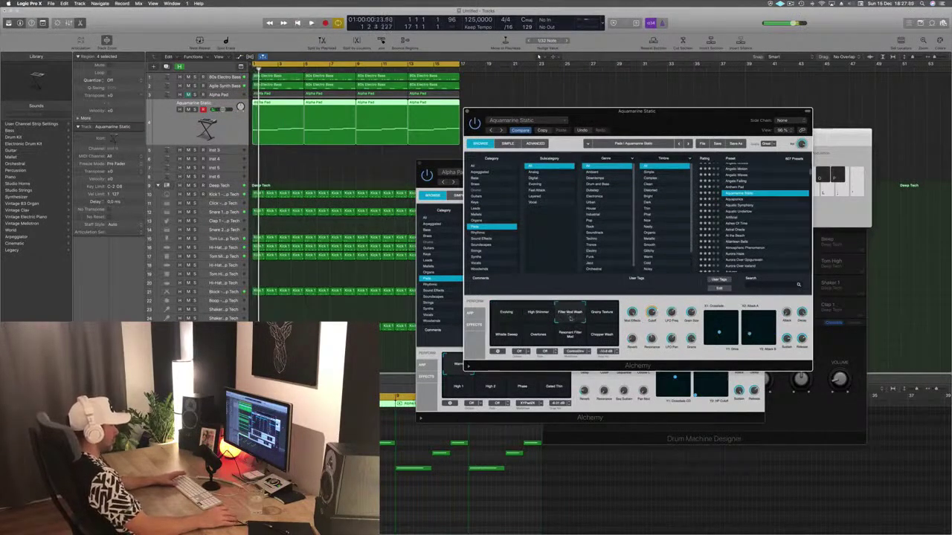
Try Aquamarine Static's Grainy Texture, Whistle Sweep, Overtones and Resonant Filter Mod variations, and audition the At the Beach preset.
{"action": "left_click", "coordinate": [602, 315]}
{"action": "left_click", "coordinate": [508, 335]}
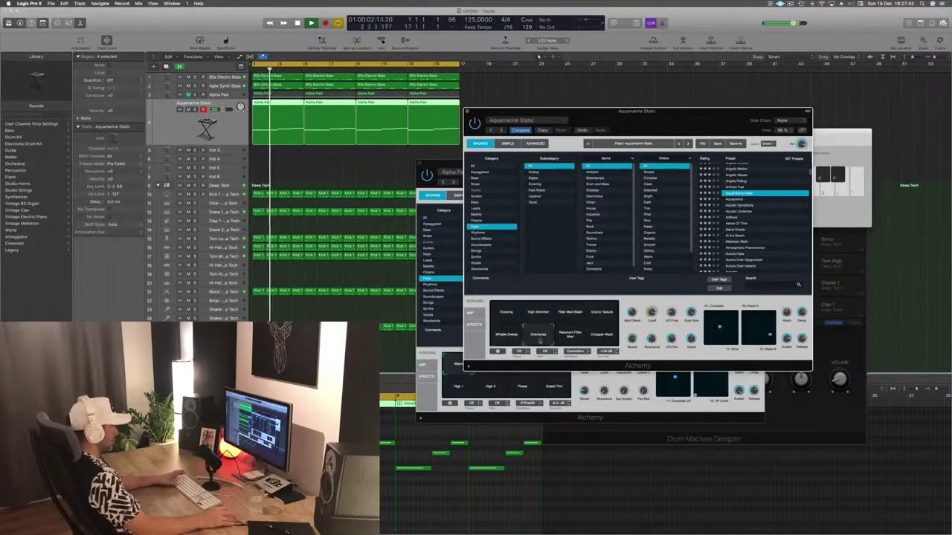
{"action": "scroll", "coordinate": [766, 243], "scroll_direction": "down", "scroll_amount": 2}
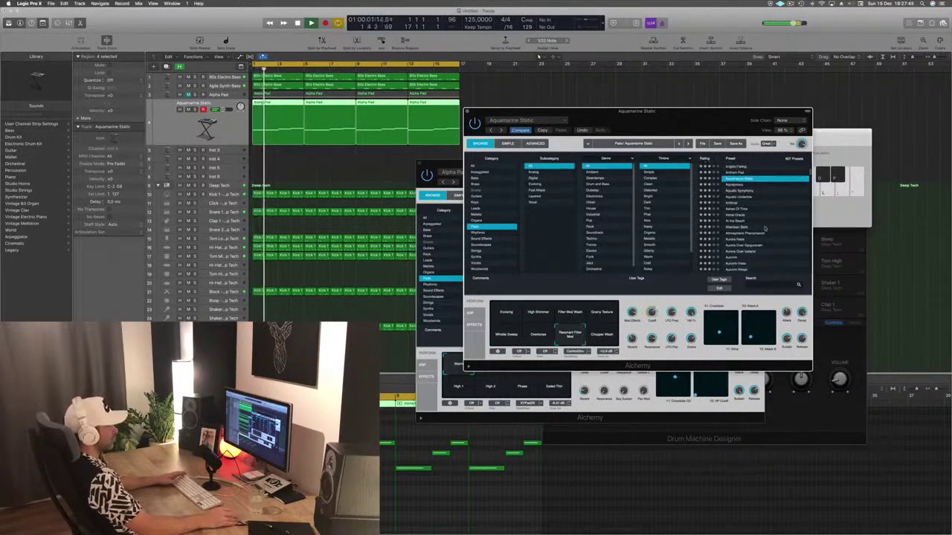
{"action": "left_click", "coordinate": [735, 221]}
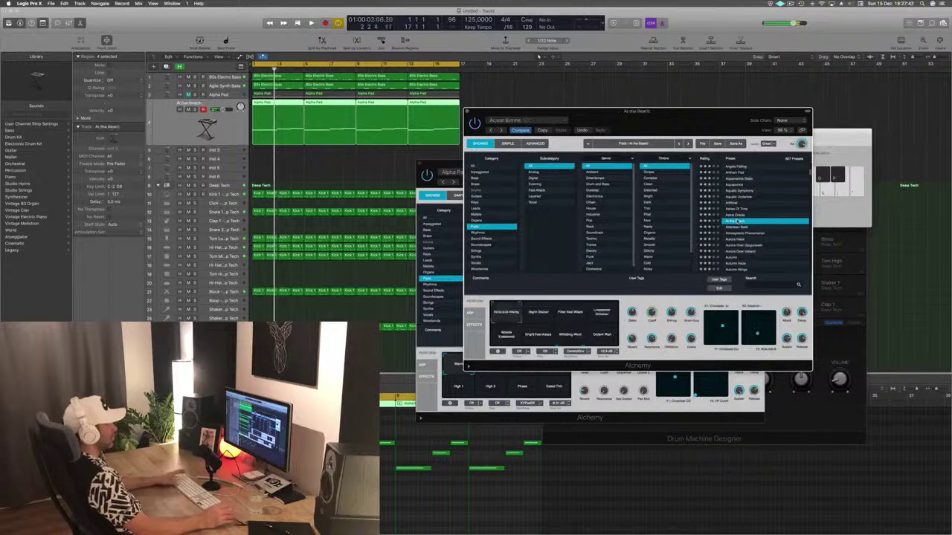
{"action": "scroll", "coordinate": [762, 208], "scroll_direction": "down", "scroll_amount": 2}
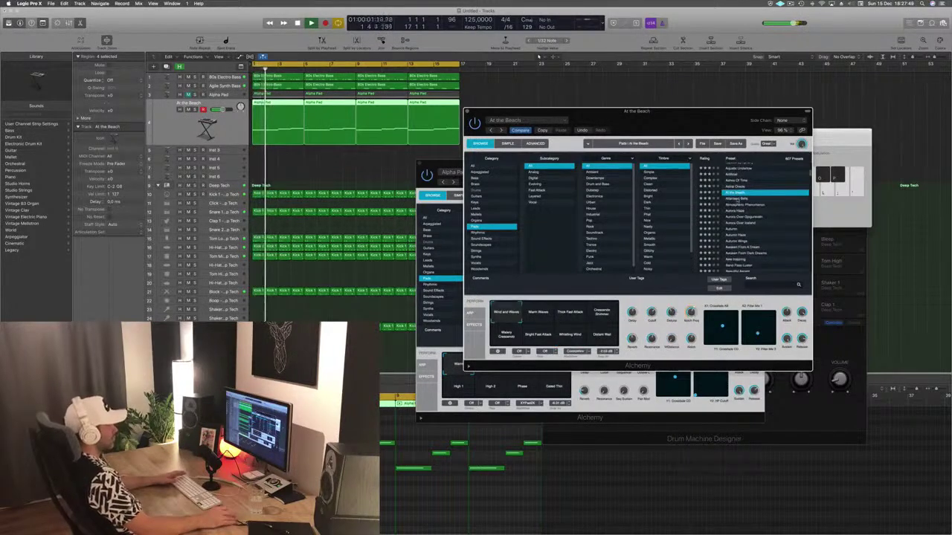
Load the Atlantean Bells preset and compare its Warm Ring, Damped and Wooden Mallet variations against the loop.
{"action": "left_click", "coordinate": [732, 199]}
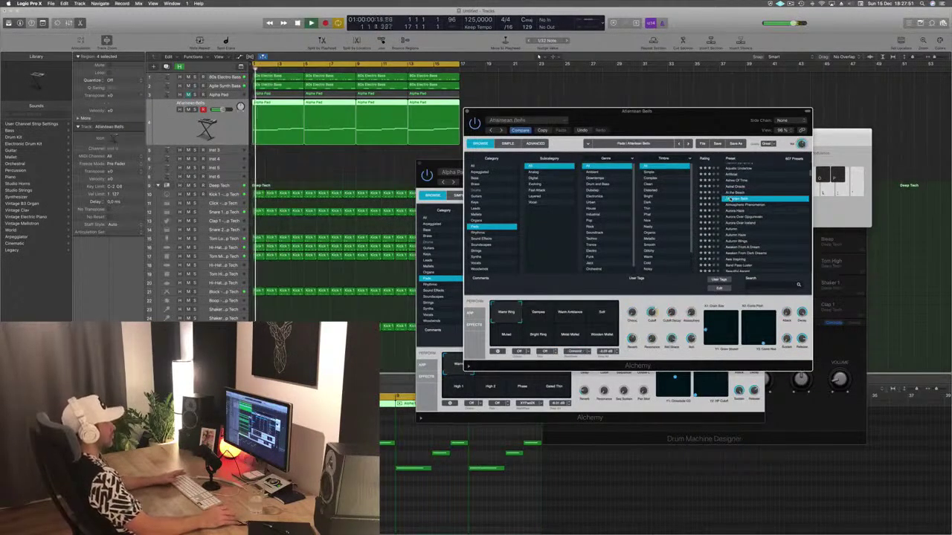
{"action": "left_click_drag", "start_coordinate": [703, 120], "coordinate": [788, 80]}
{"action": "key", "text": "space"}
{"action": "left_click", "coordinate": [229, 128]}
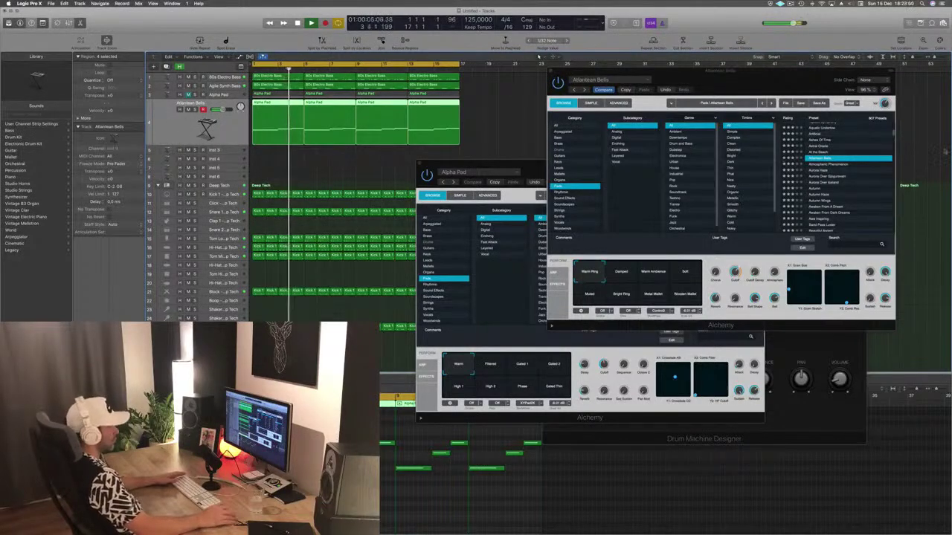
{"action": "left_click", "coordinate": [623, 277]}
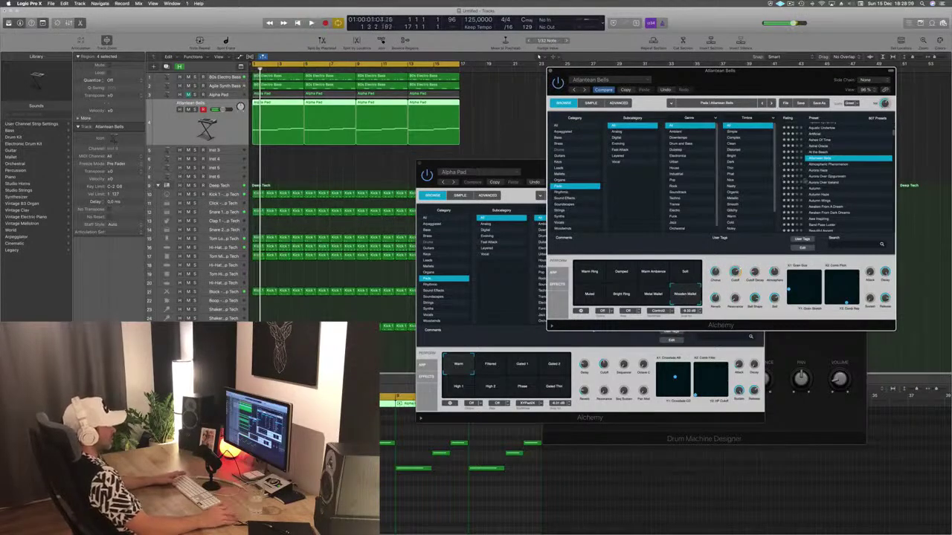
Load the Aurora Haze pad preset, compare its Thin Phasing Sweep variation and return it to Rich Voices.
{"action": "left_click", "coordinate": [819, 171]}
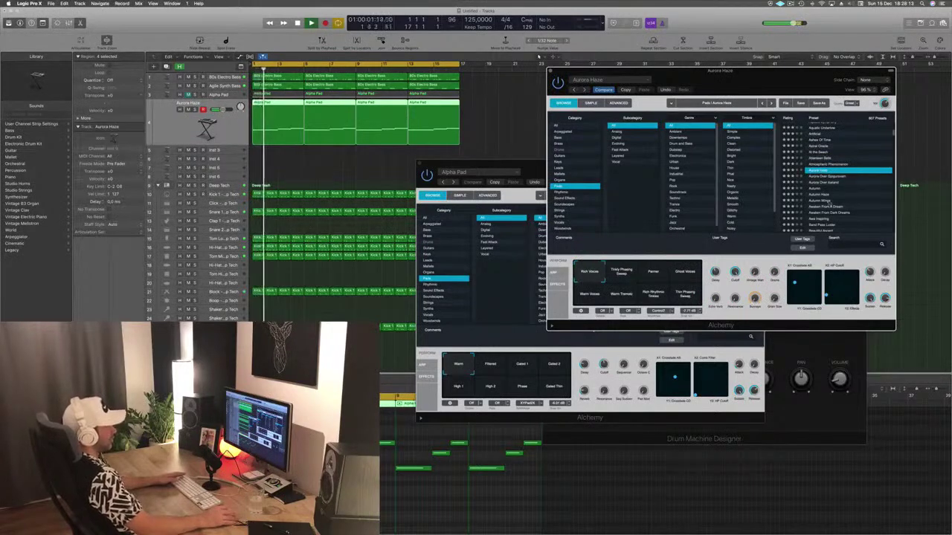
{"action": "left_click_drag", "start_coordinate": [774, 84], "coordinate": [724, 99]}
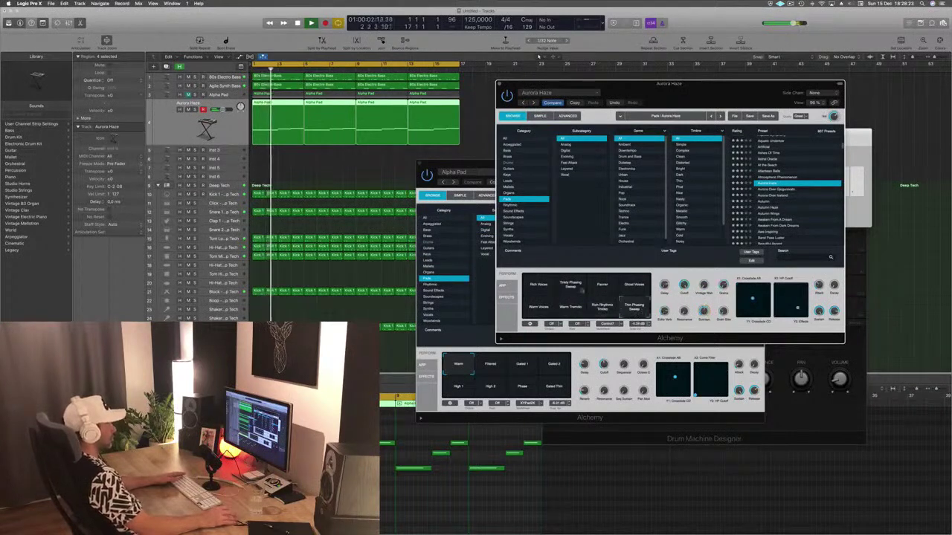
{"action": "left_click", "coordinate": [535, 288]}
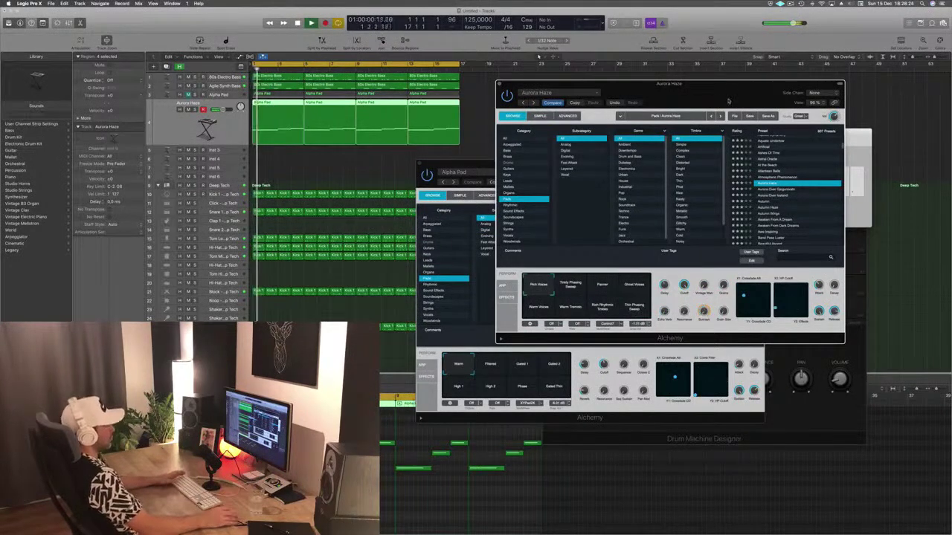
{"action": "left_click_drag", "start_coordinate": [706, 88], "coordinate": [775, 109]}
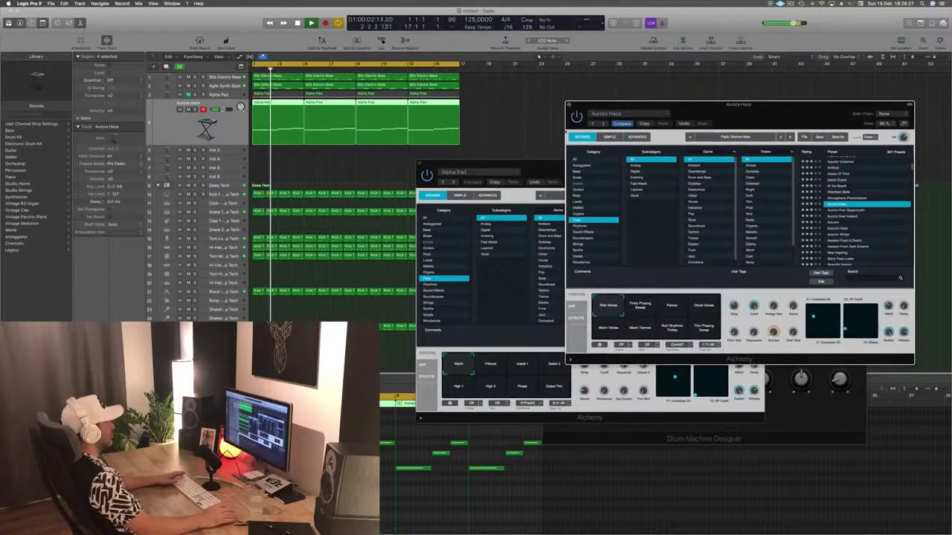
Close the Aurora Haze and Alpha Pad synth windows and move the Musical Typing keyboard above the drum machine window.
{"action": "left_click", "coordinate": [571, 104]}
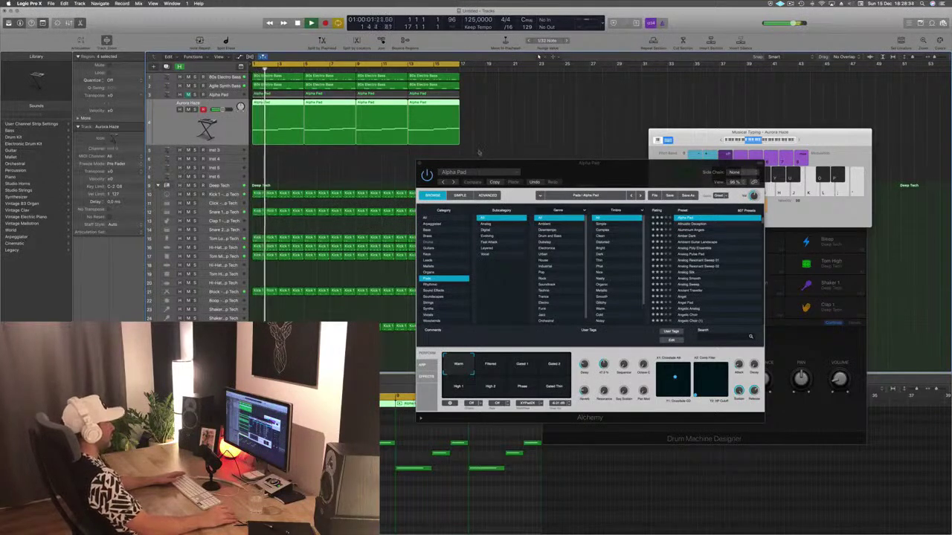
{"action": "left_click", "coordinate": [421, 164]}
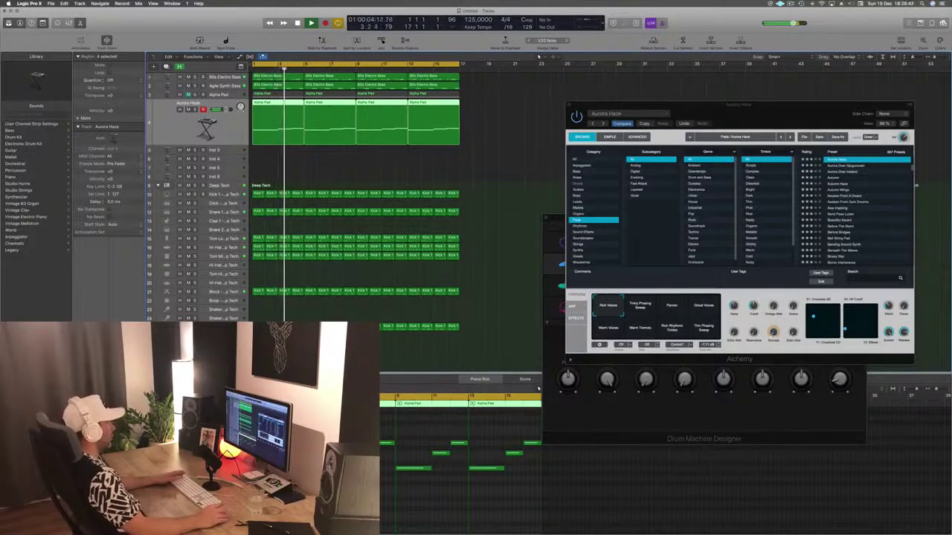
{"action": "left_click_drag", "start_coordinate": [636, 104], "coordinate": [504, 114]}
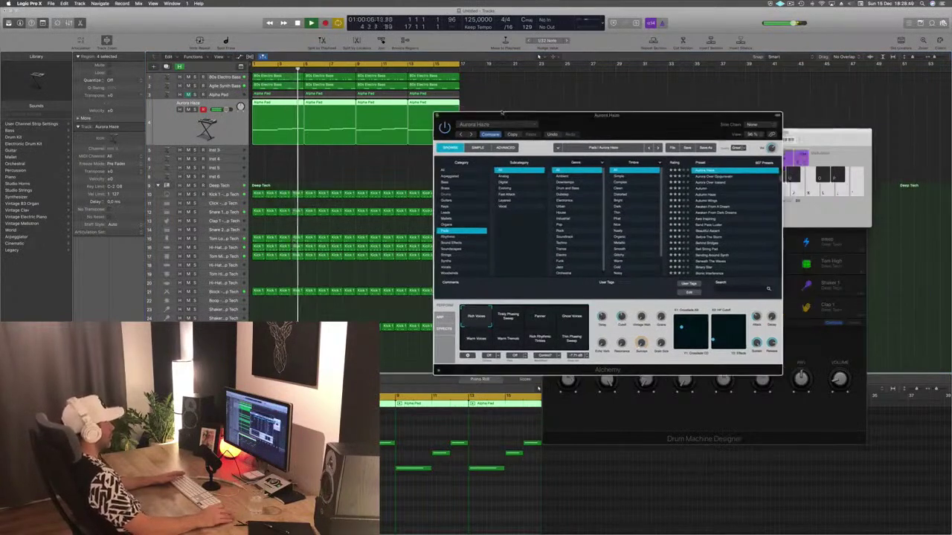
{"action": "left_click", "coordinate": [437, 117]}
{"action": "left_click_drag", "start_coordinate": [731, 138], "coordinate": [747, 87]}
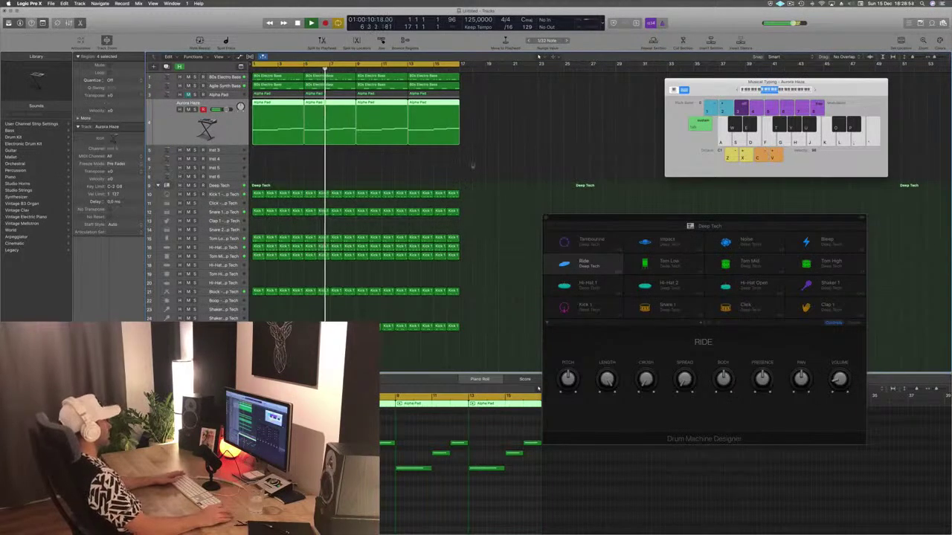
Replay the loop from bar 1, check the 80s Electro Bass preset in Alchemy's preset browser and close its window.
{"action": "key", "text": "Up"}
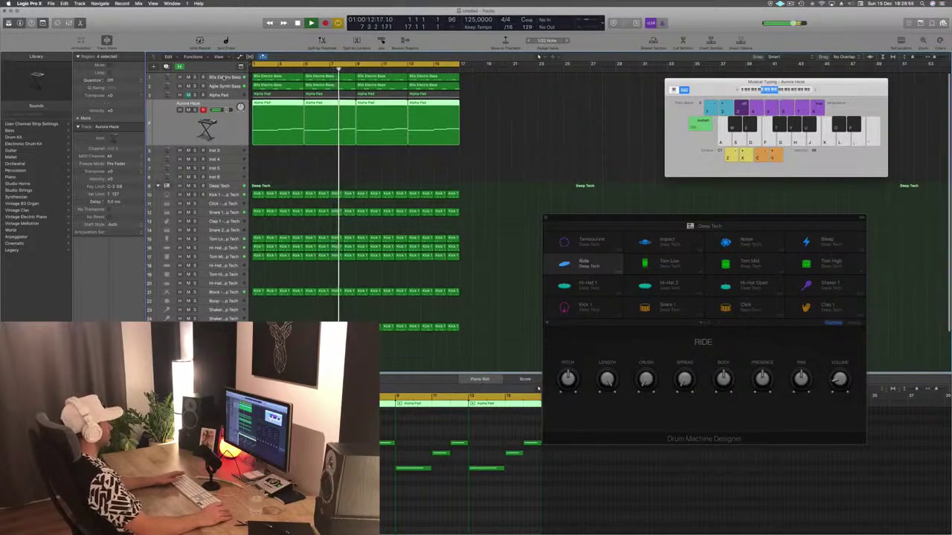
{"action": "key", "text": "Return"}
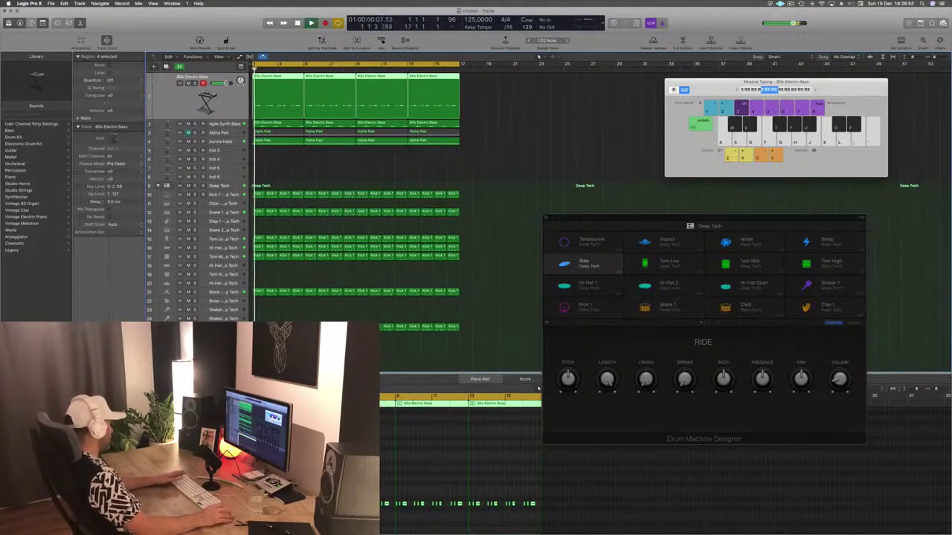
{"action": "key", "text": "v"}
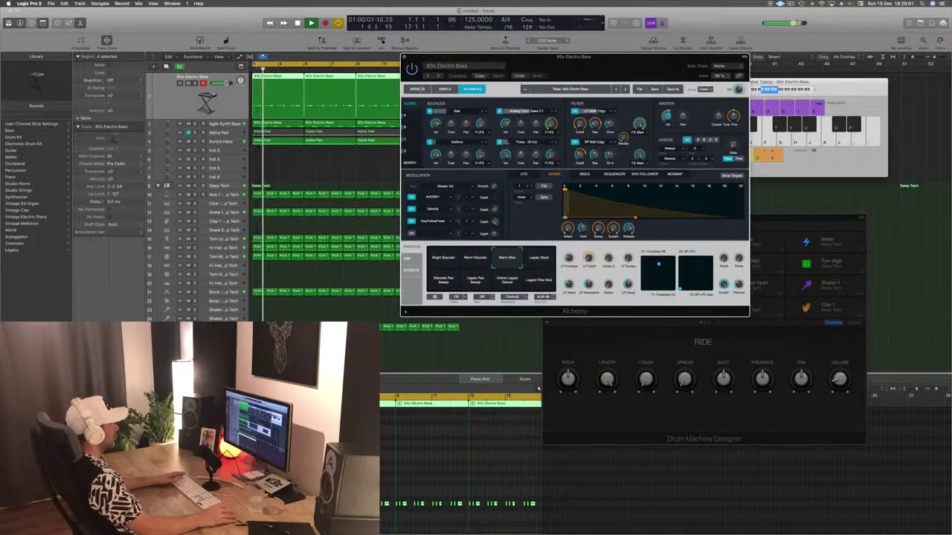
{"action": "left_click", "coordinate": [417, 89]}
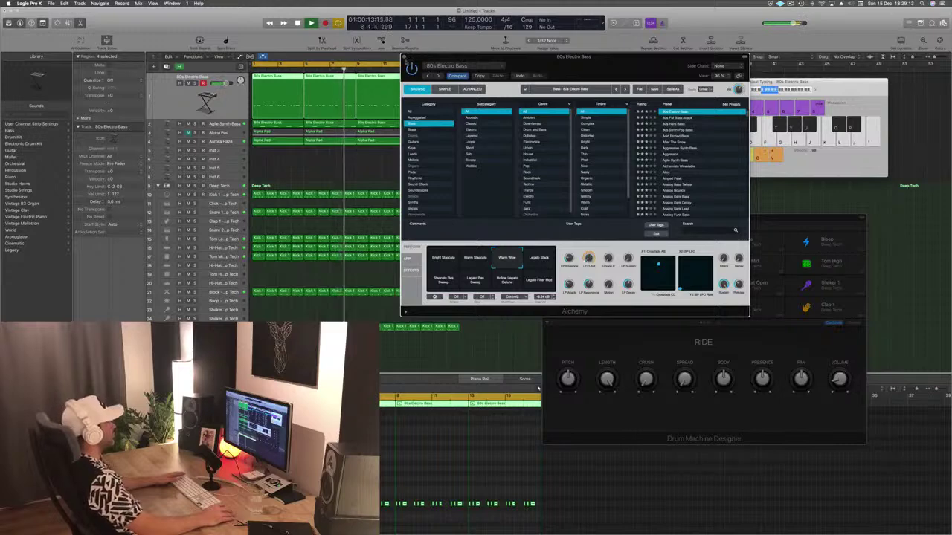
{"action": "key", "text": "super+w"}
Select the Agile Synth Bass track, close the Drum Machine Designer window and stop playback.
{"action": "key", "text": "Down"}
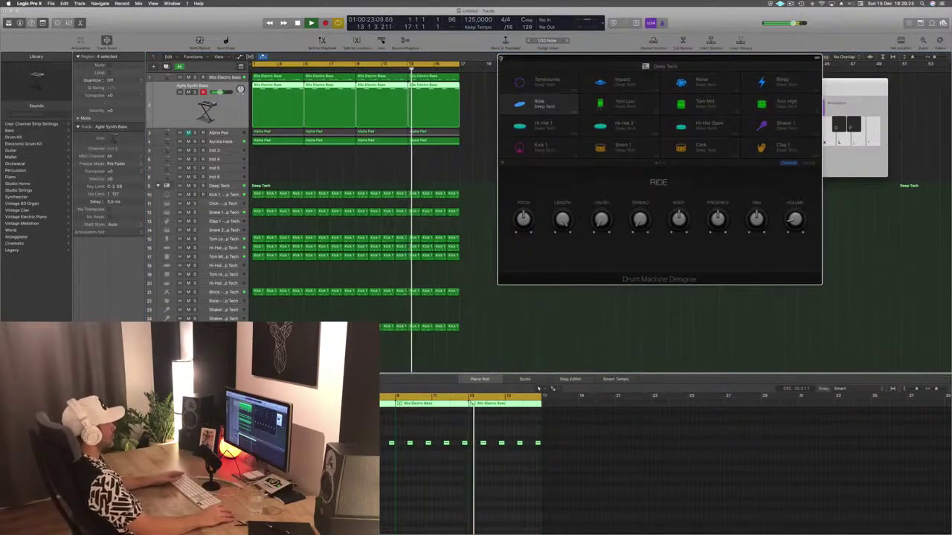
{"action": "left_click", "coordinate": [502, 57]}
{"action": "scroll", "coordinate": [404, 171], "scroll_direction": "down", "scroll_amount": 1}
{"action": "key", "text": "space"}
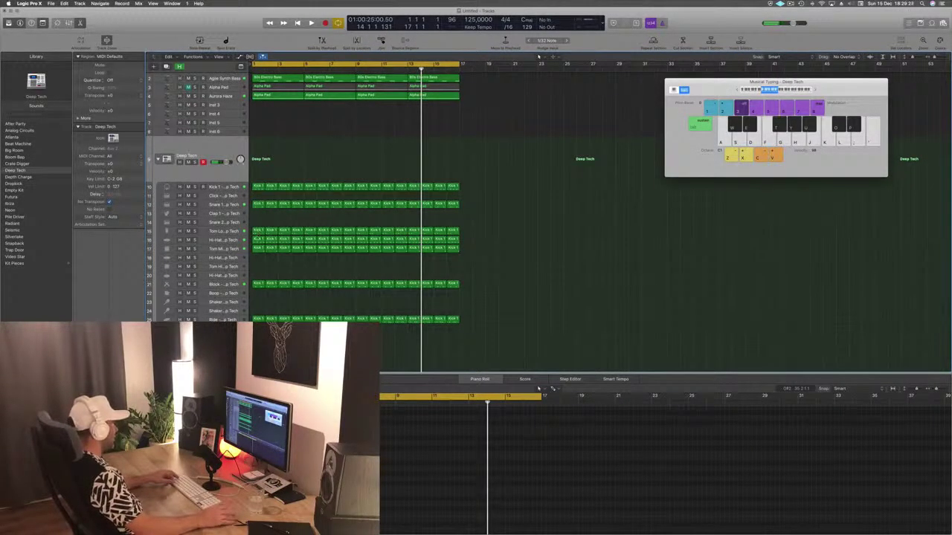
Copy the first one-bar hi-hat region onto the Hi-Hat 2 track and duplicate its notes into a sixteenth-note pattern.
{"action": "left_click_drag", "start_coordinate": [259, 242], "coordinate": [258, 260]}
{"action": "left_click", "coordinate": [264, 446]}
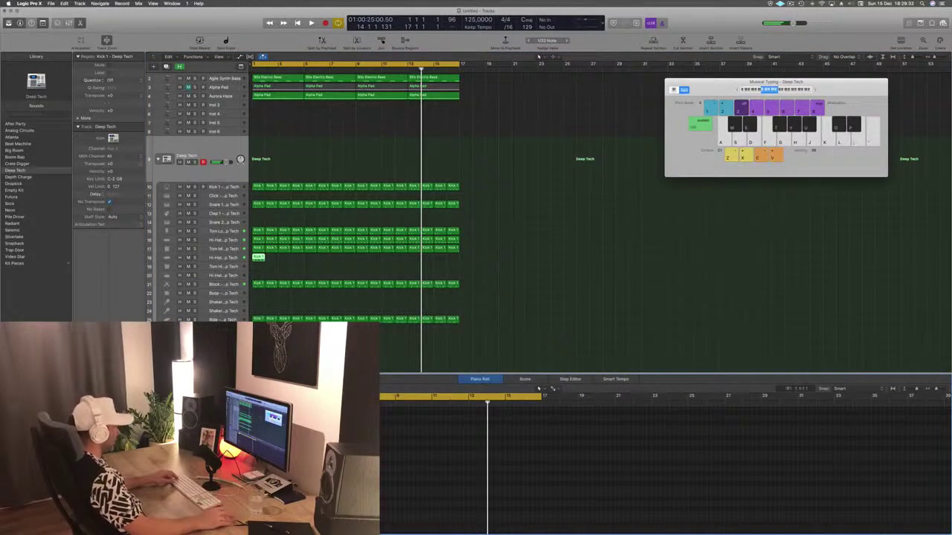
{"action": "key", "text": "z"}
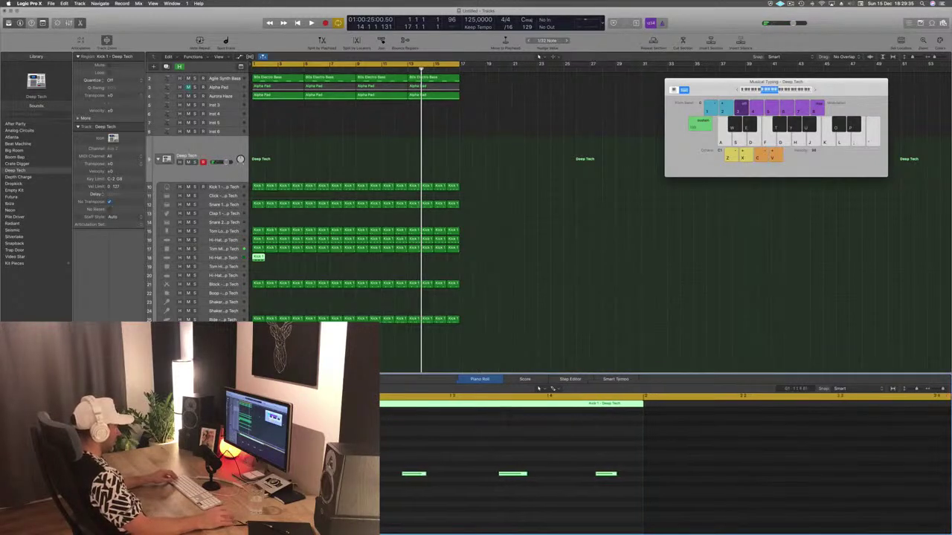
{"action": "left_click_drag", "start_coordinate": [312, 473], "coordinate": [506, 513]}
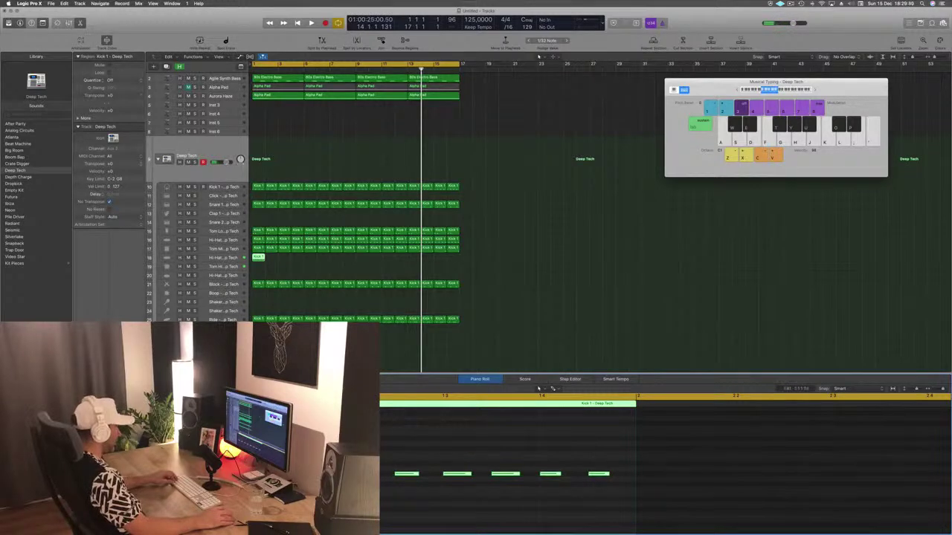
{"action": "left_click_drag", "start_coordinate": [257, 474], "coordinate": [278, 474]}
Play the loop from bar 1 with the new hi-hat pattern and select the Hi-Hat 2 track.
{"action": "key", "text": "Return"}
{"action": "key", "text": "space"}
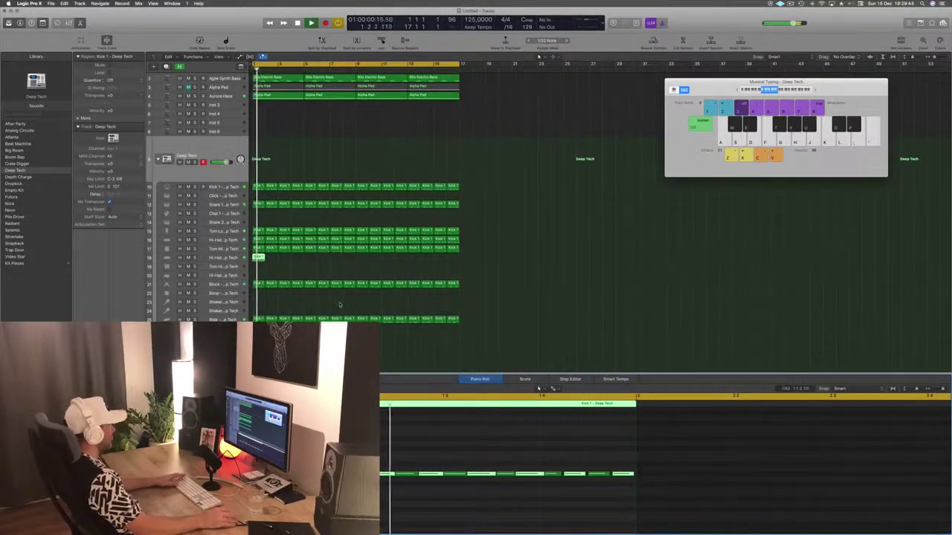
{"action": "left_click", "coordinate": [221, 258]}
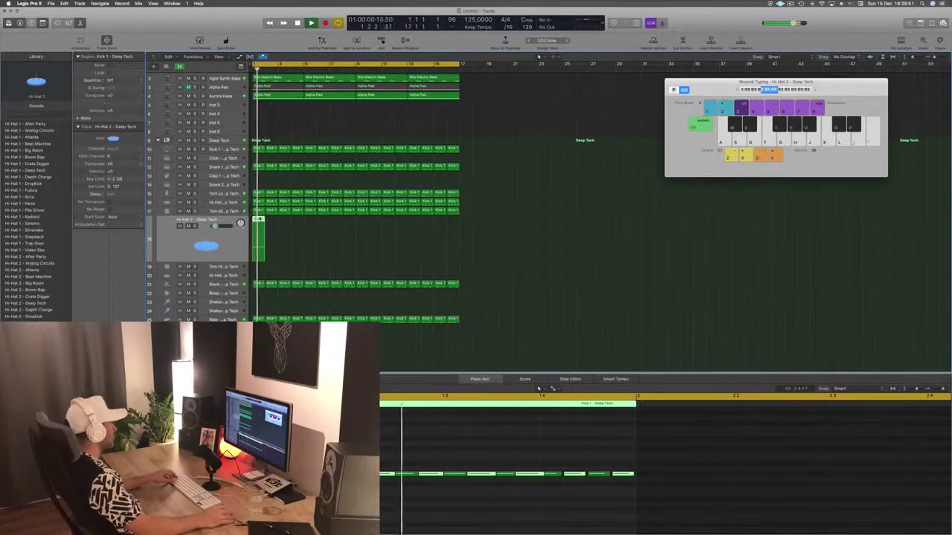
Repeat the one-bar Hi-Hat 2 region along its track up to bar 17 and select all regions on that track.
{"action": "left_click_drag", "start_coordinate": [259, 227], "coordinate": [363, 227]}
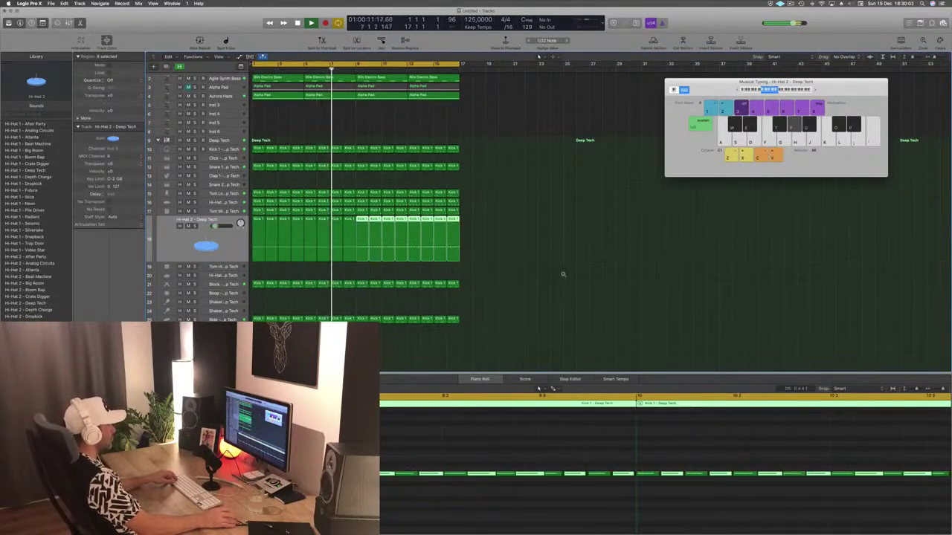
{"action": "left_click", "coordinate": [196, 236]}
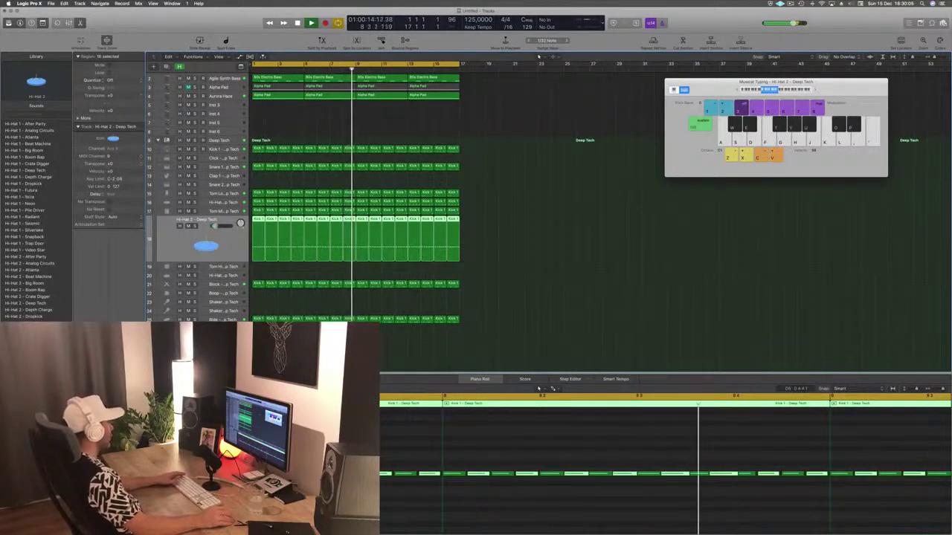
Raise the low-cut frequency to 455 Hz in the Hi-Hat 2 track's Channel EQ and close the plug-in window.
{"action": "left_click", "coordinate": [91, 344]}
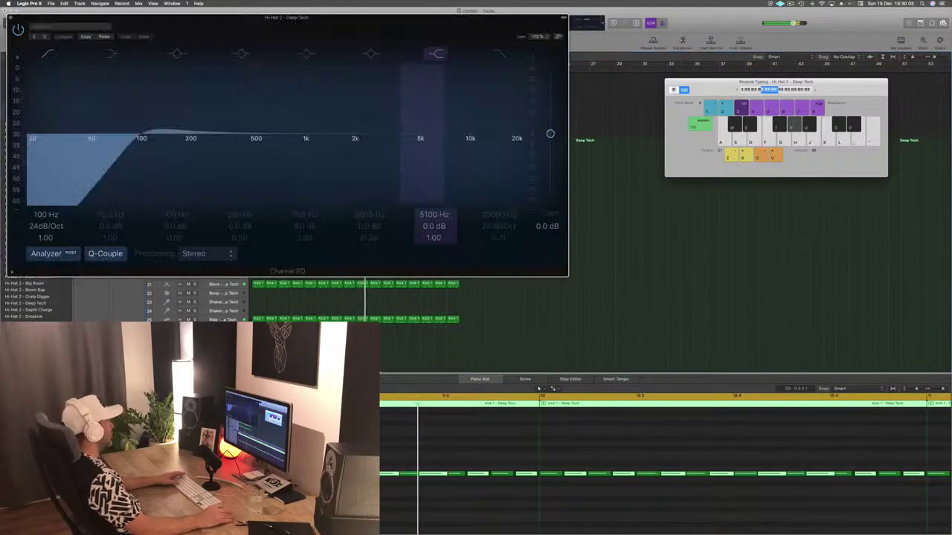
{"action": "left_click_drag", "start_coordinate": [158, 149], "coordinate": [242, 178]}
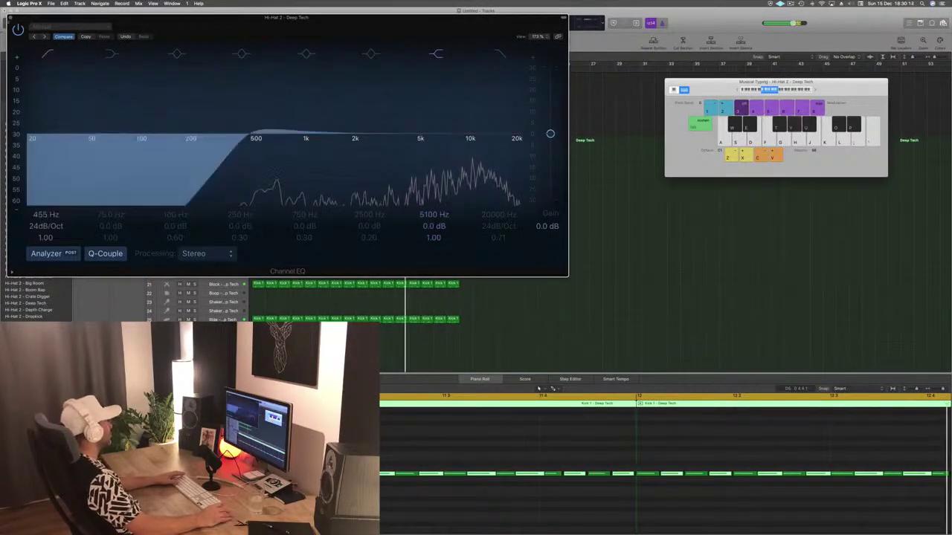
{"action": "key", "text": "super+w"}
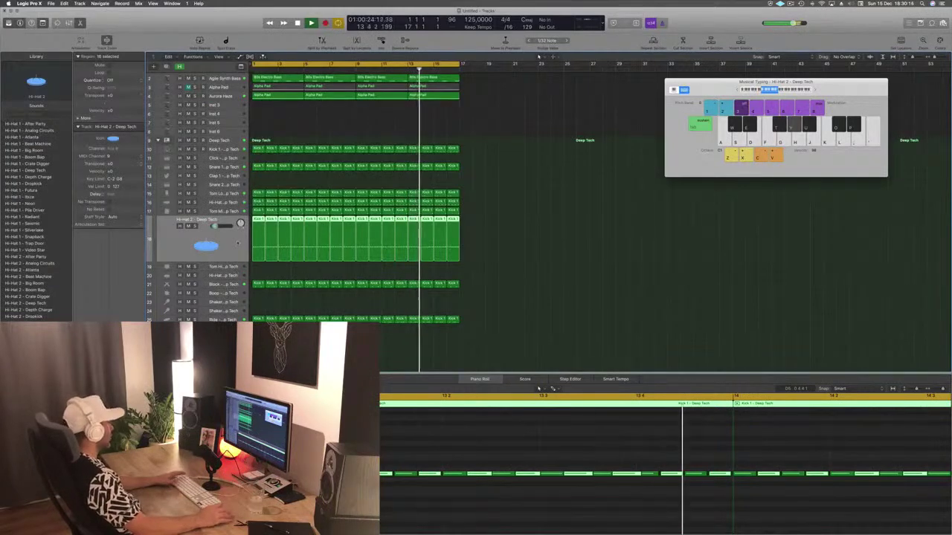
Check the Ride track's pattern, select the empty Inst 3 track and restart playback from the beginning.
{"action": "left_click", "coordinate": [221, 321]}
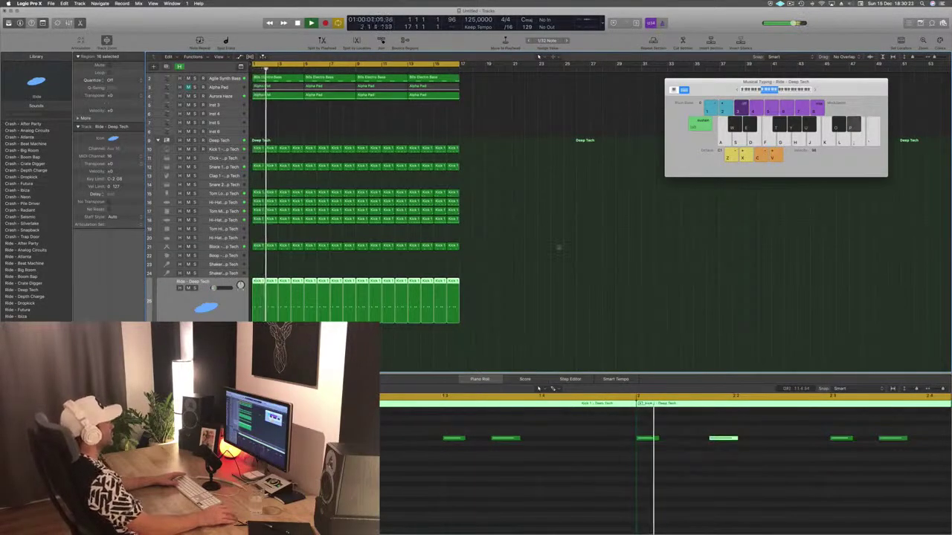
{"action": "scroll", "coordinate": [371, 110], "scroll_direction": "up", "scroll_amount": 1}
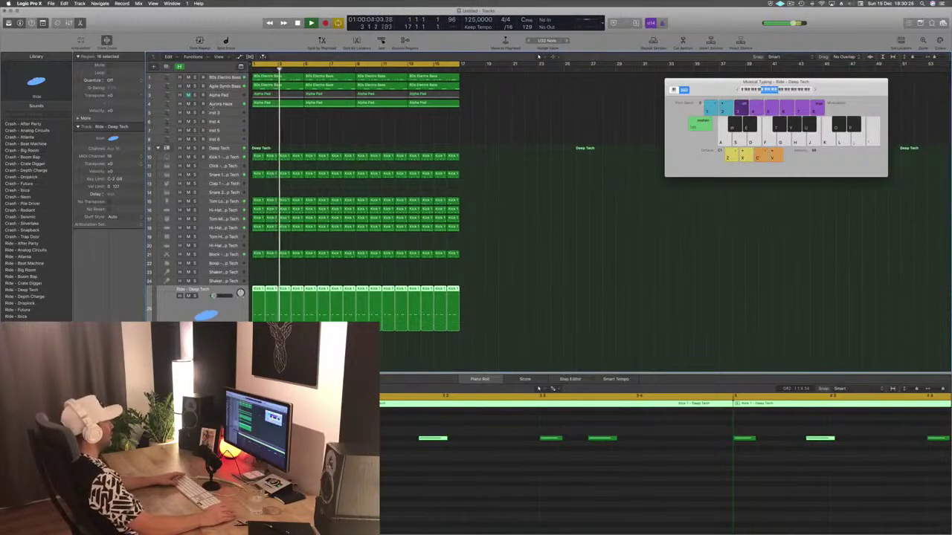
{"action": "left_click", "coordinate": [223, 104]}
{"action": "left_click", "coordinate": [230, 151]}
{"action": "key", "text": "space"}
{"action": "key", "text": "space"}
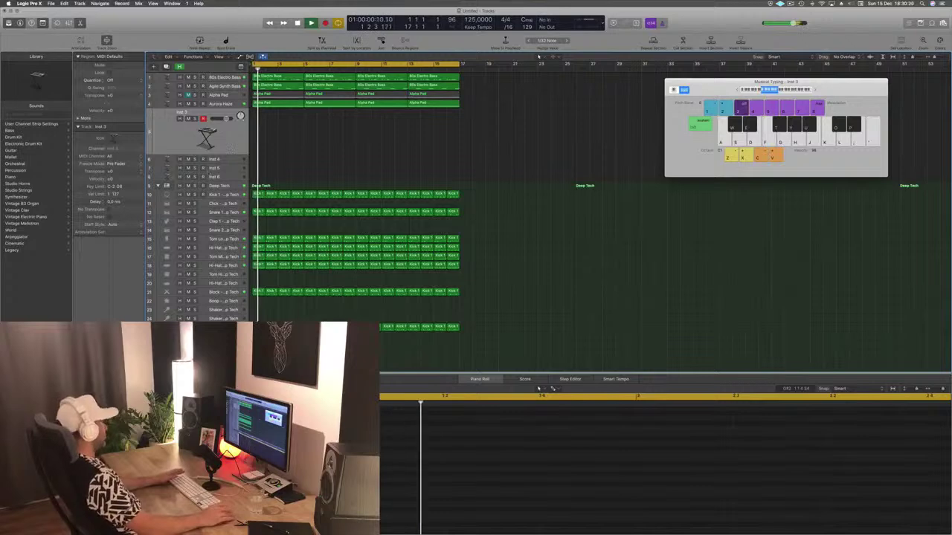
Show Alchemy on the Inst 3 track, filter its presets to the Downtempo genre and load 12 Strings.
{"action": "key", "text": "v"}
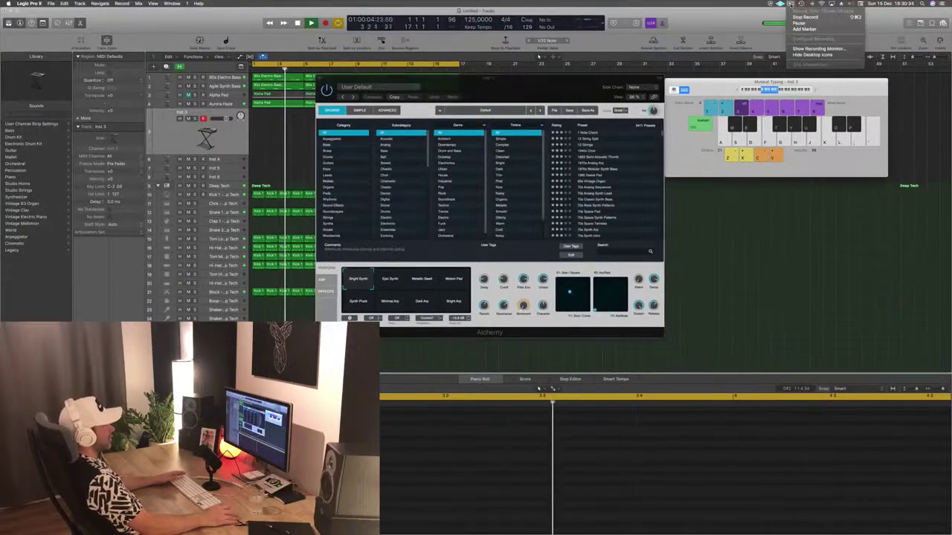
{"action": "mouse_move", "coordinate": [541, 92]}
{"action": "left_mouse_down"}
{"action": "mouse_move", "coordinate": [528, 93]}
{"action": "mouse_move", "coordinate": [554, 100]}
{"action": "left_mouse_up"}
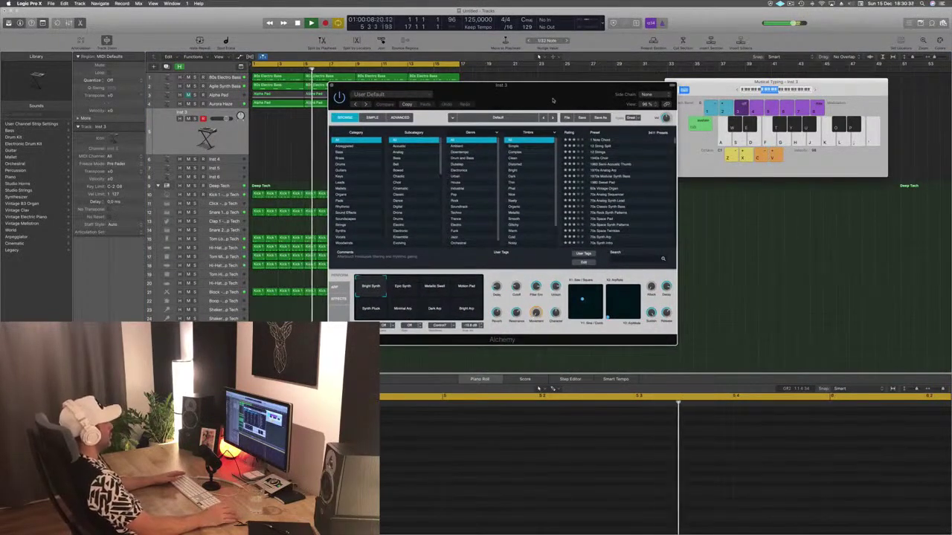
{"action": "left_click", "coordinate": [461, 152]}
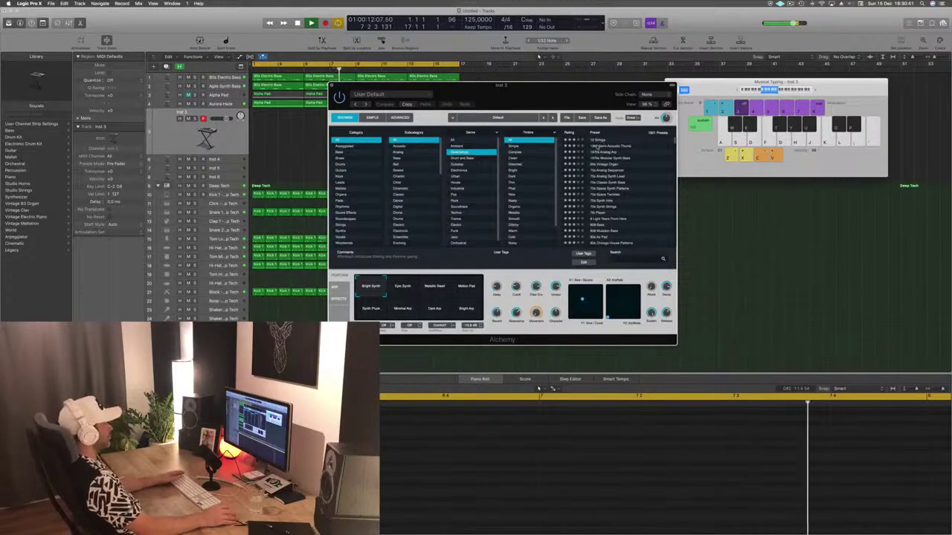
{"action": "left_click_drag", "start_coordinate": [575, 98], "coordinate": [603, 142]}
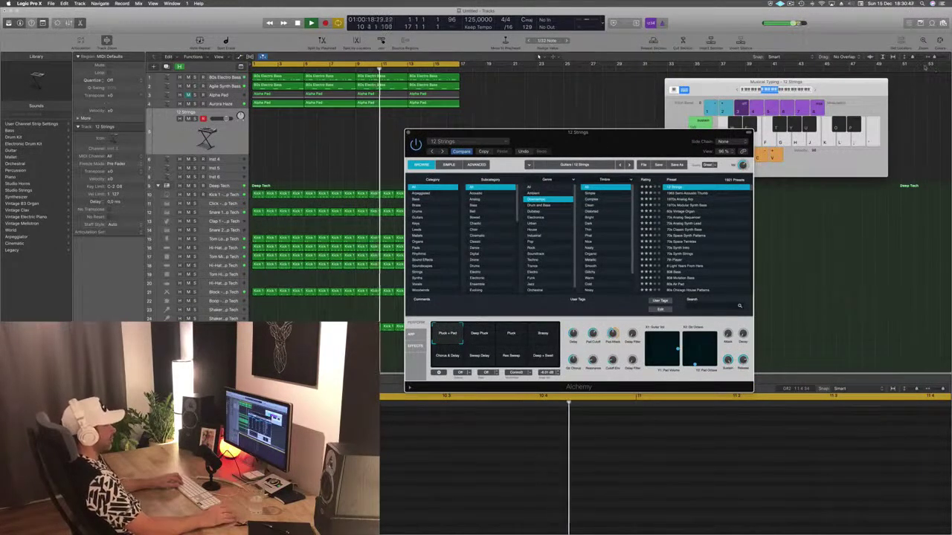
Raise the Musical Typing keyboard range to octave C3 and move the Alchemy window clear of it.
{"action": "left_click", "coordinate": [783, 93]}
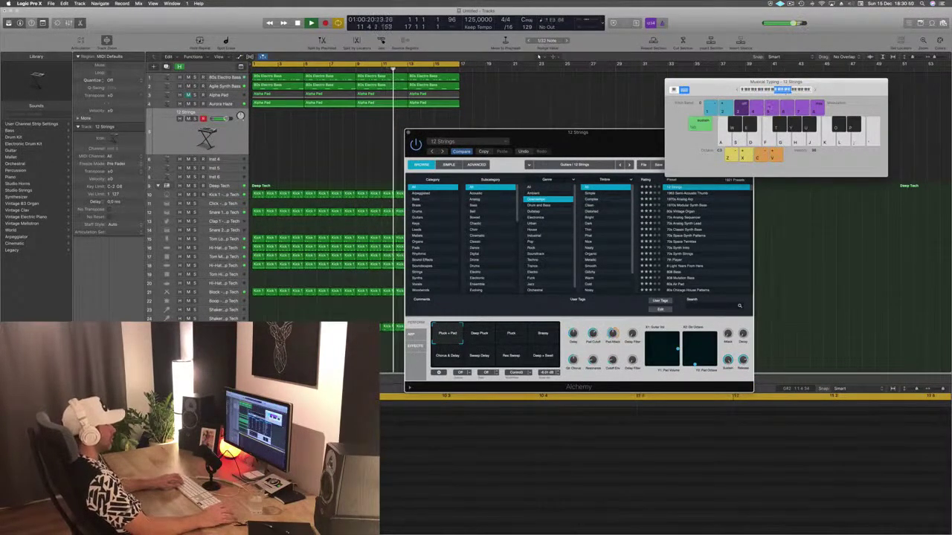
{"action": "left_click", "coordinate": [607, 139]}
{"action": "left_click_drag", "start_coordinate": [608, 140], "coordinate": [568, 140]}
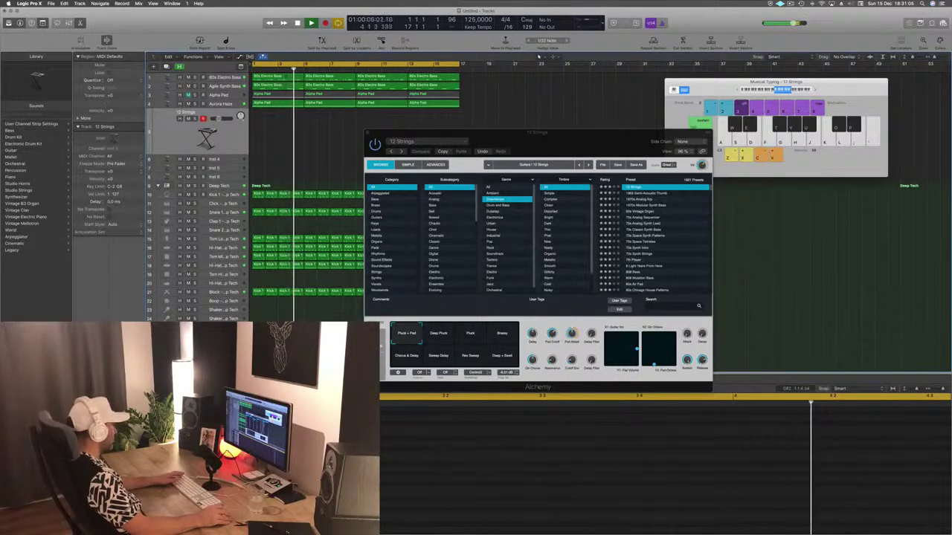
Set up the SilverVerb reverb on Aux 33 with the grandiose preset and Wet at 100%.
{"action": "left_click", "coordinate": [125, 372]}
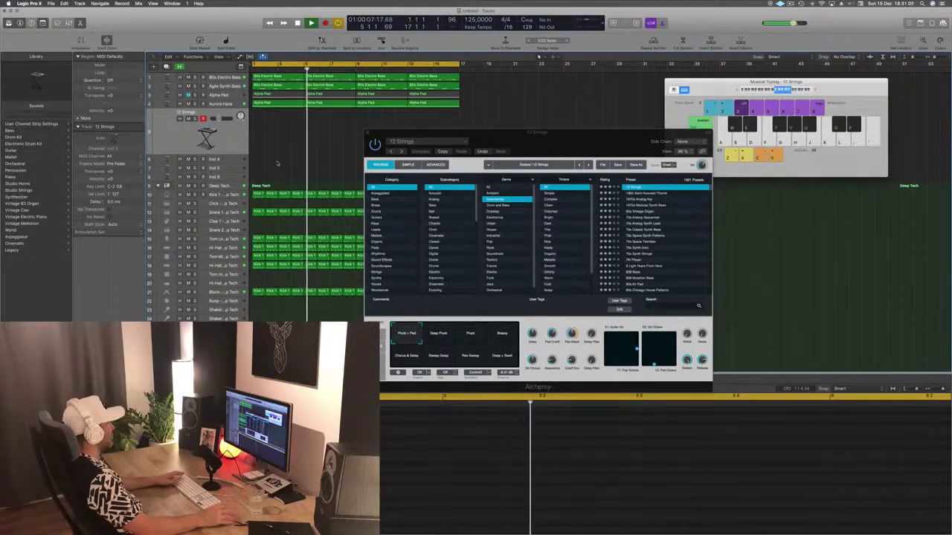
{"action": "left_click_drag", "start_coordinate": [227, 32], "coordinate": [488, 90]}
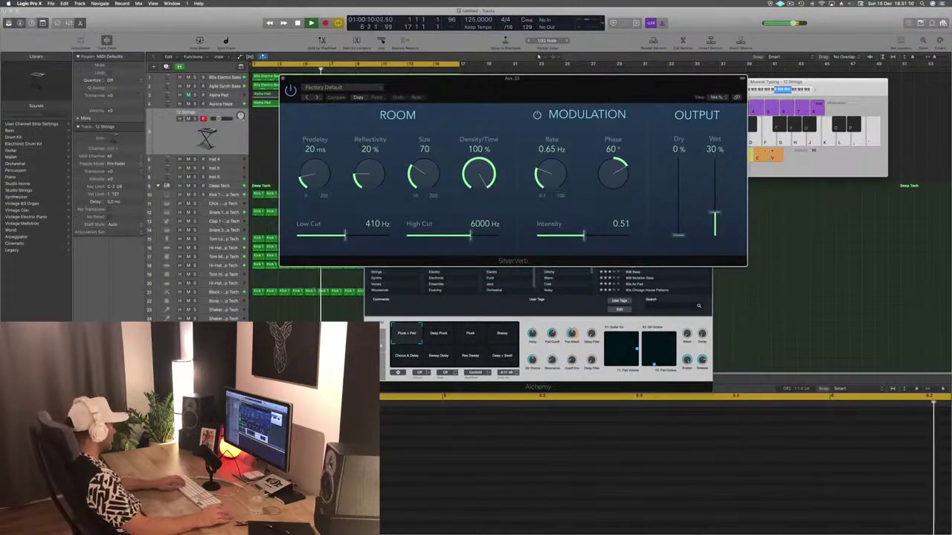
{"action": "left_click", "coordinate": [284, 79]}
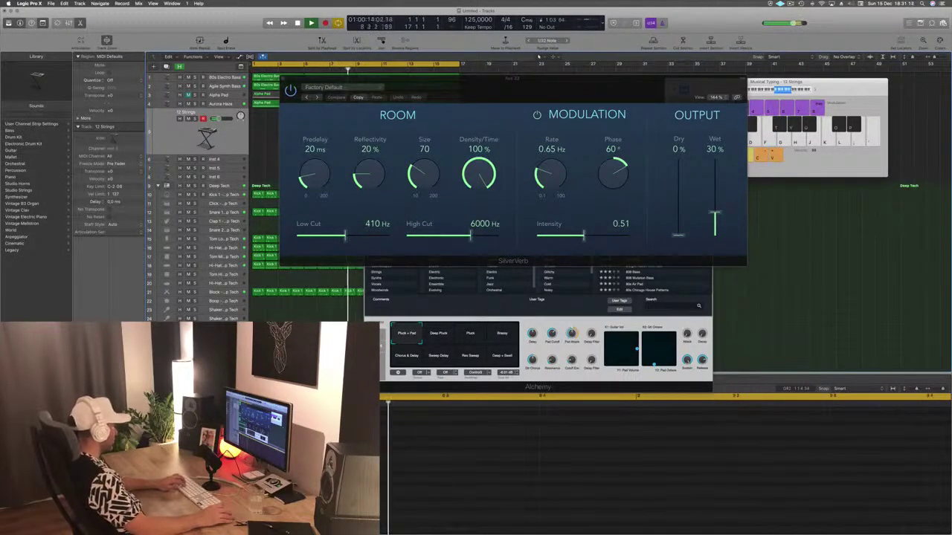
{"action": "key", "text": "k"}
{"action": "left_click", "coordinate": [715, 156]}
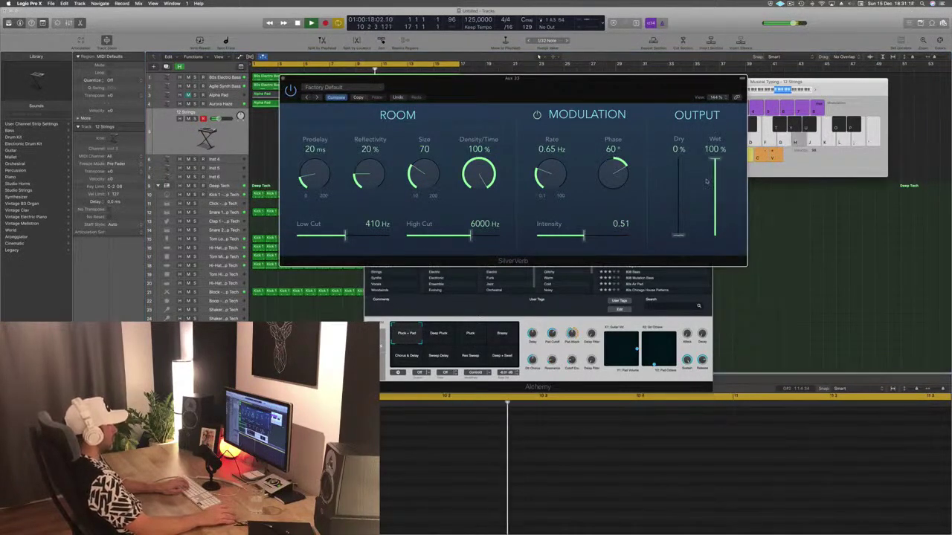
{"action": "left_click", "coordinate": [351, 88]}
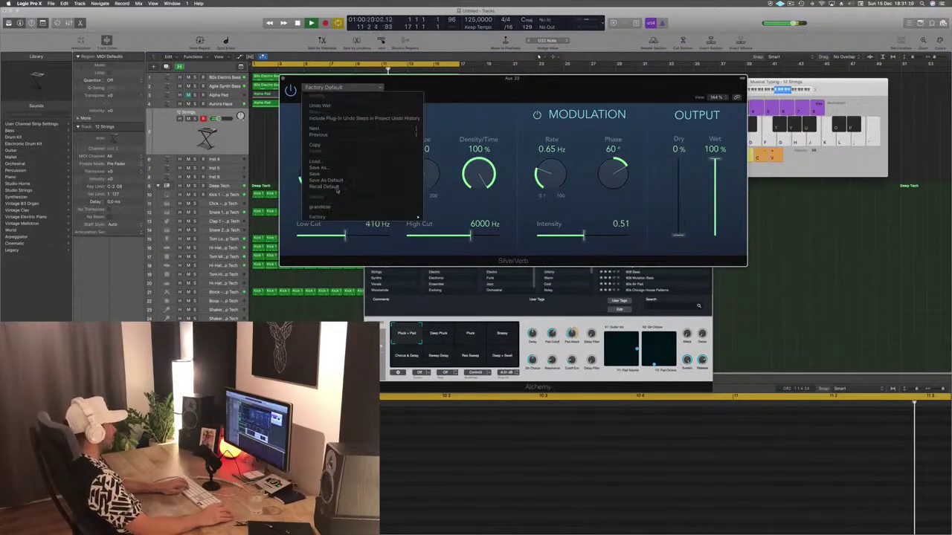
{"action": "left_click", "coordinate": [331, 209]}
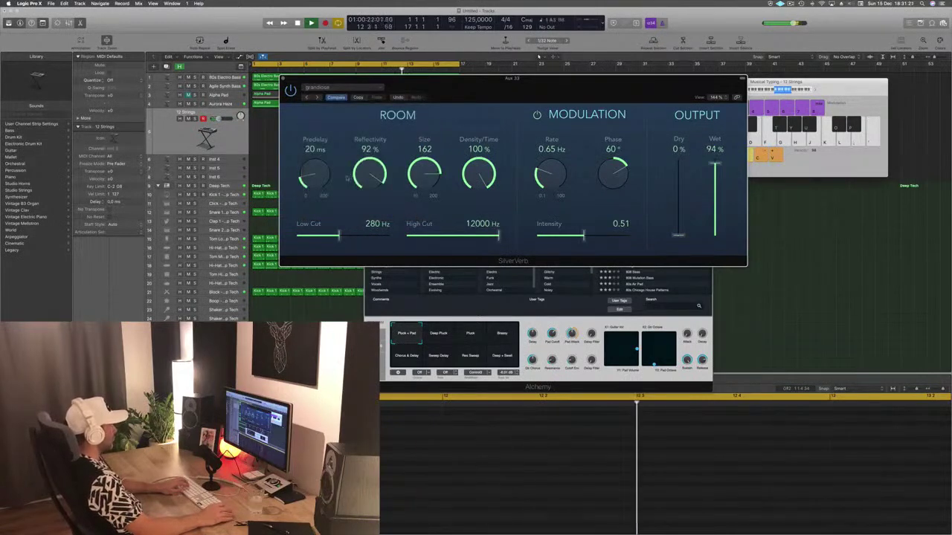
{"action": "left_click_drag", "start_coordinate": [489, 83], "coordinate": [364, 87]}
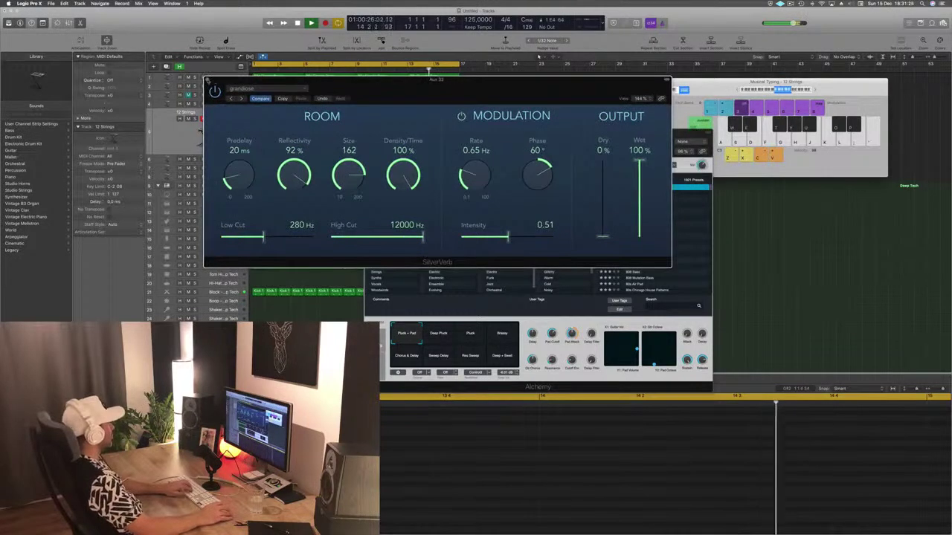
{"action": "left_click", "coordinate": [207, 79]}
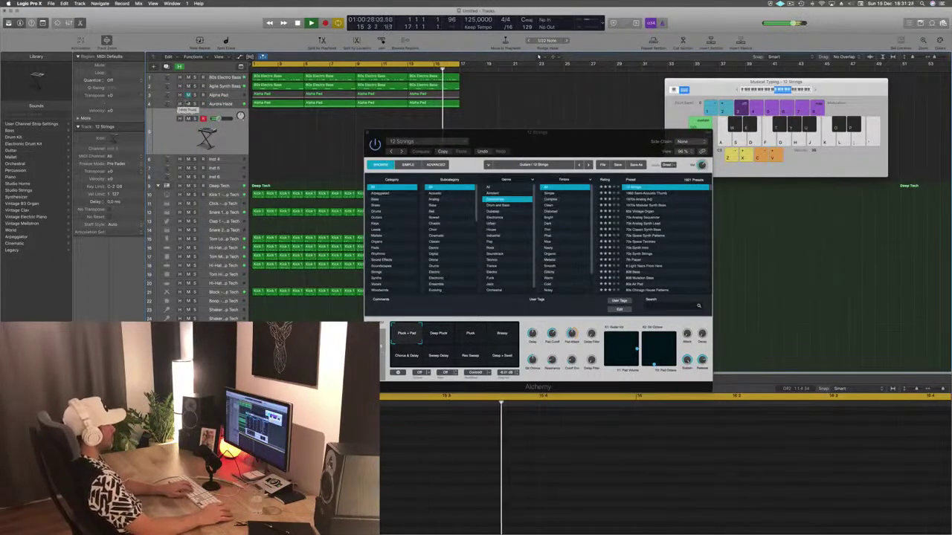
Audition the 1963 Semi-Acoustic Thumb and 1970s Analog Arp presets in Alchemy, and load 1970s Modular Synth Bass.
{"action": "left_click_drag", "start_coordinate": [579, 133], "coordinate": [647, 153]}
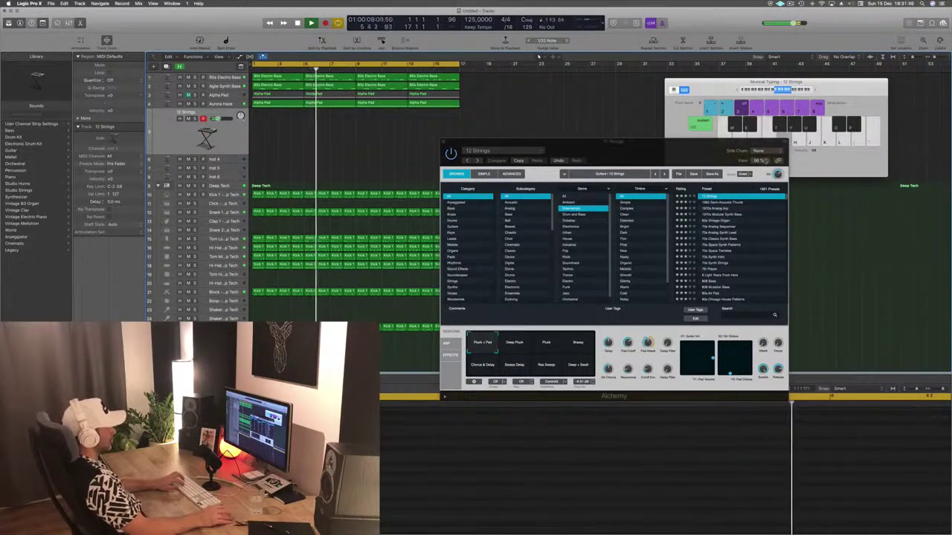
{"action": "left_click", "coordinate": [726, 202]}
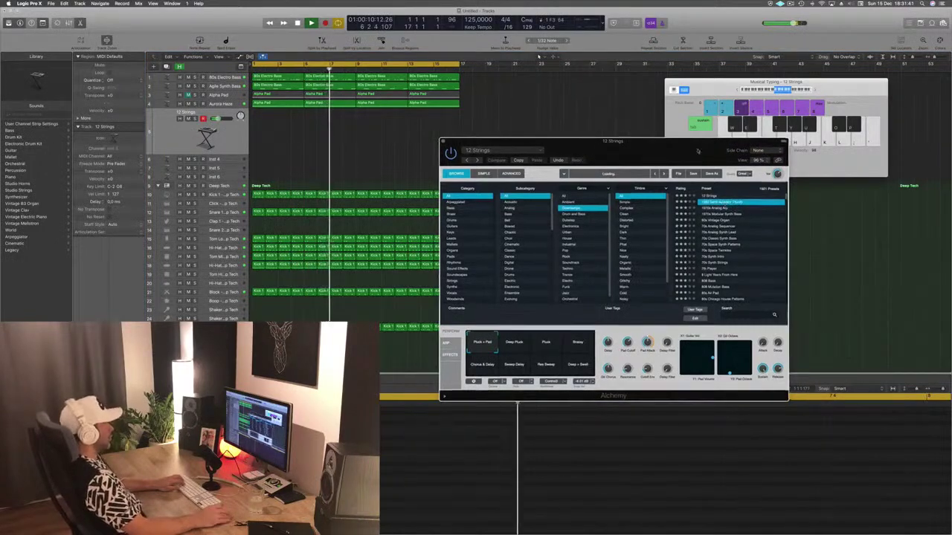
{"action": "left_click_drag", "start_coordinate": [707, 153], "coordinate": [648, 143]}
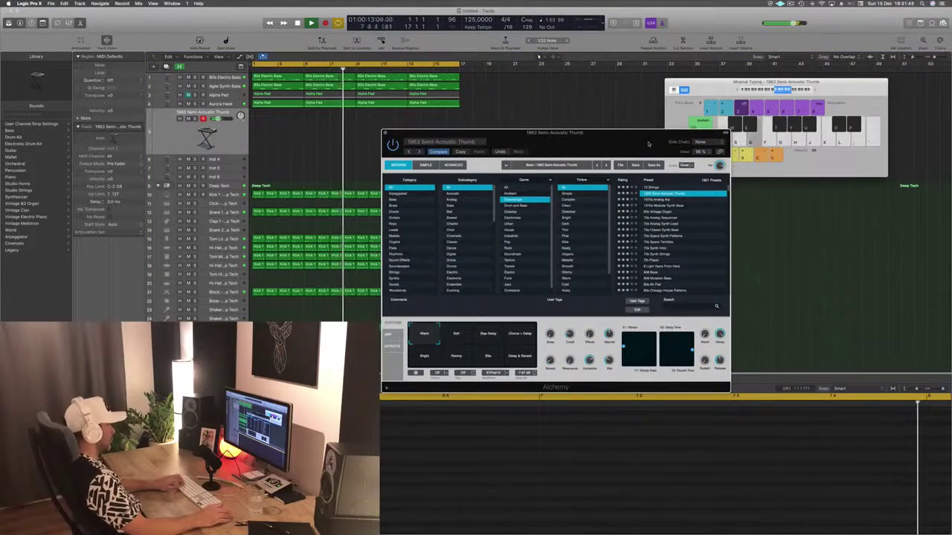
{"action": "left_click", "coordinate": [660, 200]}
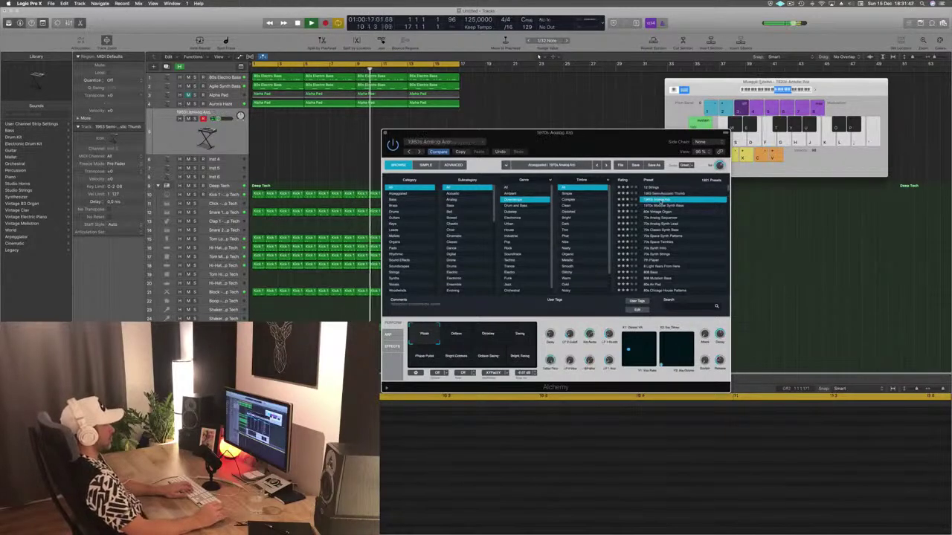
{"action": "left_click", "coordinate": [661, 206]}
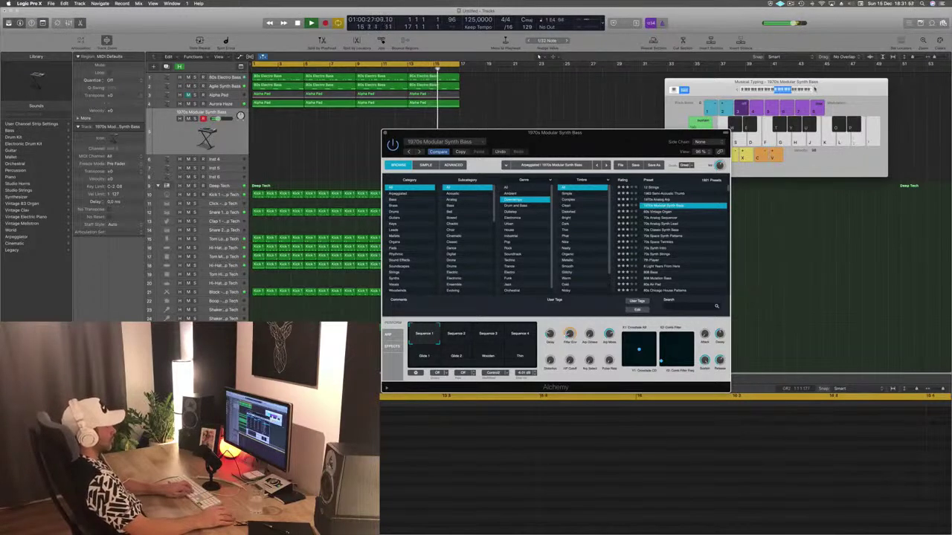
Play several notes on the Musical Typing keyboard to test the 1970s Modular Synth Bass sound against the track.
{"action": "left_click", "coordinate": [814, 89]}
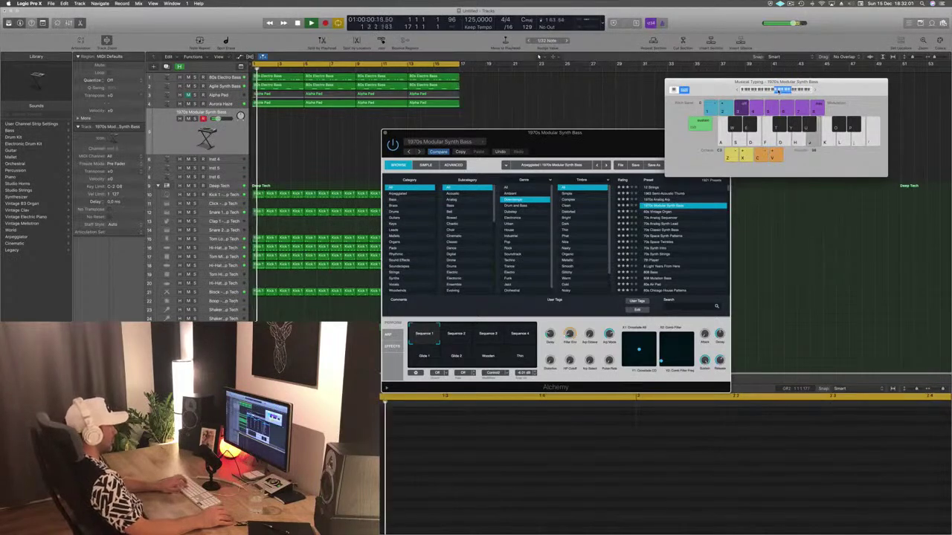
{"action": "key", "text": "f"}
{"action": "key", "text": "s"}
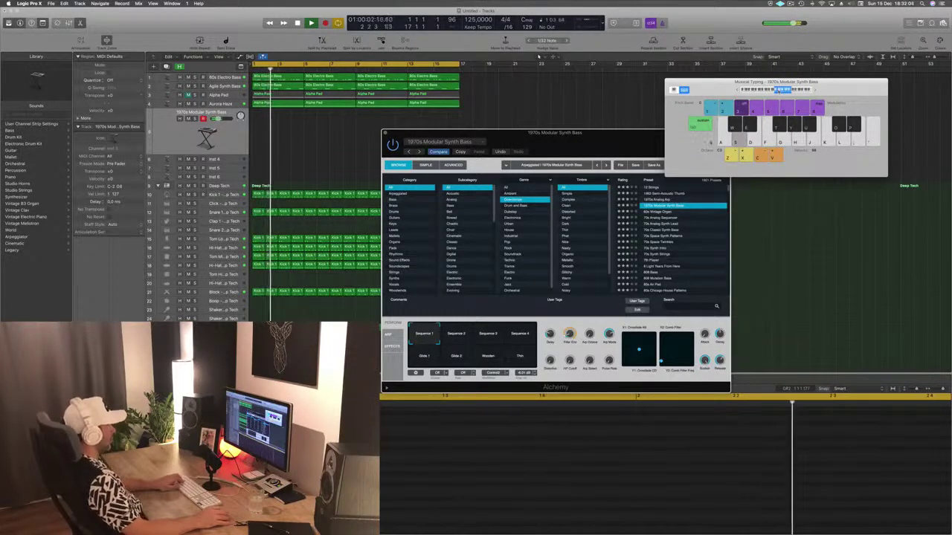
{"action": "key", "text": "d"}
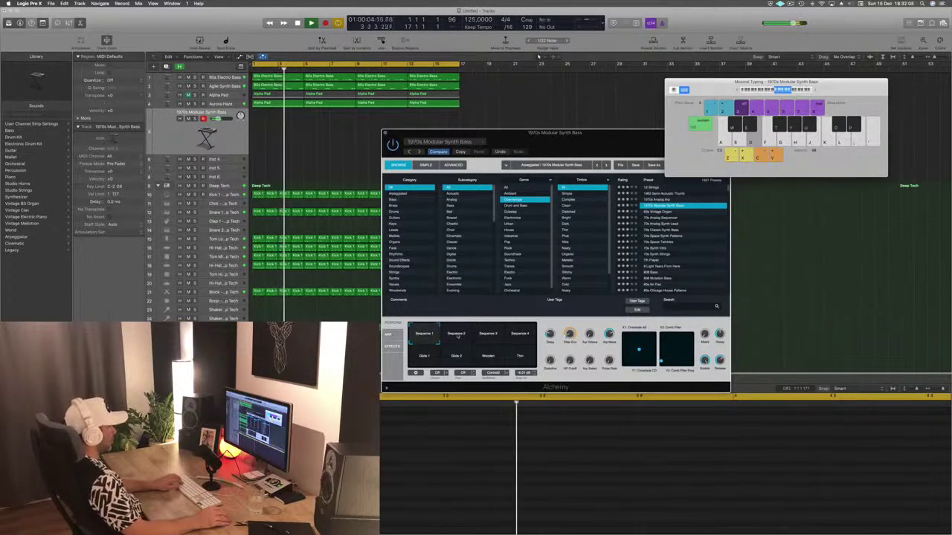
Audition the preset's performance snapshots from Sequence 2 through Thin, and return to Sequence 1.
{"action": "left_click", "coordinate": [457, 334]}
{"action": "left_click", "coordinate": [488, 334]}
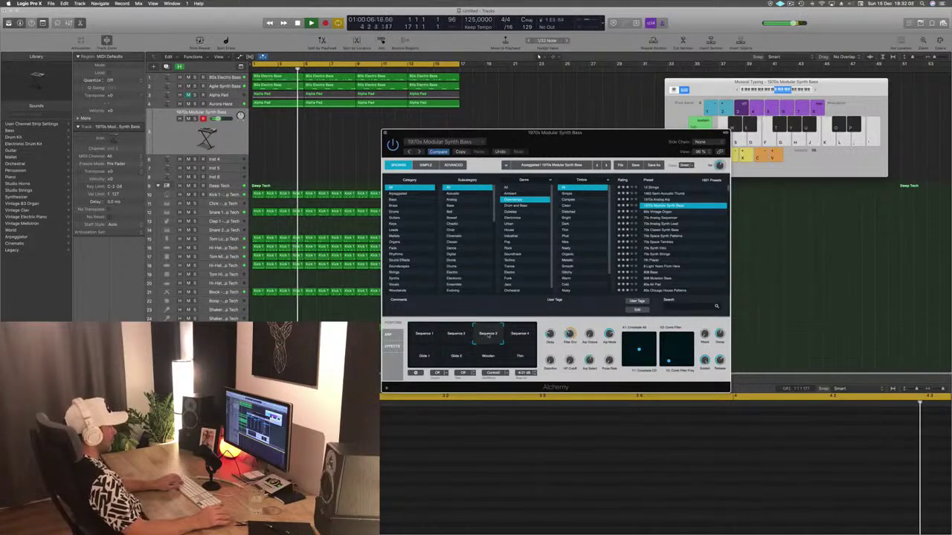
{"action": "left_click", "coordinate": [518, 335]}
{"action": "left_click", "coordinate": [428, 358]}
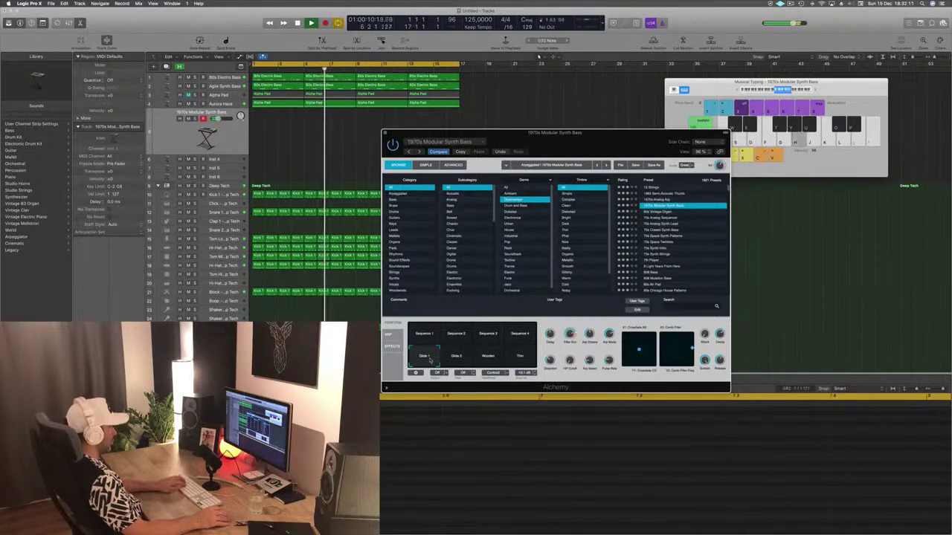
{"action": "left_click", "coordinate": [456, 358]}
{"action": "left_click", "coordinate": [487, 358]}
{"action": "left_click", "coordinate": [520, 358]}
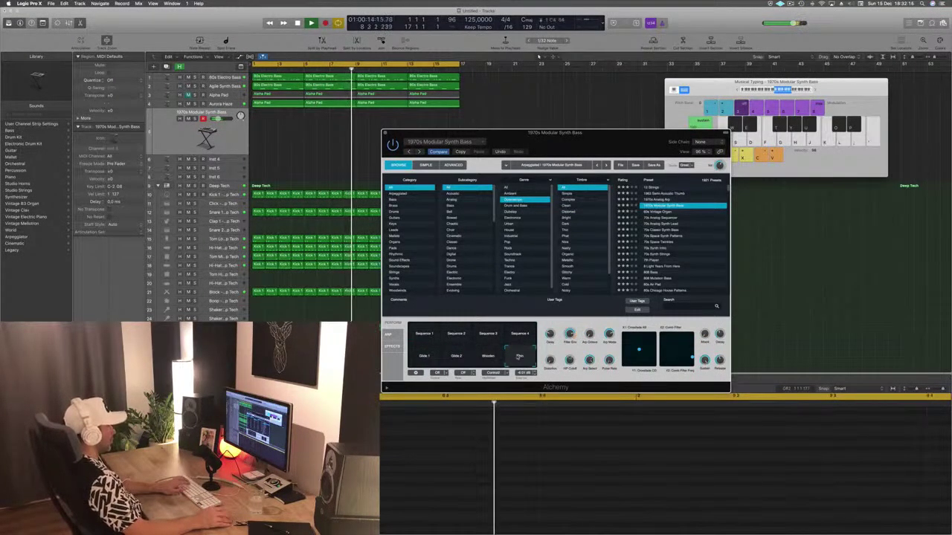
{"action": "left_click", "coordinate": [424, 333]}
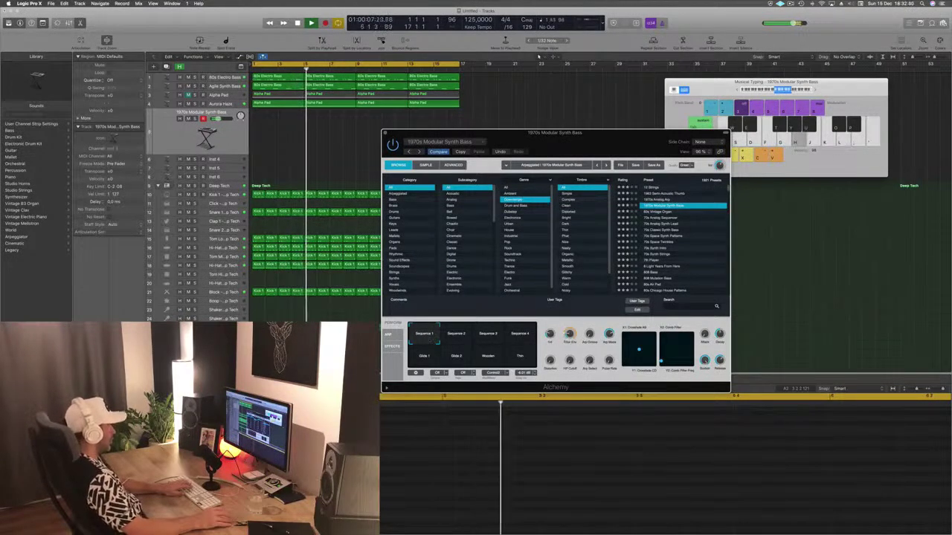
Try the arpeggiator of 1970s Modular Synth Bass, switching its mode from As Played to Chord and its key trigger to Off.
{"action": "left_click", "coordinate": [388, 333]}
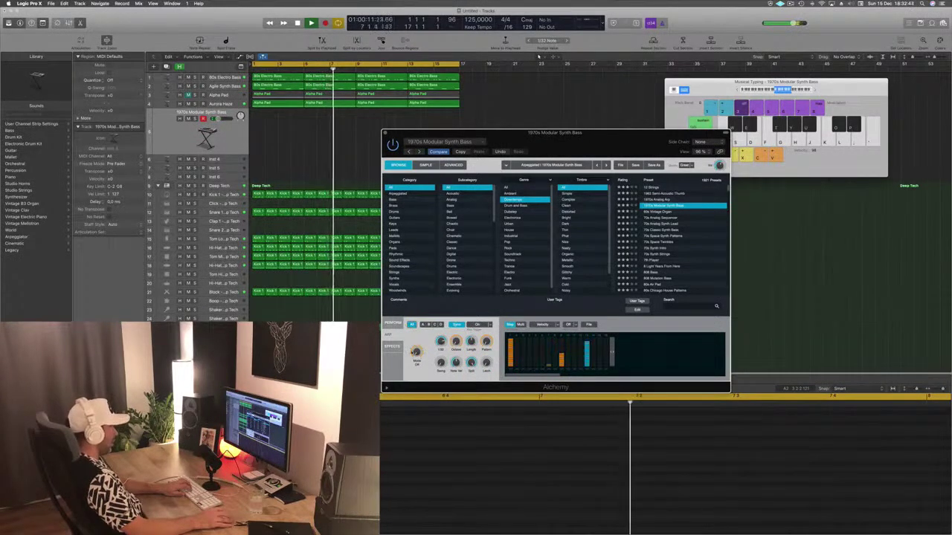
{"action": "left_click", "coordinate": [420, 368]}
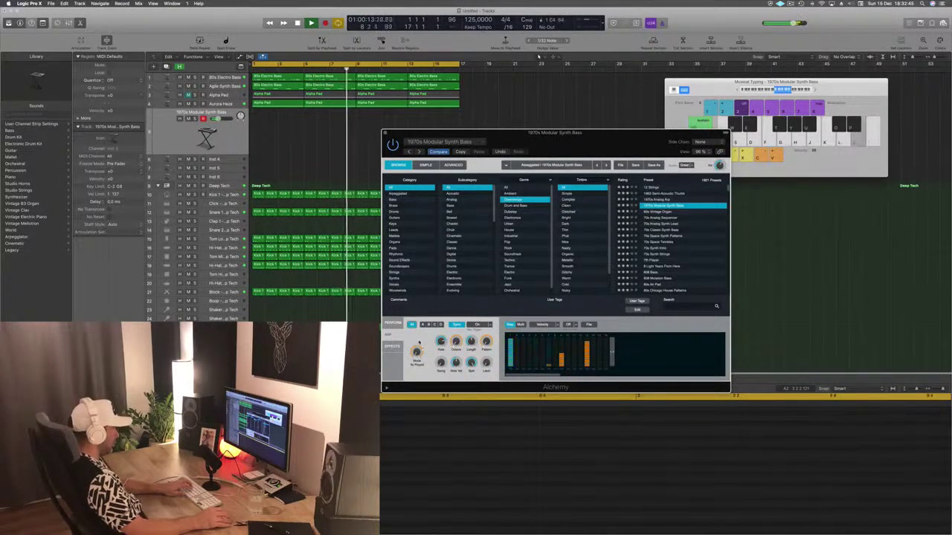
{"action": "left_click", "coordinate": [489, 325]}
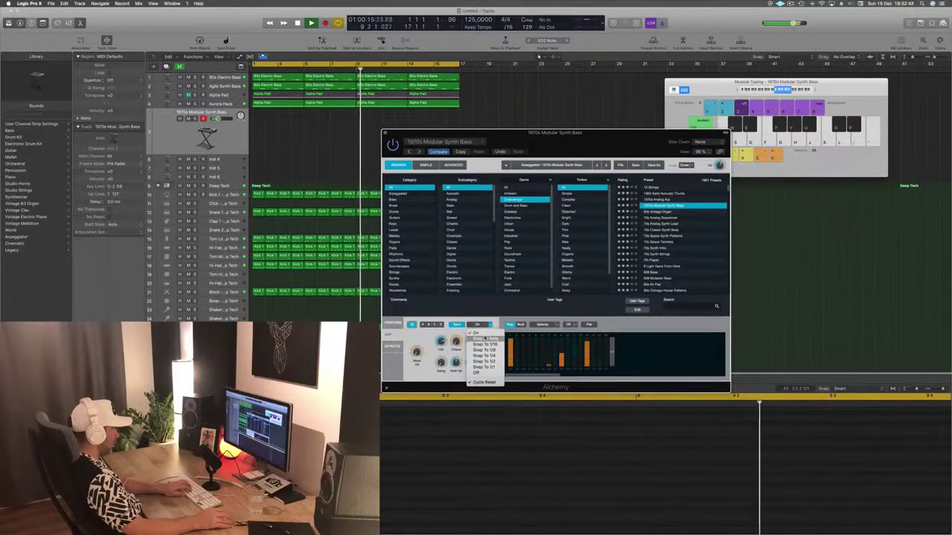
{"action": "left_click", "coordinate": [477, 372]}
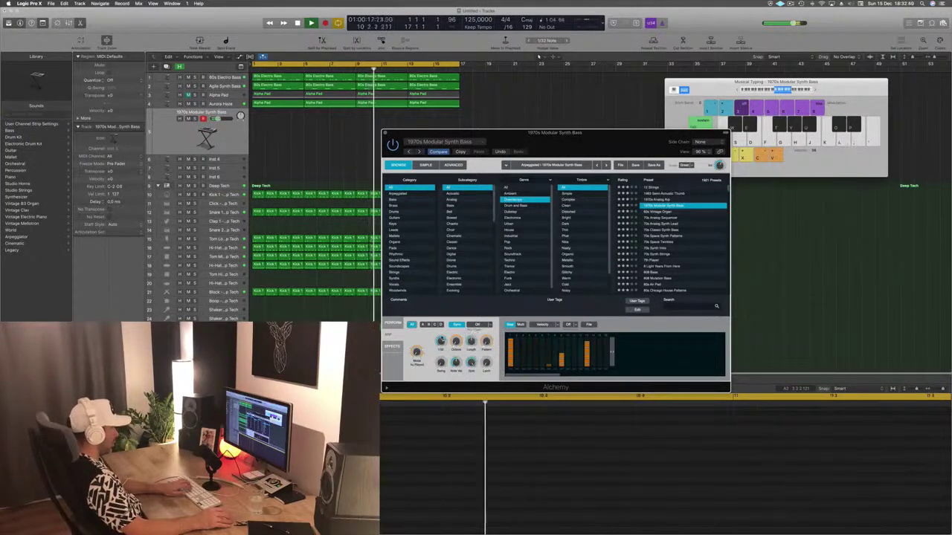
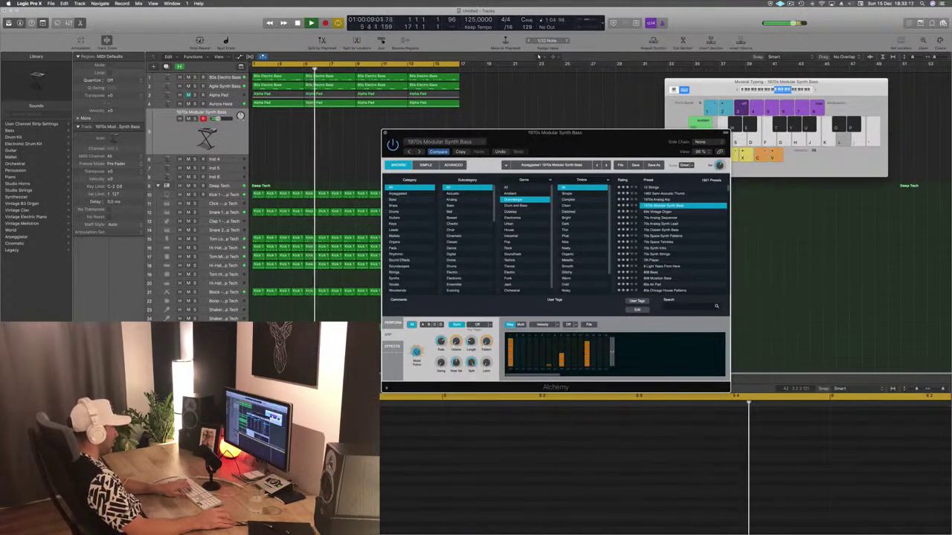
{"action": "left_click_drag", "start_coordinate": [416, 353], "coordinate": [417, 345]}
{"action": "key", "text": "h"}
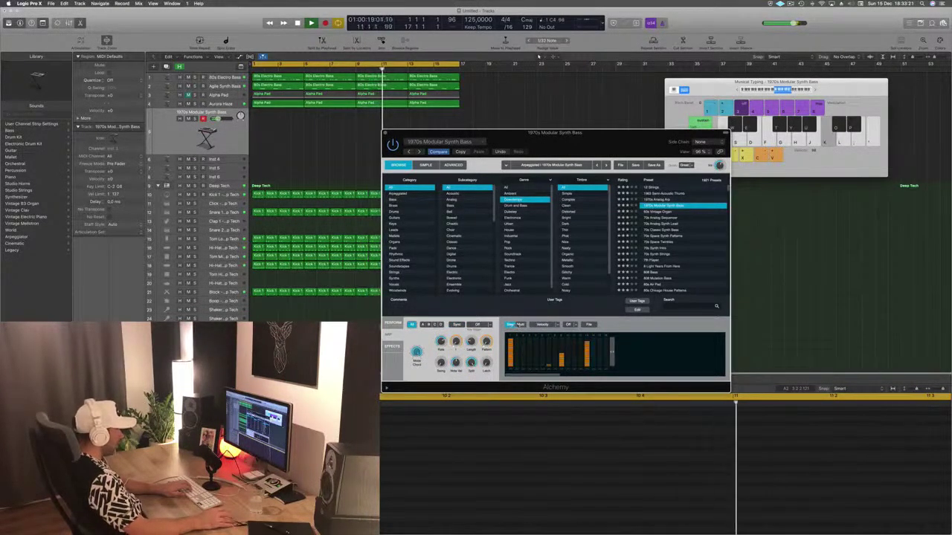
Switch the arpeggiator sequencer to Multi, open the source A arpeggiator, and test it with a note.
{"action": "left_click", "coordinate": [520, 325]}
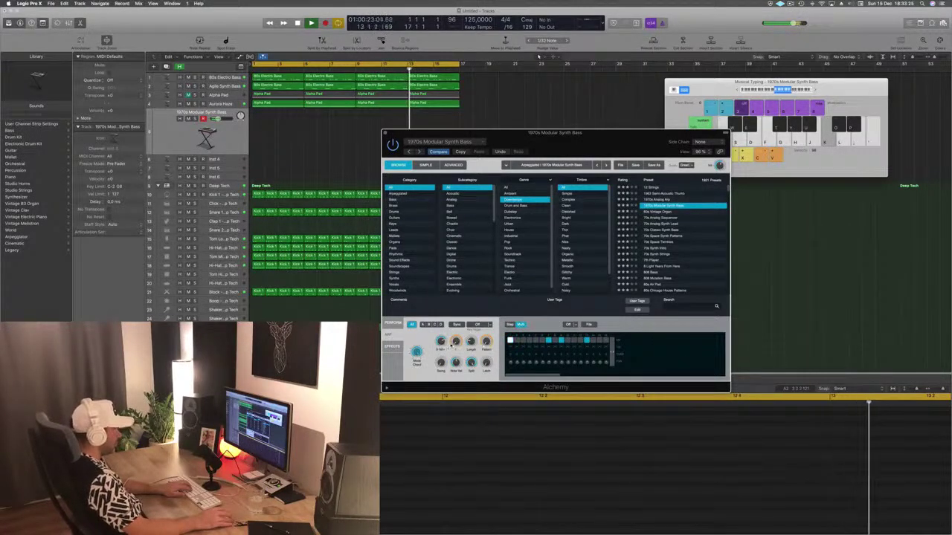
{"action": "left_click", "coordinate": [424, 325]}
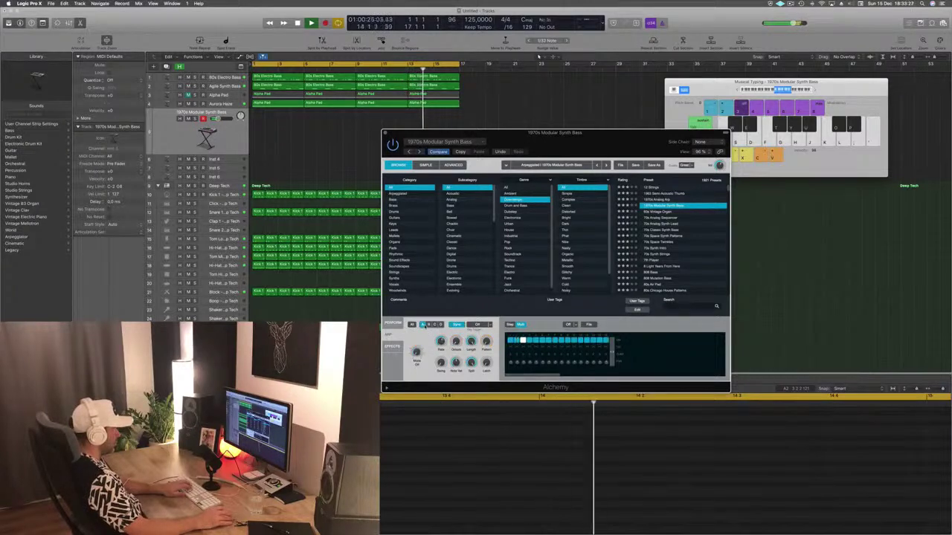
{"action": "key", "text": "l"}
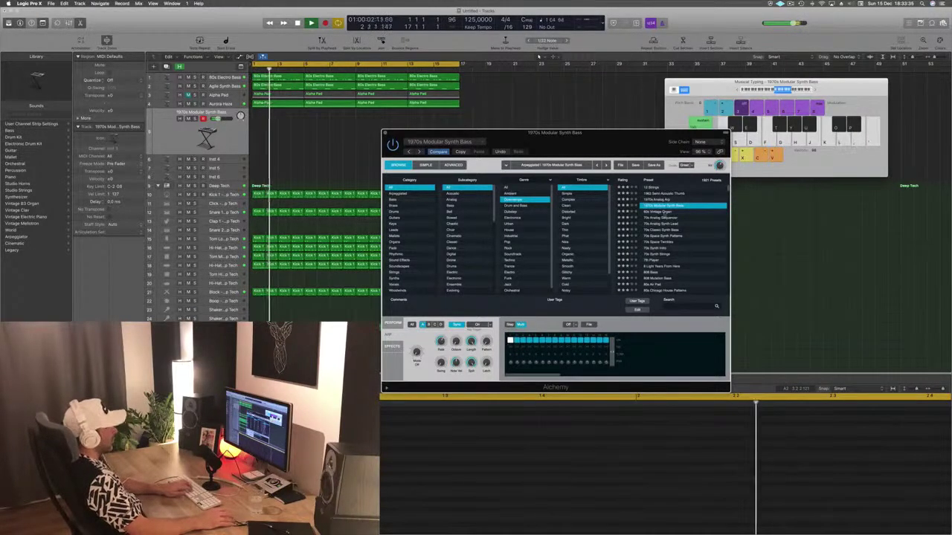
Audition the 60s Vintage Organ, 70s Analog Sequencer and 70s Classic Synth Bass presets, checking the sequencer preset's source A arpeggiator.
{"action": "left_click", "coordinate": [663, 212]}
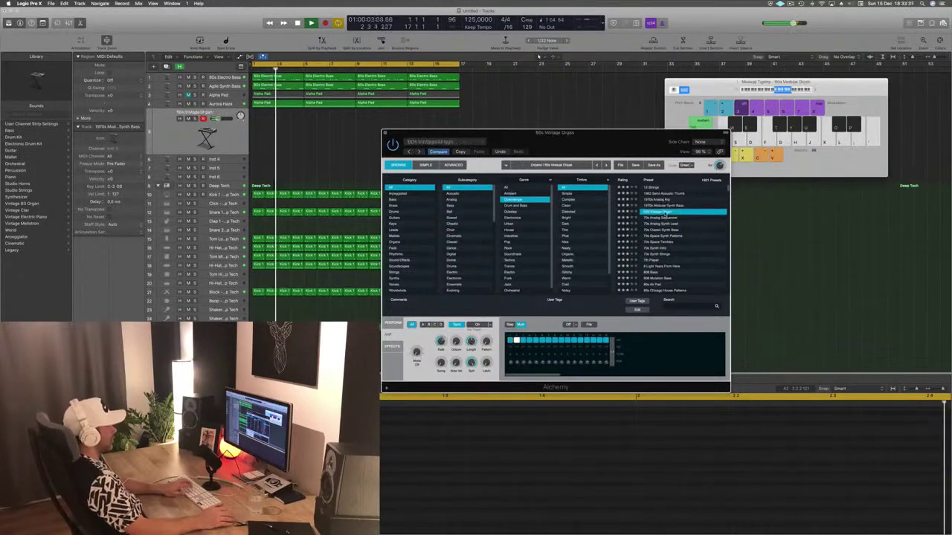
{"action": "left_click", "coordinate": [665, 218]}
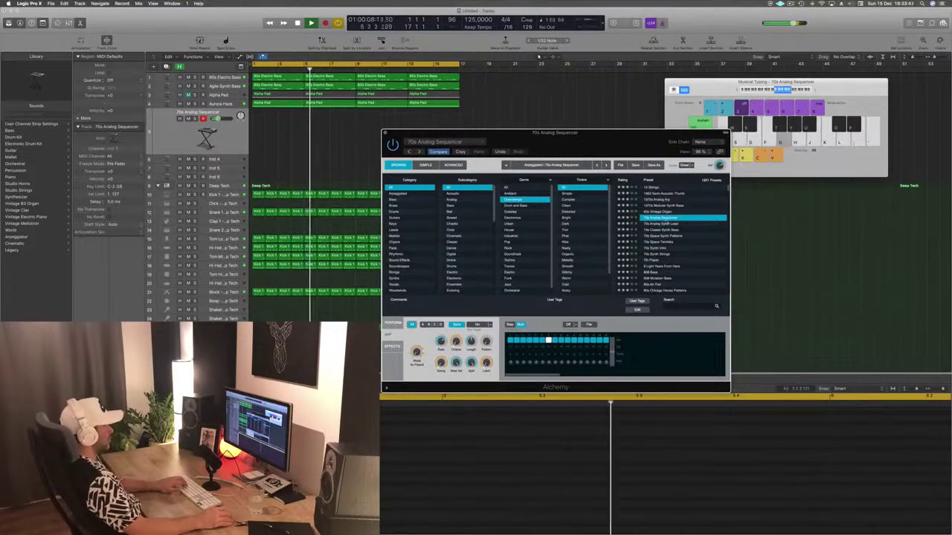
{"action": "left_click", "coordinate": [423, 325]}
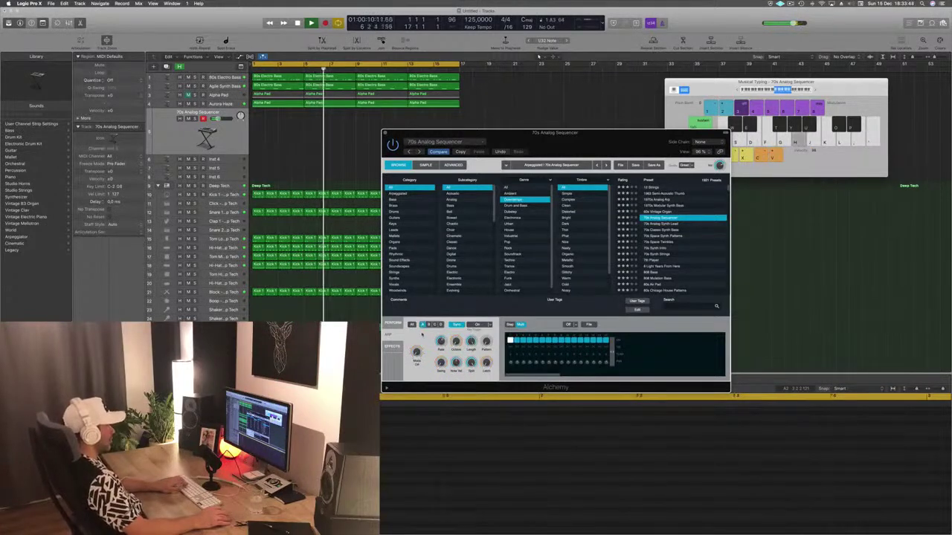
{"action": "left_click", "coordinate": [671, 231]}
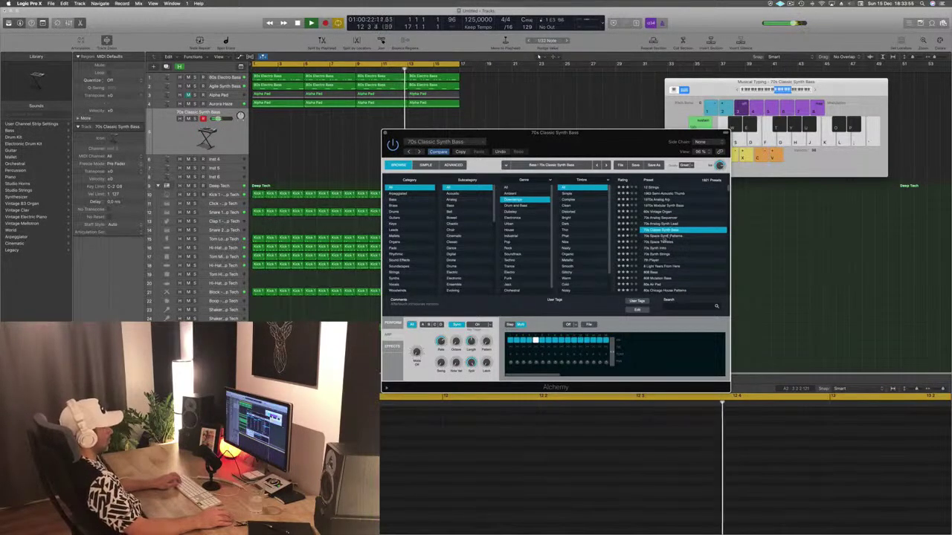
Audition the Alchemy presets from 70s Space Synth Patterns through 7th Player and 8 Light Years From Here.
{"action": "left_click", "coordinate": [664, 236]}
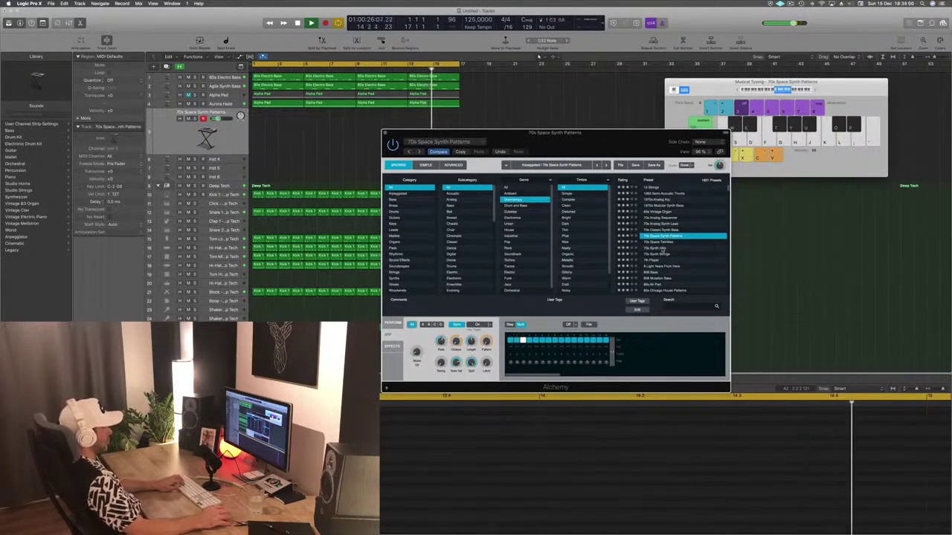
{"action": "left_click", "coordinate": [661, 249]}
{"action": "left_click", "coordinate": [658, 262]}
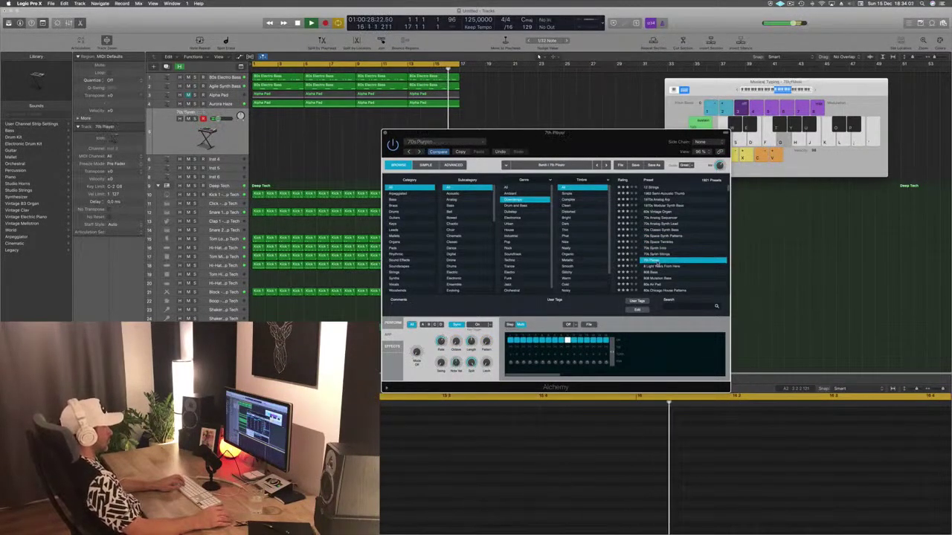
{"action": "left_click", "coordinate": [658, 266]}
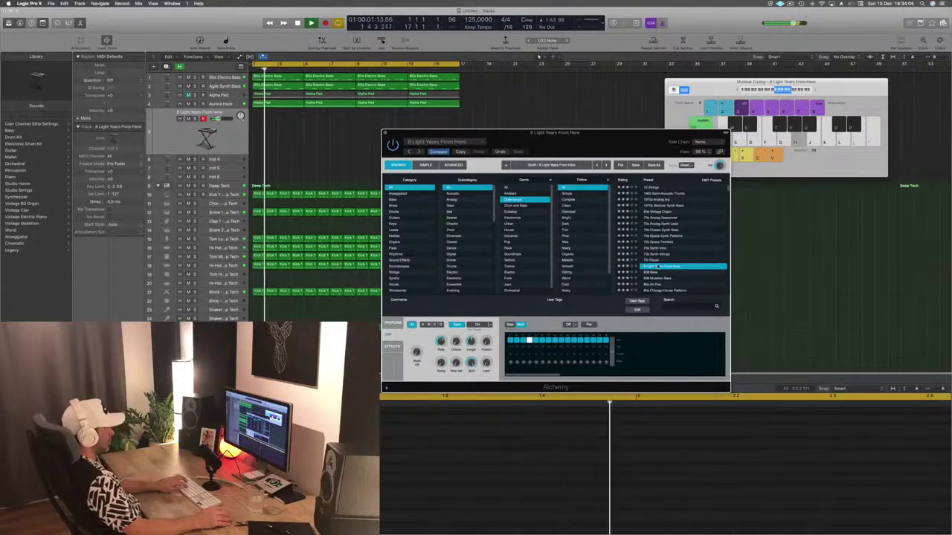
{"action": "key", "text": "d"}
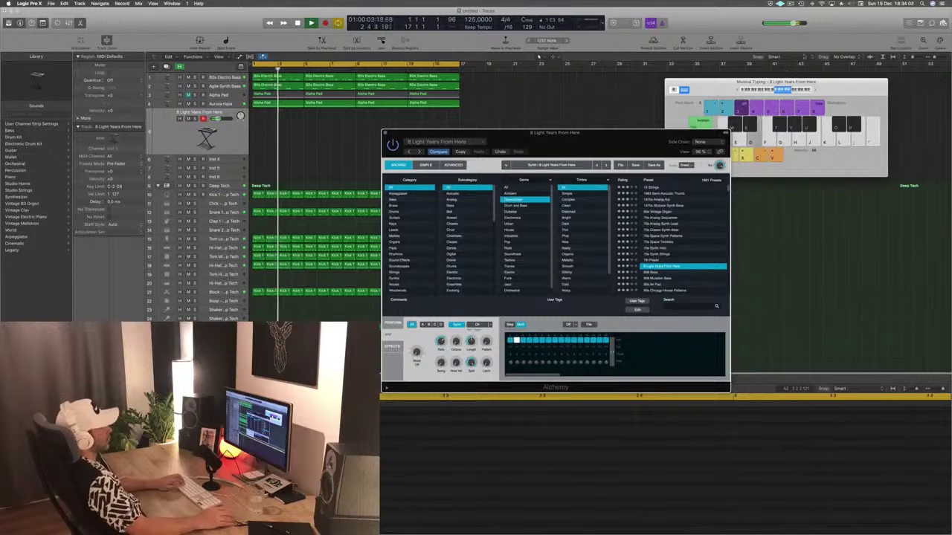
Lower the Musical Typing octave range and move the Alchemy window up, testing a note on 8 Light Years From Here.
{"action": "left_click", "coordinate": [678, 115]}
{"action": "key", "text": "d"}
{"action": "key", "text": "z"}
{"action": "left_click_drag", "start_coordinate": [587, 136], "coordinate": [580, 57]}
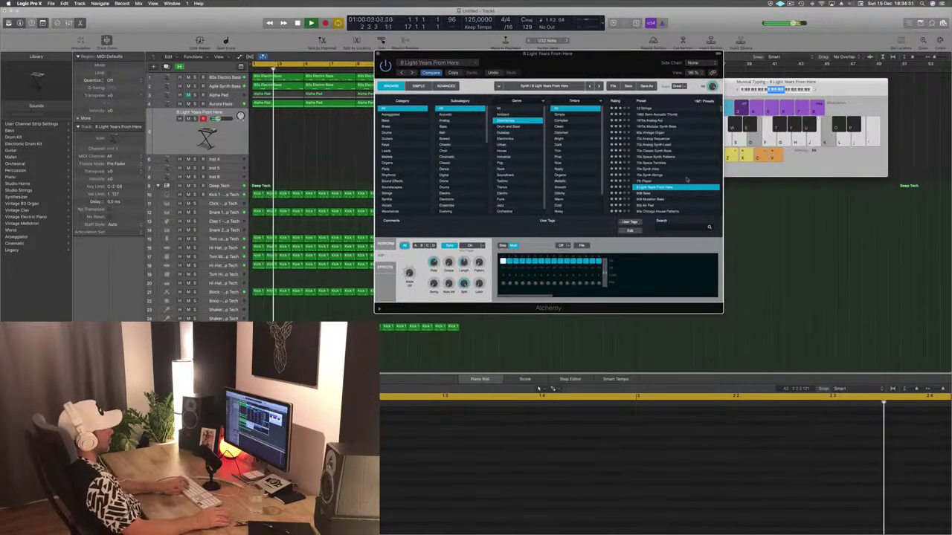
{"action": "left_click_drag", "start_coordinate": [775, 90], "coordinate": [788, 91]}
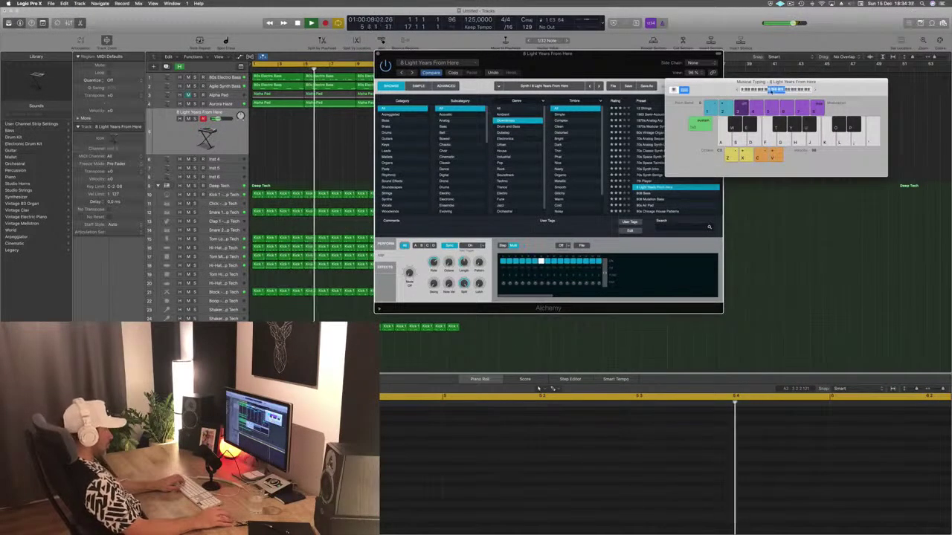
Audition the presets following 8 Light Years From Here, including 80s Chicago House Patterns and 80s Glassy Electric Piano.
{"action": "key", "text": "Down"}
{"action": "key", "text": "Down"}
{"action": "key", "text": "Down"}
{"action": "scroll", "coordinate": [652, 205], "scroll_direction": "down", "scroll_amount": 3}
{"action": "left_click", "coordinate": [667, 183]}
{"action": "scroll", "coordinate": [667, 167], "scroll_direction": "down", "scroll_amount": 2}
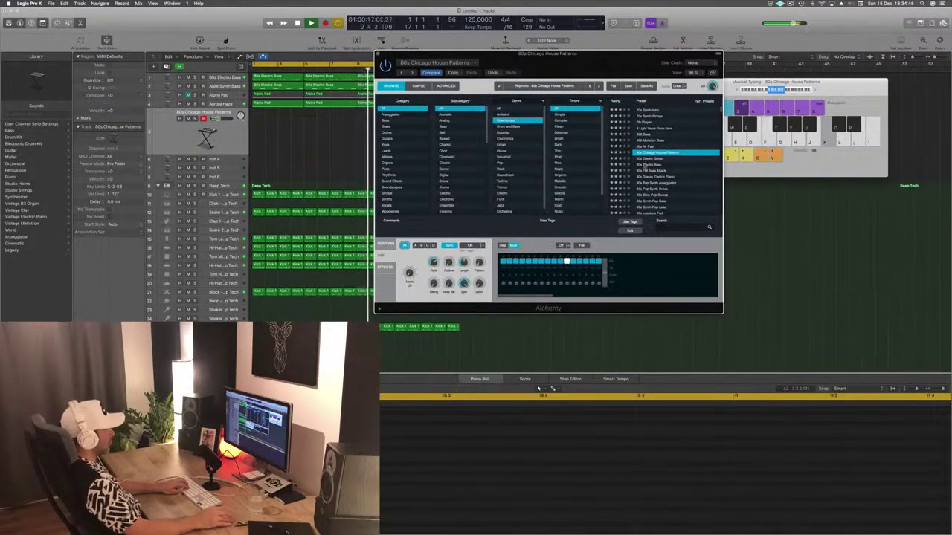
{"action": "left_click", "coordinate": [658, 177]}
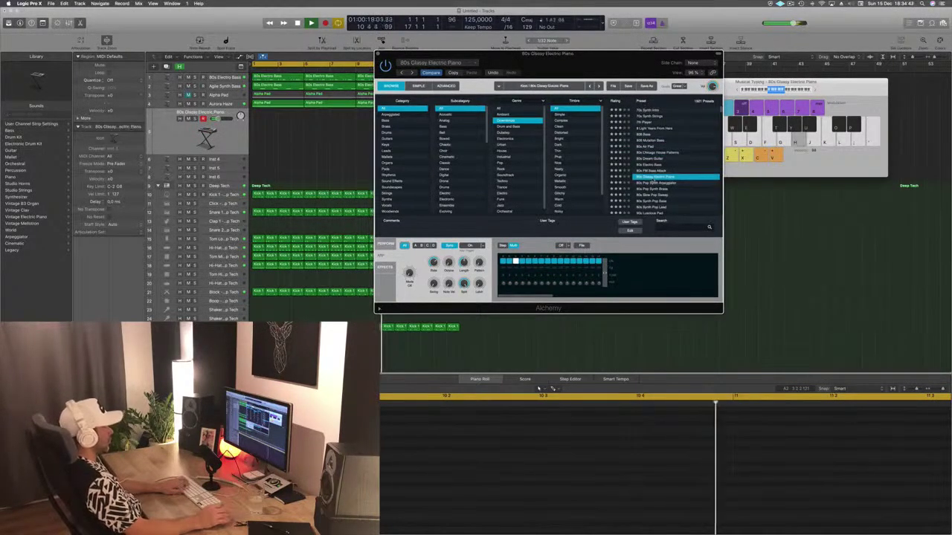
Audition the 80s Slow Pop Sweep and Abstracted Possibilities presets in Alchemy.
{"action": "scroll", "coordinate": [655, 179], "scroll_direction": "down", "scroll_amount": 2}
{"action": "left_click", "coordinate": [662, 165]}
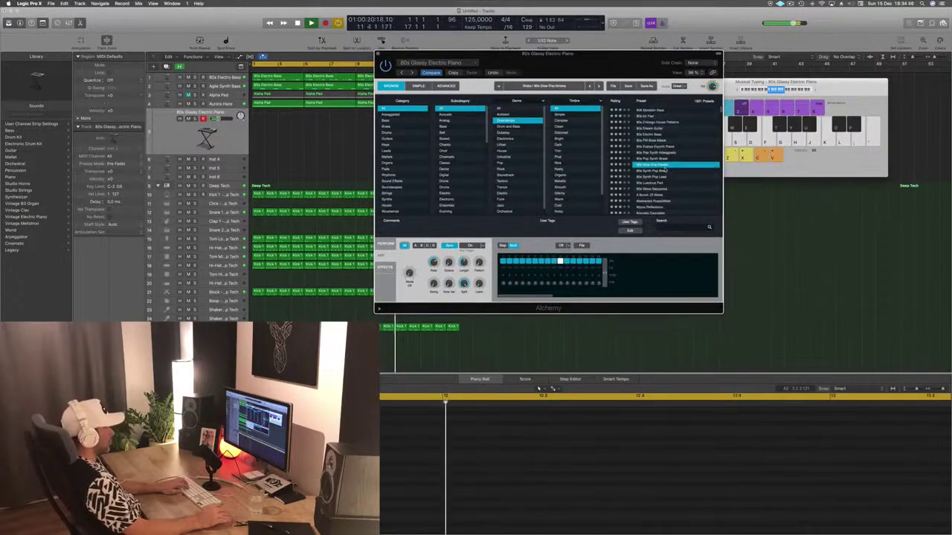
{"action": "scroll", "coordinate": [662, 175], "scroll_direction": "down", "scroll_amount": 2}
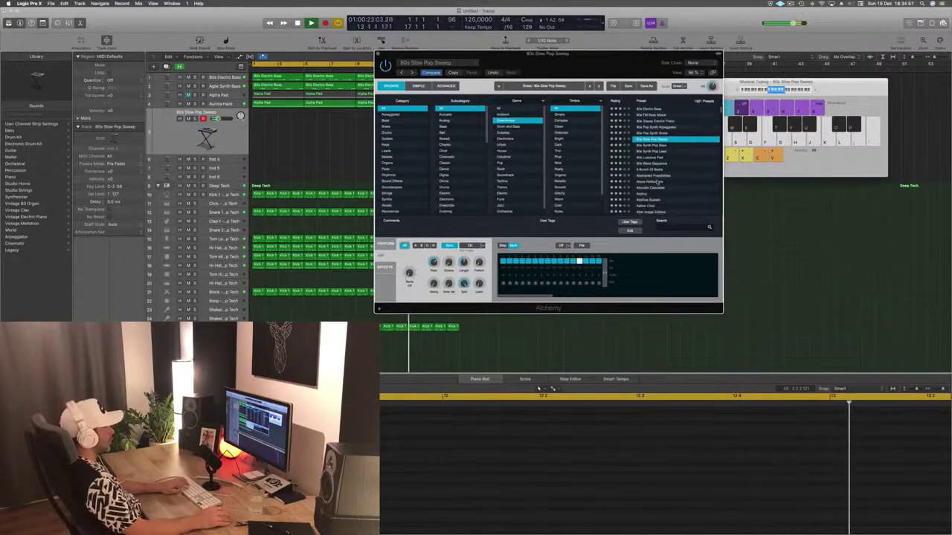
{"action": "left_click", "coordinate": [666, 176]}
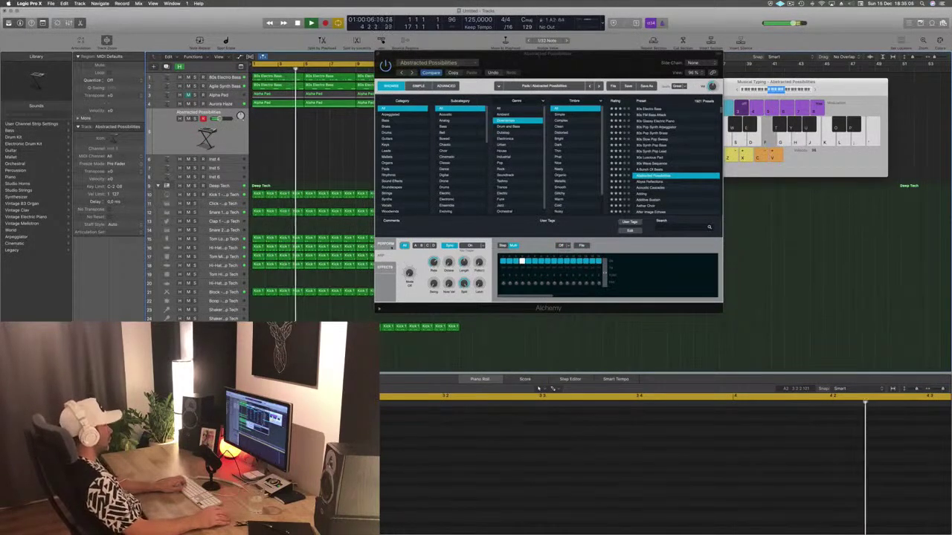
Audition the Abstracted Possibilities performance snapshots from Soft Sweep through Jittery, playing a note on several of them.
{"action": "left_click", "coordinate": [384, 266]}
{"action": "left_click", "coordinate": [452, 254]}
{"action": "key", "text": "f"}
{"action": "left_click", "coordinate": [484, 255]}
{"action": "key", "text": "f"}
{"action": "left_click", "coordinate": [512, 254]}
{"action": "key", "text": "f"}
{"action": "left_click", "coordinate": [417, 276]}
{"action": "left_click", "coordinate": [450, 276]}
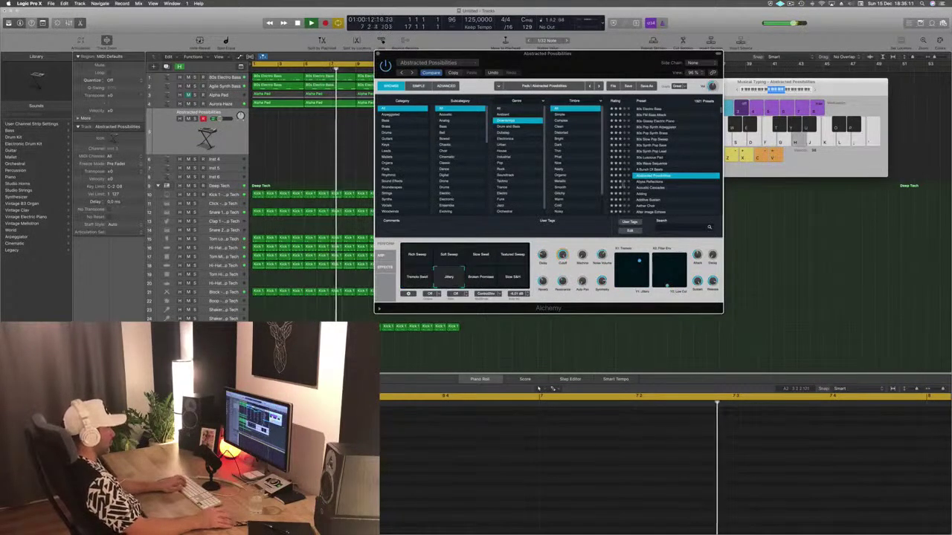
Load the 12 Strings preset in Alchemy and raise the Musical Typing range to test it.
{"action": "scroll", "coordinate": [672, 157], "scroll_direction": "up", "scroll_amount": 5}
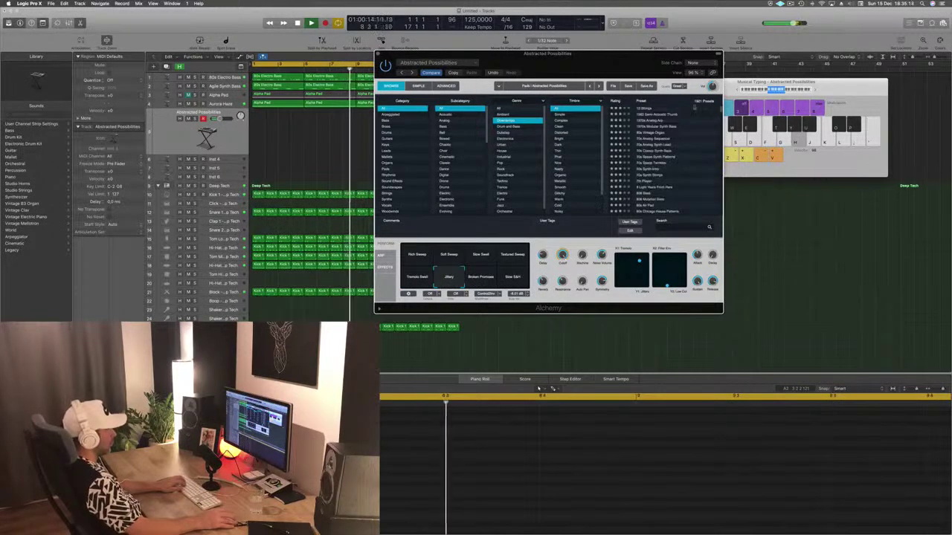
{"action": "left_click", "coordinate": [644, 109]}
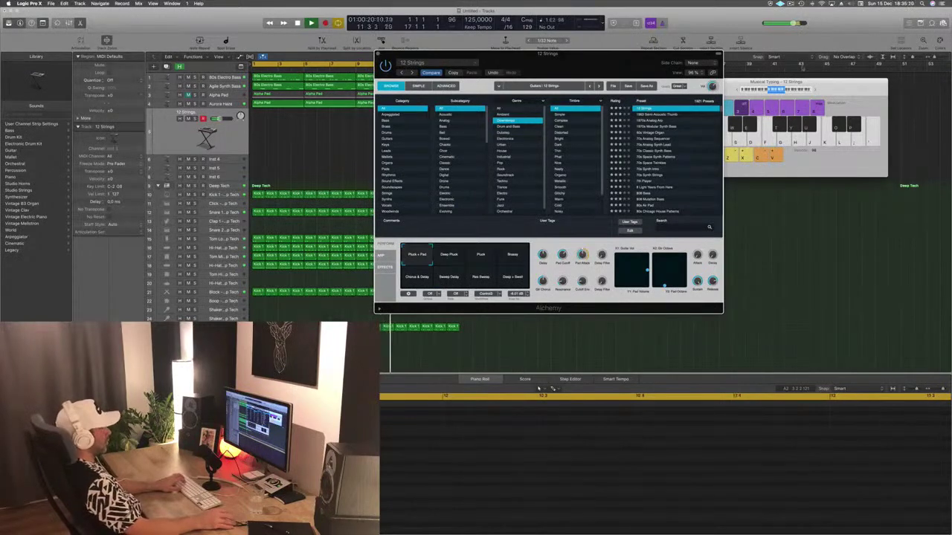
{"action": "left_click", "coordinate": [786, 90]}
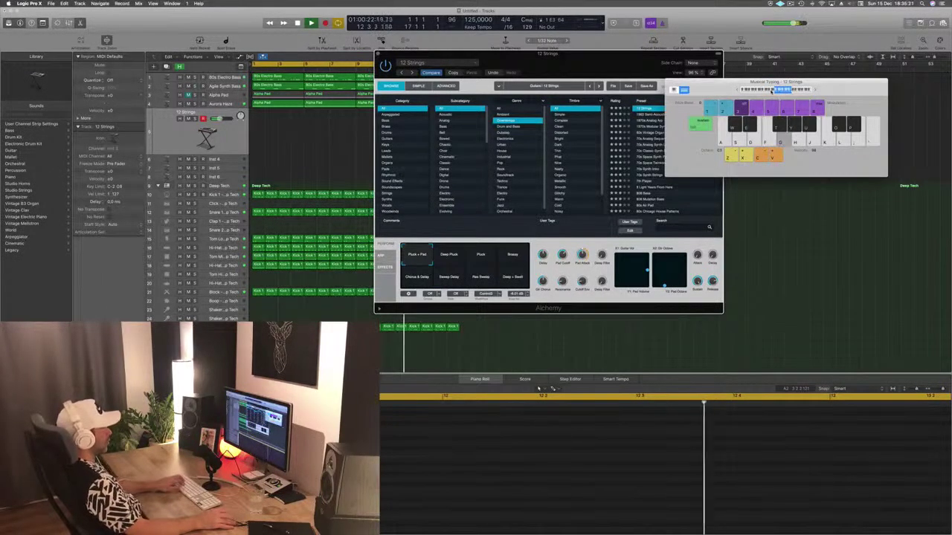
Audition the Deep Pluck snapshot of 12 Strings with notes in a higher Musical Typing octave range.
{"action": "left_click", "coordinate": [451, 257]}
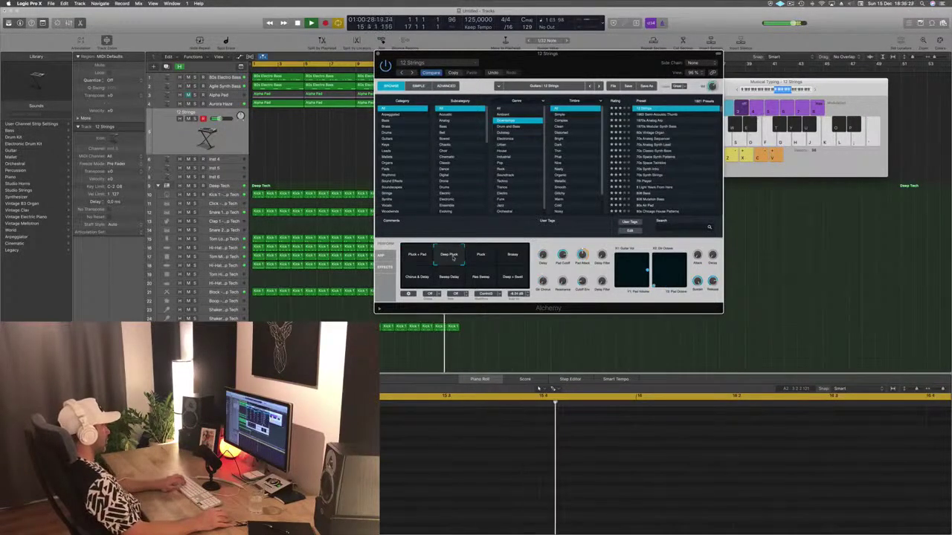
{"action": "left_click", "coordinate": [796, 92]}
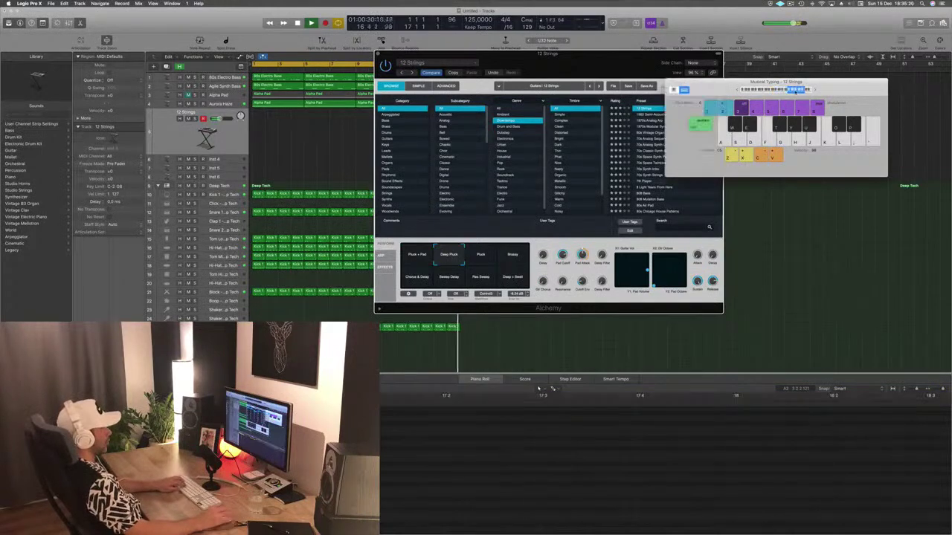
{"action": "key", "text": "g"}
{"action": "key", "text": "f"}
Select the Pluck snapshot, lower the Musical Typing octave range, and play a run of notes to test it.
{"action": "left_click", "coordinate": [480, 258]}
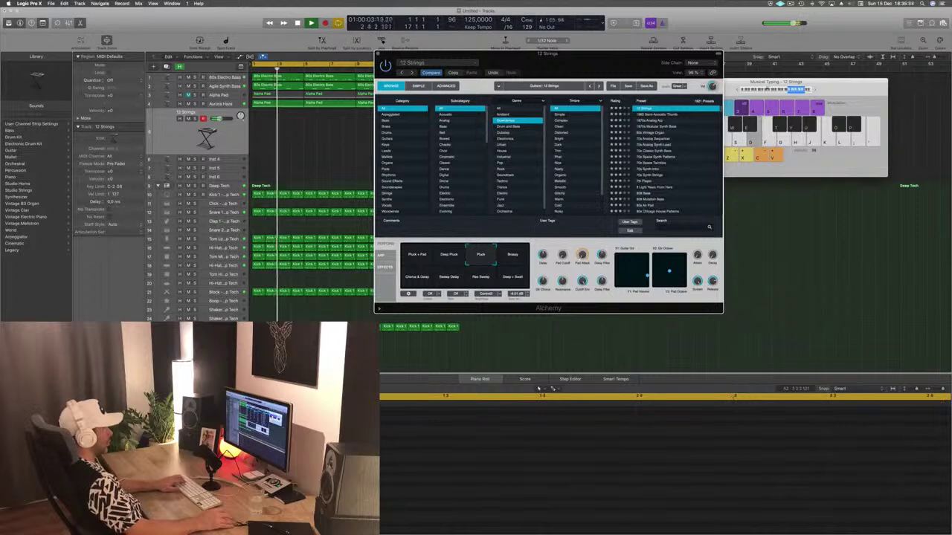
{"action": "left_click", "coordinate": [773, 90]}
{"action": "key", "text": "d"}
{"action": "key", "text": "f"}
{"action": "key", "text": "g"}
{"action": "key", "text": "j"}
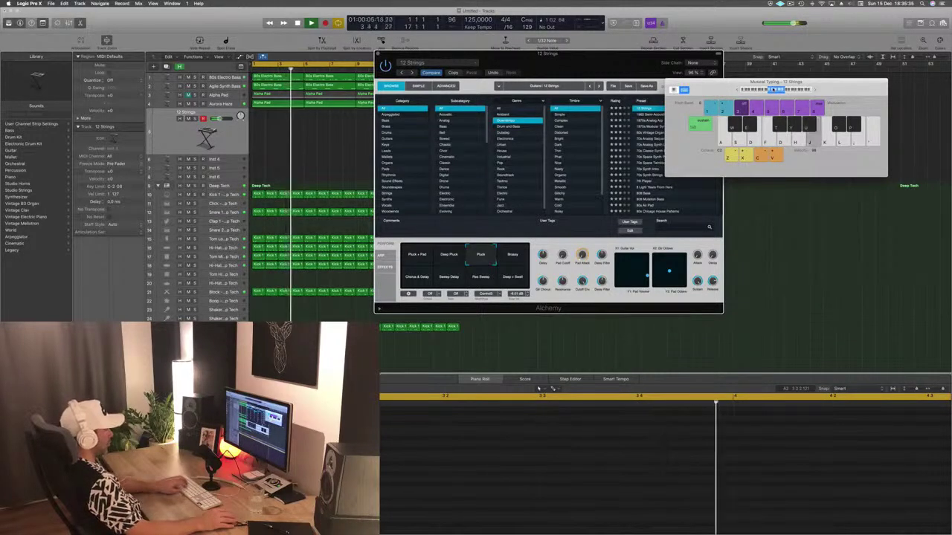
{"action": "key", "text": "j"}
{"action": "key", "text": "k"}
{"action": "key", "text": "l"}
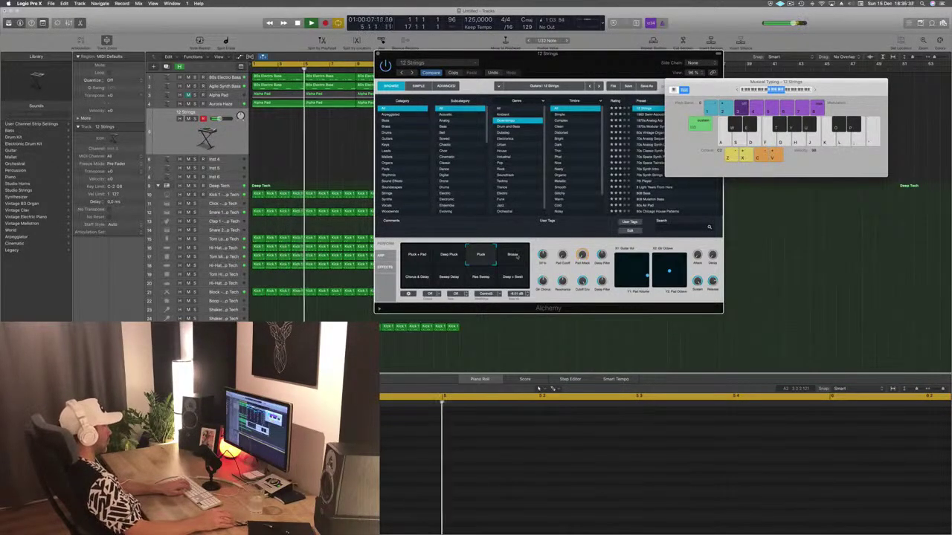
Audition the remaining 12 Strings performance snapshots, including Chorus & Delay and Sweep Delay, through Deep + Swell and play a test note.
{"action": "left_click", "coordinate": [520, 255]}
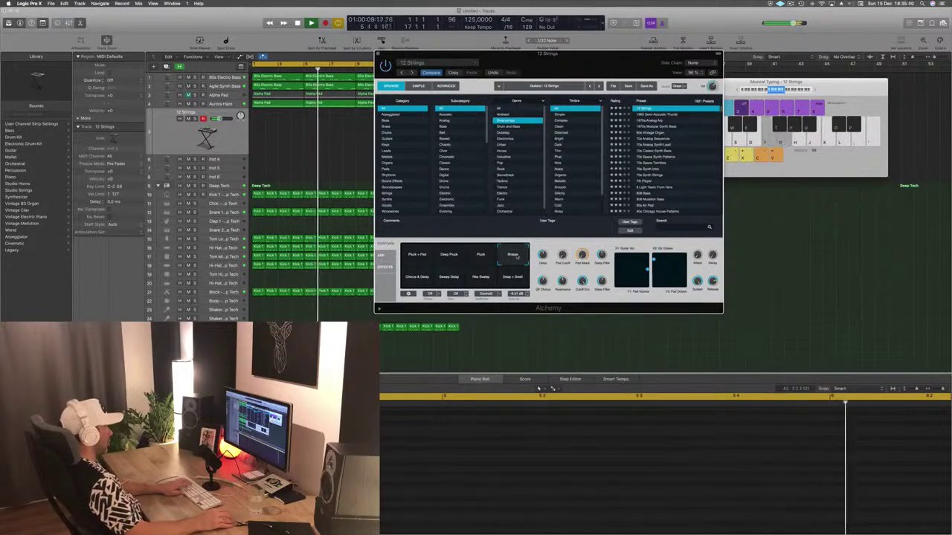
{"action": "left_click", "coordinate": [444, 279]}
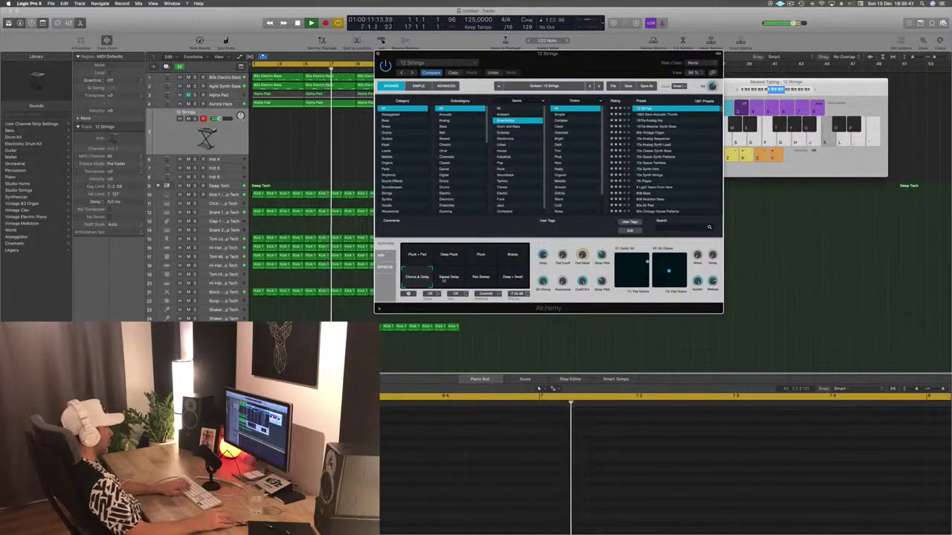
{"action": "left_click", "coordinate": [446, 278]}
{"action": "left_click", "coordinate": [490, 279]}
{"action": "left_click", "coordinate": [516, 277]}
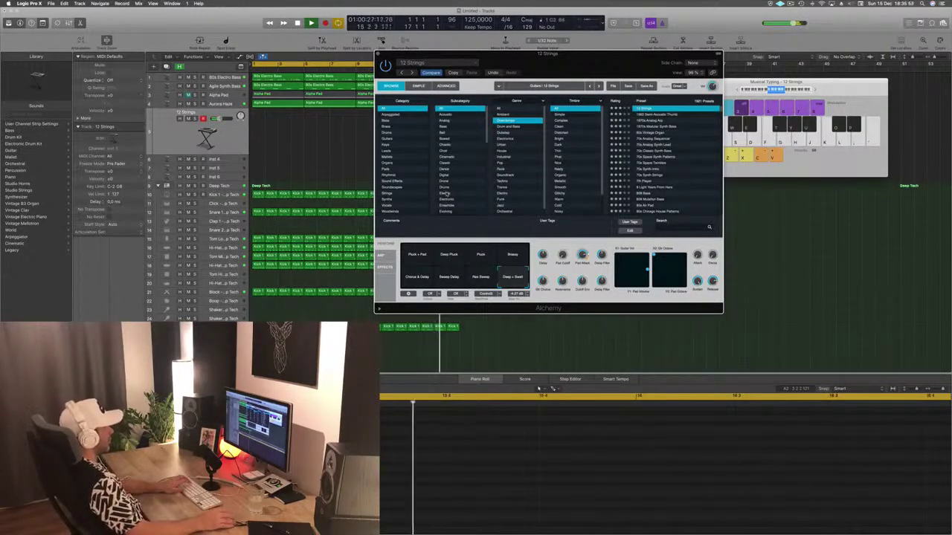
{"action": "scroll", "coordinate": [521, 178], "scroll_direction": "down", "scroll_amount": 1}
{"action": "key", "text": "h"}
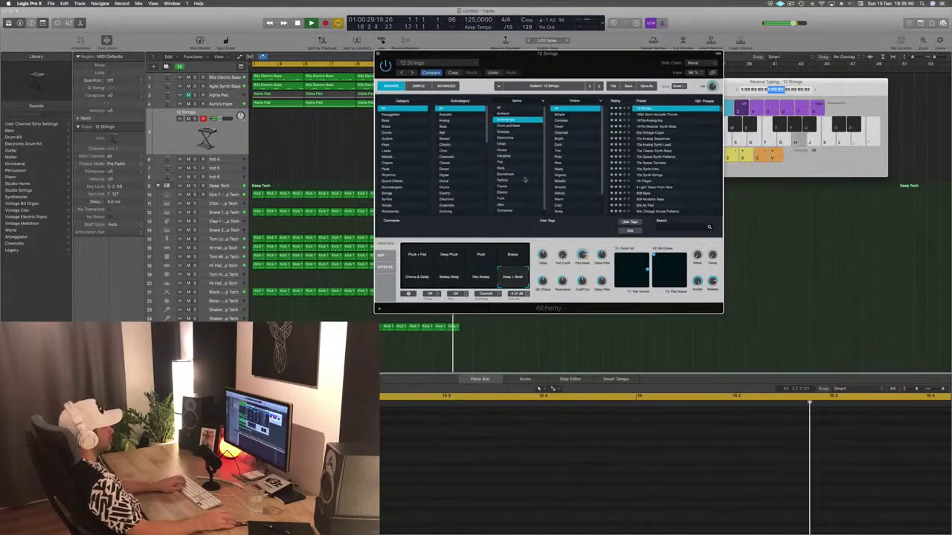
Filter the presets to the Techno genre, try 70s Synth Lead Hero, and load 70s Synth Strings.
{"action": "left_click", "coordinate": [508, 181]}
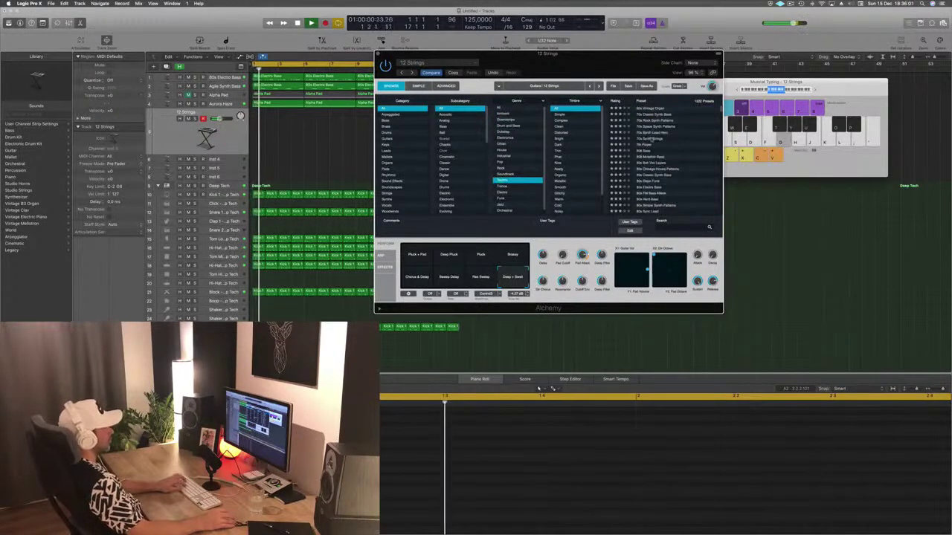
{"action": "left_click", "coordinate": [650, 133]}
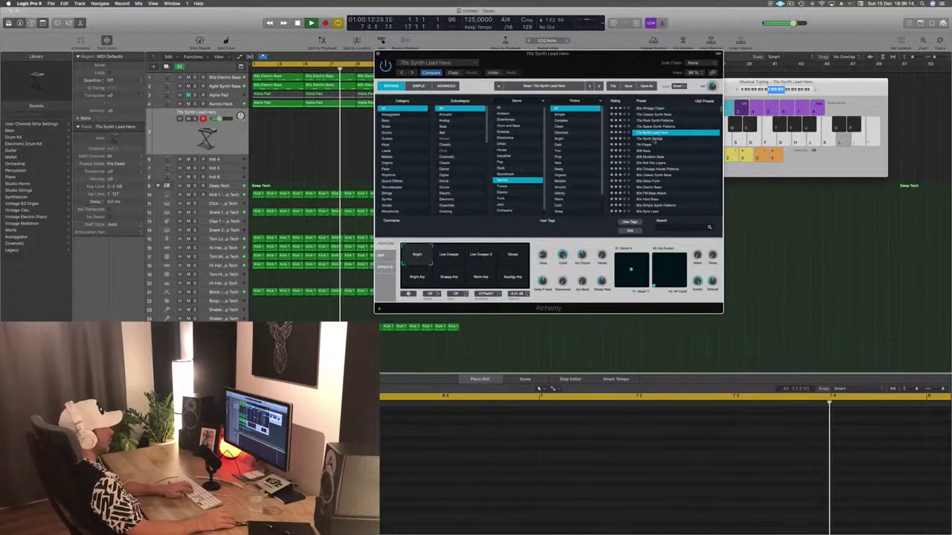
{"action": "key", "text": "Down"}
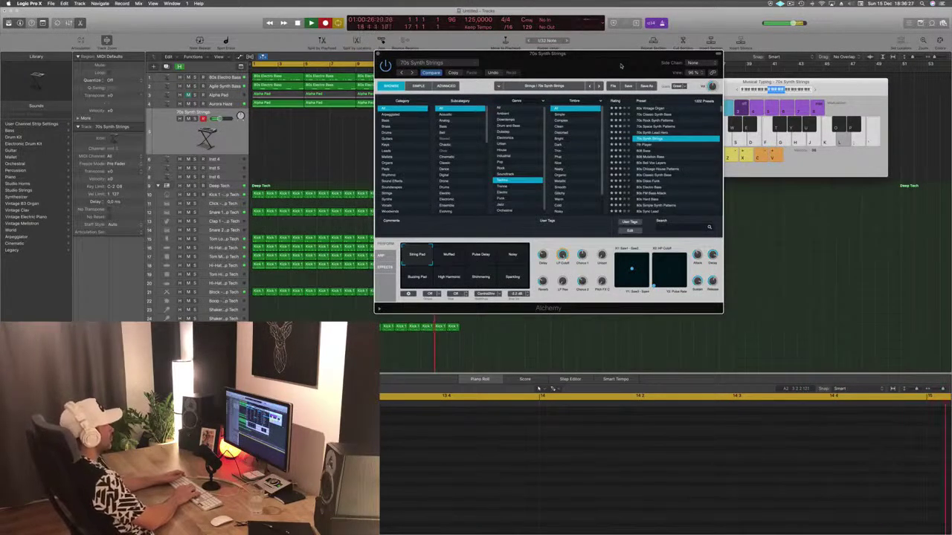
Rehearse a descending three-note phrase with 70s Synth Strings and record it from bar 5, holding the last note.
{"action": "key", "text": "apostrophe"}
{"action": "key", "text": "semicolon"}
{"action": "key", "text": "l"}
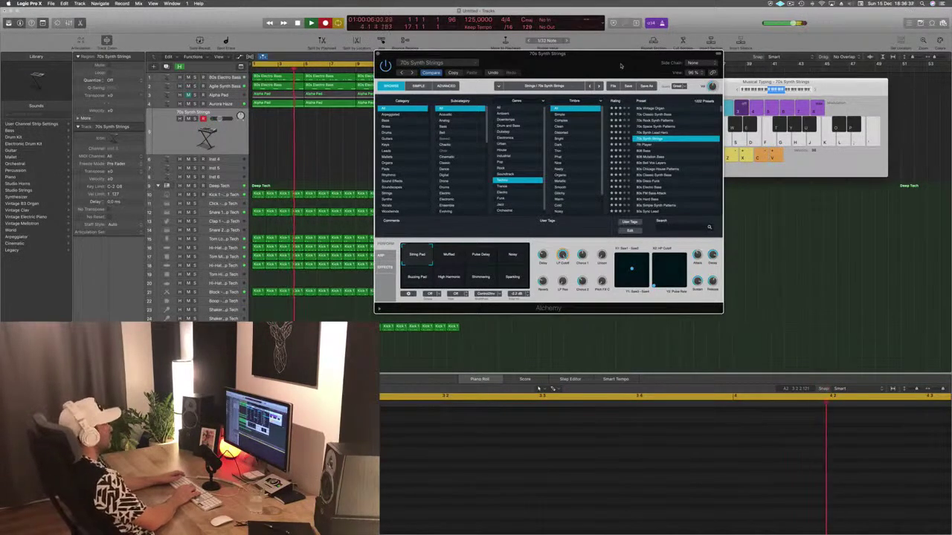
{"action": "key", "text": "apostrophe"}
{"action": "key", "text": "semicolon"}
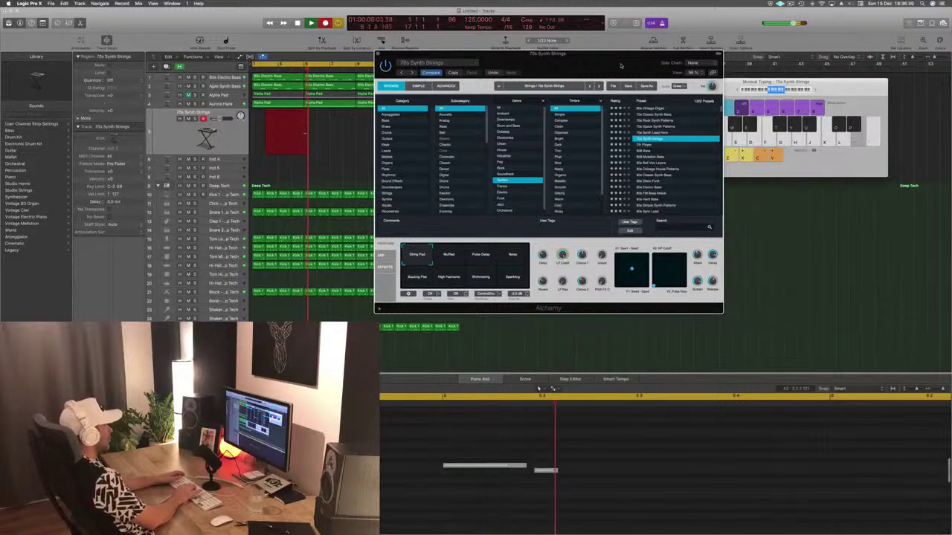
{"action": "key", "text": "l"}
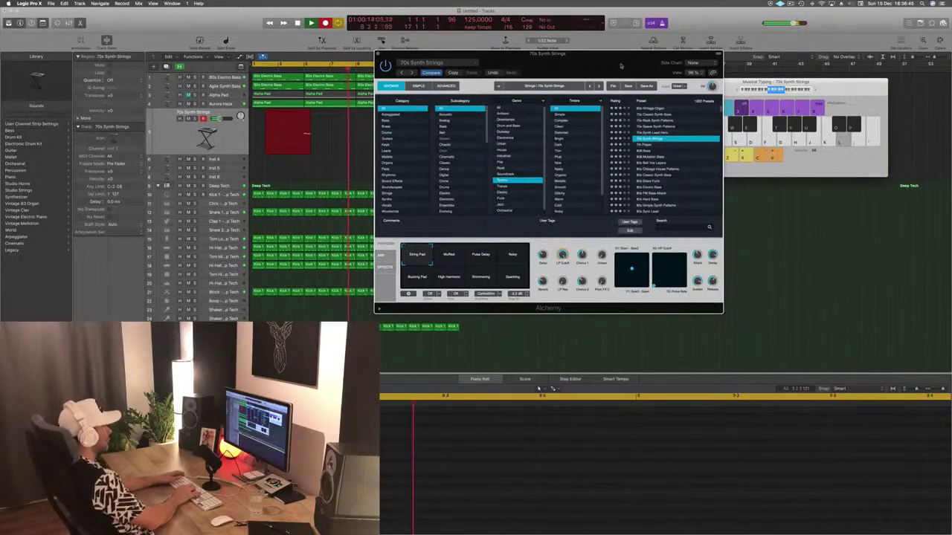
Record further repeats of the descending phrase through bar 14, holding the lowest note between repeats, and stop recording.
{"action": "key", "text": "apostrophe"}
{"action": "key", "text": "semicolon"}
{"action": "key", "text": "l"}
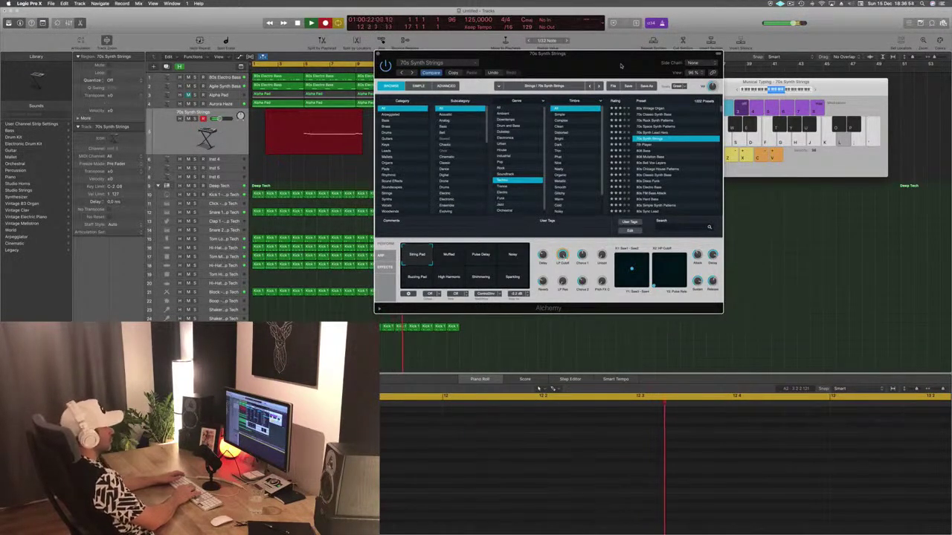
{"action": "key", "text": "apostrophe"}
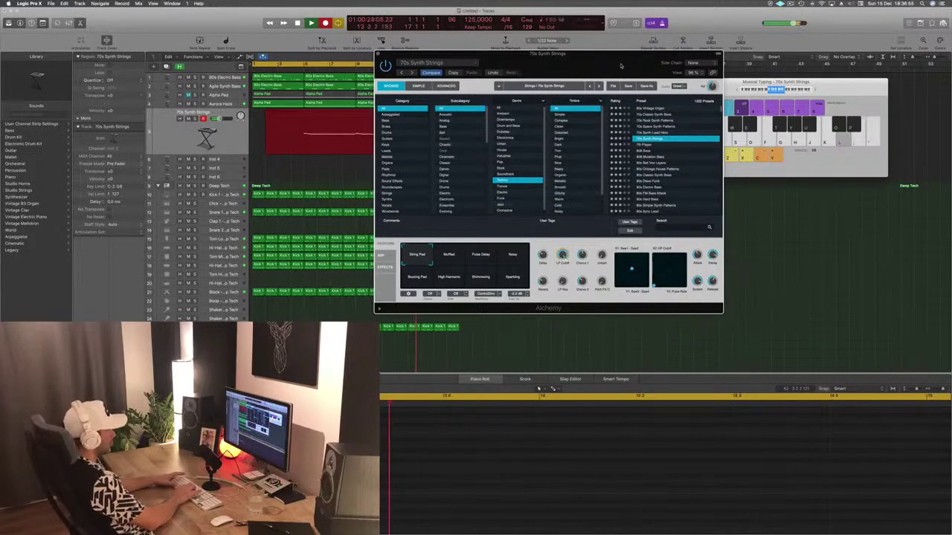
{"action": "key", "text": "apostrophe"}
{"action": "key", "text": "semicolon"}
{"action": "key", "text": "l"}
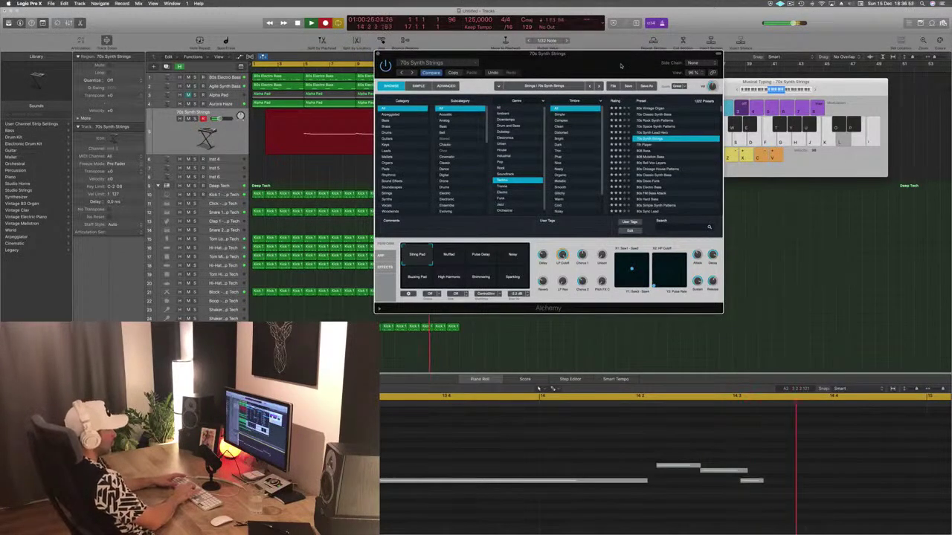
{"action": "key", "text": "space"}
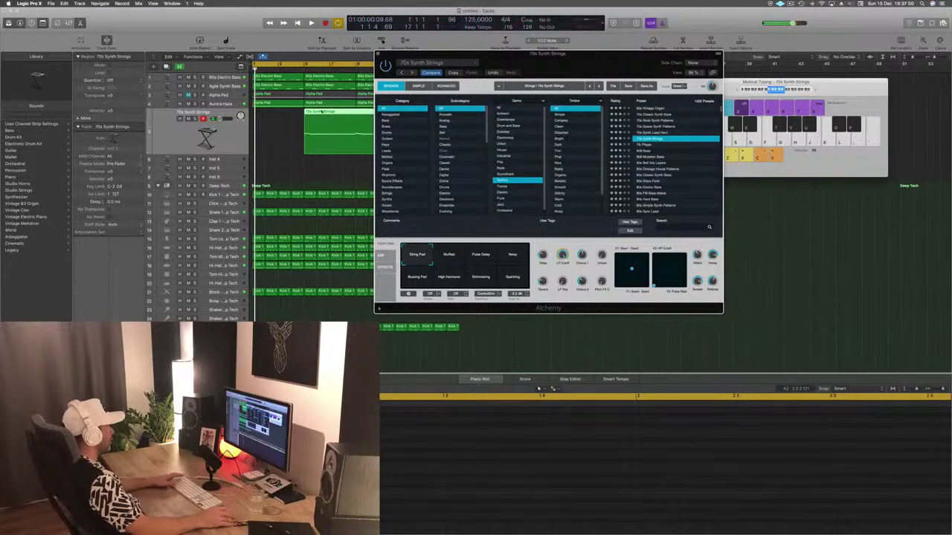
Move the recorded 70s Synth Strings region from bar 5 to bar 1 and play it back to check its notes.
{"action": "left_click_drag", "start_coordinate": [328, 112], "coordinate": [277, 112]}
{"action": "key", "text": "space"}
{"action": "left_click", "coordinate": [539, 388]}
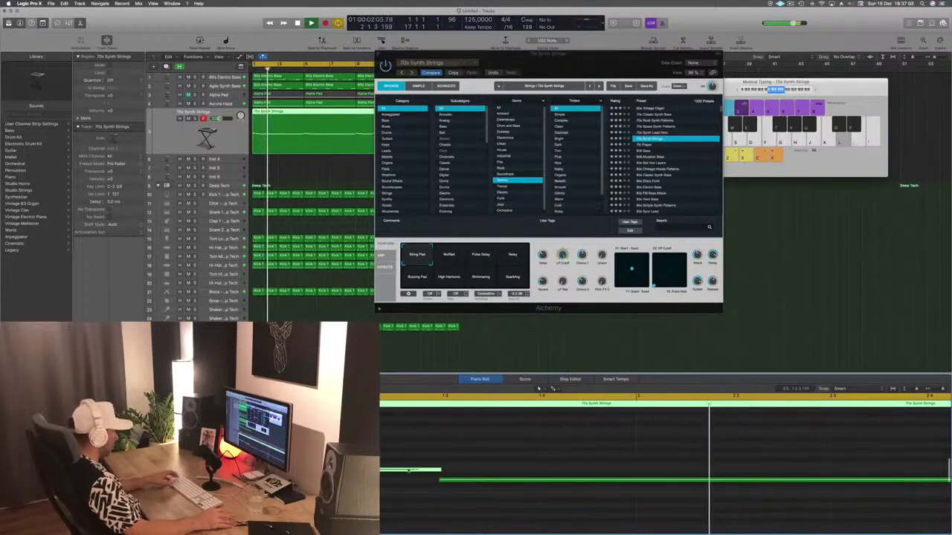
{"action": "key", "text": "space"}
{"action": "scroll", "coordinate": [438, 471], "scroll_direction": "down", "scroll_amount": 3}
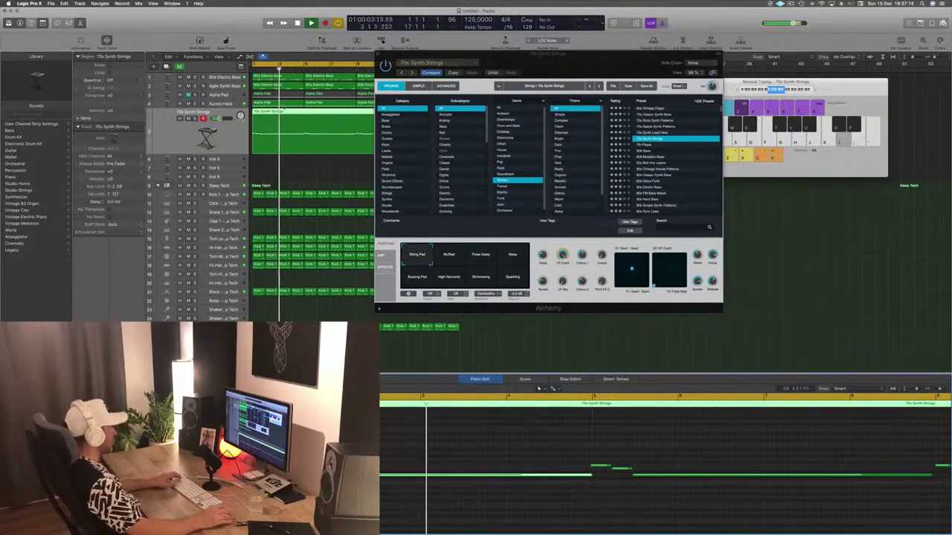
Split the 70s Synth Strings region at bar 5 using the Split option for crossing notes, keeping only the first four bars.
{"action": "left_click", "coordinate": [307, 128]}
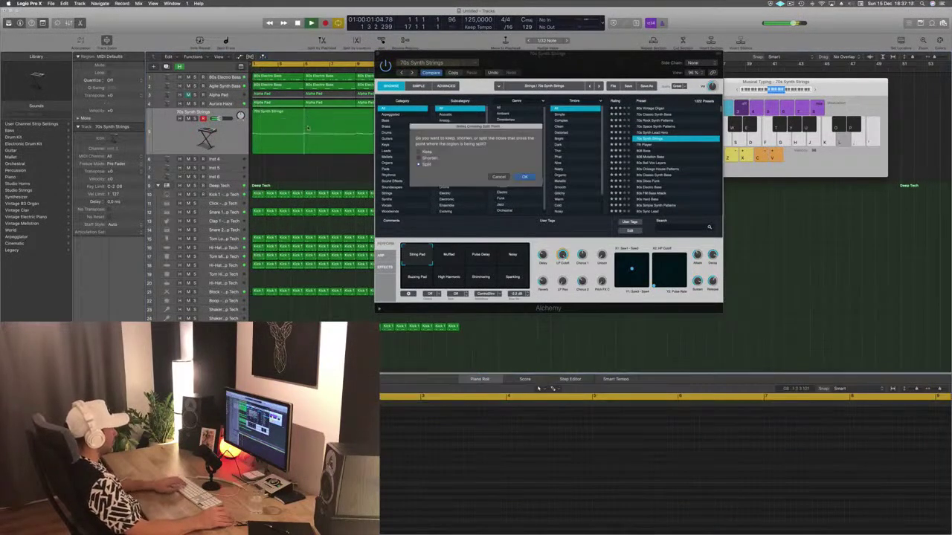
{"action": "left_click", "coordinate": [525, 176]}
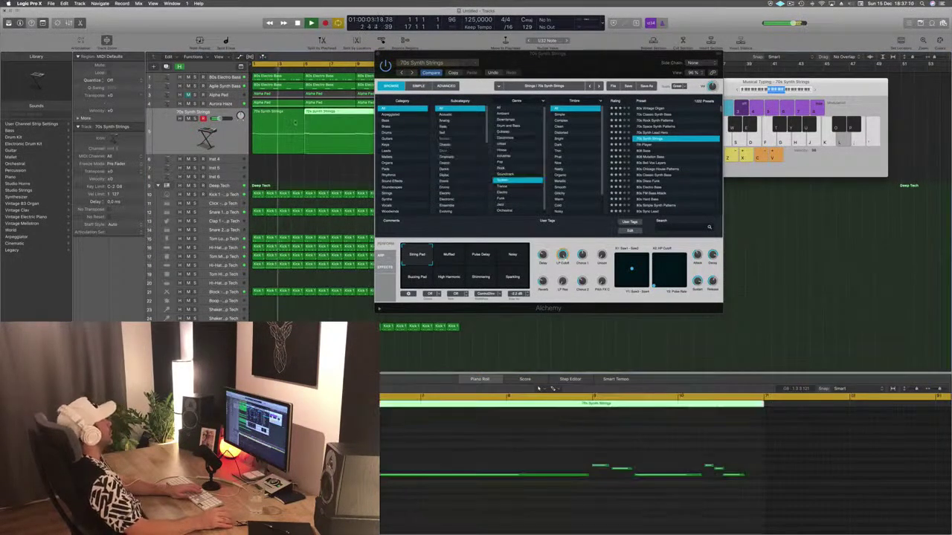
{"action": "left_click", "coordinate": [293, 130]}
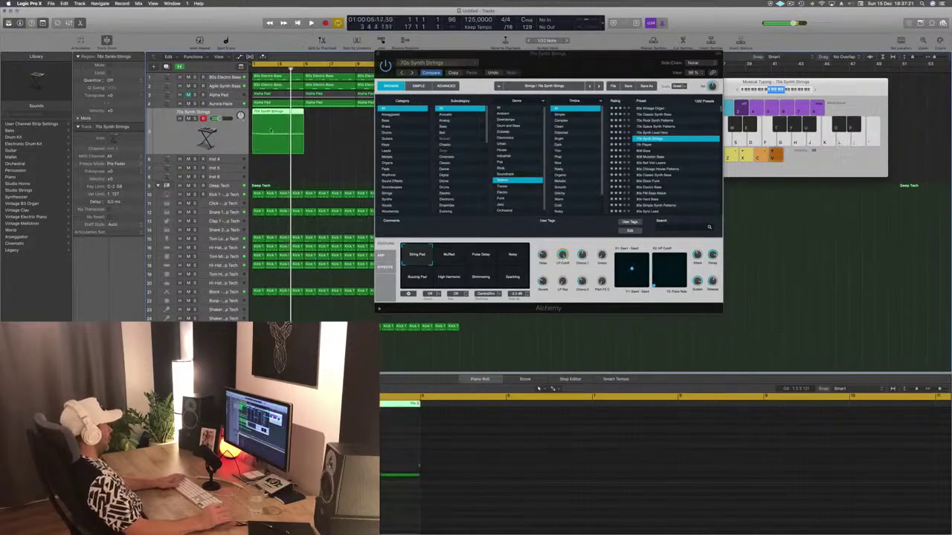
{"action": "key", "text": "space"}
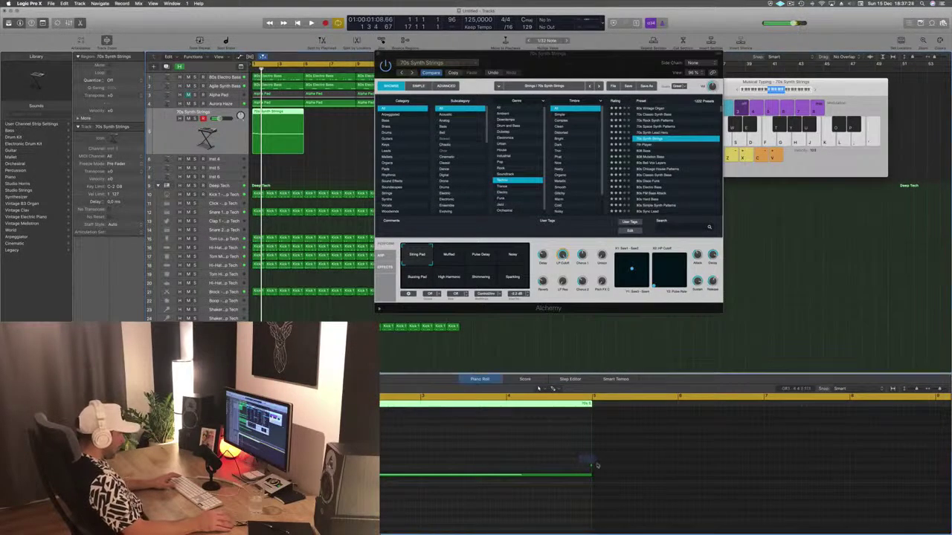
Copy the four-bar 70s Synth Strings region to bar 5 and delete the leftover region further along the track.
{"action": "left_click_drag", "start_coordinate": [274, 124], "coordinate": [327, 122]}
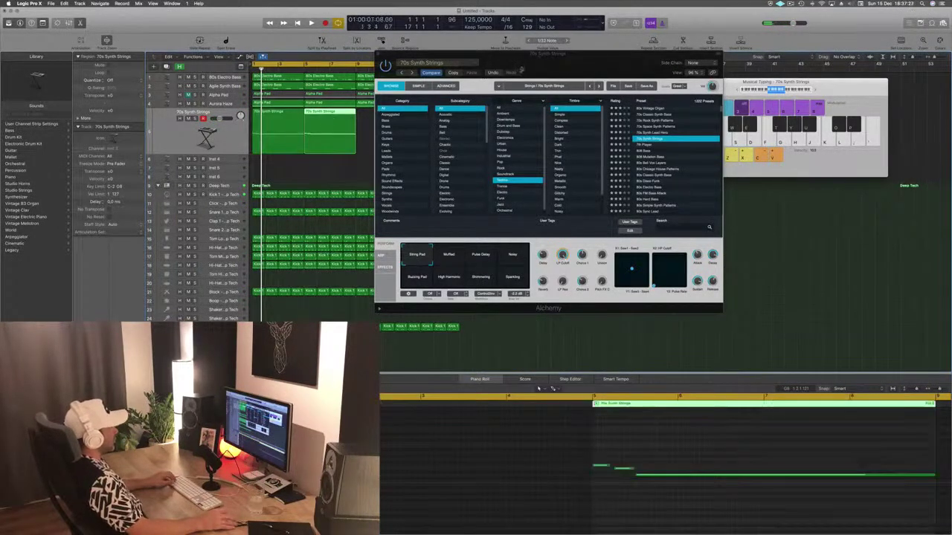
{"action": "left_click_drag", "start_coordinate": [519, 67], "coordinate": [478, 242]}
{"action": "left_click", "coordinate": [440, 137]}
{"action": "key", "text": "Delete"}
{"action": "key", "text": "Return"}
Duplicate the two 70s Synth Strings regions to fill bars 9 to 16 and play the arrangement with the Alchemy window out of the way.
{"action": "left_click_drag", "start_coordinate": [335, 120], "coordinate": [434, 121]}
{"action": "key", "text": "space"}
{"action": "left_click_drag", "start_coordinate": [496, 242], "coordinate": [595, 152]}
{"action": "left_click_drag", "start_coordinate": [487, 158], "coordinate": [478, 163]}
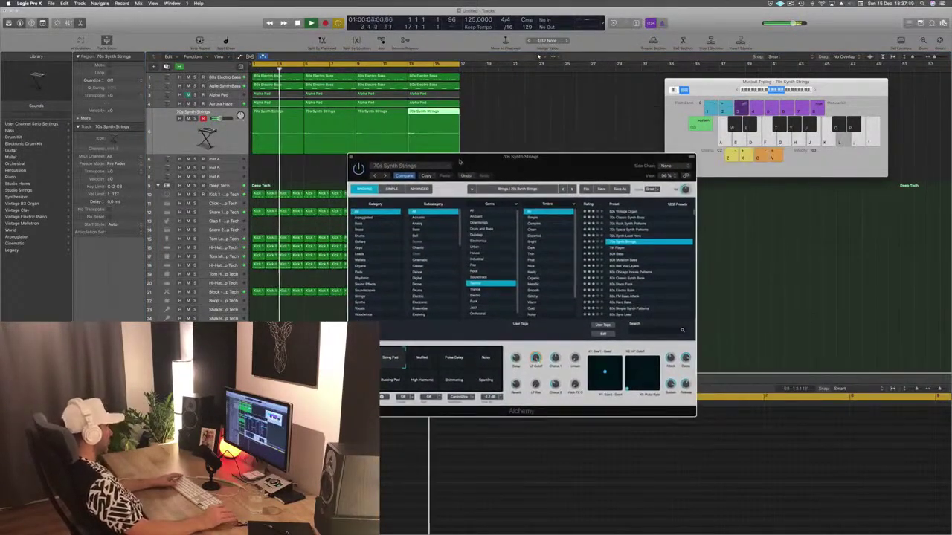
Audition the 70s Synth Strings snapshots from Muffled through Sparkling against the recorded part, then return to String Pad.
{"action": "left_click", "coordinate": [169, 146]}
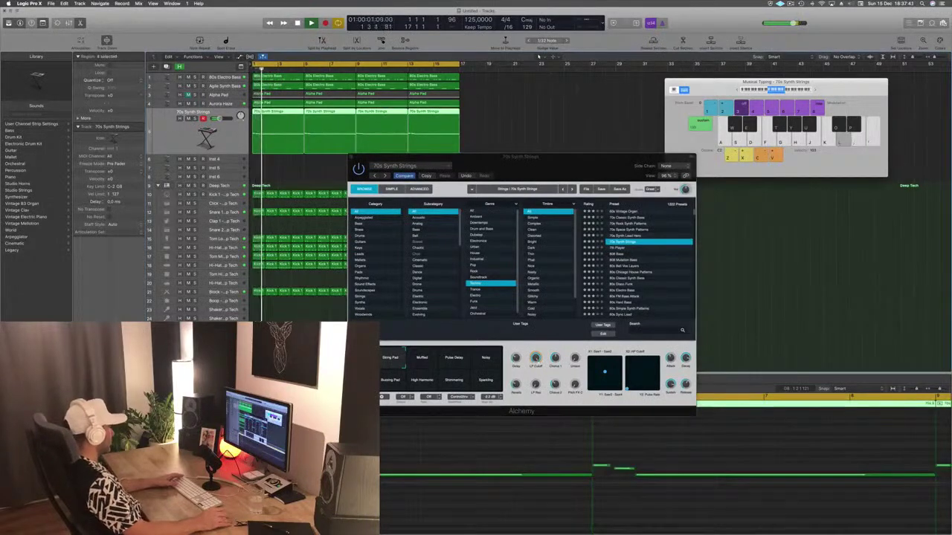
{"action": "left_click", "coordinate": [422, 360]}
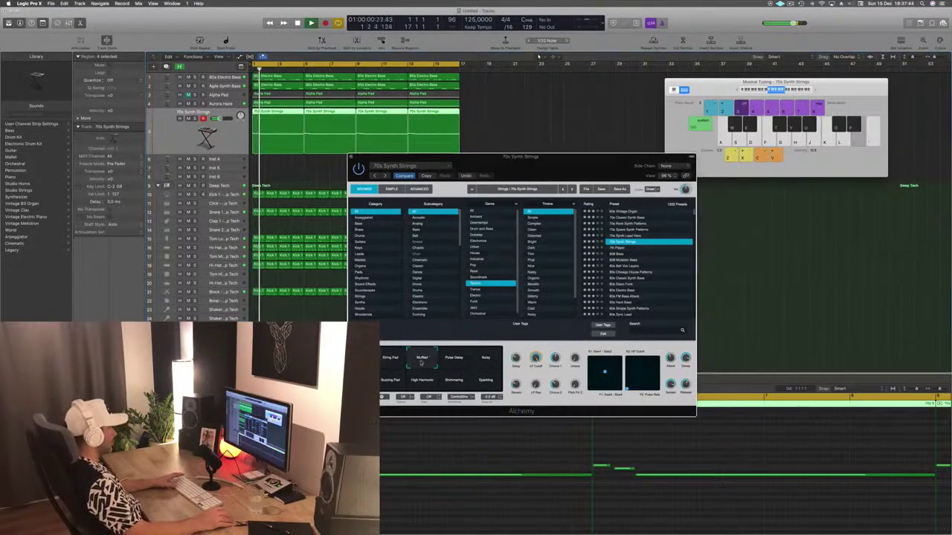
{"action": "left_click", "coordinate": [455, 360]}
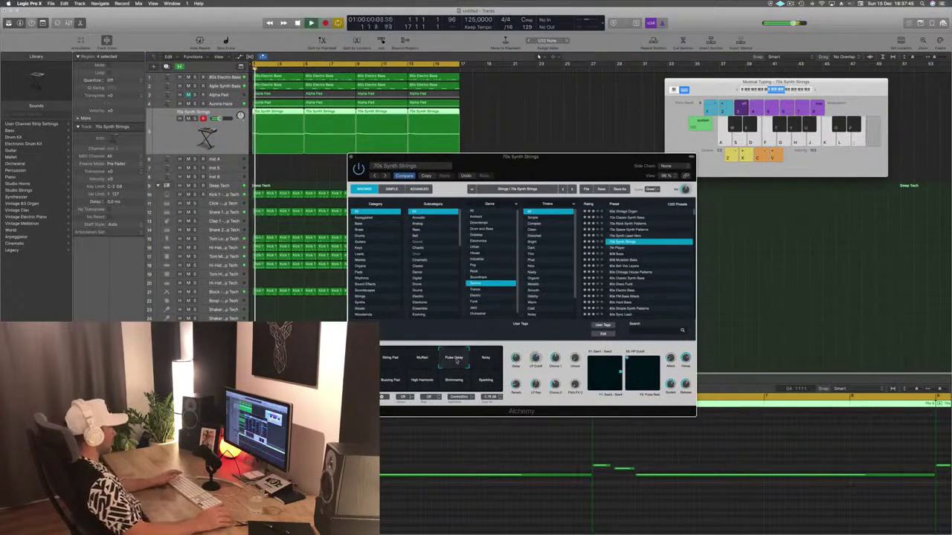
{"action": "left_click", "coordinate": [487, 359]}
{"action": "left_click", "coordinate": [389, 383]}
{"action": "left_click", "coordinate": [417, 383]}
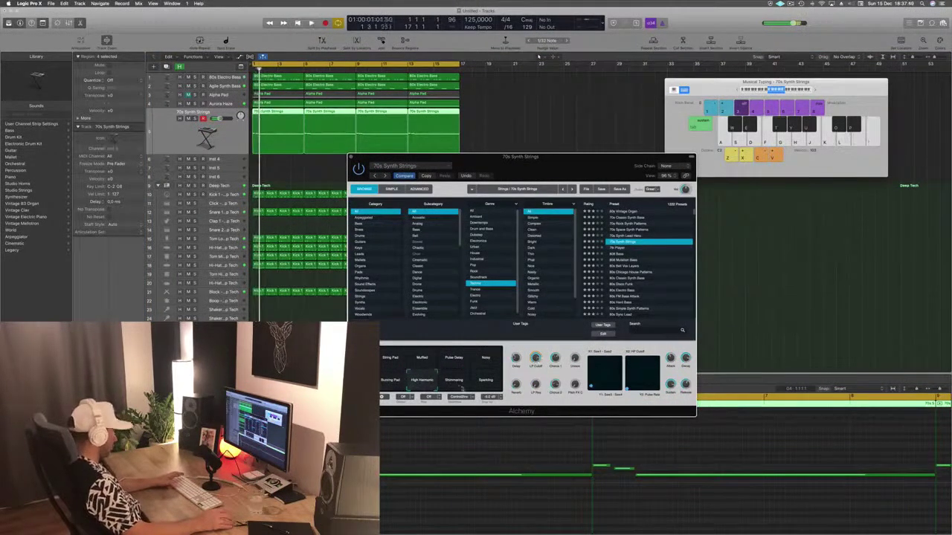
{"action": "left_click", "coordinate": [454, 383]}
{"action": "left_click", "coordinate": [487, 382]}
{"action": "key", "text": "space"}
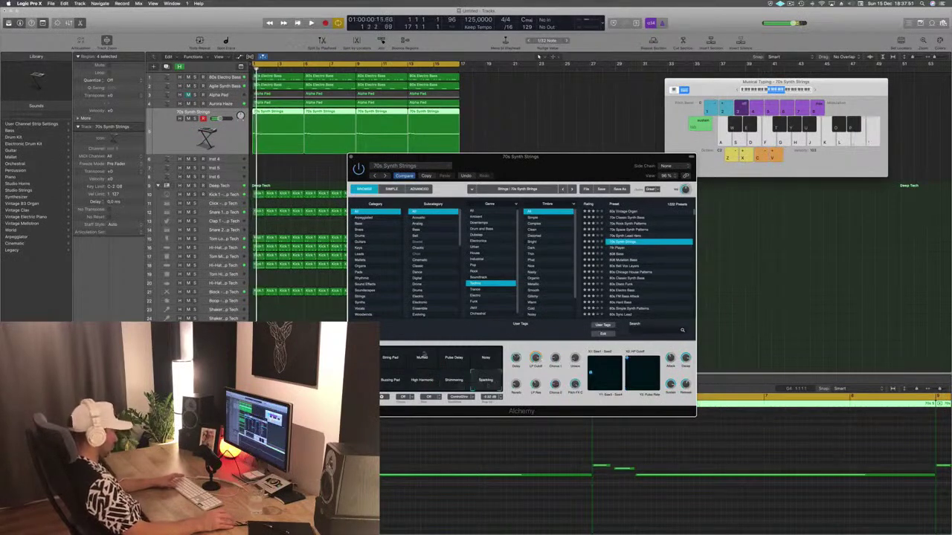
{"action": "left_click", "coordinate": [389, 356]}
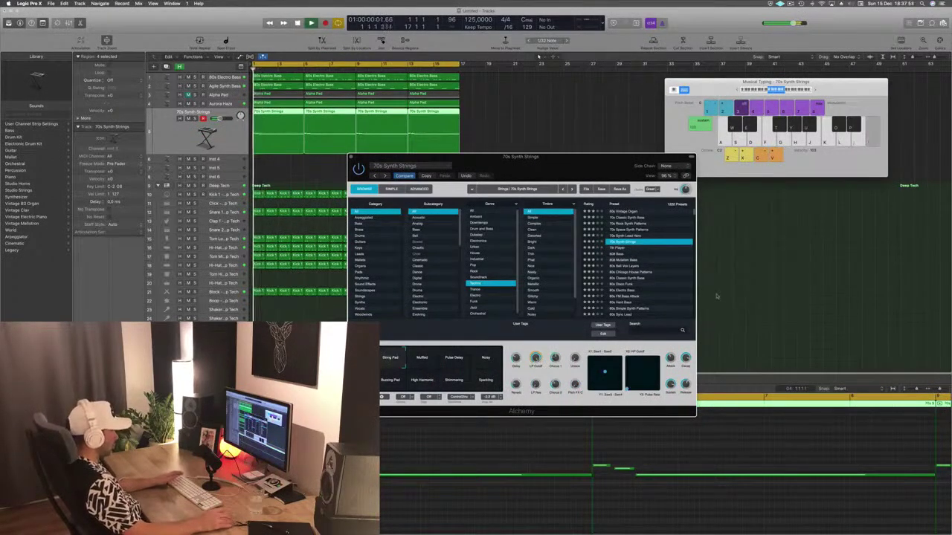
Try the 7th Player preset on the recorded part, then reload 70s Synth Strings.
{"action": "left_click", "coordinate": [620, 248]}
{"action": "key", "text": "space"}
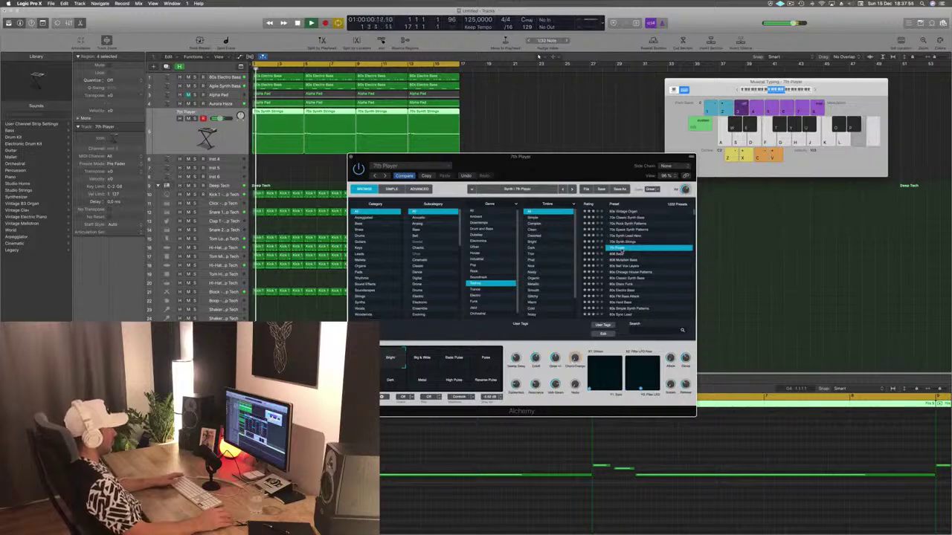
{"action": "left_click", "coordinate": [629, 242]}
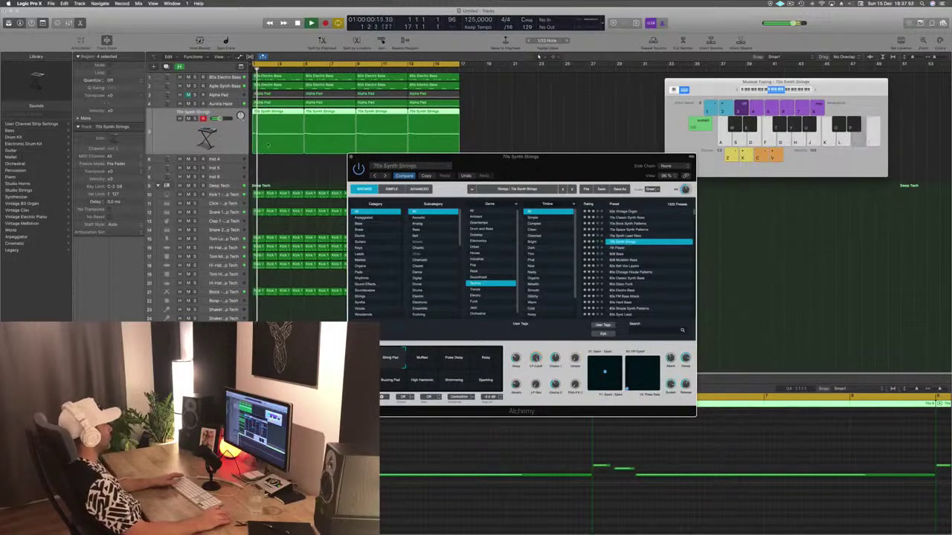
Move the Alchemy window clear of the arrangement and load the 80s Hard Bass preset on the 70s Synth Strings track.
{"action": "left_click_drag", "start_coordinate": [568, 168], "coordinate": [751, 113]}
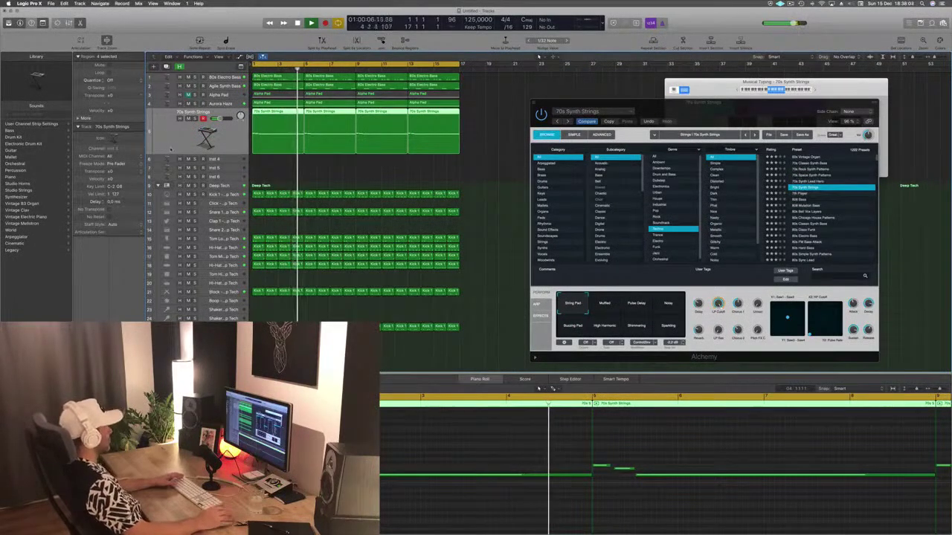
{"action": "key", "text": "Down"}
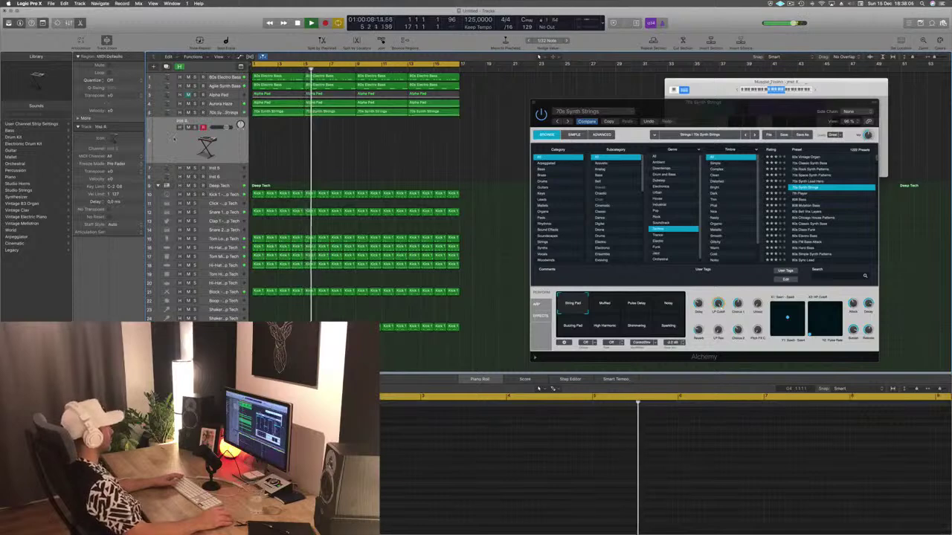
{"action": "key", "text": "Up"}
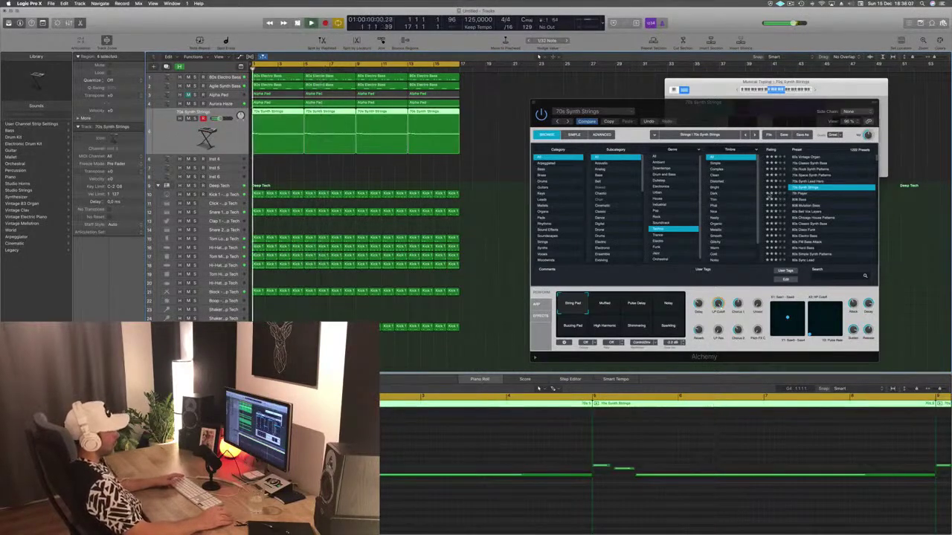
{"action": "scroll", "coordinate": [800, 197], "scroll_direction": "down", "scroll_amount": 3}
{"action": "left_click", "coordinate": [817, 221]}
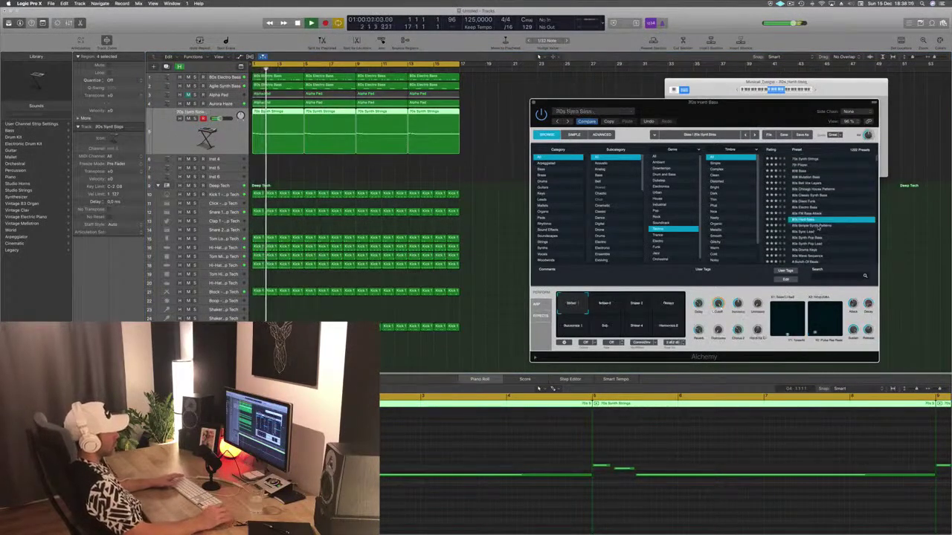
{"action": "scroll", "coordinate": [817, 223], "scroll_direction": "down", "scroll_amount": 3}
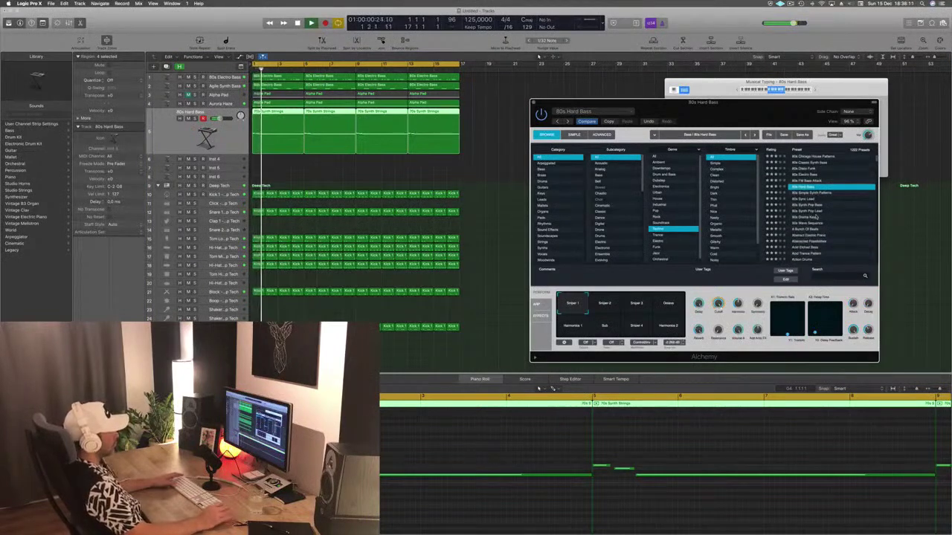
Audition the 90s Drama Keys and Acid Trance Pattern presets against the recorded part.
{"action": "left_click", "coordinate": [817, 216]}
{"action": "scroll", "coordinate": [837, 218], "scroll_direction": "down", "scroll_amount": 3}
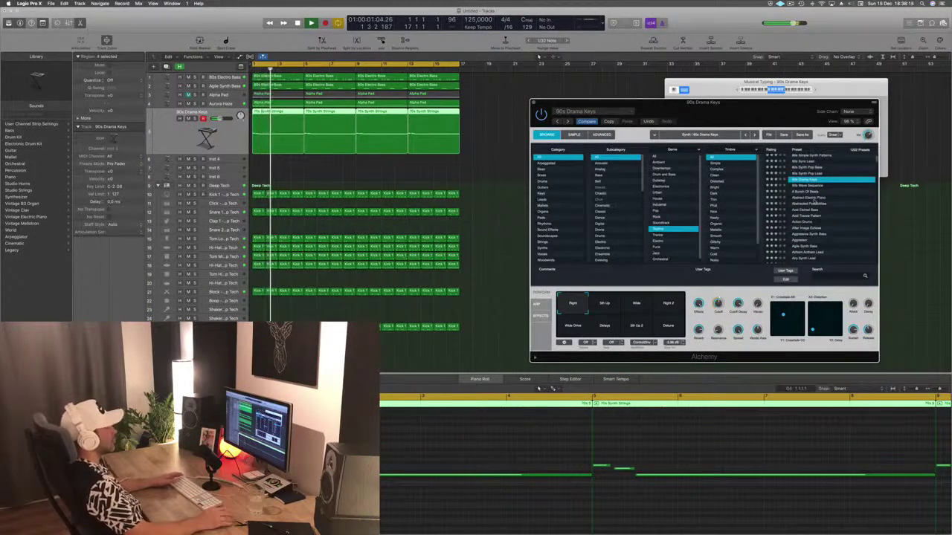
{"action": "left_click", "coordinate": [816, 199]}
{"action": "scroll", "coordinate": [823, 198], "scroll_direction": "down", "scroll_amount": 3}
{"action": "scroll", "coordinate": [822, 199], "scroll_direction": "down", "scroll_amount": 1}
{"action": "left_click", "coordinate": [808, 181]}
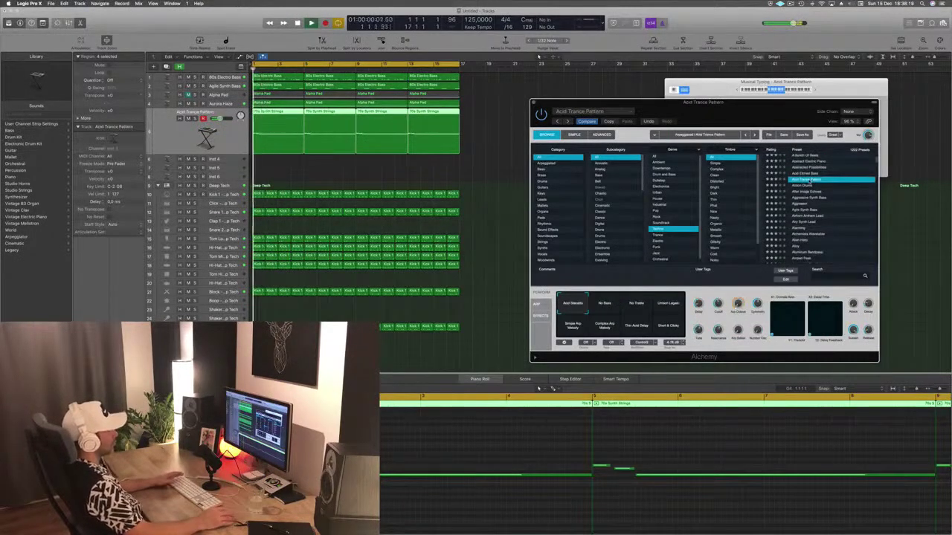
{"action": "scroll", "coordinate": [818, 186], "scroll_direction": "down", "scroll_amount": 3}
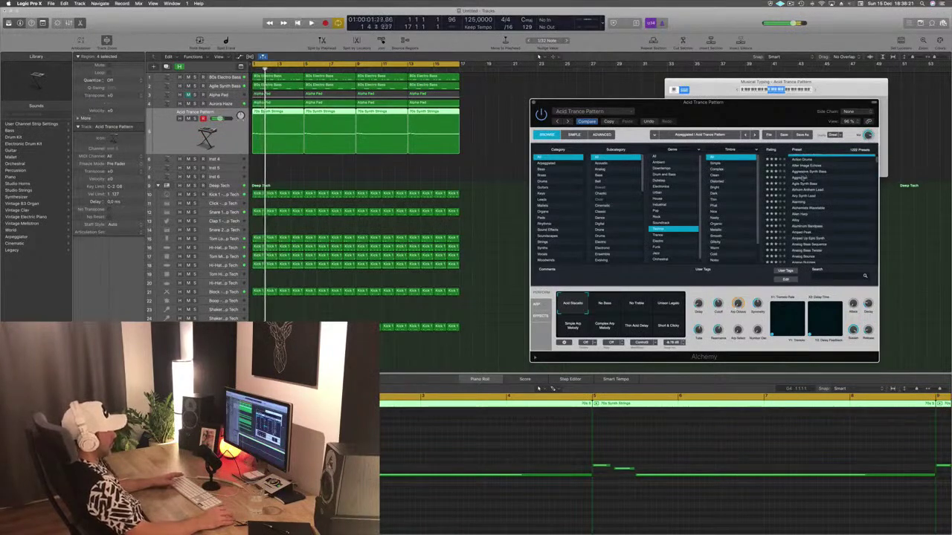
Audition the Aggressor and Alloy presets on the recorded part, followed by Analog Bounce.
{"action": "left_click", "coordinate": [803, 178]}
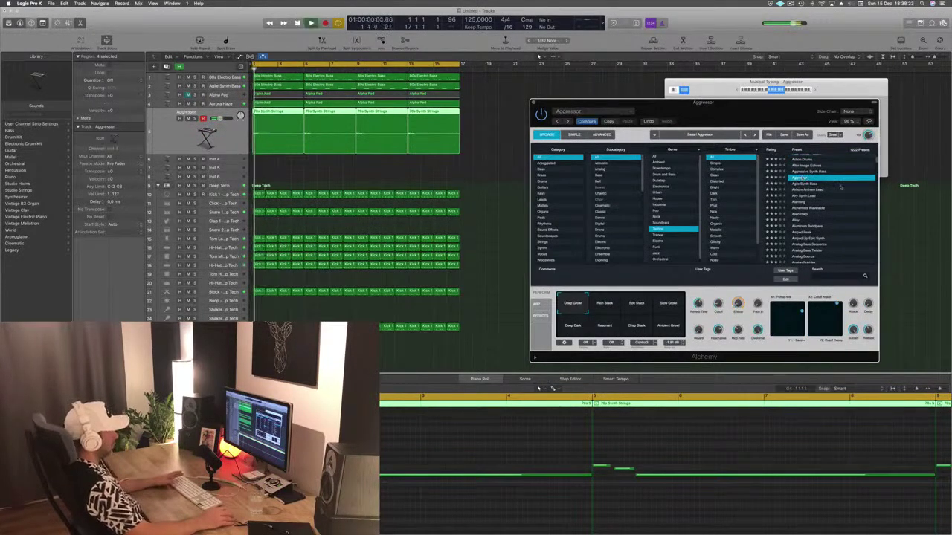
{"action": "scroll", "coordinate": [835, 202], "scroll_direction": "down", "scroll_amount": 3}
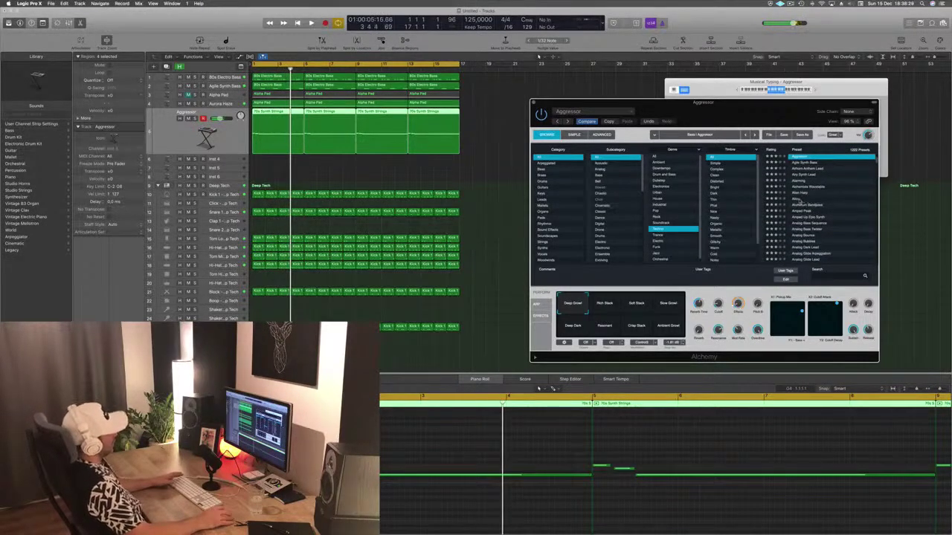
{"action": "left_click", "coordinate": [796, 199]}
{"action": "key", "text": "Return"}
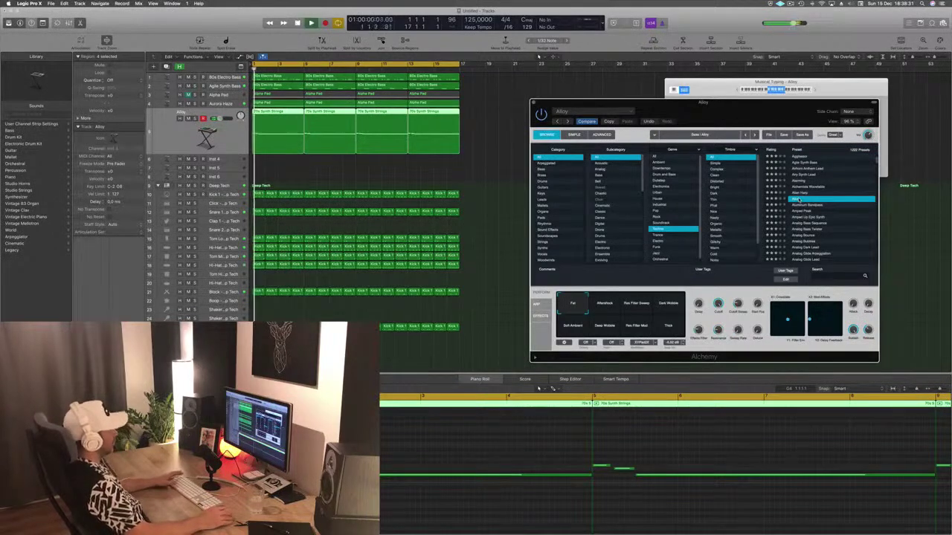
{"action": "scroll", "coordinate": [835, 210], "scroll_direction": "down", "scroll_amount": 3}
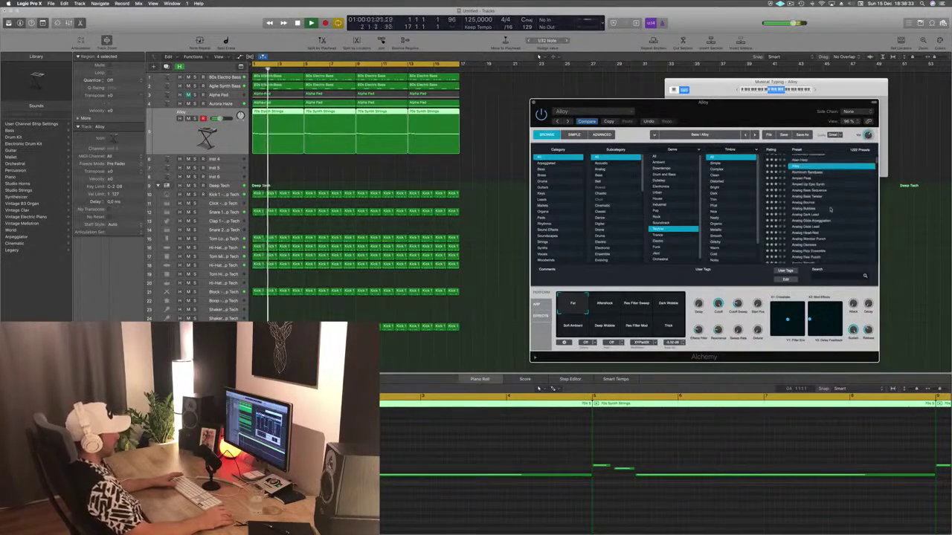
{"action": "left_click", "coordinate": [817, 202]}
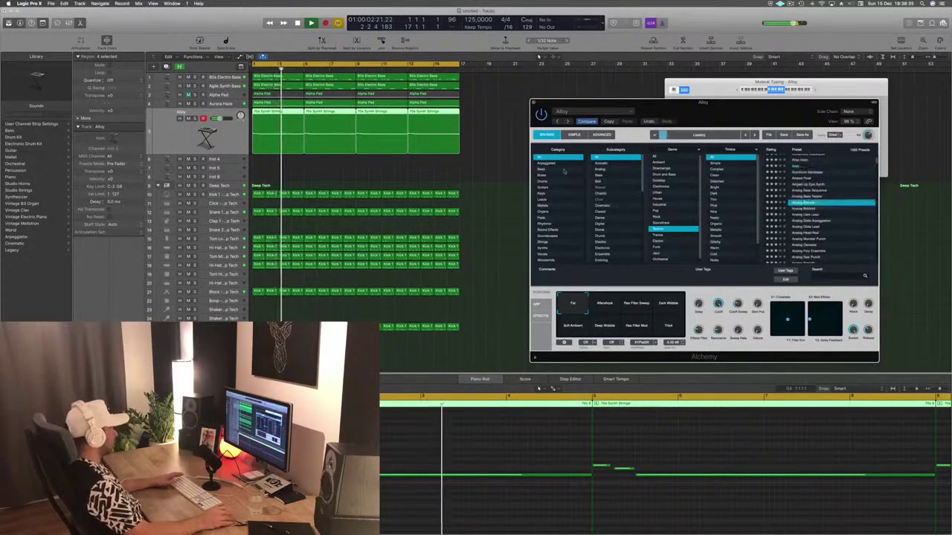
Filter the Alchemy presets by the Brass category and try 80s Pop Synth Brass on the recorded part.
{"action": "left_click", "coordinate": [541, 176]}
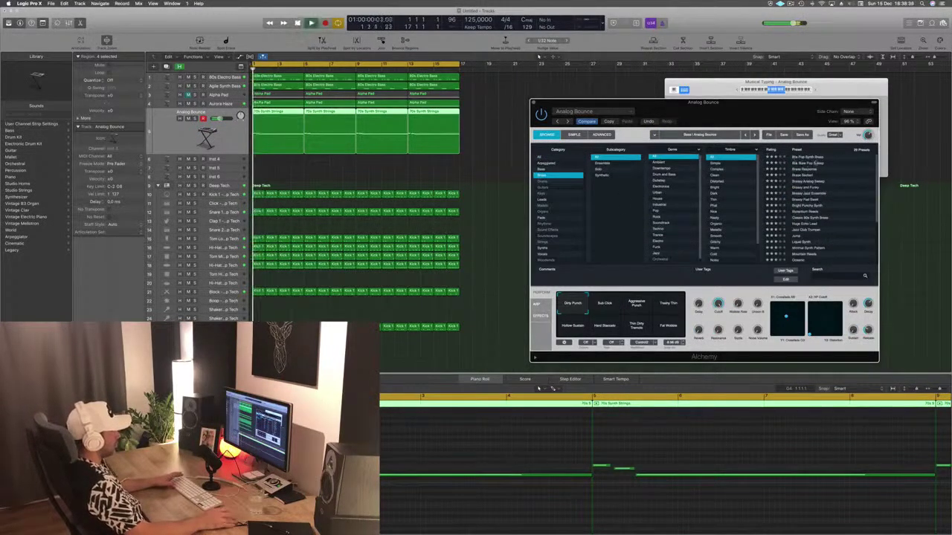
{"action": "left_click", "coordinate": [815, 159]}
{"action": "key", "text": "space"}
{"action": "scroll", "coordinate": [821, 211], "scroll_direction": "down", "scroll_amount": 3}
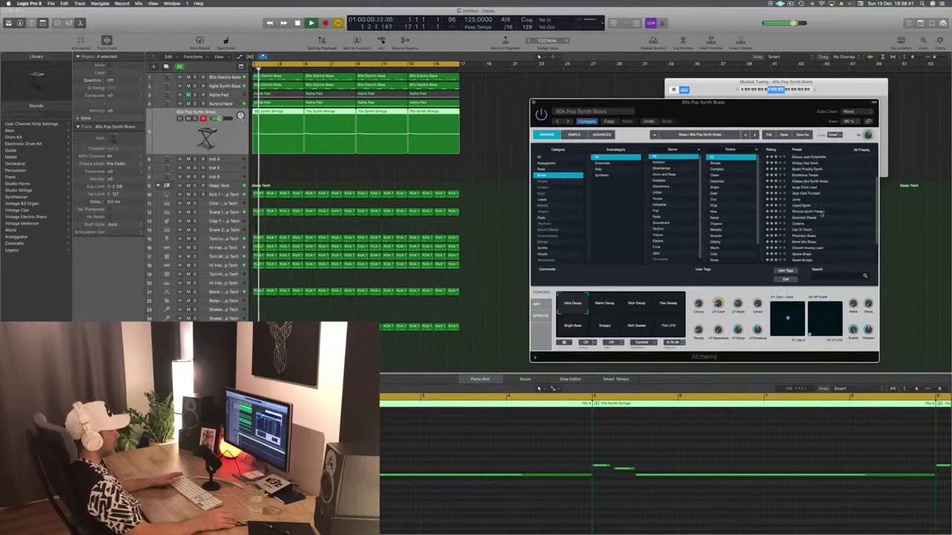
{"action": "scroll", "coordinate": [830, 205], "scroll_direction": "up", "scroll_amount": 3}
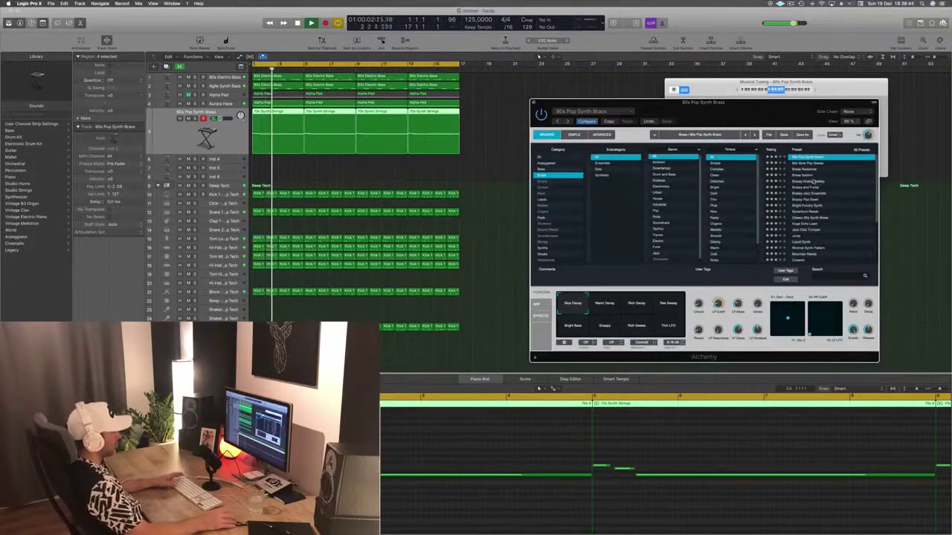
Audition the Brass presets Brassy Analog Sweeps, Brassy and Funky, Brassy Pad Swell and Bright Punchy Synth.
{"action": "left_click", "coordinate": [809, 181]}
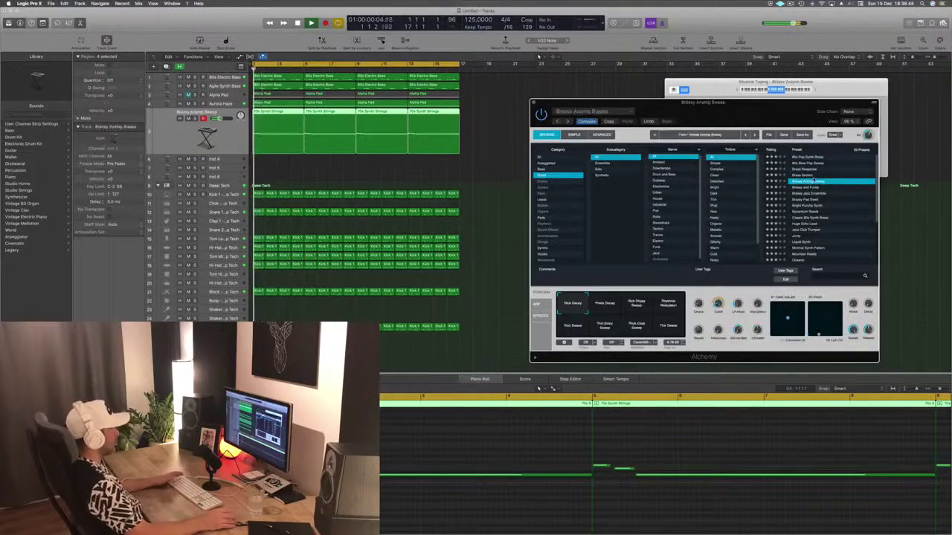
{"action": "left_click", "coordinate": [816, 187]}
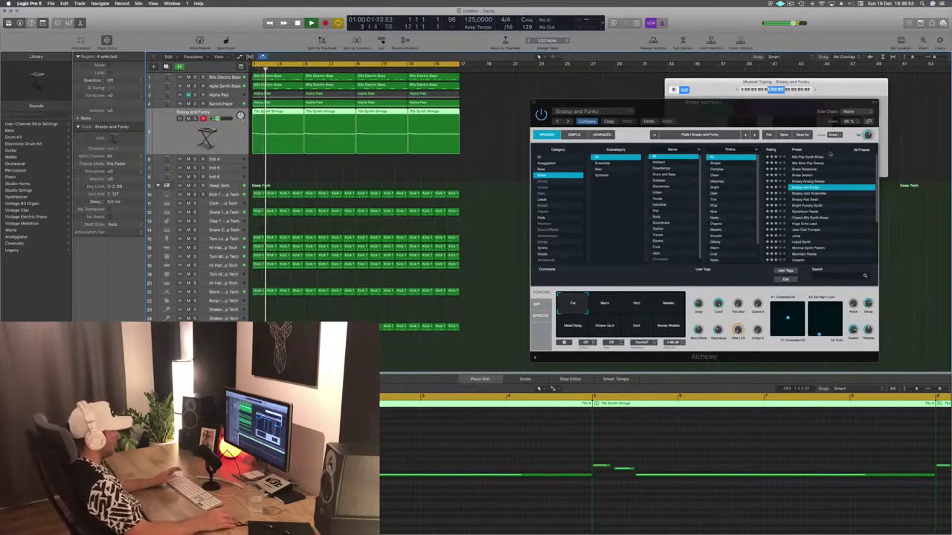
{"action": "left_click", "coordinate": [827, 202]}
{"action": "left_click", "coordinate": [794, 199]}
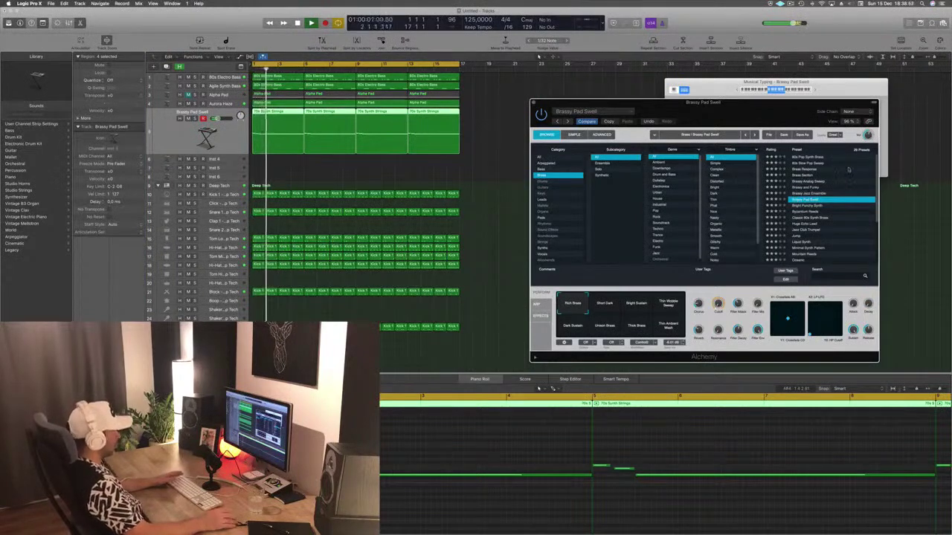
{"action": "left_click", "coordinate": [820, 206]}
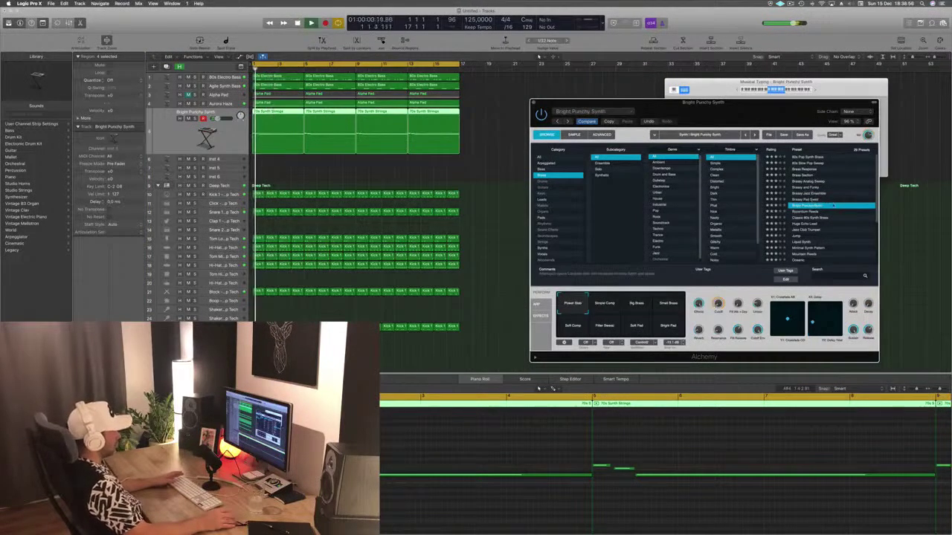
Audition Byzantium Reeds, Classic 80s Synth Brass, Huge Echo Lead, Jazz Club Trumpet and Liquid Synth on the recorded part.
{"action": "left_click", "coordinate": [801, 214]}
{"action": "key", "text": "space"}
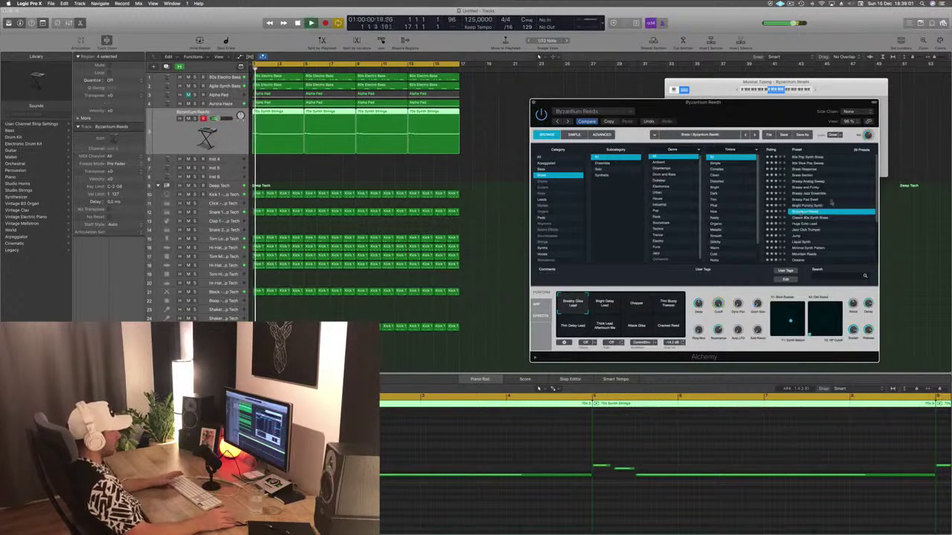
{"action": "left_click", "coordinate": [815, 218]}
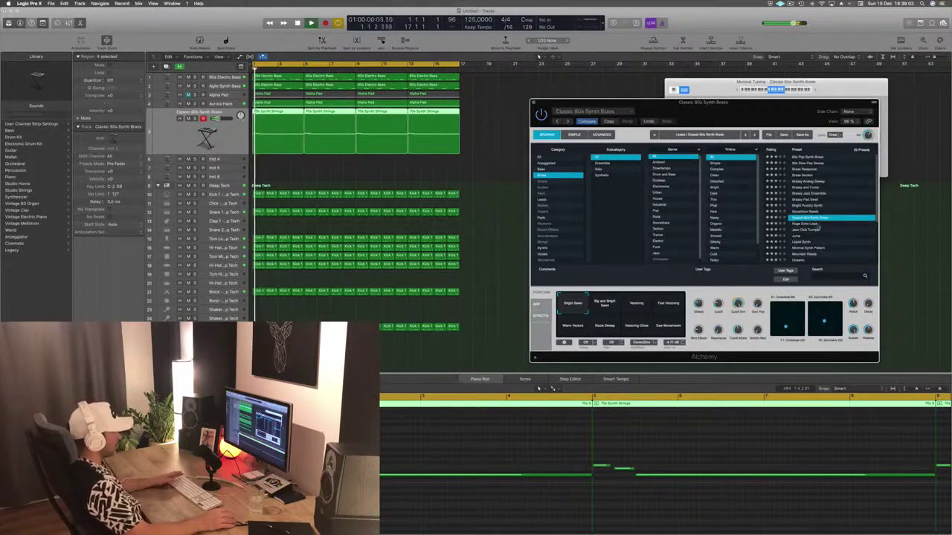
{"action": "left_click", "coordinate": [807, 224]}
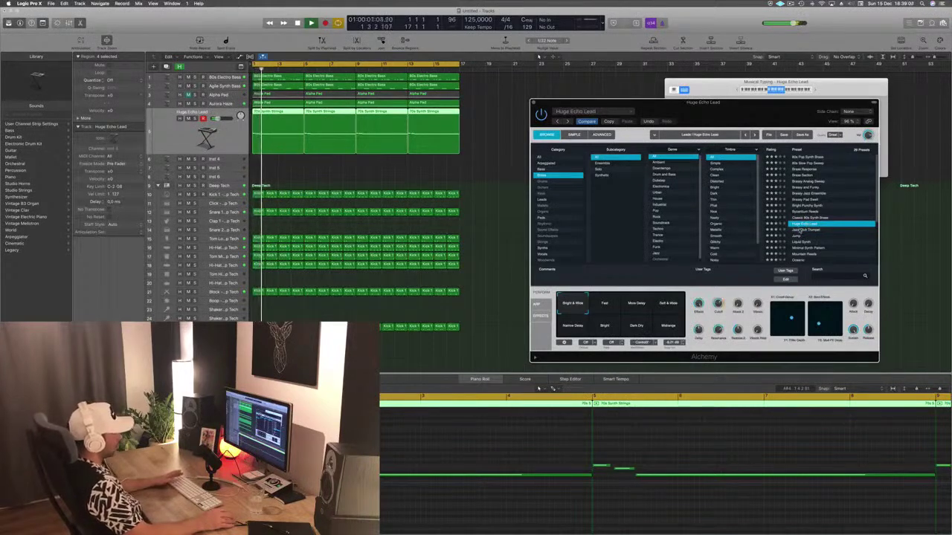
{"action": "left_click", "coordinate": [803, 230]}
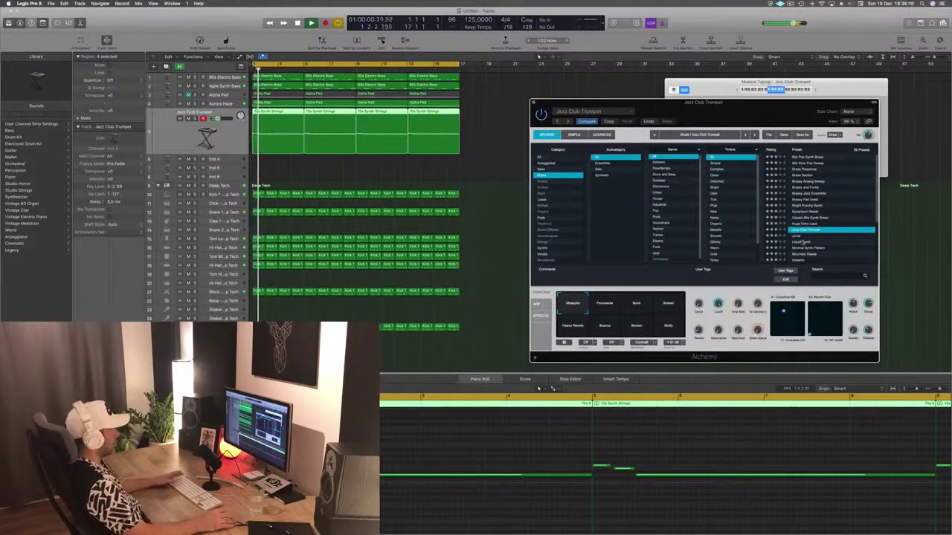
{"action": "left_click", "coordinate": [804, 242]}
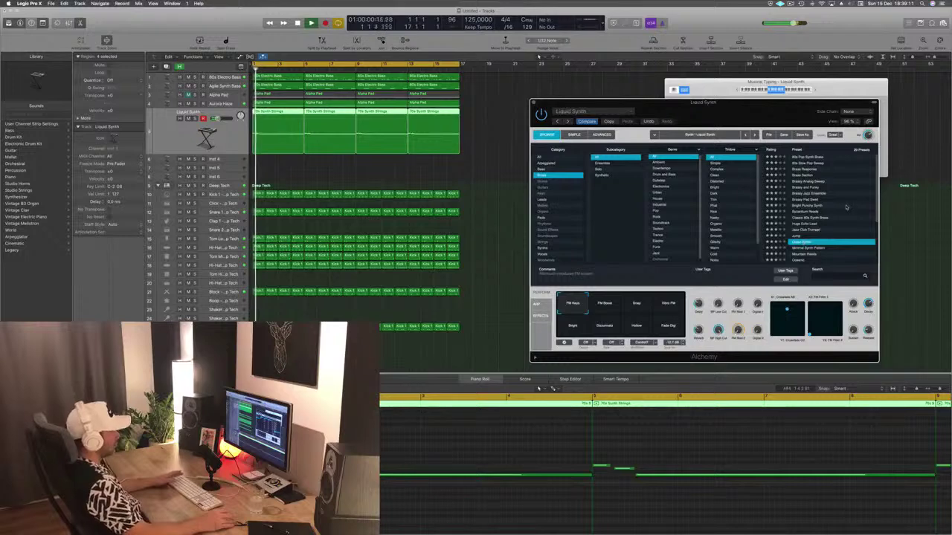
Audition the Minimal Synth Pattern, Oceanic and Prophetic Brass presets on the recorded part.
{"action": "scroll", "coordinate": [846, 208], "scroll_direction": "down", "scroll_amount": 3}
{"action": "left_click", "coordinate": [807, 185]}
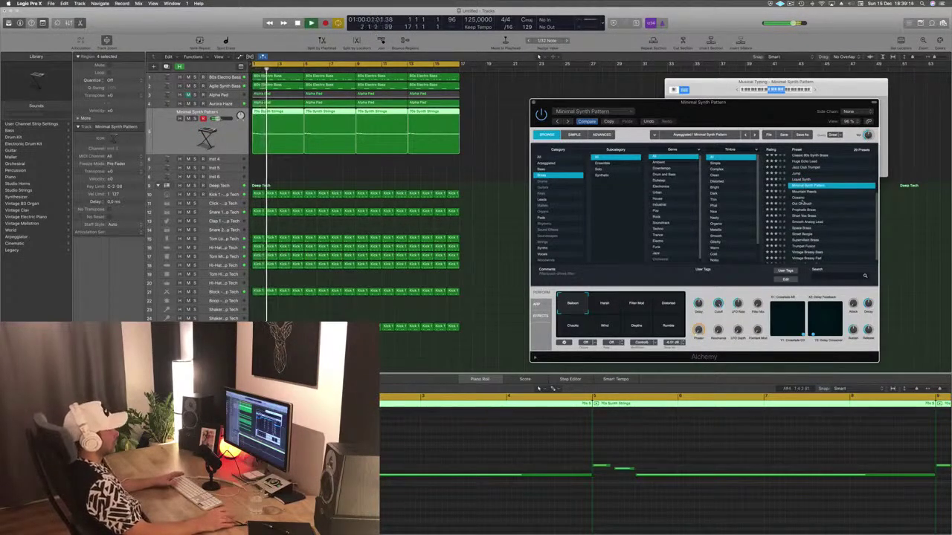
{"action": "left_click", "coordinate": [801, 199]}
{"action": "scroll", "coordinate": [827, 209], "scroll_direction": "down", "scroll_amount": 1}
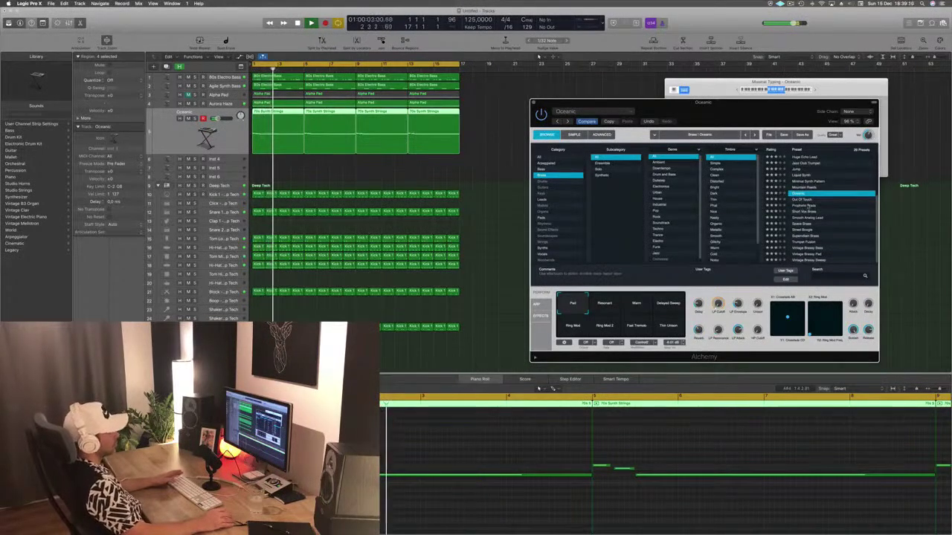
{"action": "left_click", "coordinate": [807, 205]}
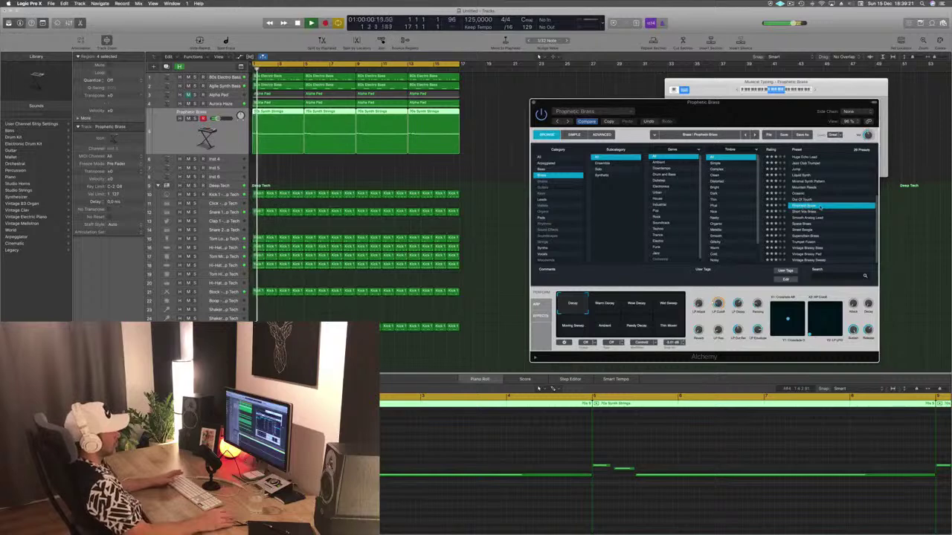
Try Smooth Analog Lead and Space Brass, then load Street Boogie and play the arrangement from the start.
{"action": "left_click", "coordinate": [804, 218]}
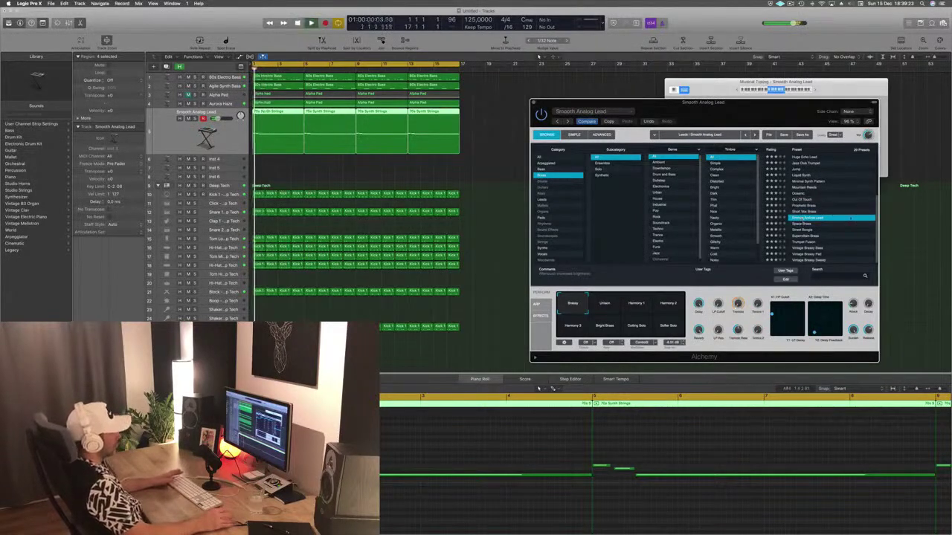
{"action": "left_click", "coordinate": [804, 224]}
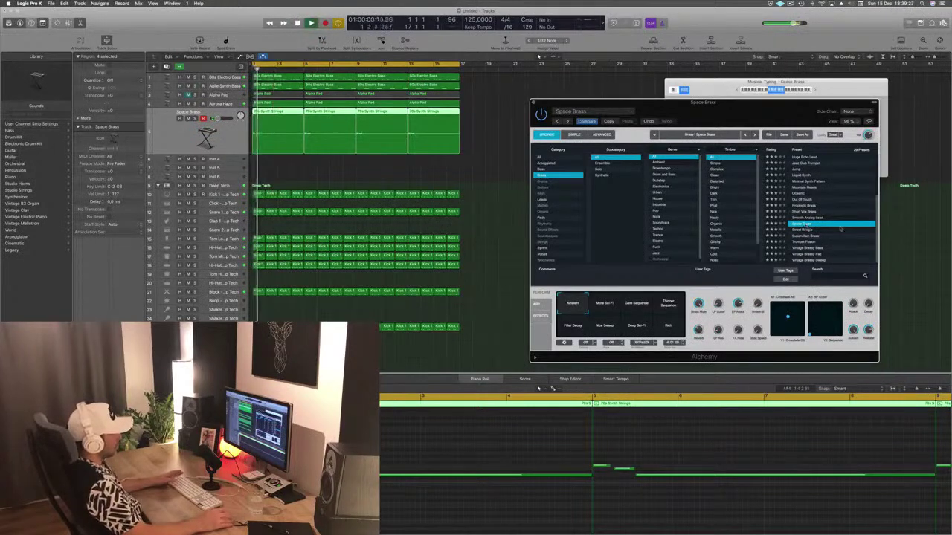
{"action": "scroll", "coordinate": [839, 232], "scroll_direction": "up", "scroll_amount": 4}
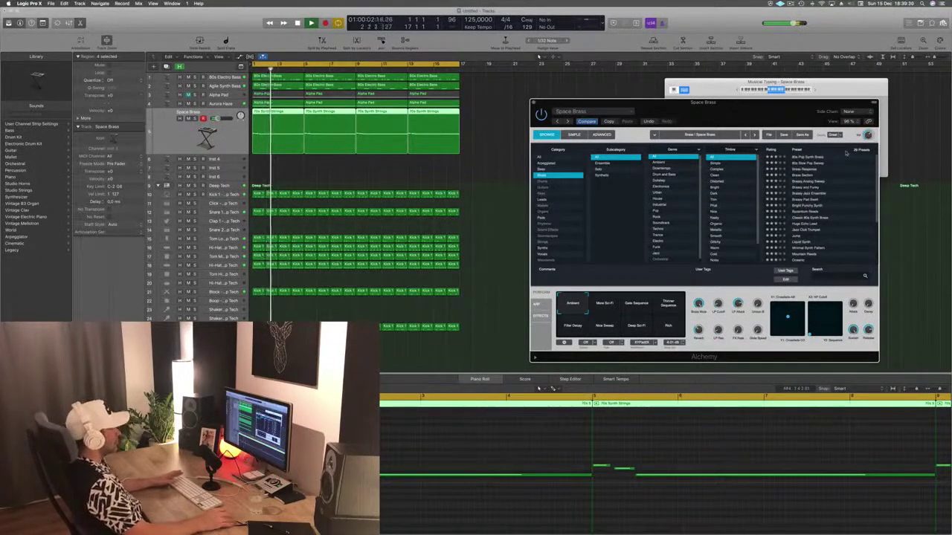
{"action": "scroll", "coordinate": [824, 192], "scroll_direction": "down", "scroll_amount": 4}
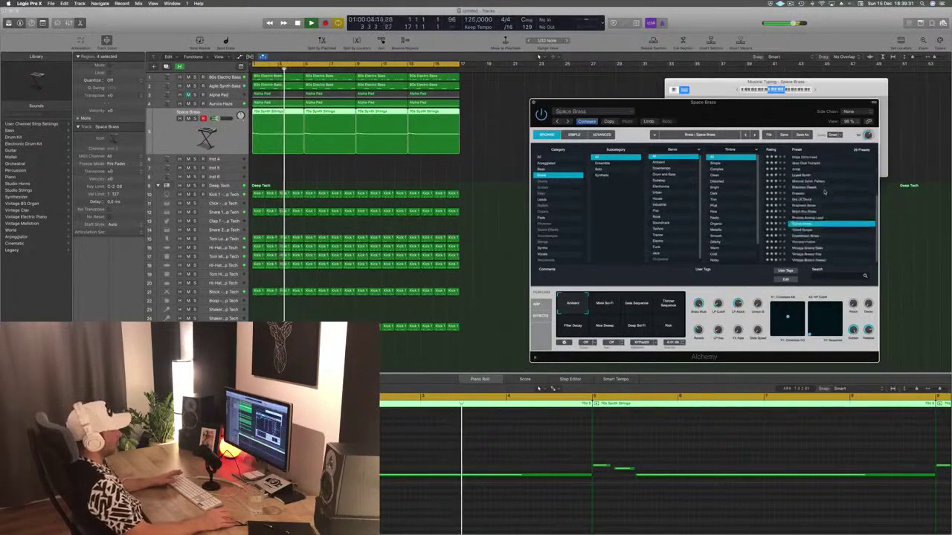
{"action": "left_click", "coordinate": [803, 231]}
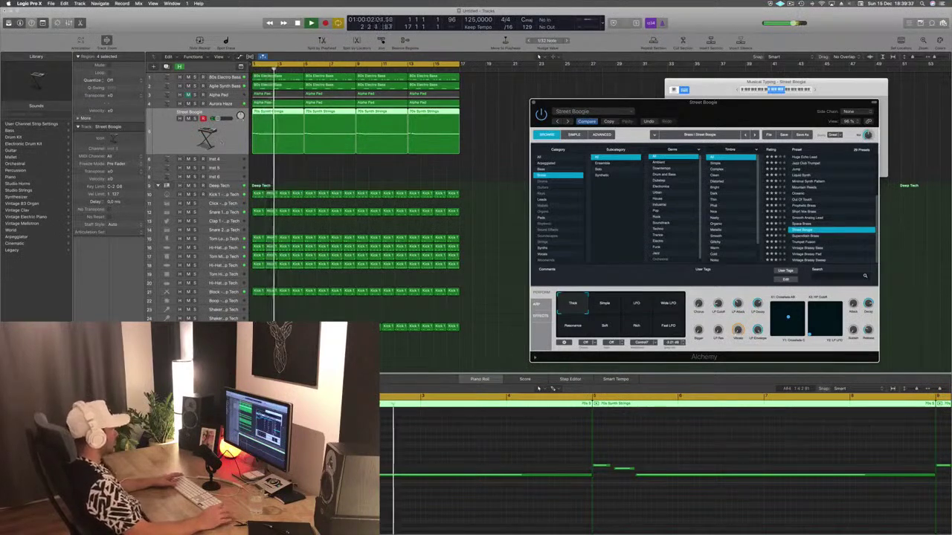
{"action": "key", "text": "space"}
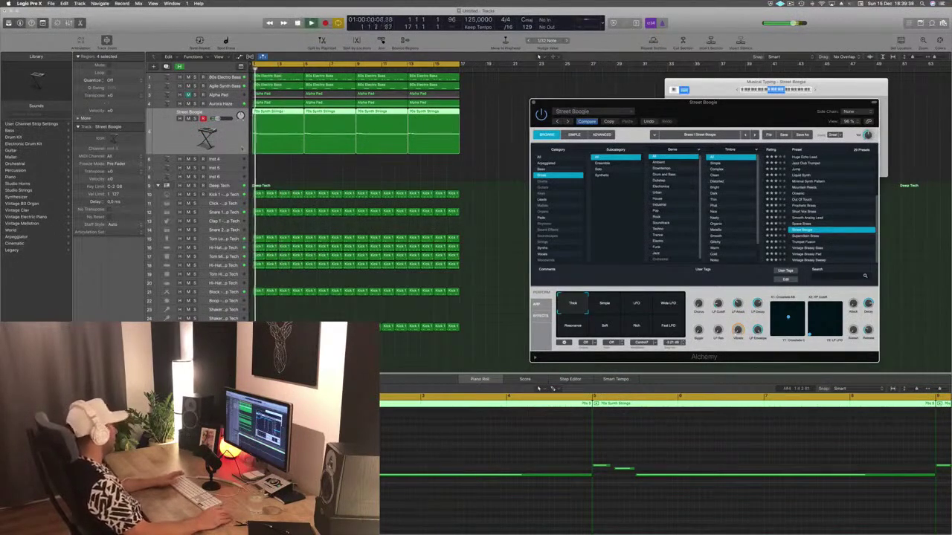
{"action": "key", "text": "space"}
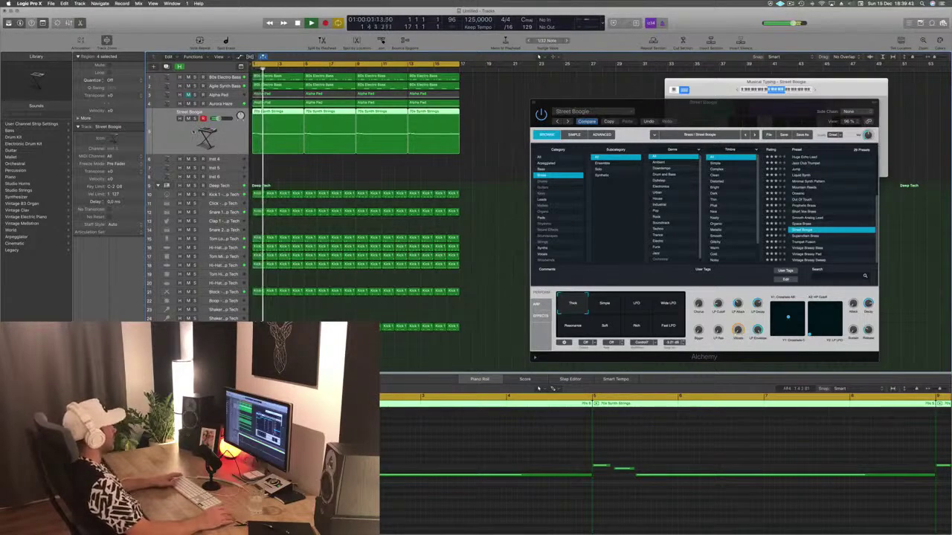
Create a second Street Boogie track with copied regions and cut it down to one two-bar region at bar 1.
{"action": "key", "text": "alt+super+s"}
{"action": "left_click_drag", "start_coordinate": [488, 116], "coordinate": [287, 178]}
{"action": "left_click", "coordinate": [525, 177]}
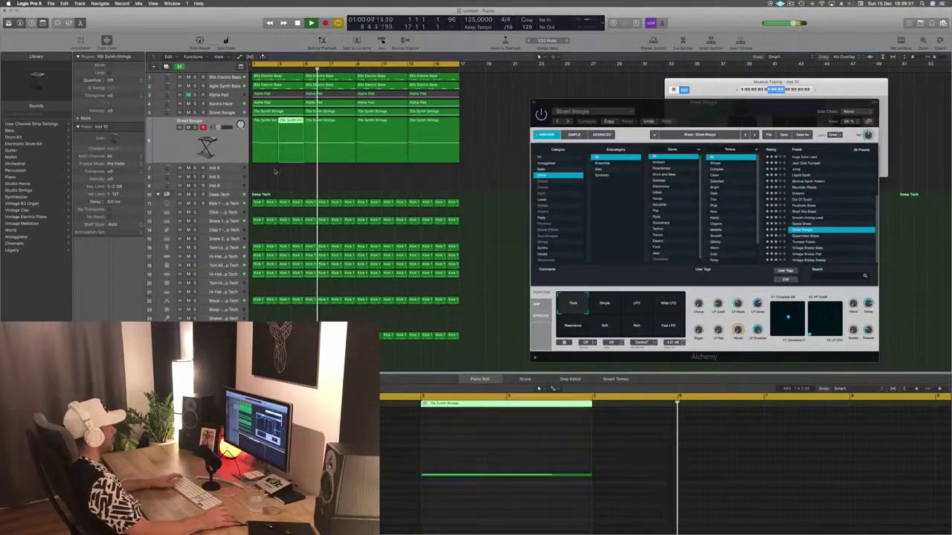
{"action": "key", "text": "Delete"}
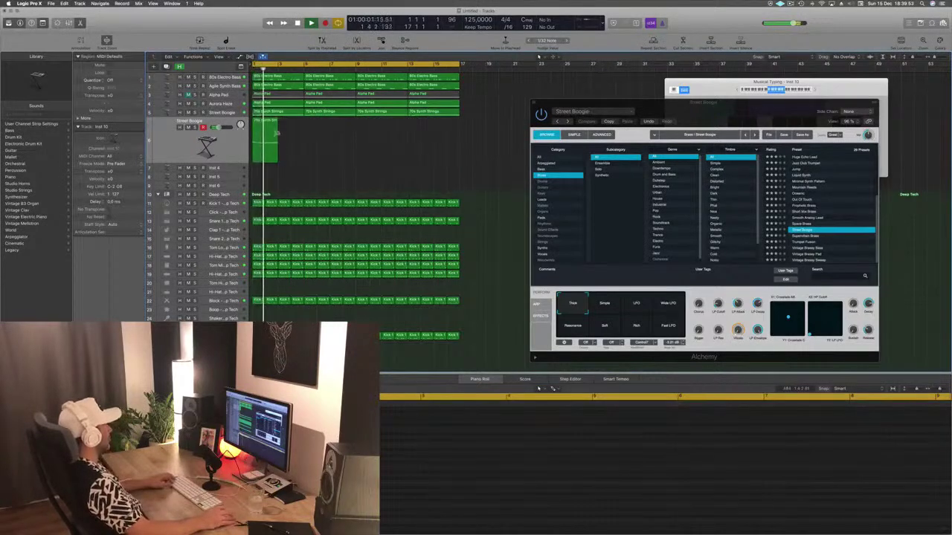
Move the two-bar region to bar 3 and edit its notes into a rising phrase ending on a long held note.
{"action": "left_click_drag", "start_coordinate": [266, 128], "coordinate": [290, 140]}
{"action": "left_click", "coordinate": [439, 468]}
{"action": "mouse_move", "coordinate": [437, 466]}
{"action": "left_mouse_down"}
{"action": "mouse_move", "coordinate": [428, 481]}
{"action": "mouse_move", "coordinate": [482, 473]}
{"action": "mouse_move", "coordinate": [484, 462]}
{"action": "left_mouse_up"}
Play the arrangement and load the 80s Slow Pop Sweep brass preset on the original Street Boogie track.
{"action": "key", "text": "space"}
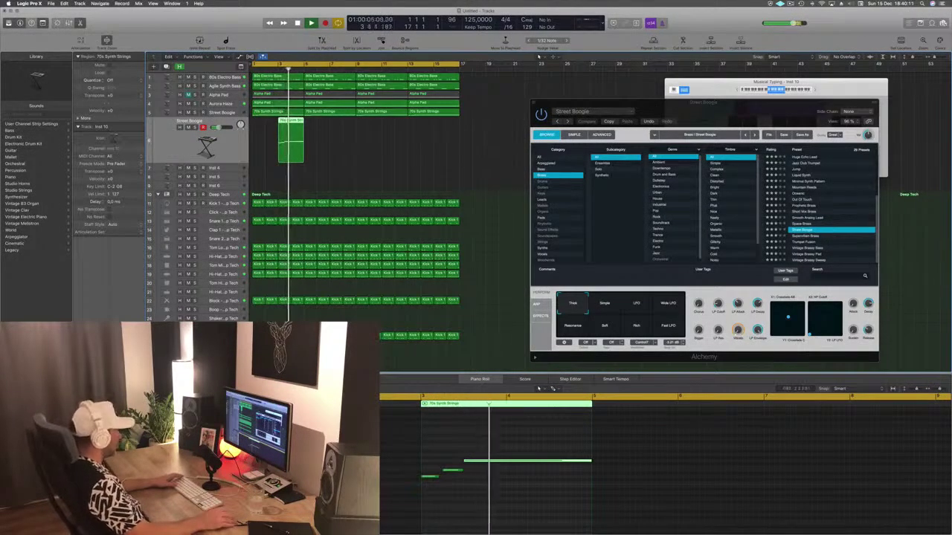
{"action": "key", "text": "space"}
{"action": "key", "text": "space"}
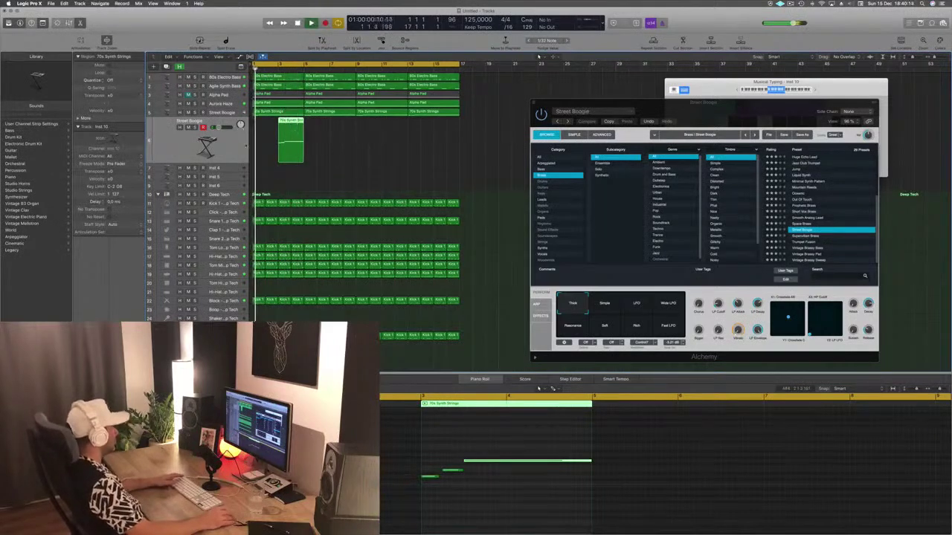
{"action": "scroll", "coordinate": [823, 174], "scroll_direction": "up", "scroll_amount": 5}
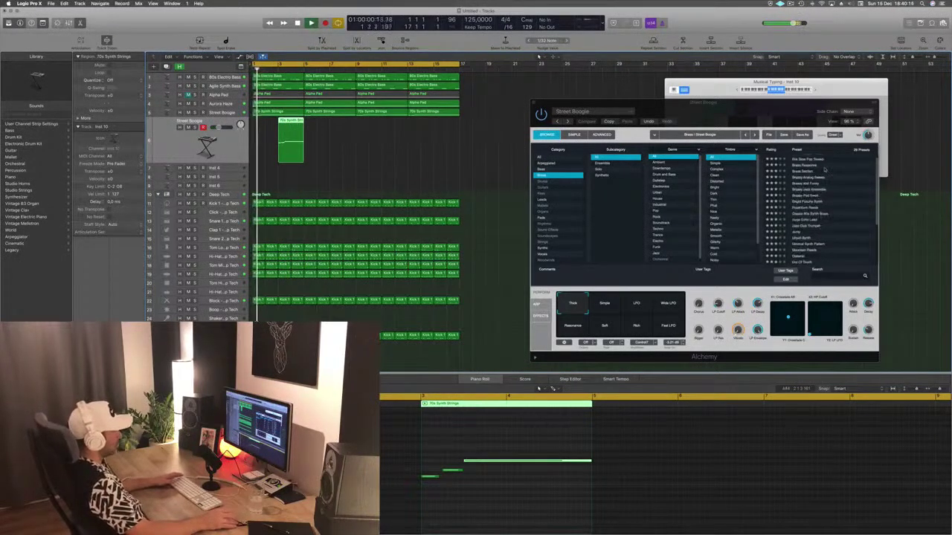
{"action": "left_click", "coordinate": [804, 158]}
{"action": "left_click_drag", "start_coordinate": [740, 107], "coordinate": [557, 123]}
{"action": "key", "text": "Down"}
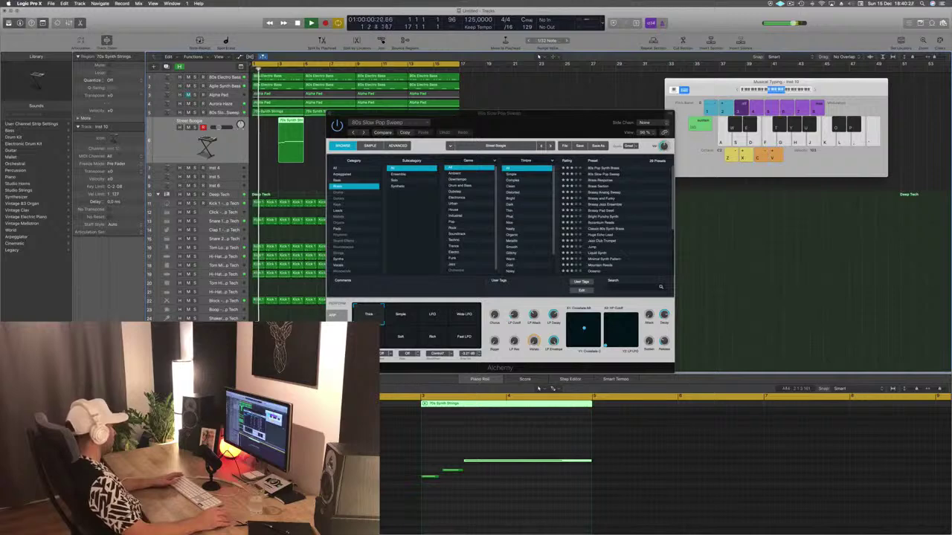
Open Alchemy for the second Street Boogie track and close the 80s Slow Pop Sweep synth window.
{"action": "double_click", "coordinate": [164, 158]}
{"action": "left_click_drag", "start_coordinate": [142, 16], "coordinate": [694, 114]}
{"action": "left_click_drag", "start_coordinate": [462, 111], "coordinate": [406, 167]}
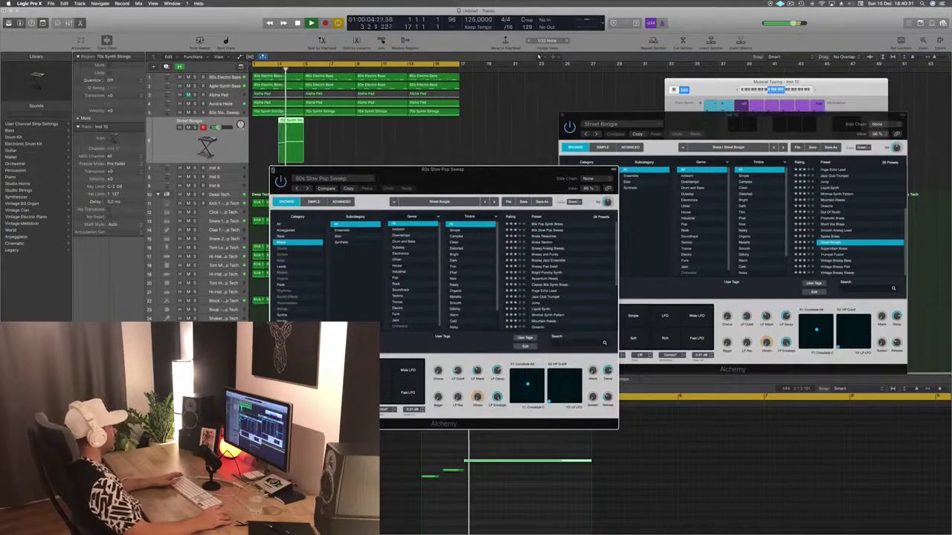
{"action": "left_click", "coordinate": [274, 170]}
{"action": "left_click_drag", "start_coordinate": [783, 124], "coordinate": [702, 128]}
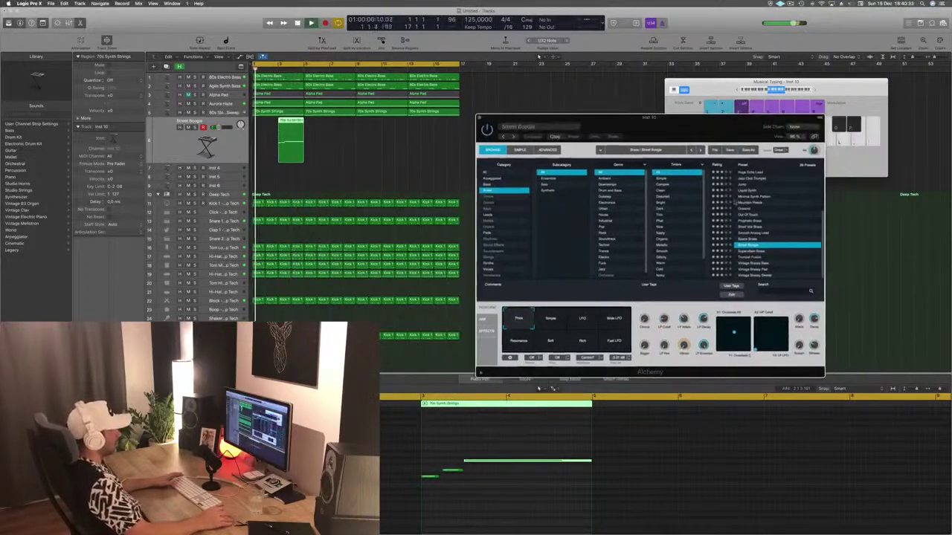
Load 80s Pop Synth Brass on the second Street Boogie track and copy its region to bars 7, 11 and 15.
{"action": "scroll", "coordinate": [746, 170], "scroll_direction": "up", "scroll_amount": 5}
{"action": "left_click", "coordinate": [749, 172]}
{"action": "left_click_drag", "start_coordinate": [296, 126], "coordinate": [395, 125]}
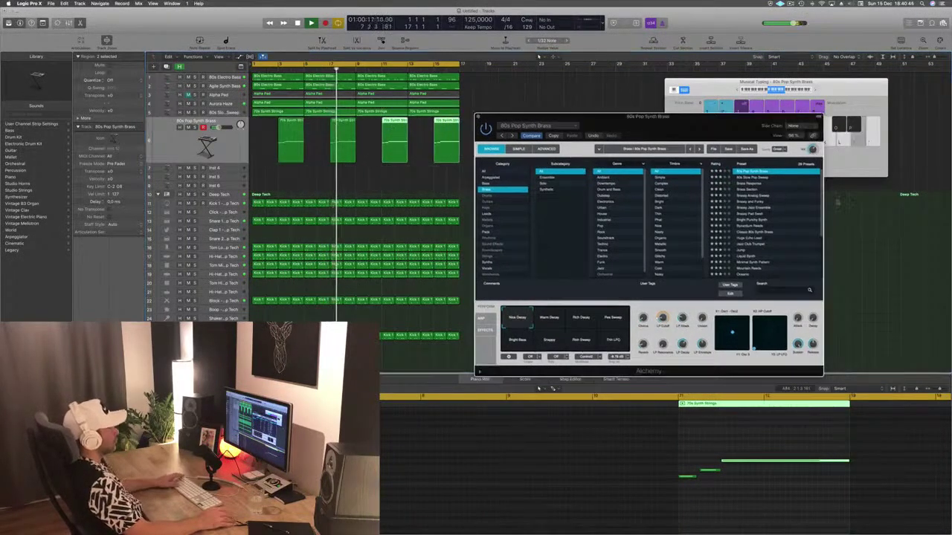
Audition the Brass Response, Brass Section and Brassy and Funky presets on the track with the copied two-bar regions.
{"action": "left_click", "coordinate": [750, 183]}
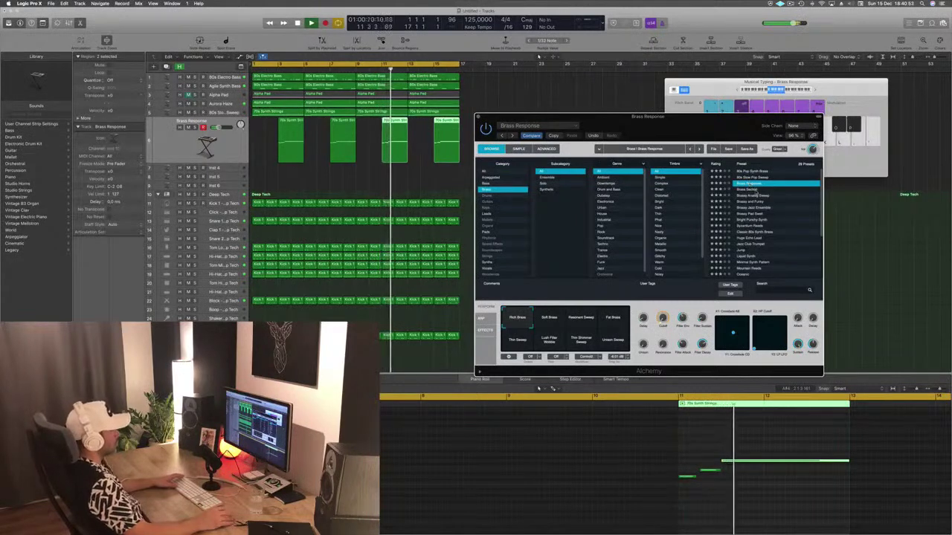
{"action": "left_click", "coordinate": [753, 189]}
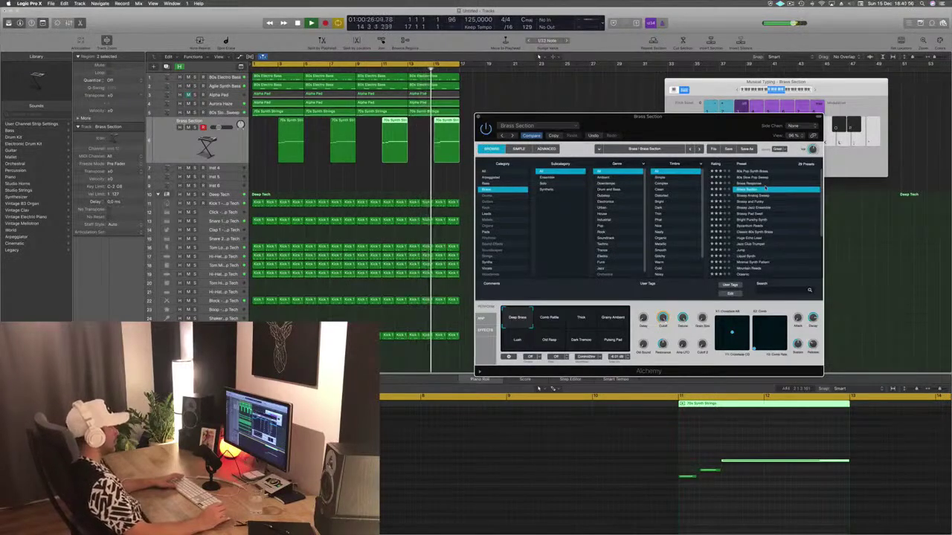
{"action": "left_click", "coordinate": [754, 201]}
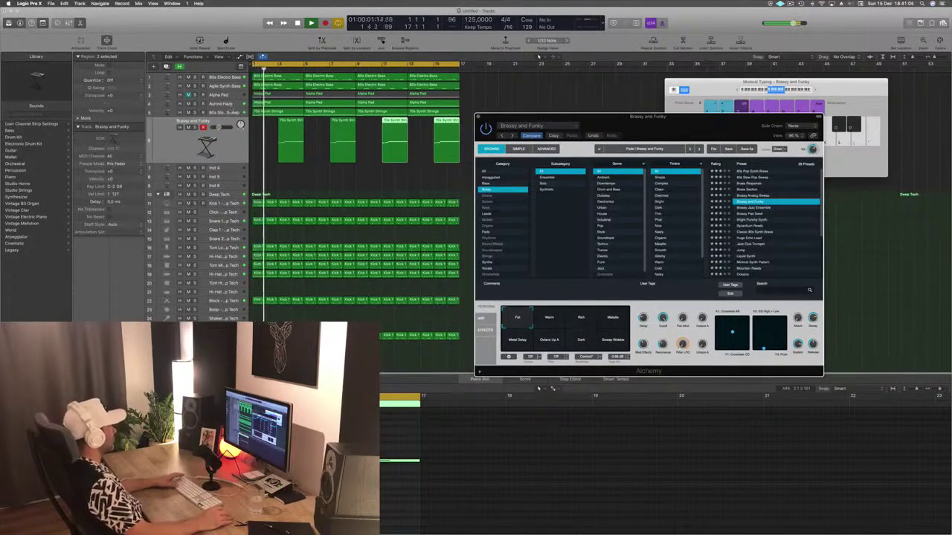
{"action": "key", "text": "Up"}
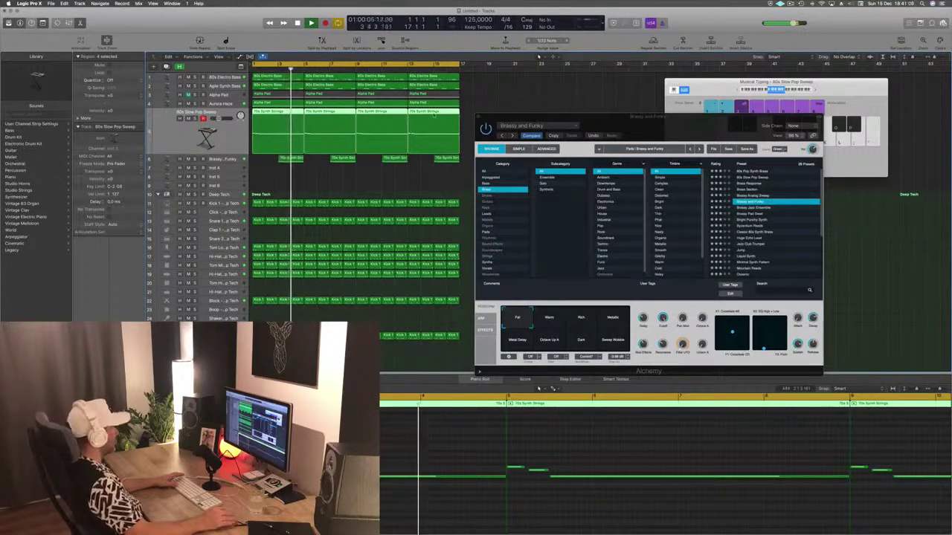
{"action": "key", "text": "Down"}
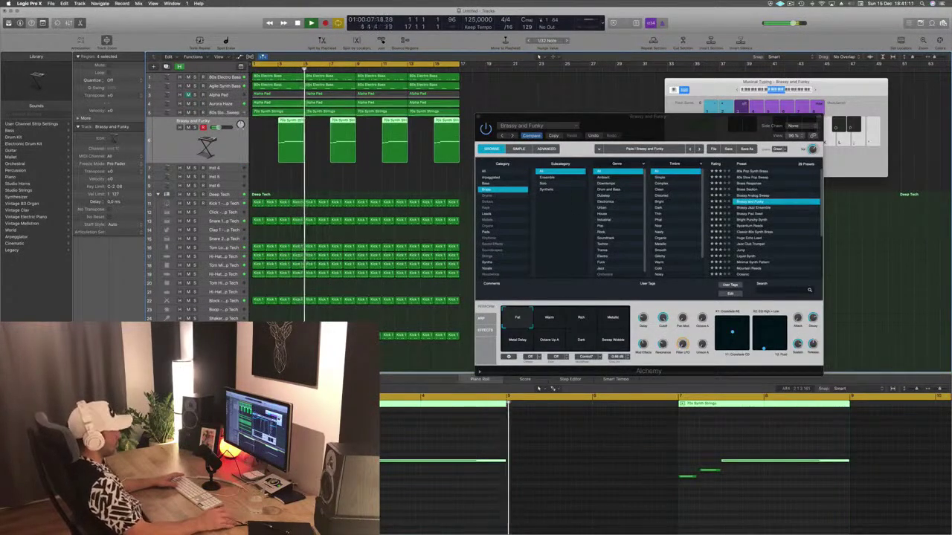
Try the Brassy Jazz Ensemble, Brassy Pad Swell and Bright Punchy Synth presets on the same track.
{"action": "left_click", "coordinate": [768, 210]}
{"action": "mouse_move", "coordinate": [721, 124]}
{"action": "left_mouse_down"}
{"action": "mouse_move", "coordinate": [730, 114]}
{"action": "mouse_move", "coordinate": [707, 114]}
{"action": "left_mouse_up"}
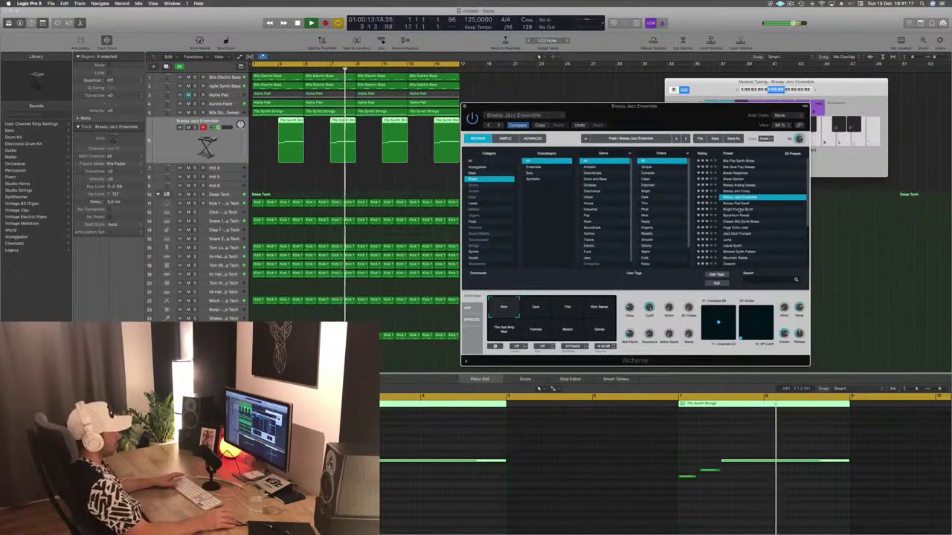
{"action": "key", "text": "Down"}
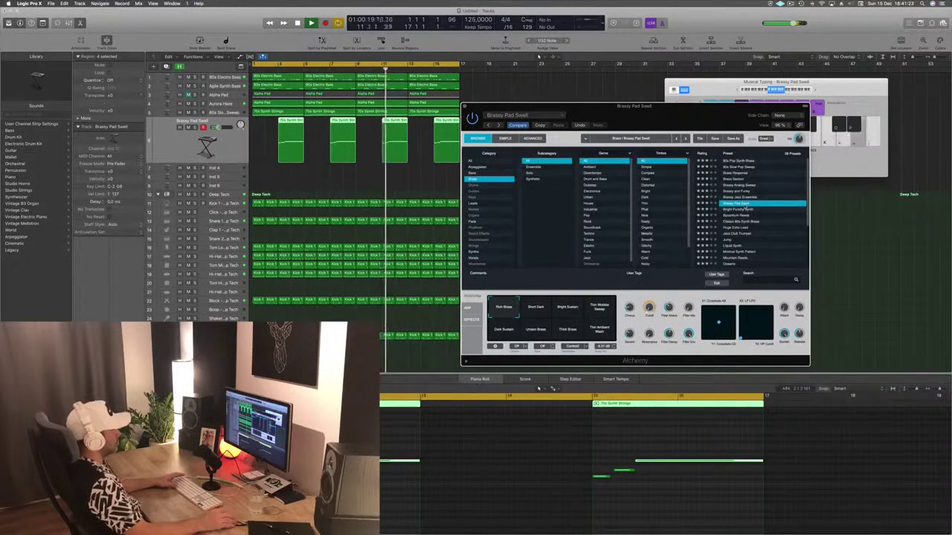
{"action": "left_click", "coordinate": [766, 210]}
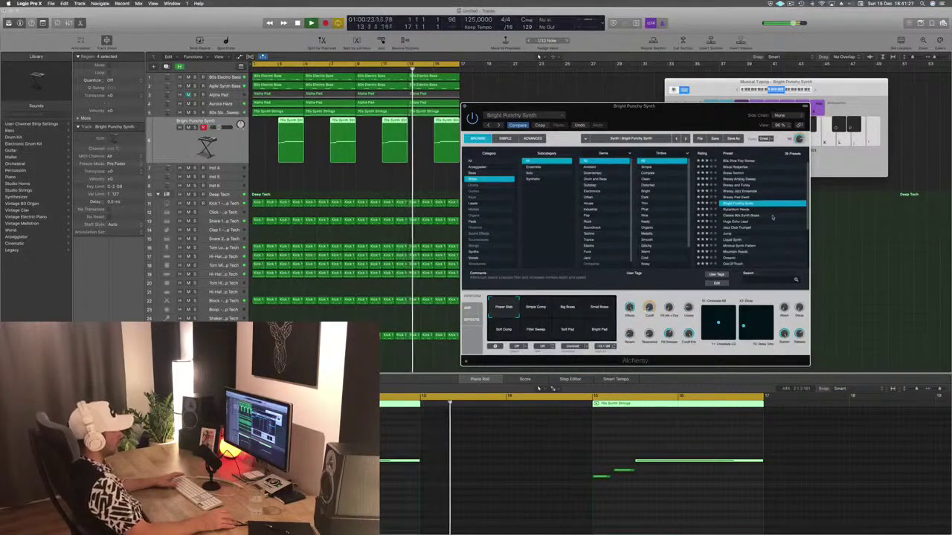
Load the Classic 80s Synth Brass preset and close the Alchemy window.
{"action": "key", "text": "Down"}
{"action": "left_click_drag", "start_coordinate": [695, 111], "coordinate": [673, 93]}
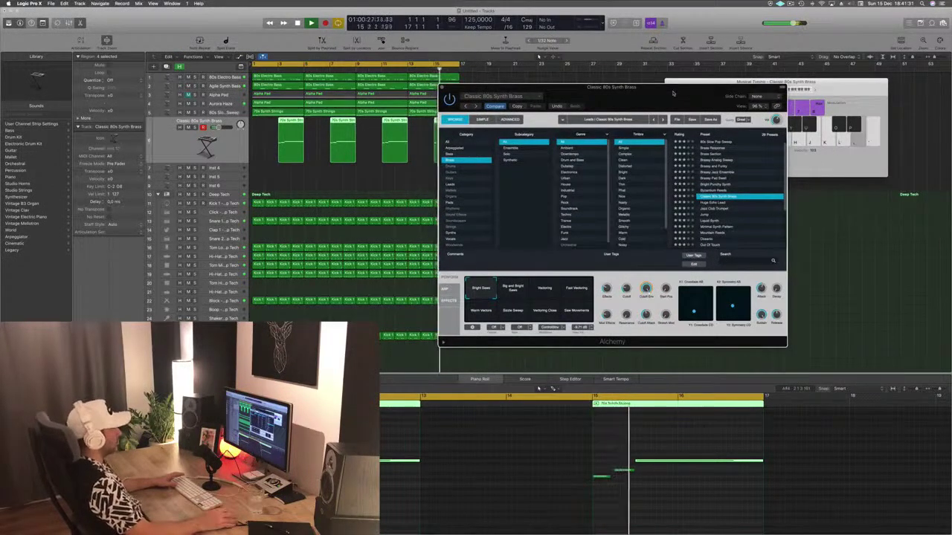
{"action": "left_click_drag", "start_coordinate": [613, 99], "coordinate": [560, 104]}
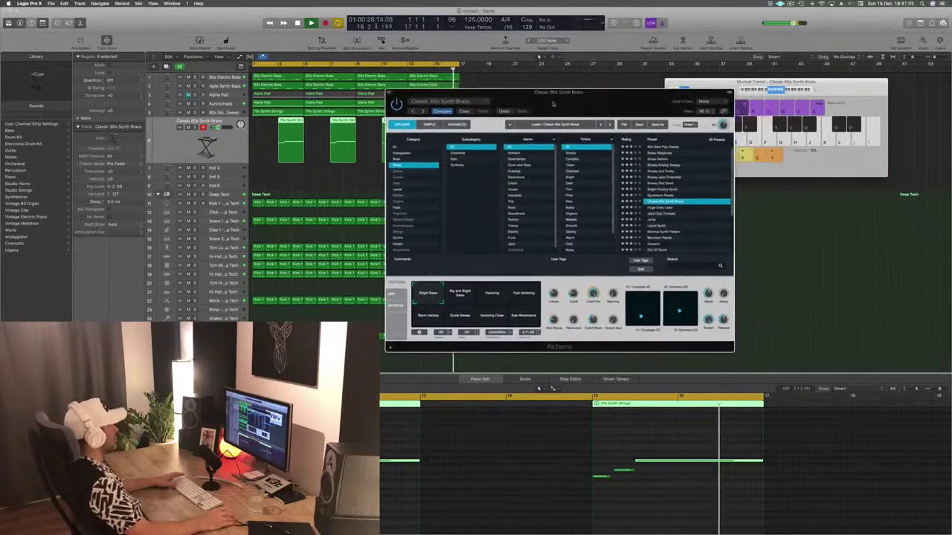
{"action": "key", "text": "super+w"}
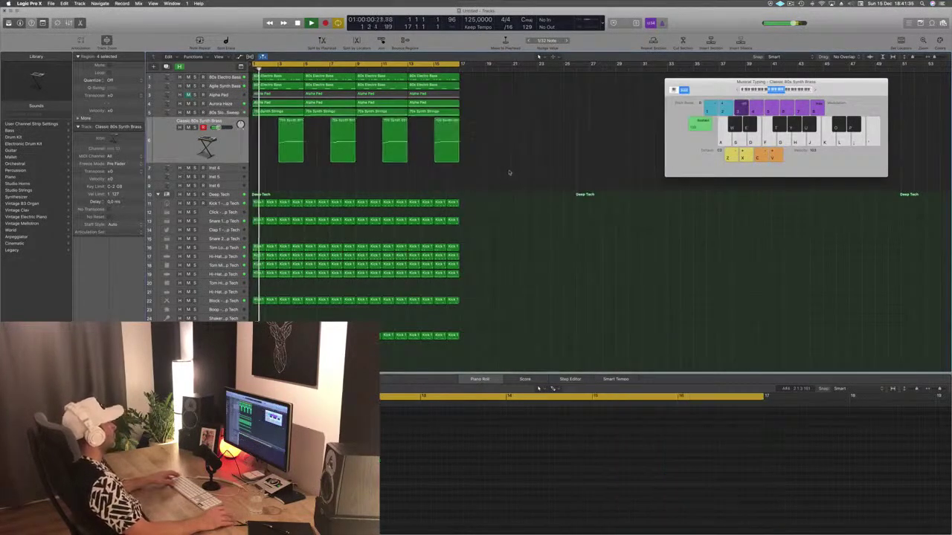
Mute the Classic 80s Synth Brass track and copy the first 80s Electro Bass region to the Inst 4 track at bar 1.
{"action": "key", "text": "Down"}
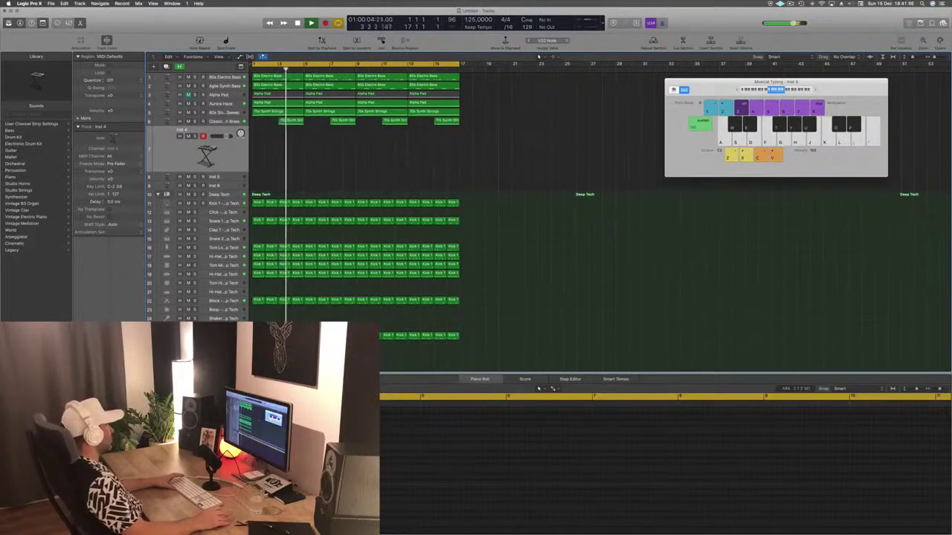
{"action": "key", "text": "Up"}
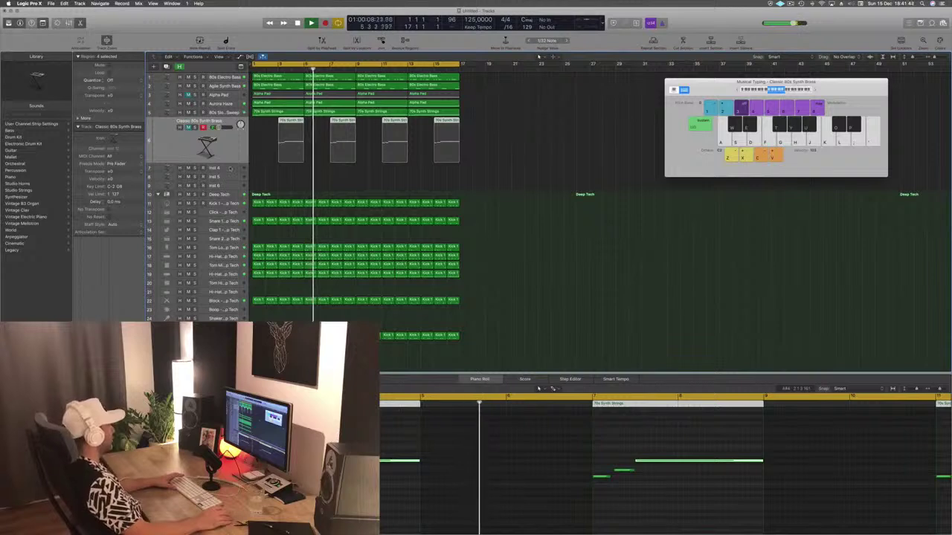
{"action": "key", "text": "Down"}
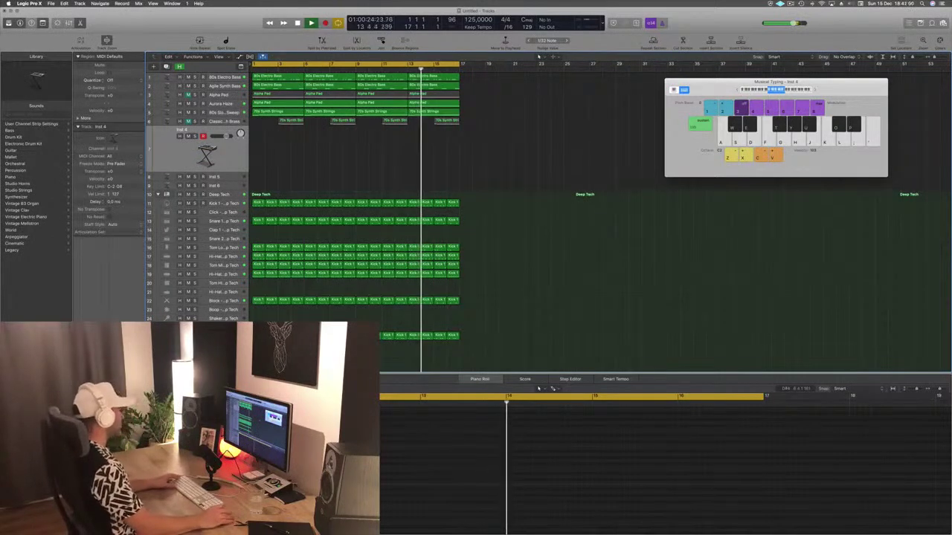
{"action": "left_click", "coordinate": [266, 78]}
{"action": "left_click_drag", "start_coordinate": [265, 77], "coordinate": [266, 162]}
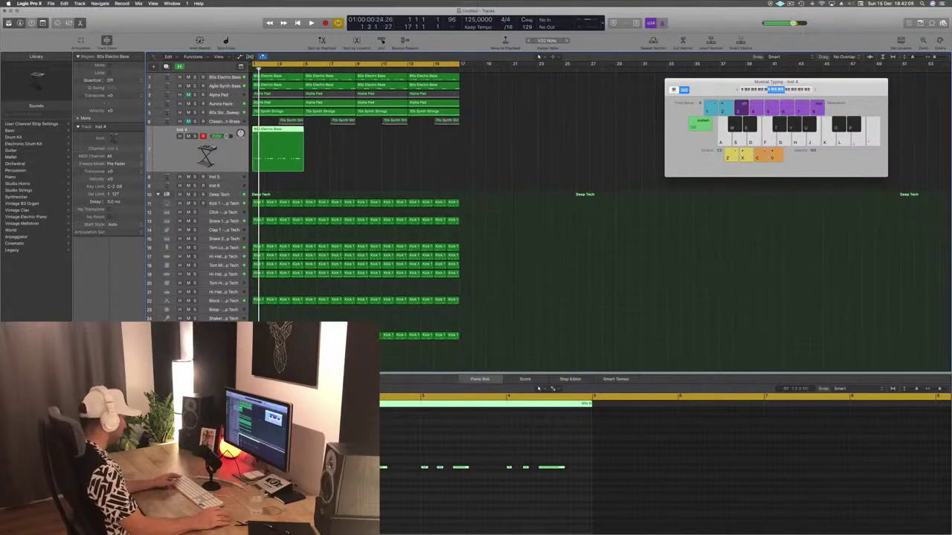
Shorten the longer notes of the copied bass region to match its short ones and transpose all its notes up.
{"action": "left_click", "coordinate": [308, 487]}
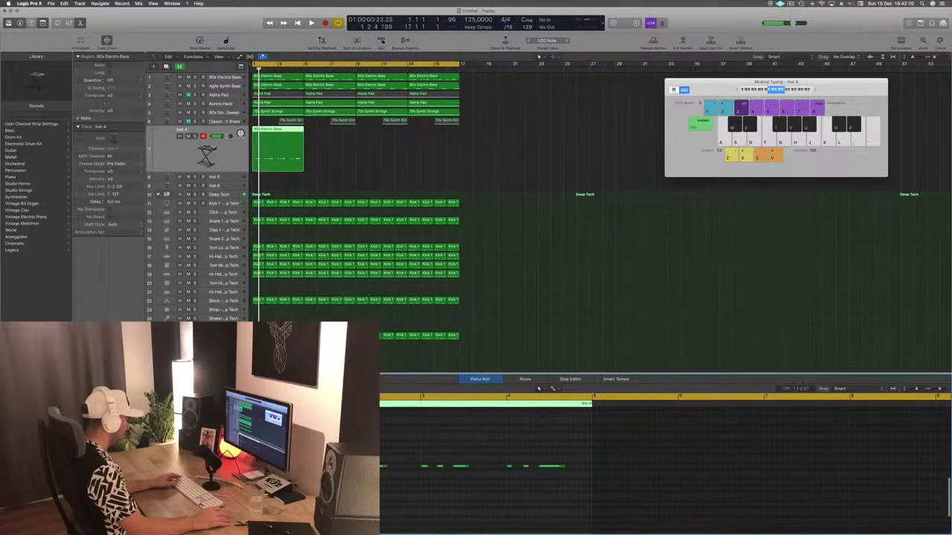
{"action": "left_click_drag", "start_coordinate": [383, 467], "coordinate": [380, 467]}
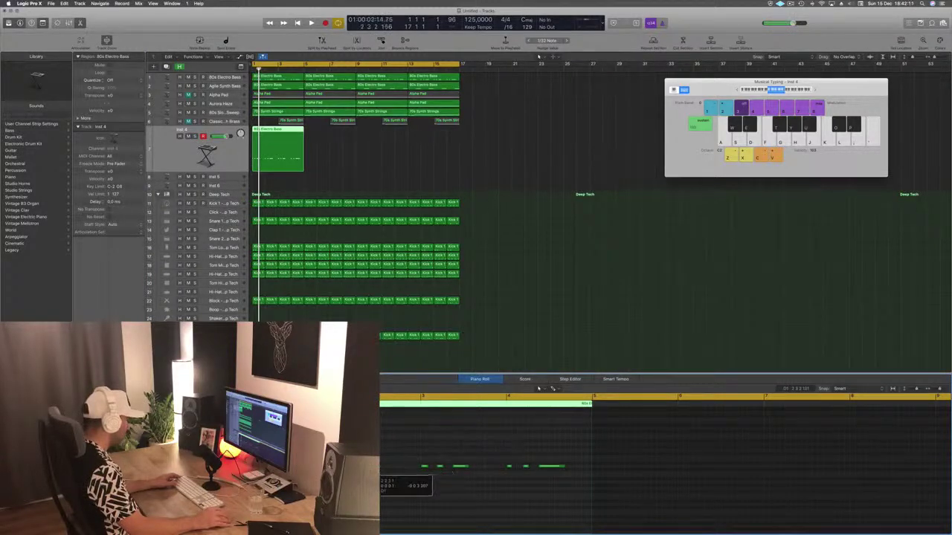
{"action": "left_click_drag", "start_coordinate": [468, 467], "coordinate": [458, 469]}
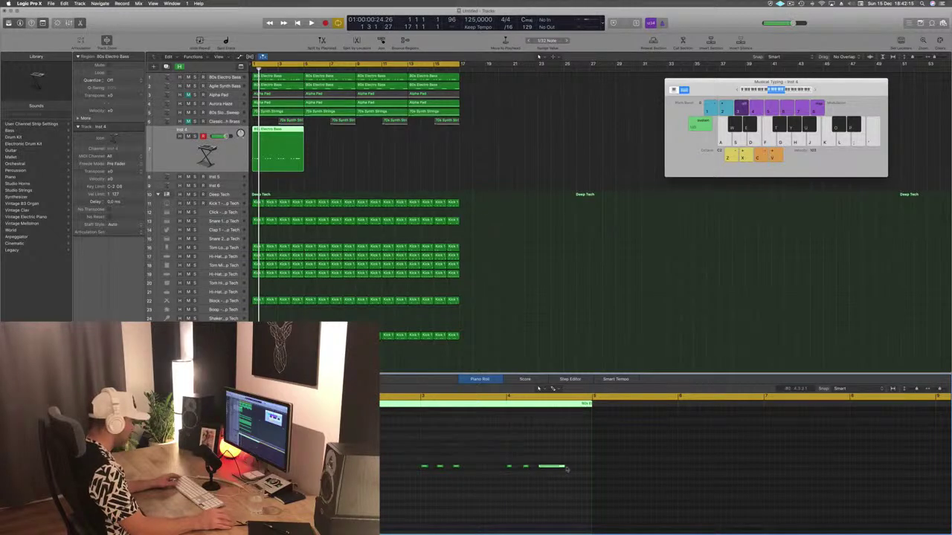
{"action": "left_click_drag", "start_coordinate": [565, 467], "coordinate": [538, 470]}
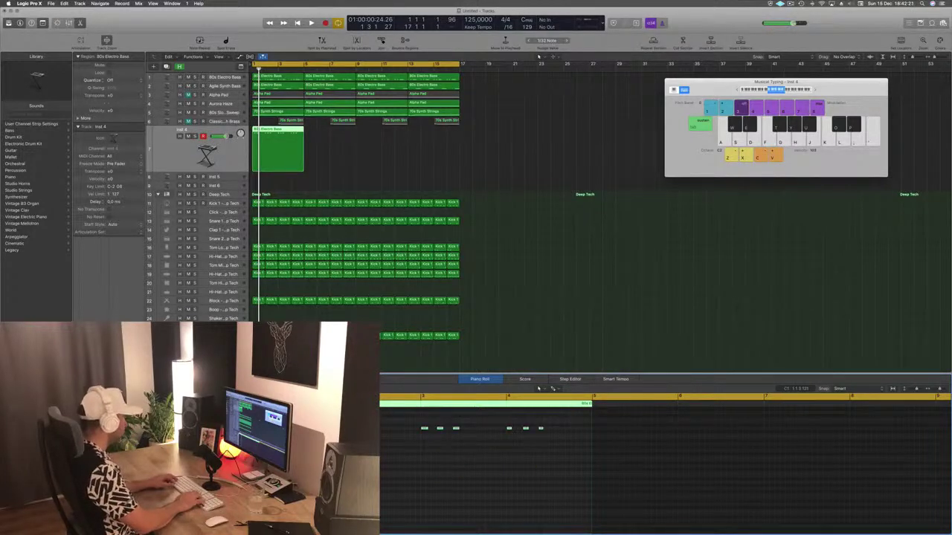
{"action": "scroll", "coordinate": [665, 453], "scroll_direction": "up", "scroll_amount": 2}
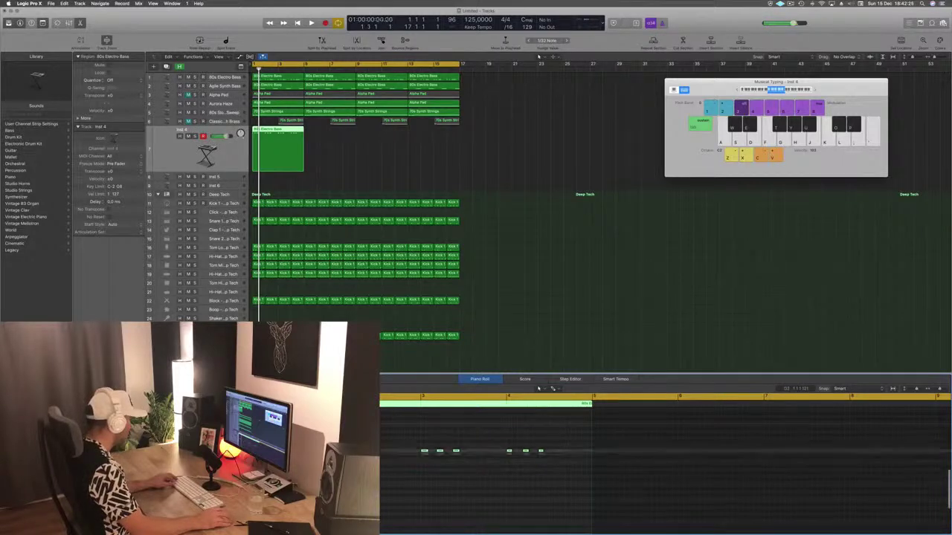
Layer a second copy of the notes above the original row and raise its pitch stepwise while checking playback.
{"action": "key", "text": "space"}
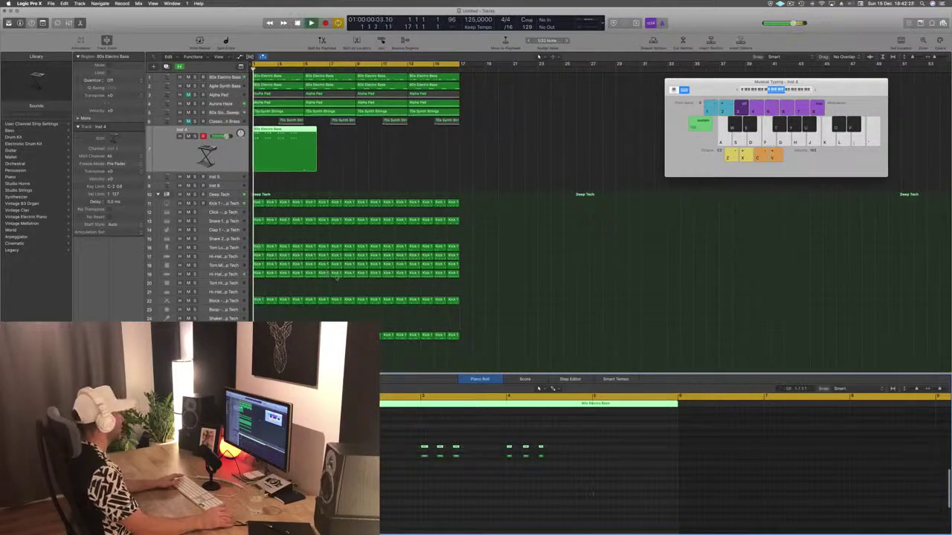
{"action": "key", "text": "space"}
{"action": "key", "text": "space"}
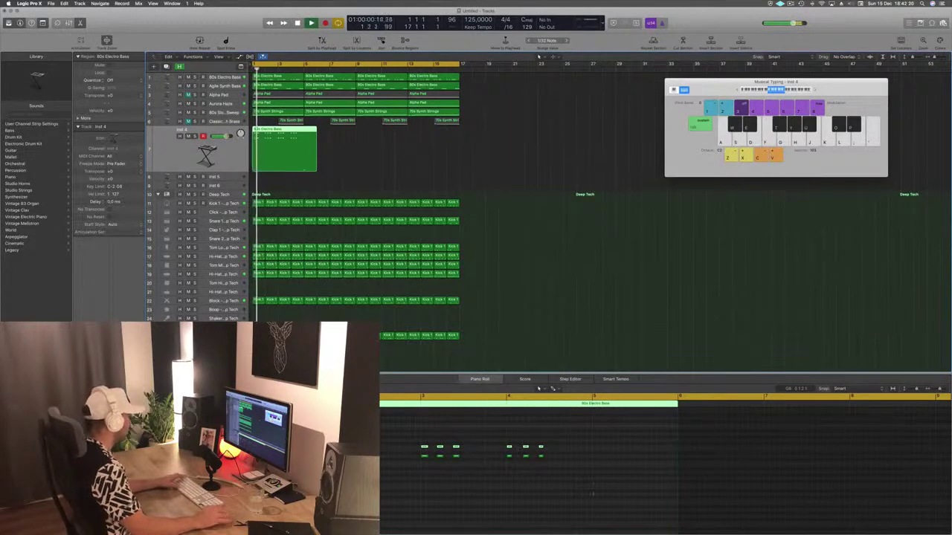
{"action": "key", "text": "space"}
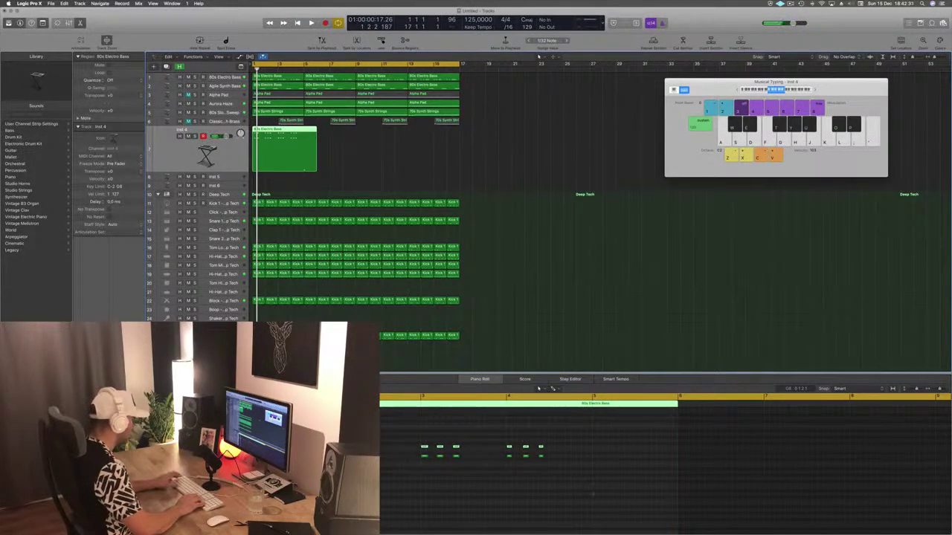
{"action": "key", "text": "space"}
{"action": "left_click_drag", "start_coordinate": [572, 435], "coordinate": [251, 454]}
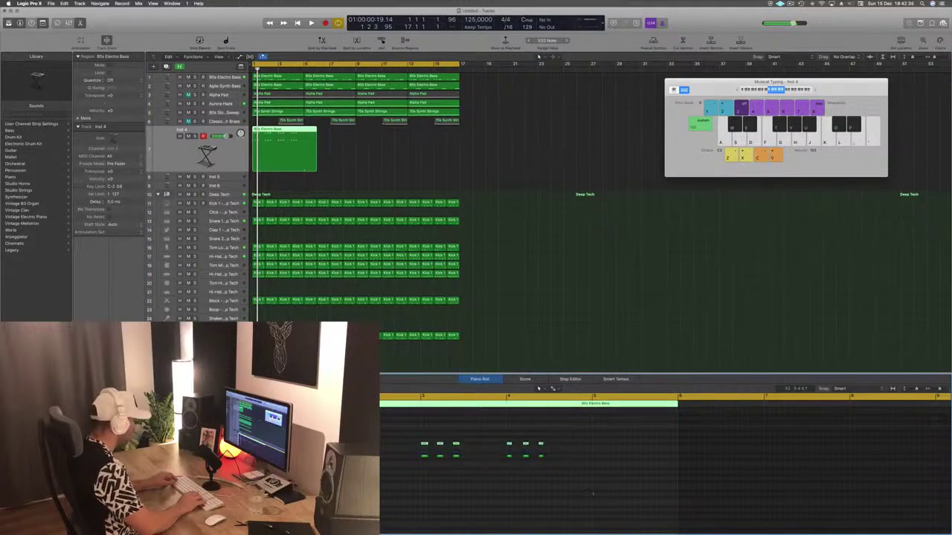
{"action": "key", "text": "space"}
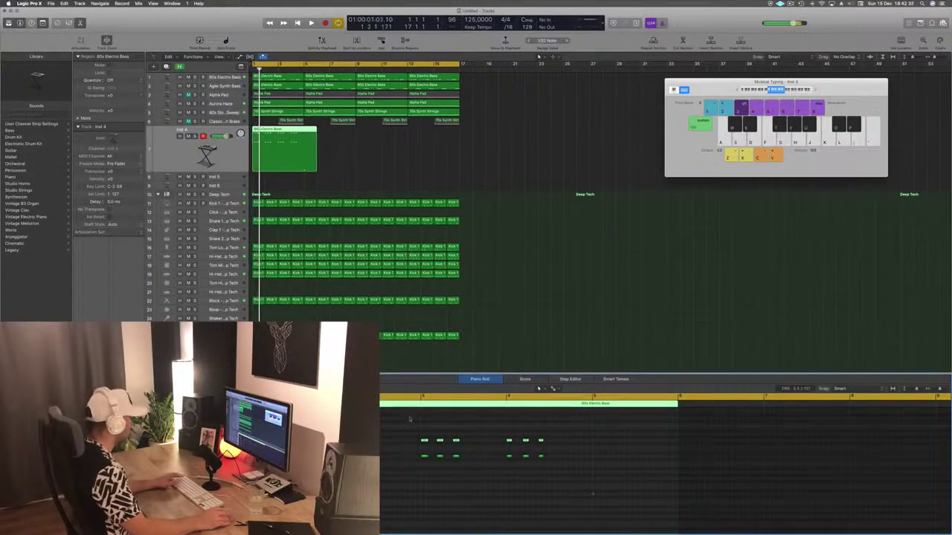
{"action": "key", "text": "space"}
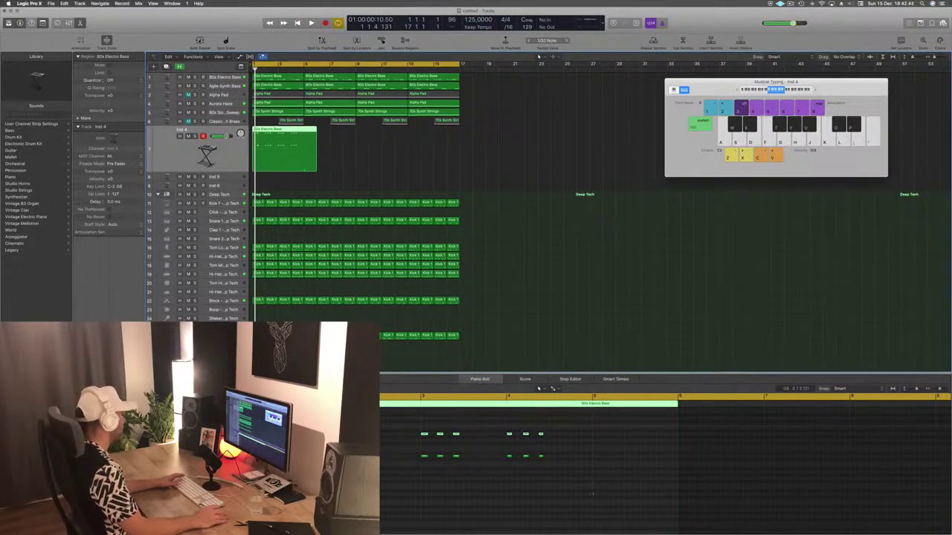
Open the Inst 4 track's Alchemy instrument, move its window clear of the track list and play the loop with the Synth Pluck variation.
{"action": "key", "text": "v"}
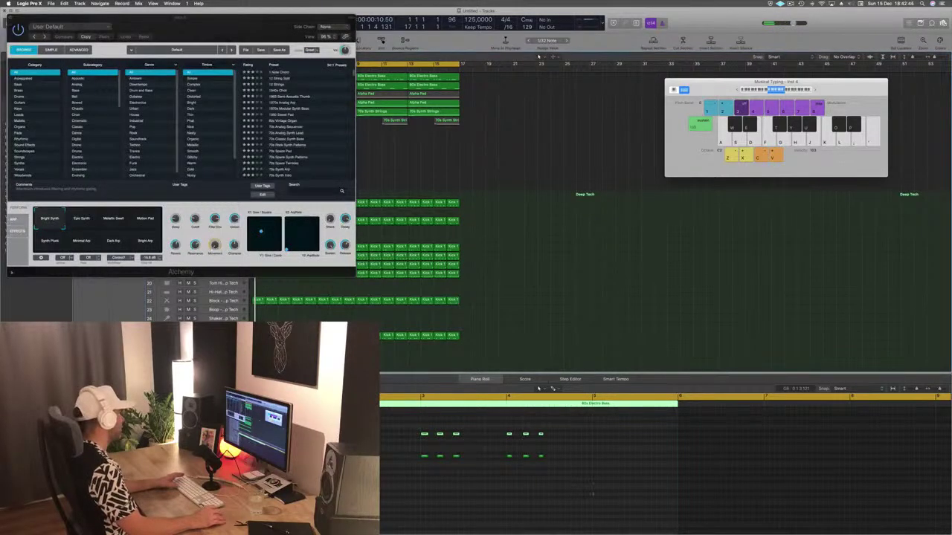
{"action": "left_click_drag", "start_coordinate": [180, 17], "coordinate": [681, 89]}
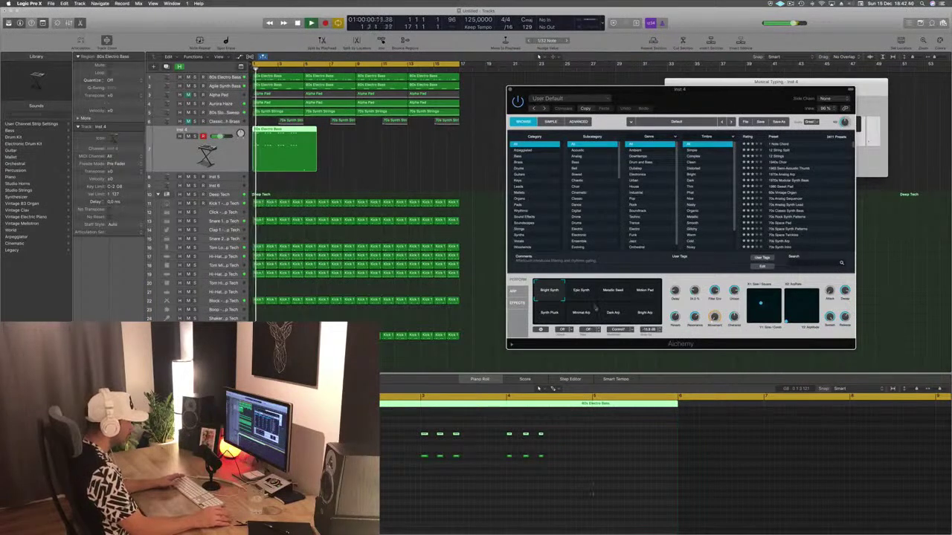
{"action": "key", "text": "space"}
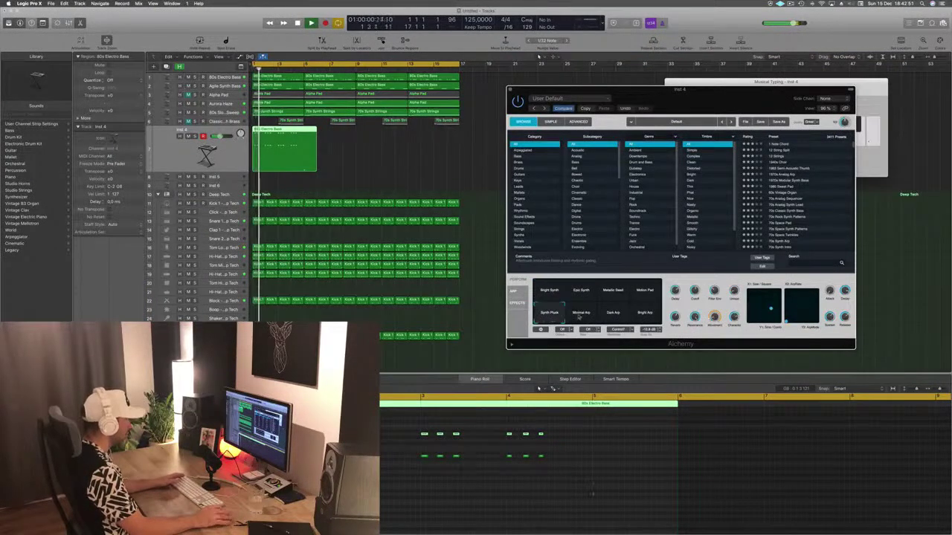
Compare the Minimal Arp and Bright Arp variations of the default sound against playback and return to Minimal Arp.
{"action": "left_click", "coordinate": [582, 321]}
{"action": "key", "text": "space"}
{"action": "key", "text": "space"}
{"action": "left_click", "coordinate": [640, 318]}
{"action": "key", "text": "space"}
{"action": "key", "text": "space"}
{"action": "left_click", "coordinate": [583, 314]}
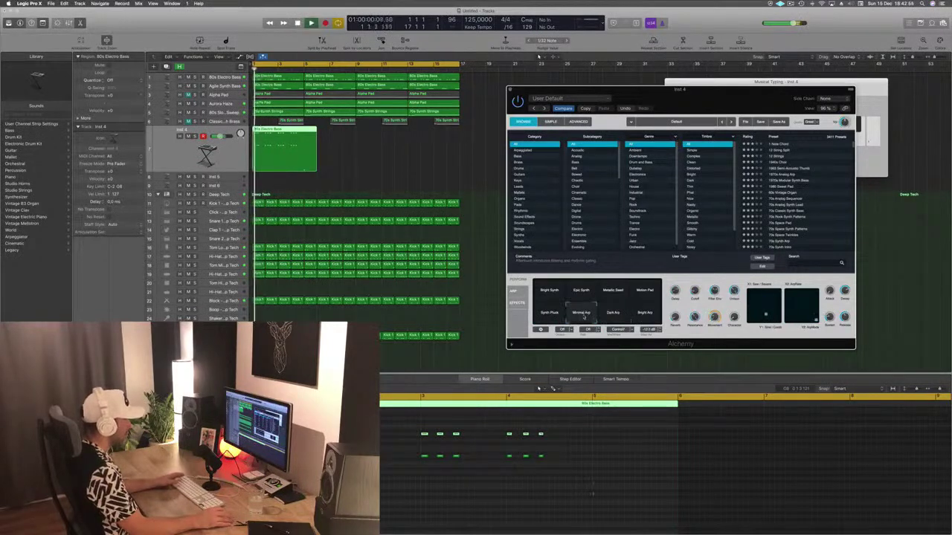
{"action": "key", "text": "space"}
{"action": "key", "text": "space"}
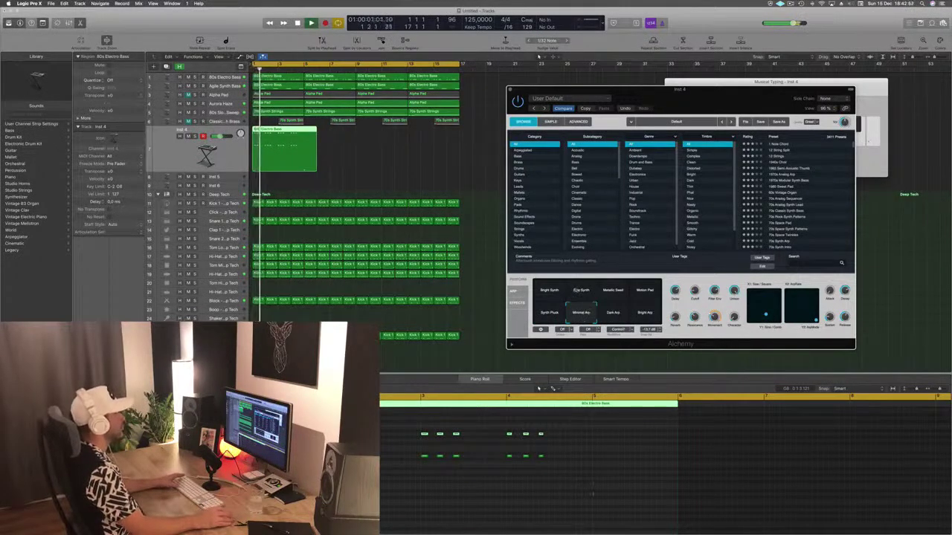
Search the Alchemy presets for "plucks" and load the Breaking Bass preset during playback.
{"action": "left_click_drag", "start_coordinate": [769, 102], "coordinate": [667, 96]}
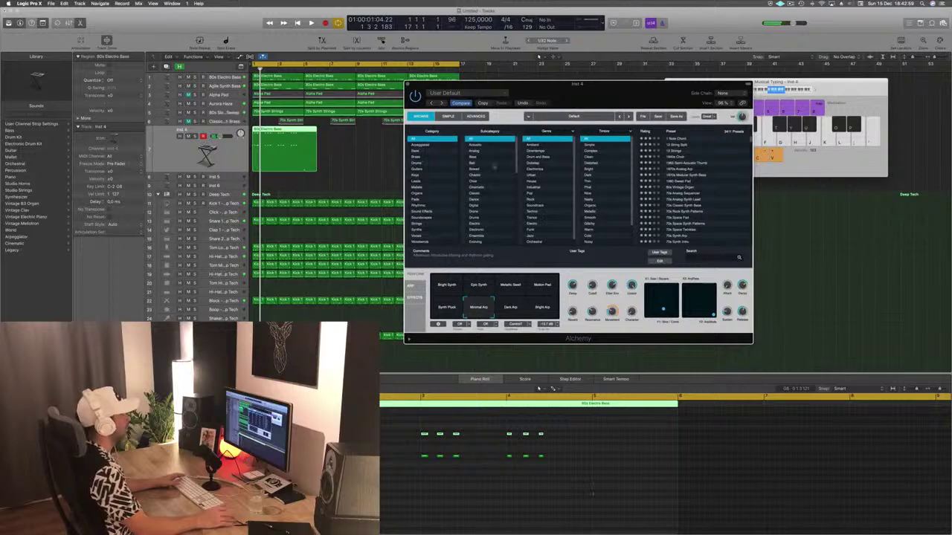
{"action": "left_click", "coordinate": [708, 258]}
{"action": "type", "text": "plucks"}
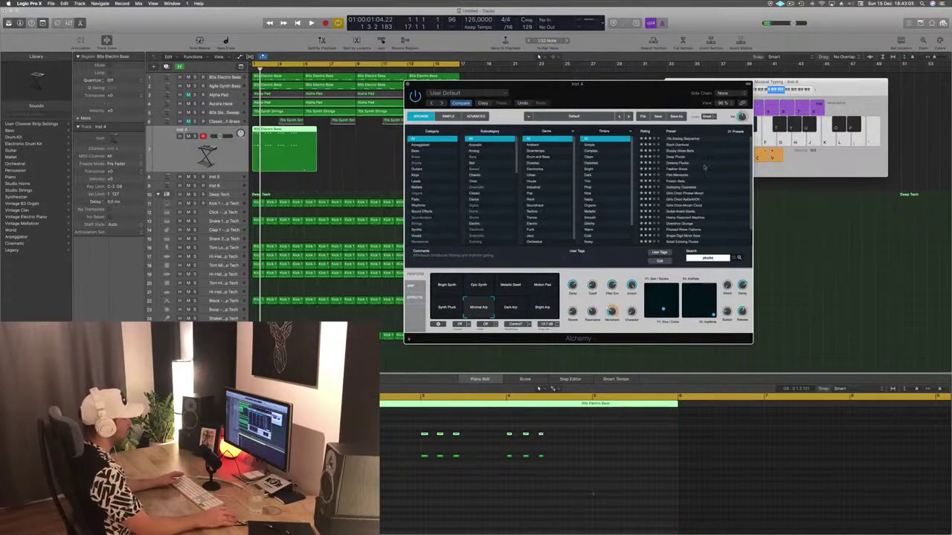
{"action": "key", "text": "space"}
{"action": "left_click", "coordinate": [683, 176]}
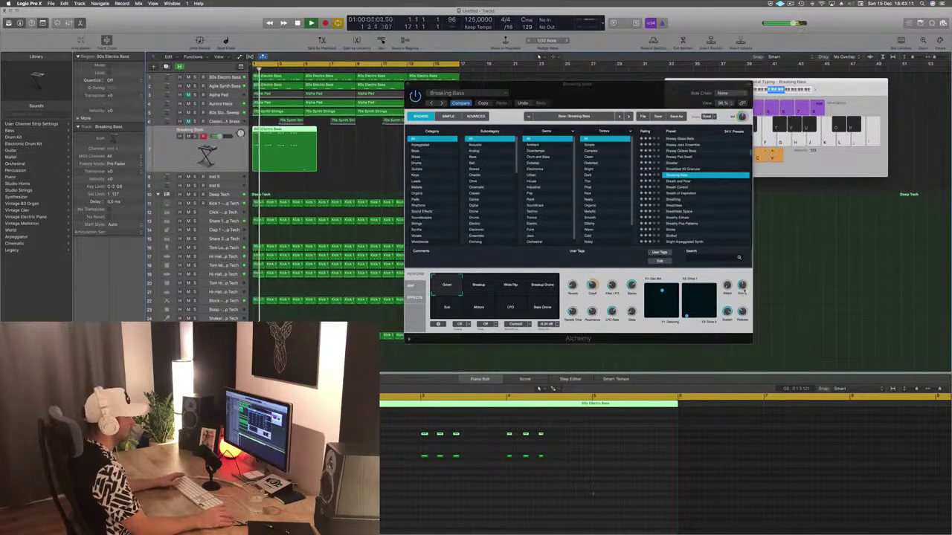
Search the Alchemy presets for "pluck" and audition the 80s Simple Synth Patterns preset.
{"action": "left_click", "coordinate": [697, 259]}
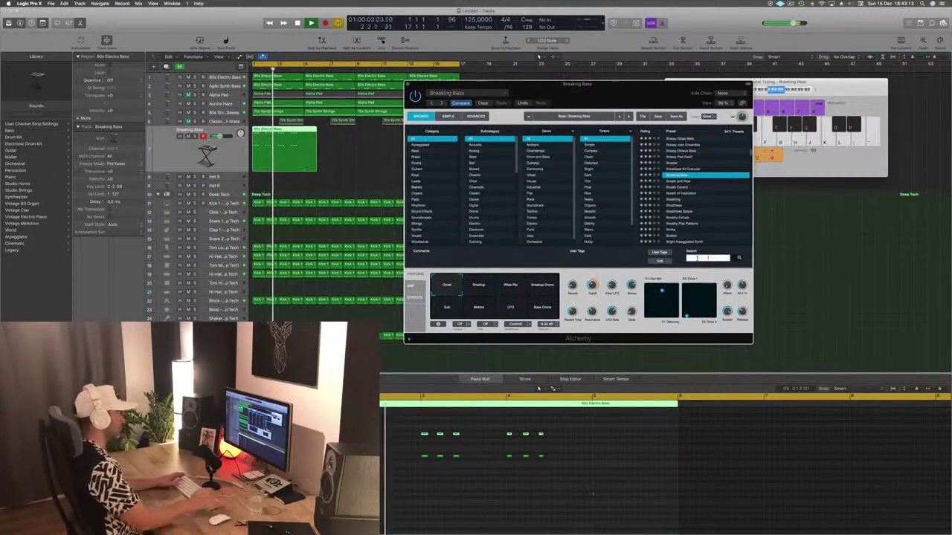
{"action": "type", "text": "s"}
{"action": "type", "text": "luck"}
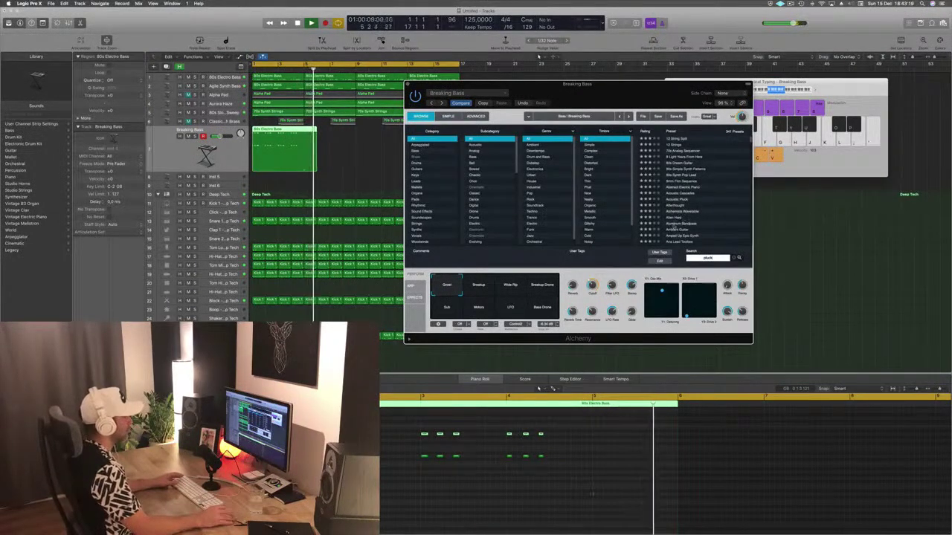
{"action": "left_click", "coordinate": [678, 168]}
{"action": "left_click", "coordinate": [678, 169]}
{"action": "key", "text": "Return"}
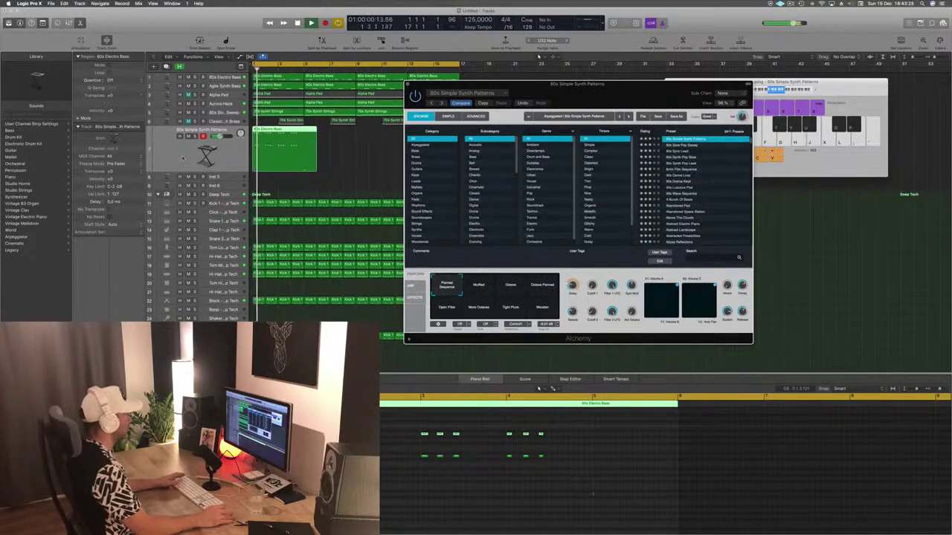
{"action": "left_click", "coordinate": [194, 149]}
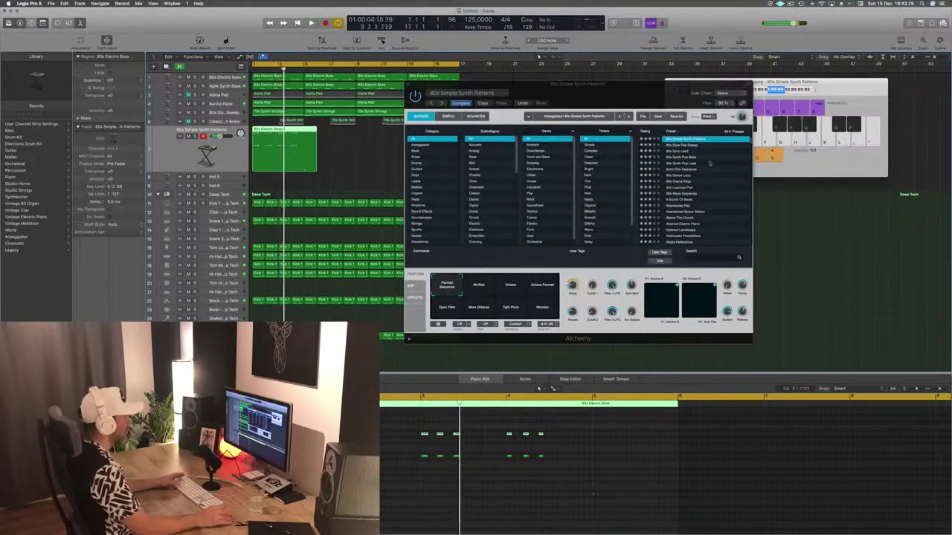
Search the Alchemy presets for "pluck" again and clear the search text.
{"action": "left_click", "coordinate": [699, 258]}
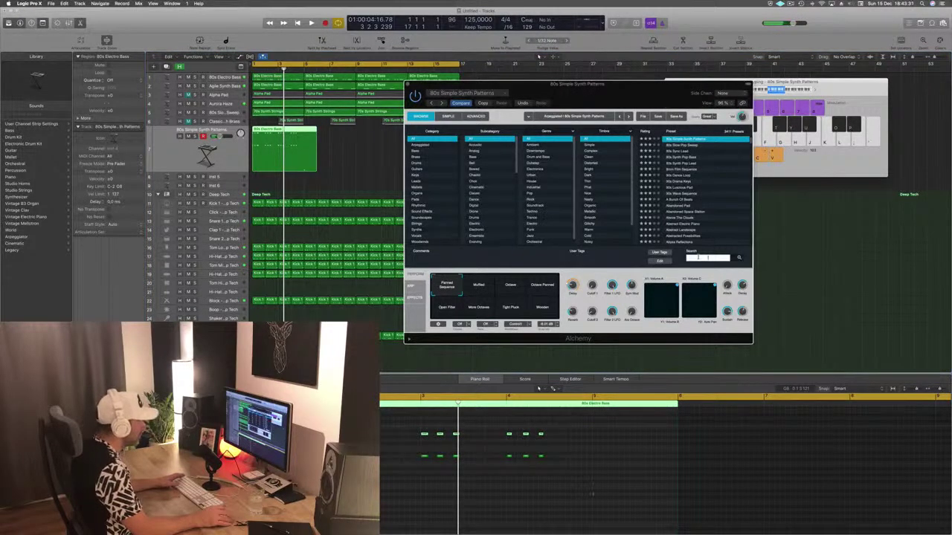
{"action": "type", "text": "p"}
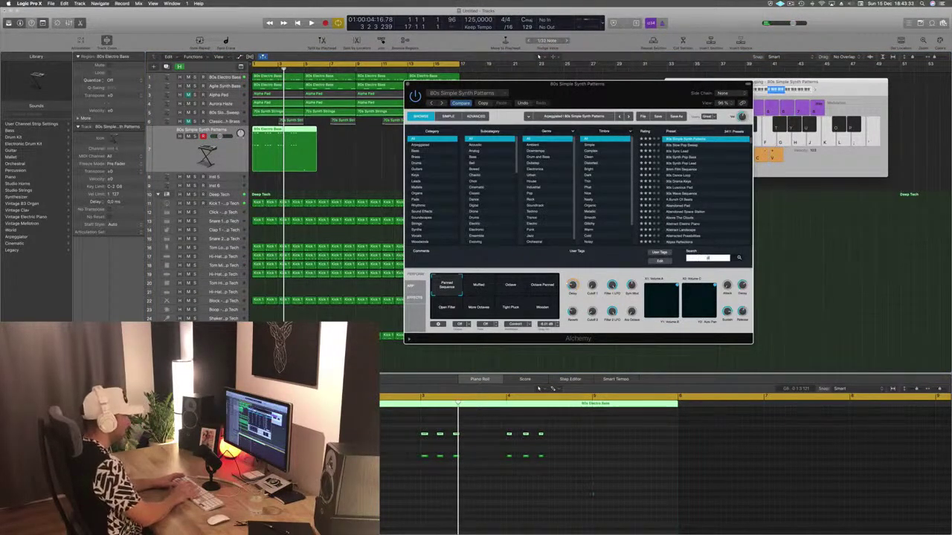
{"action": "type", "text": "lo"}
{"action": "type", "text": "ck"}
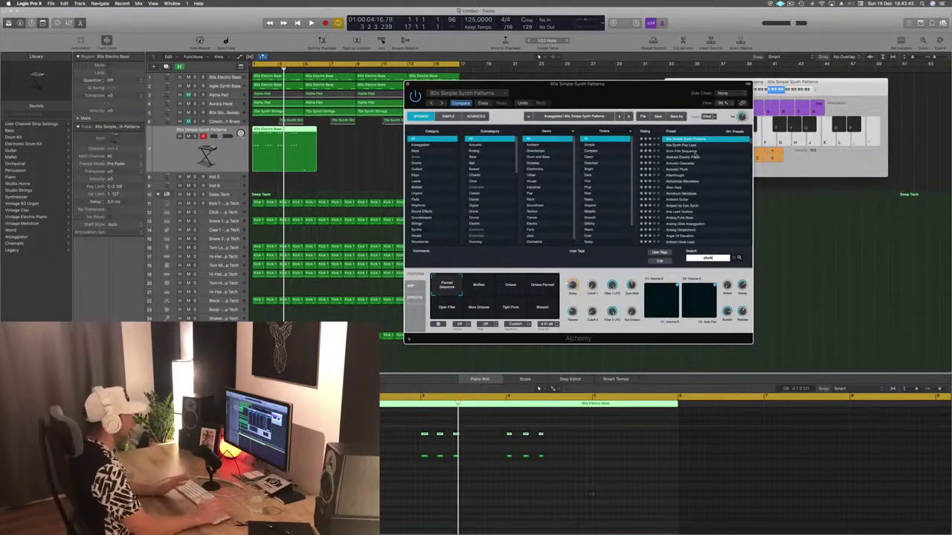
{"action": "key", "text": "BackSpace"}
{"action": "key", "text": "BackSpace"}
{"action": "key", "text": "BackSpace"}
{"action": "key", "text": "BackSpace"}
{"action": "key", "text": "BackSpace"}
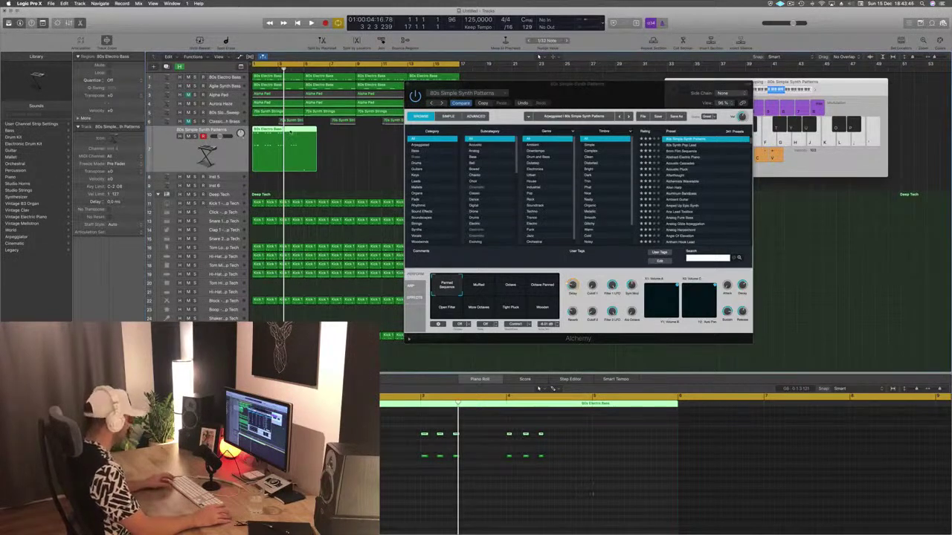
Trim the bass region on the Alchemy track to end at bar 5 and copy it repeatedly to fill 16 bars.
{"action": "double_click", "coordinate": [302, 131], "text": "super"}
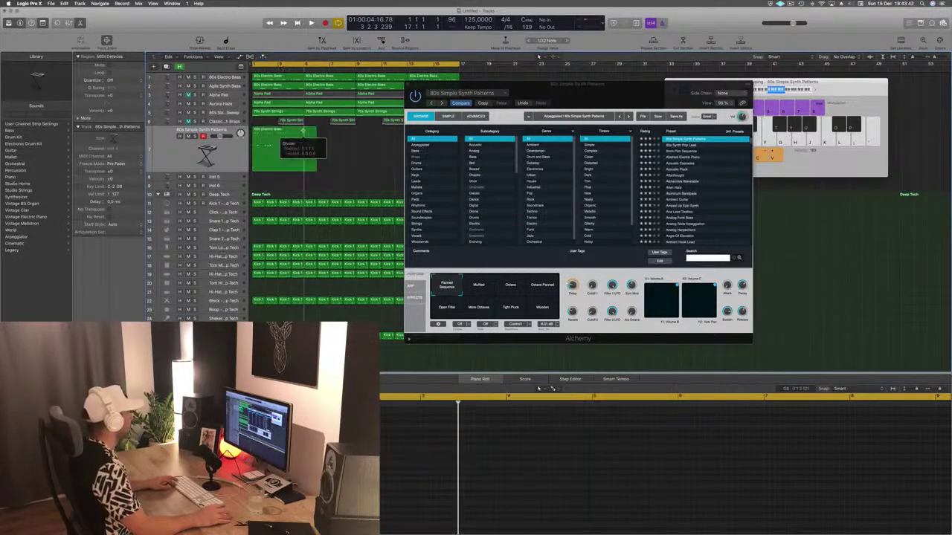
{"action": "left_click", "coordinate": [322, 133]}
{"action": "left_click", "coordinate": [267, 135]}
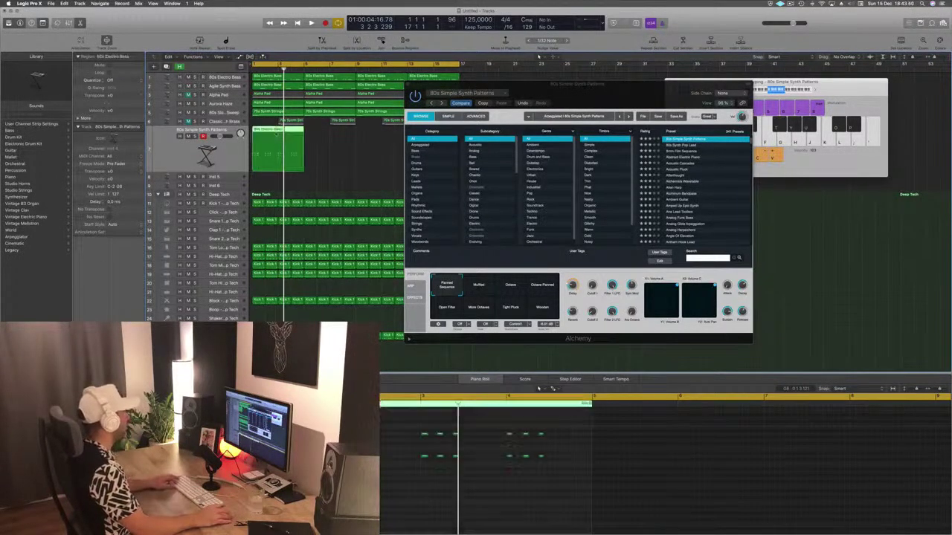
{"action": "left_click_drag", "start_coordinate": [267, 135], "coordinate": [319, 139]}
{"action": "left_click_drag", "start_coordinate": [520, 83], "coordinate": [759, 107]}
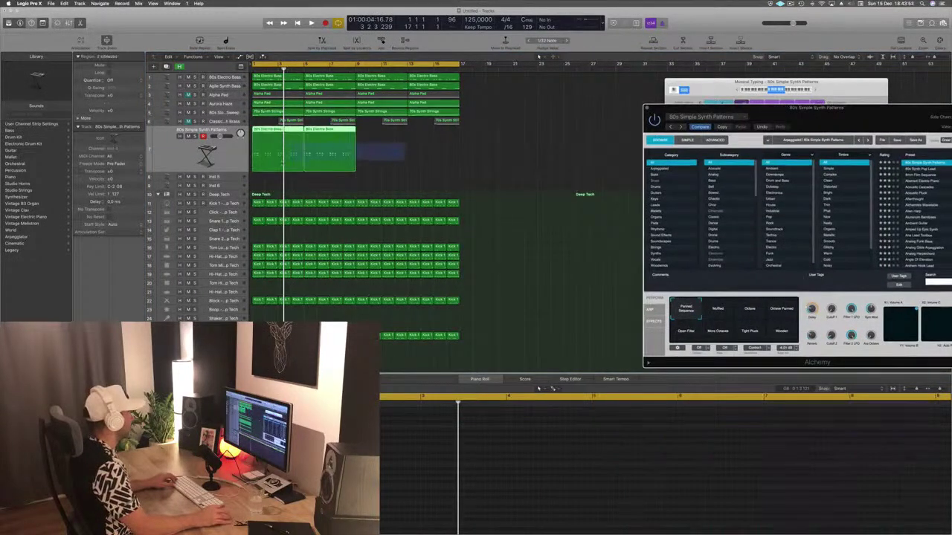
{"action": "left_click_drag", "start_coordinate": [274, 136], "coordinate": [377, 136]}
Search the Alchemy presets for "pluck" during playback and load the Acoustic Cascades preset.
{"action": "left_click_drag", "start_coordinate": [751, 117], "coordinate": [313, 78]}
{"action": "key", "text": "space"}
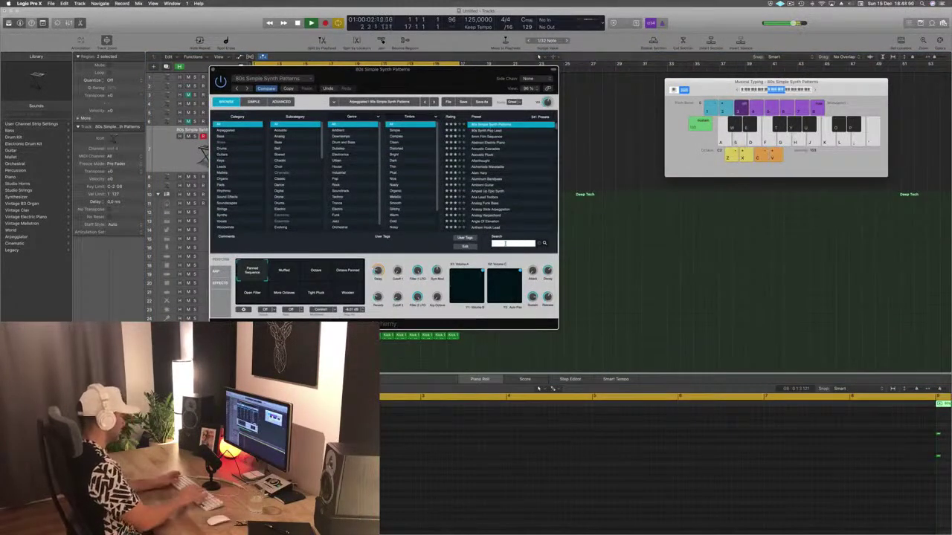
{"action": "type", "text": "pluck"}
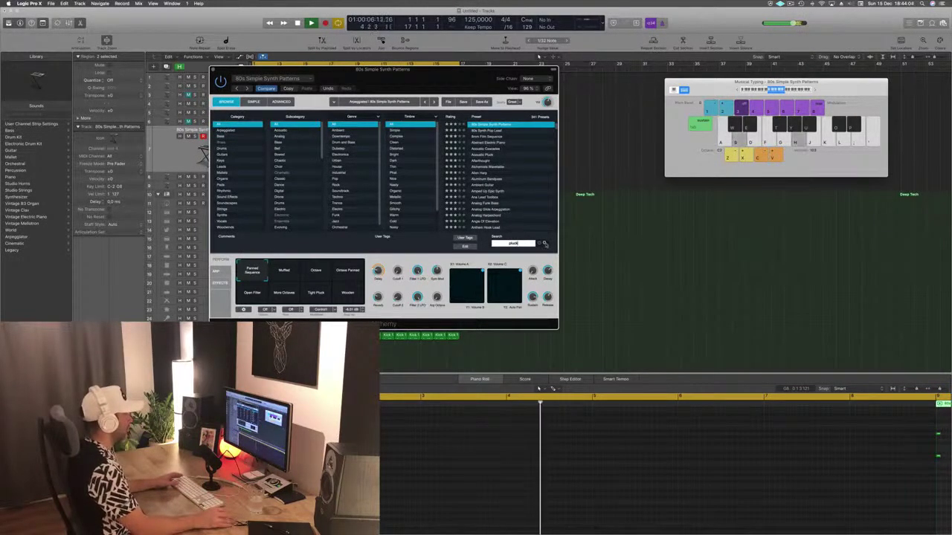
{"action": "left_click", "coordinate": [544, 243]}
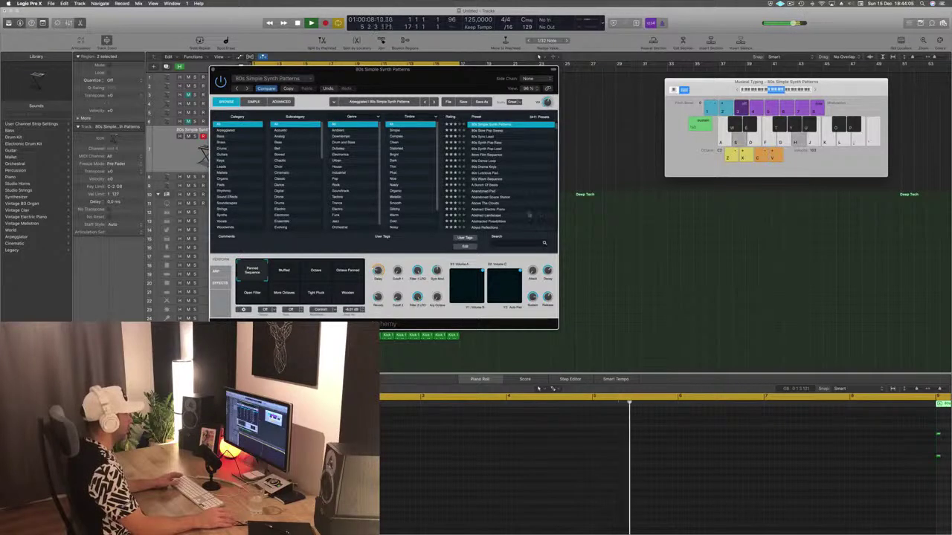
{"action": "left_click", "coordinate": [503, 243]}
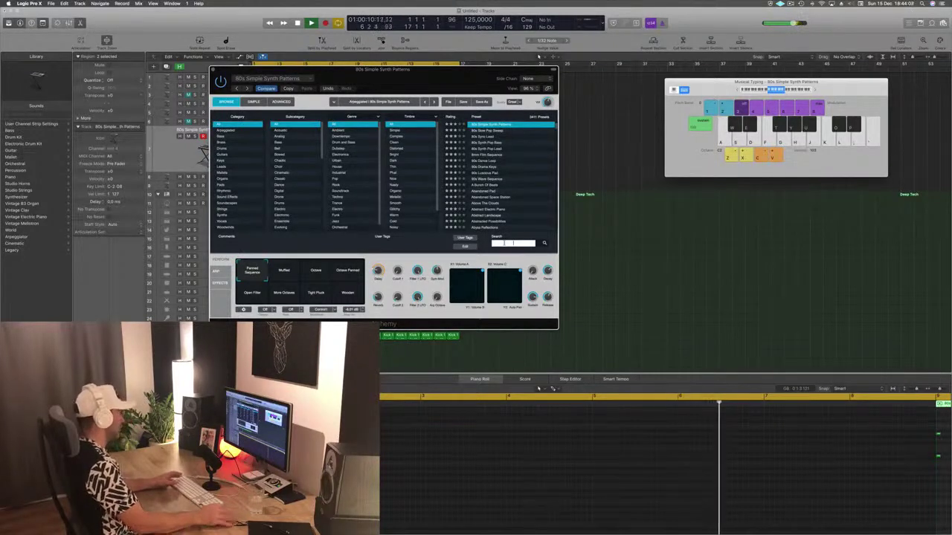
{"action": "type", "text": "pluck"}
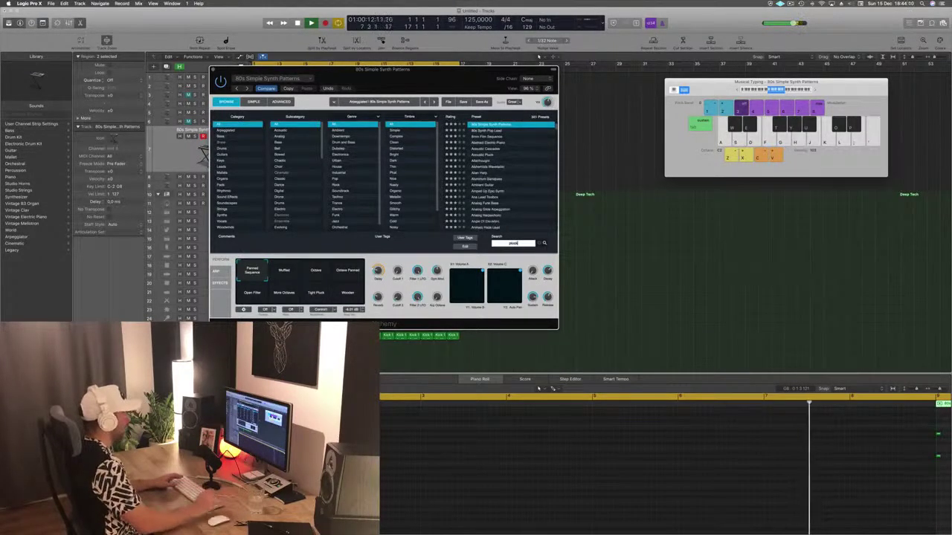
{"action": "key", "text": "Escape"}
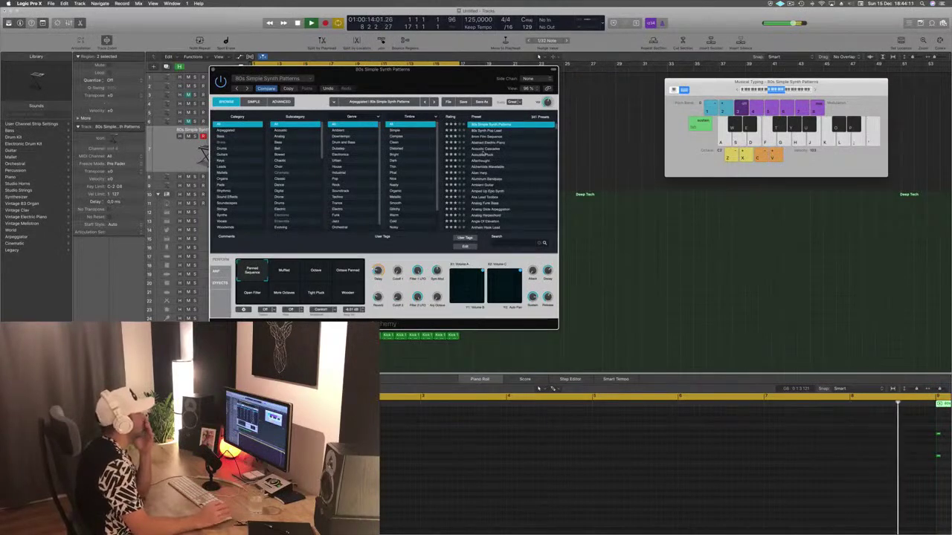
{"action": "left_click", "coordinate": [484, 149]}
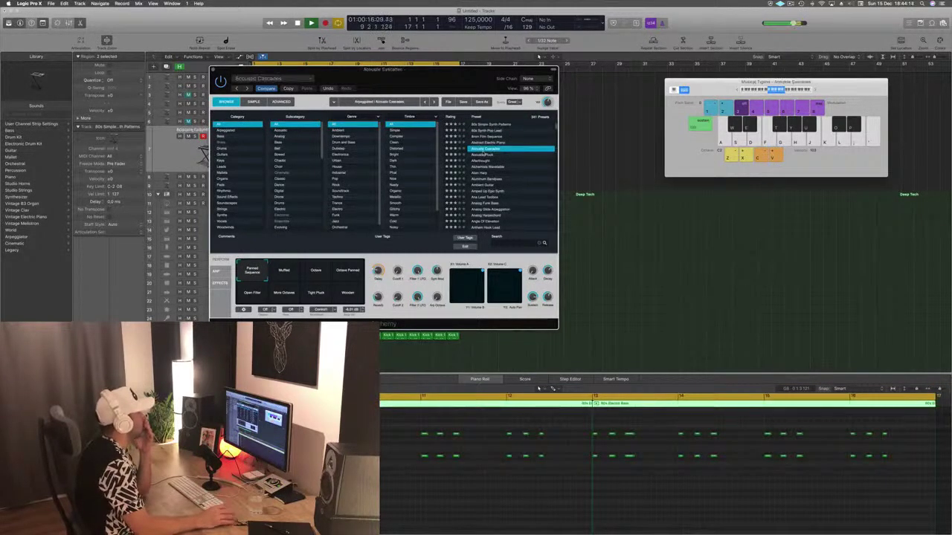
{"action": "left_click_drag", "start_coordinate": [392, 240], "coordinate": [615, 265]}
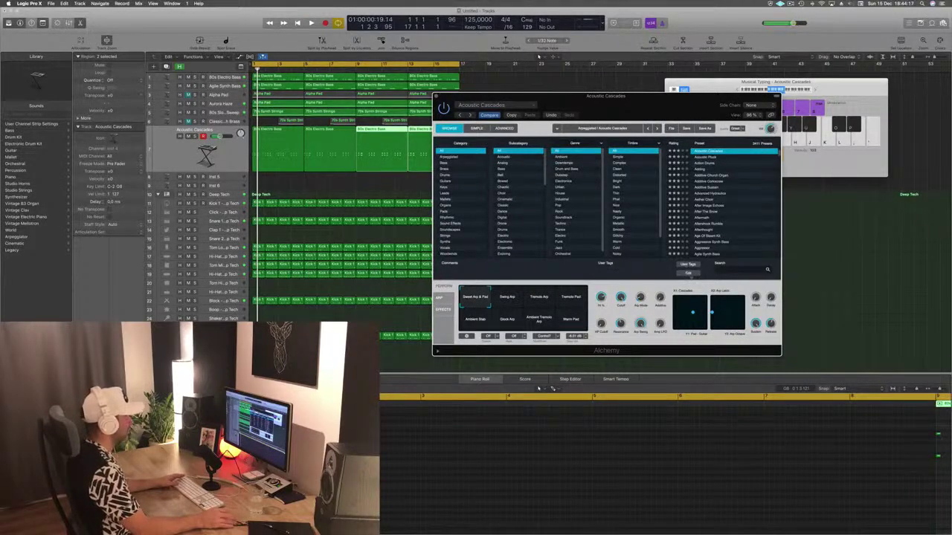
{"action": "left_click", "coordinate": [688, 273]}
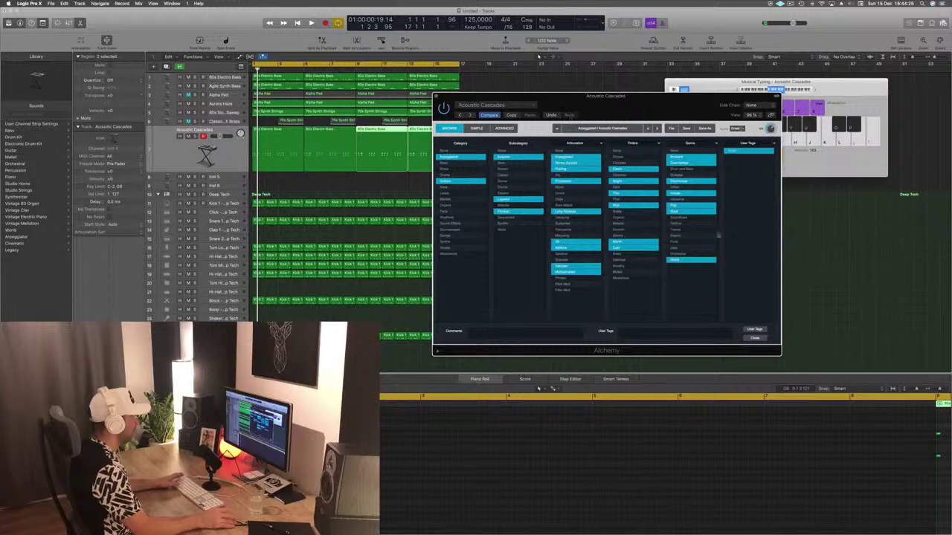
{"action": "left_click", "coordinate": [754, 338]}
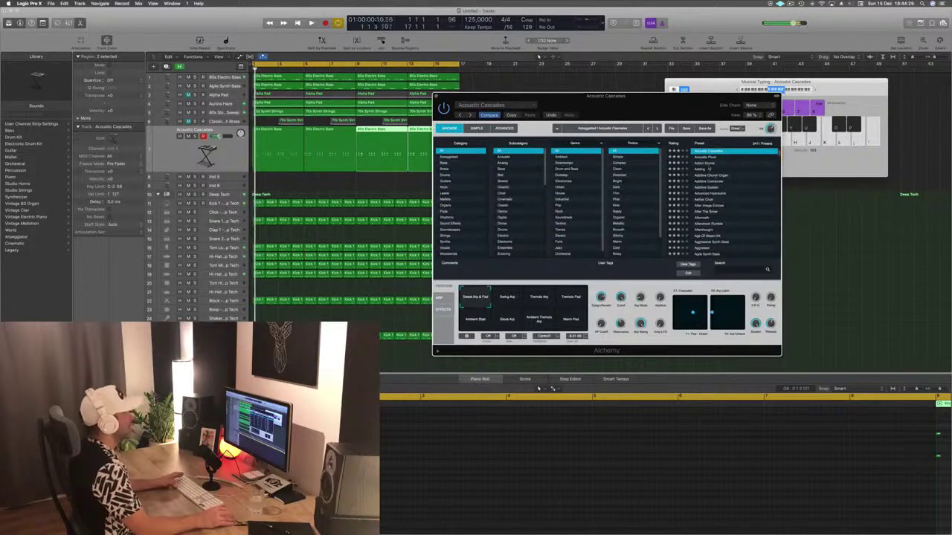
Audition the Alchemy presets Adding, Additive Sustain, Aether Choir and After Image Echoes during playback.
{"action": "left_click", "coordinate": [705, 169]}
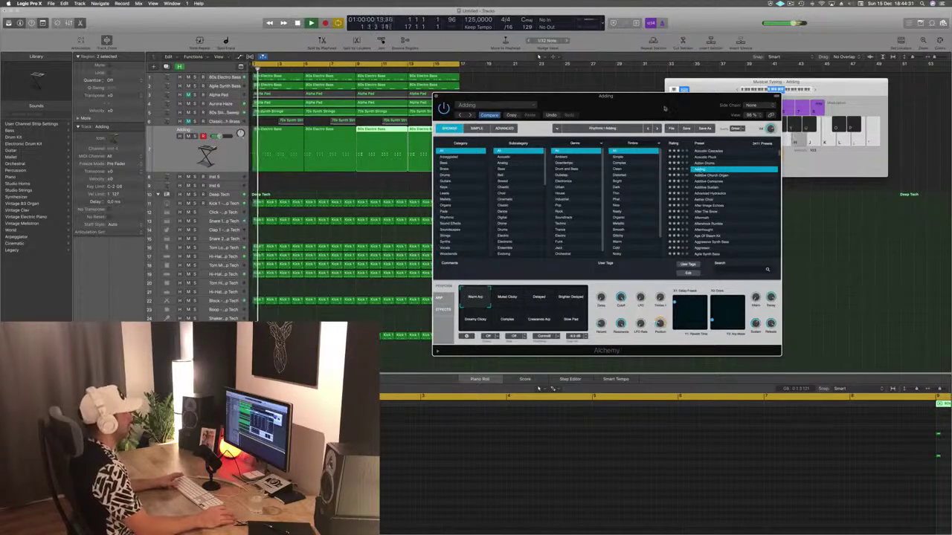
{"action": "left_click_drag", "start_coordinate": [665, 107], "coordinate": [606, 84]}
{"action": "left_click", "coordinate": [659, 158]}
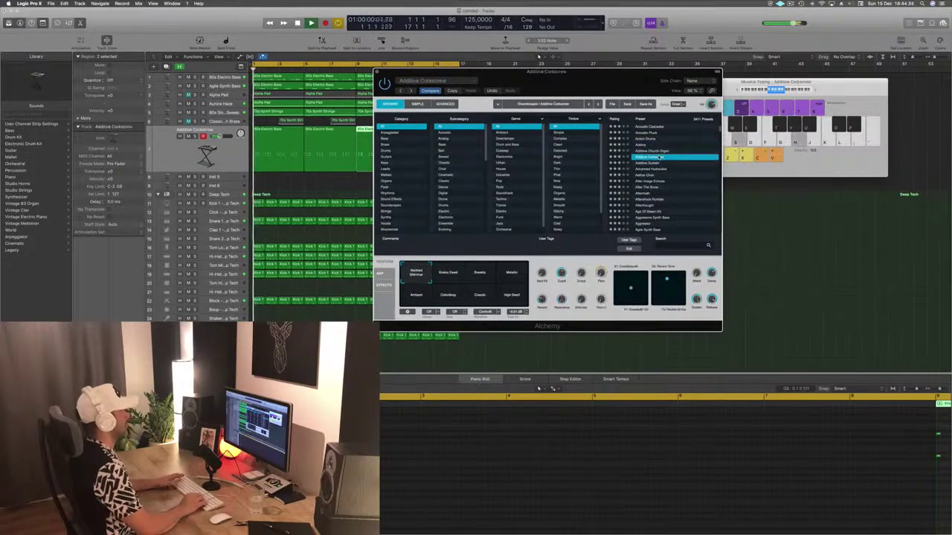
{"action": "left_click", "coordinate": [659, 162]}
{"action": "scroll", "coordinate": [659, 160], "scroll_direction": "up", "scroll_amount": 1}
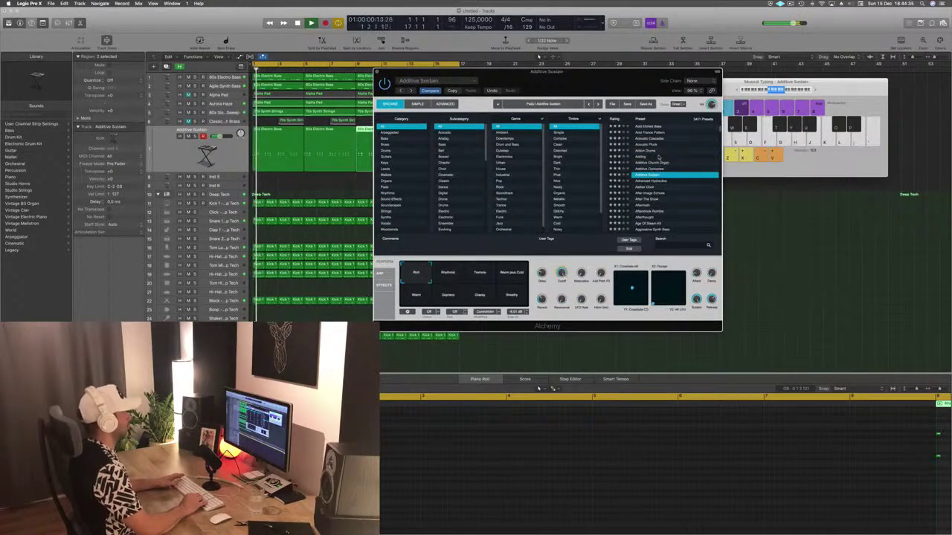
{"action": "key", "text": "Down"}
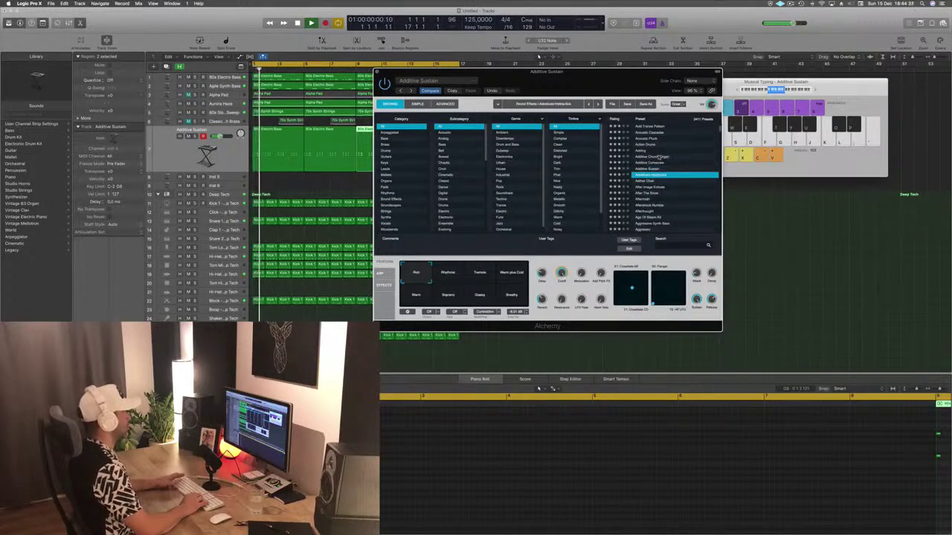
{"action": "key", "text": "Down"}
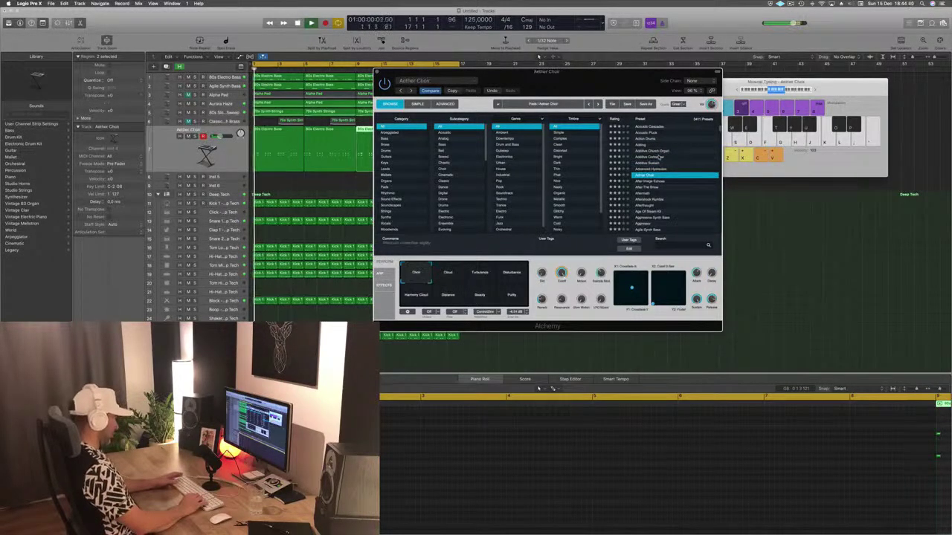
{"action": "key", "text": "Down"}
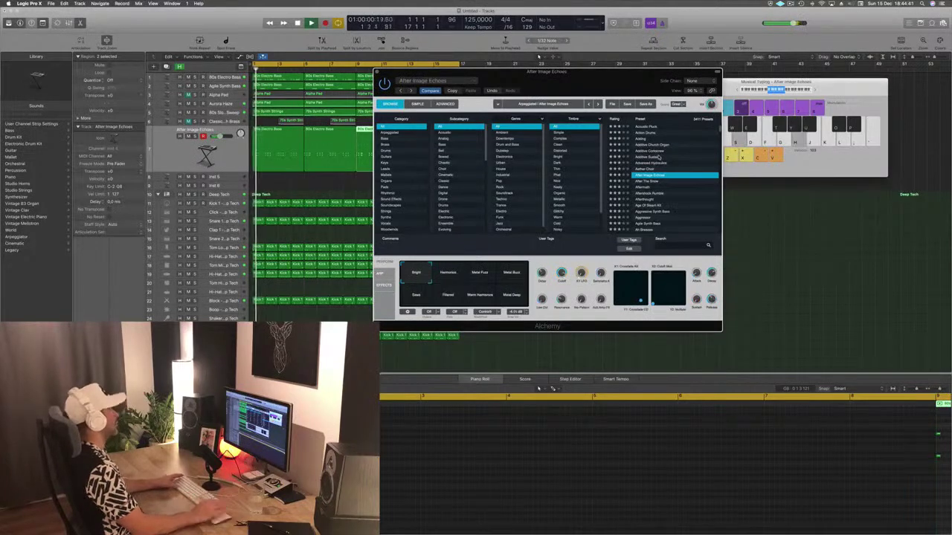
Use Sculpture instead of Alchemy as the bass phrase track's instrument and load its Lean on preset.
{"action": "left_click", "coordinate": [176, 155]}
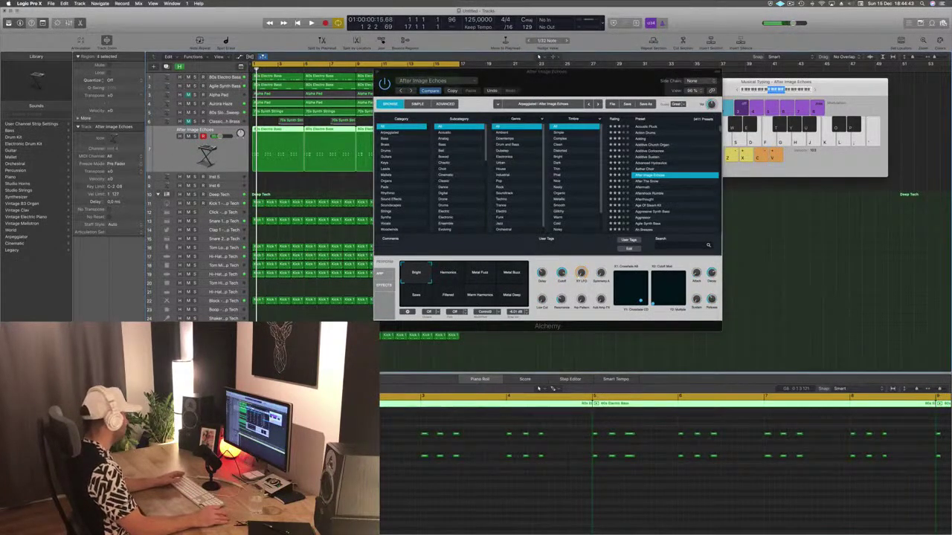
{"action": "key", "text": "v"}
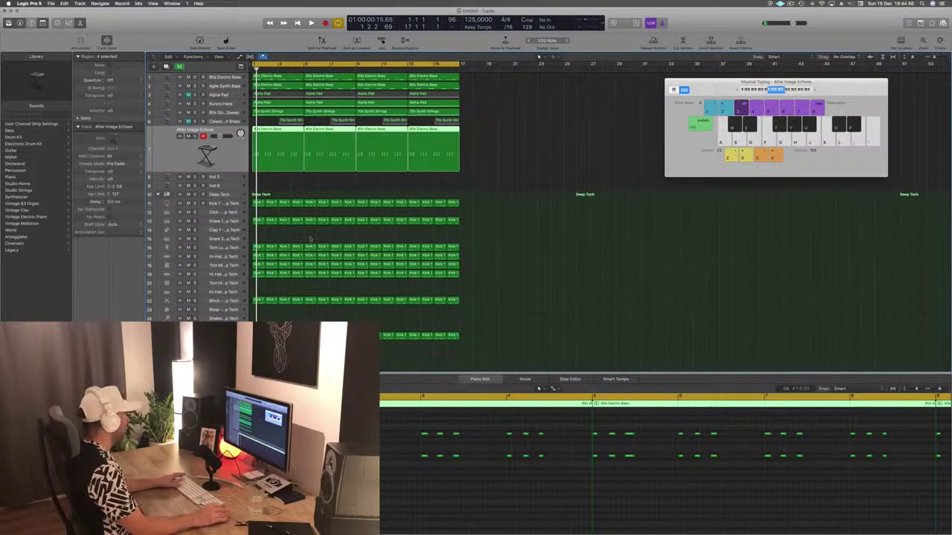
{"action": "key", "text": "v"}
{"action": "mouse_move", "coordinate": [312, 37]}
{"action": "left_mouse_down"}
{"action": "mouse_move", "coordinate": [582, 75]}
{"action": "mouse_move", "coordinate": [758, 75]}
{"action": "left_mouse_up"}
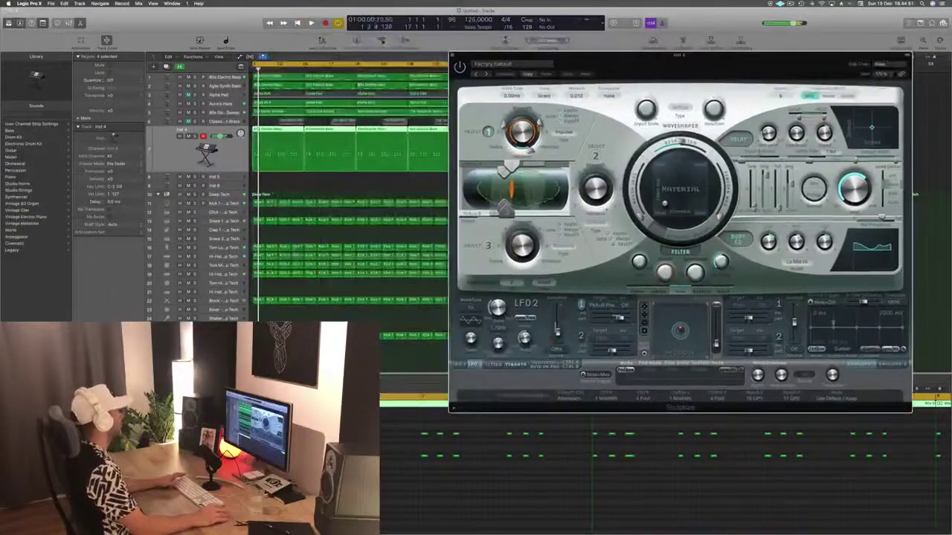
{"action": "left_click", "coordinate": [485, 74]}
{"action": "key", "text": "space"}
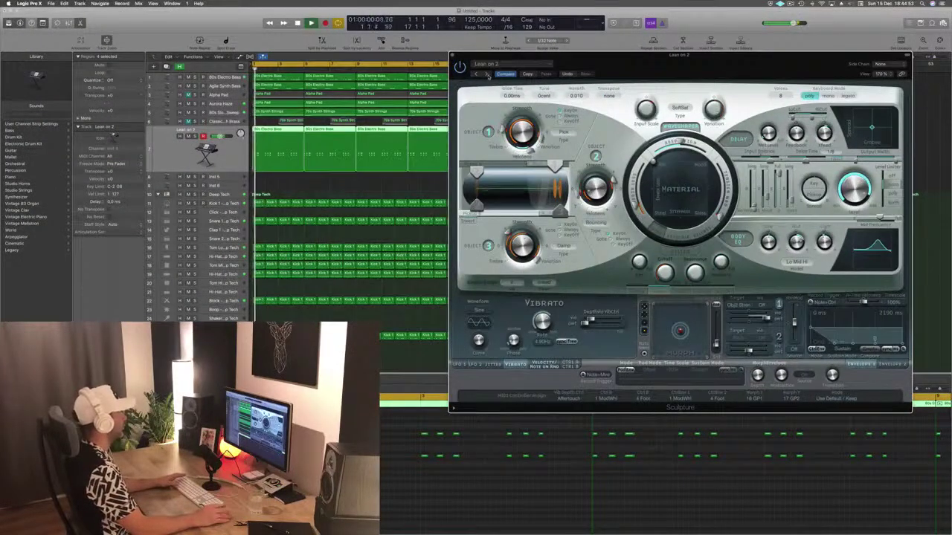
{"action": "left_click", "coordinate": [486, 73]}
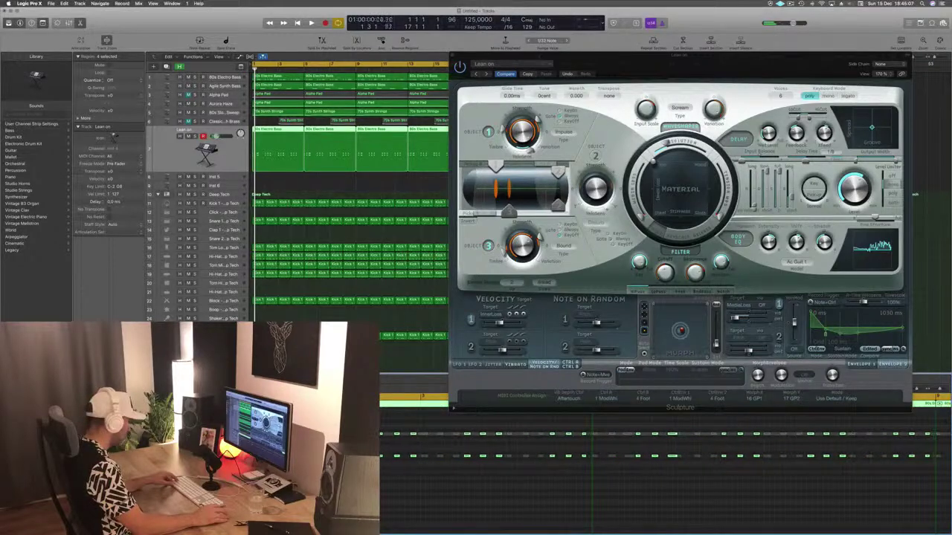
Play the 16-bar arrangement from the start with the Sculpture window closed to check how the layers sound together.
{"action": "key", "text": "space"}
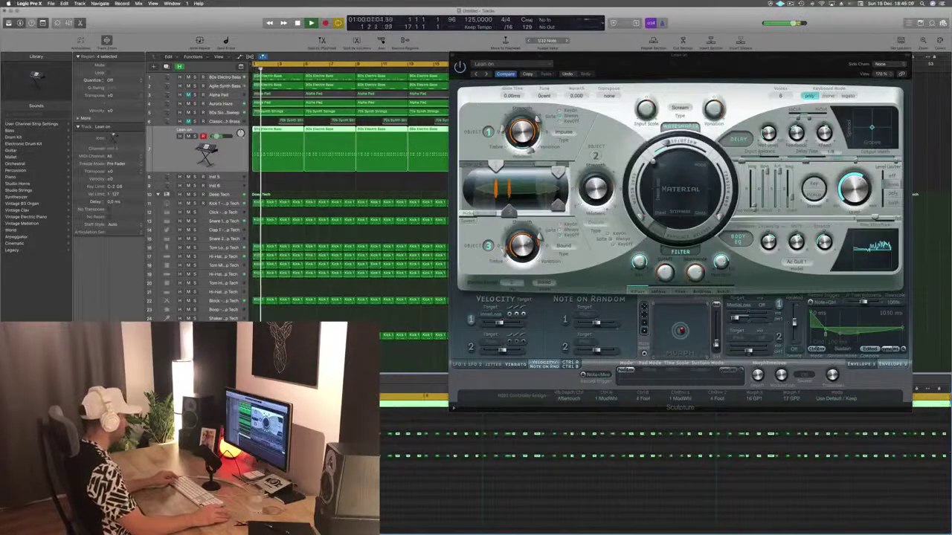
{"action": "key", "text": "super+Left"}
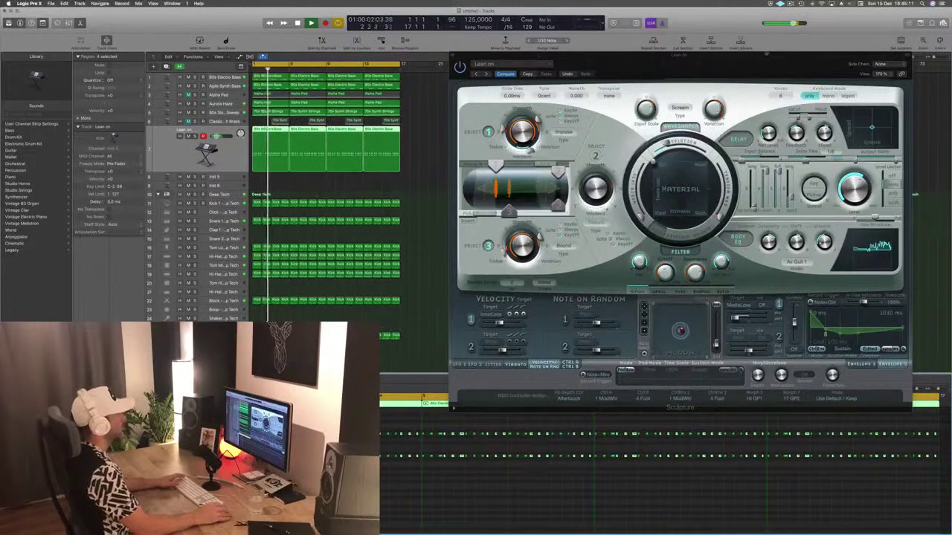
{"action": "left_click_drag", "start_coordinate": [714, 65], "coordinate": [625, 79]}
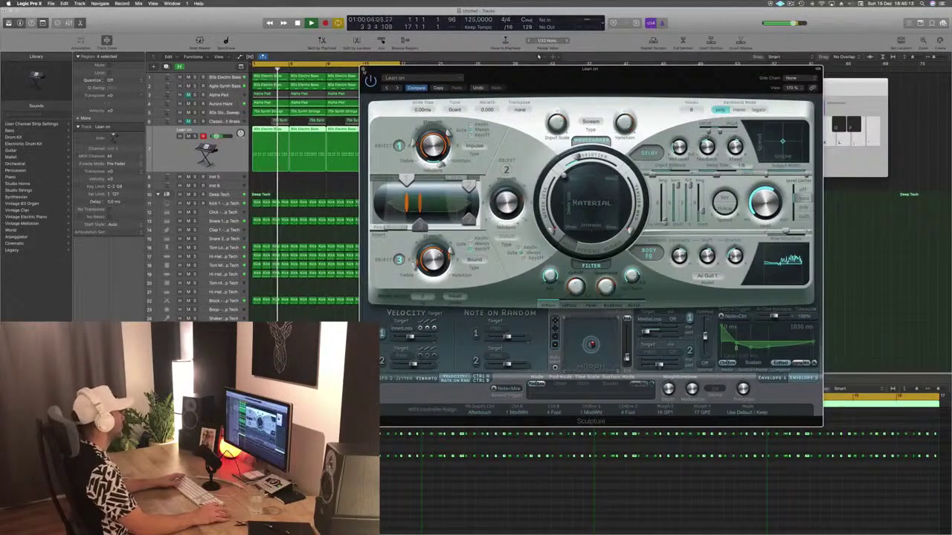
{"action": "key", "text": "v"}
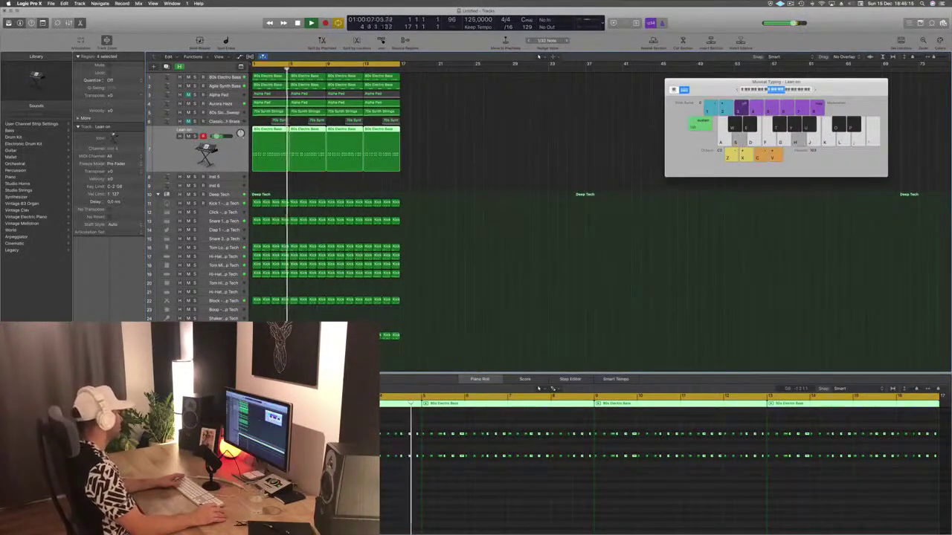
{"action": "key", "text": "Return"}
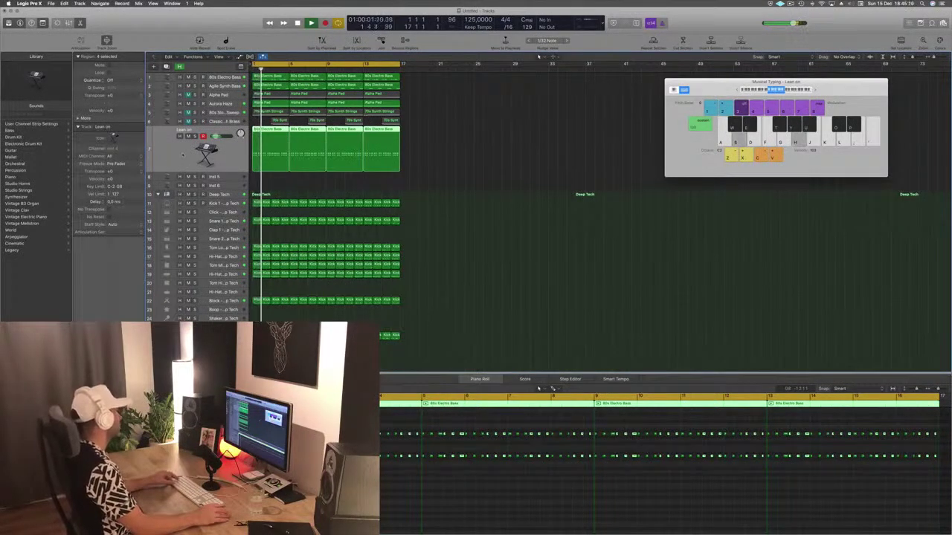
{"action": "key", "text": "super+Right"}
{"action": "key", "text": "super+Up"}
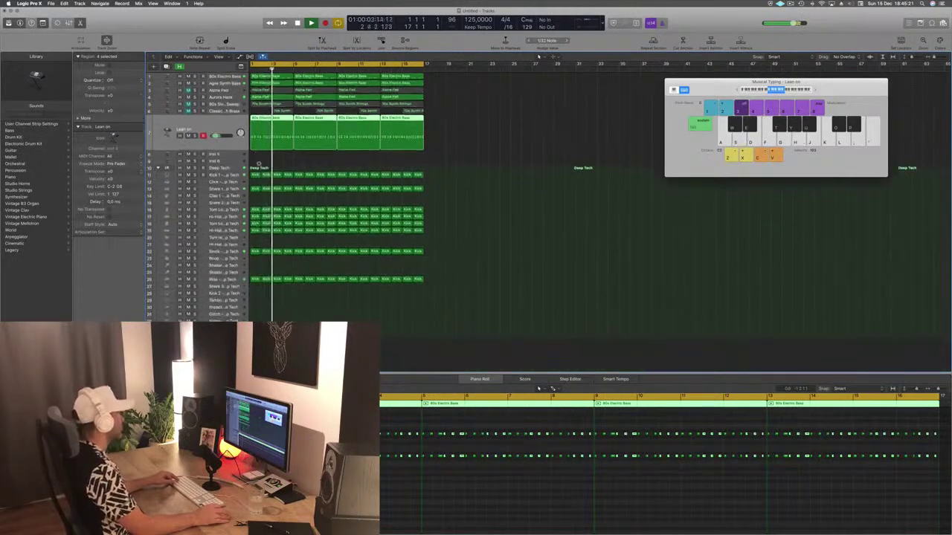
{"action": "key", "text": "super+Right"}
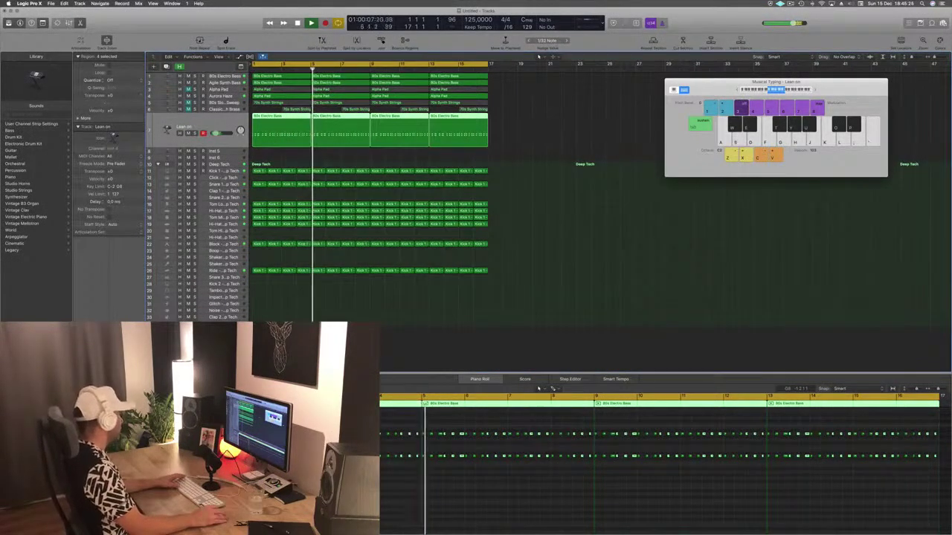
{"action": "left_click", "coordinate": [612, 204]}
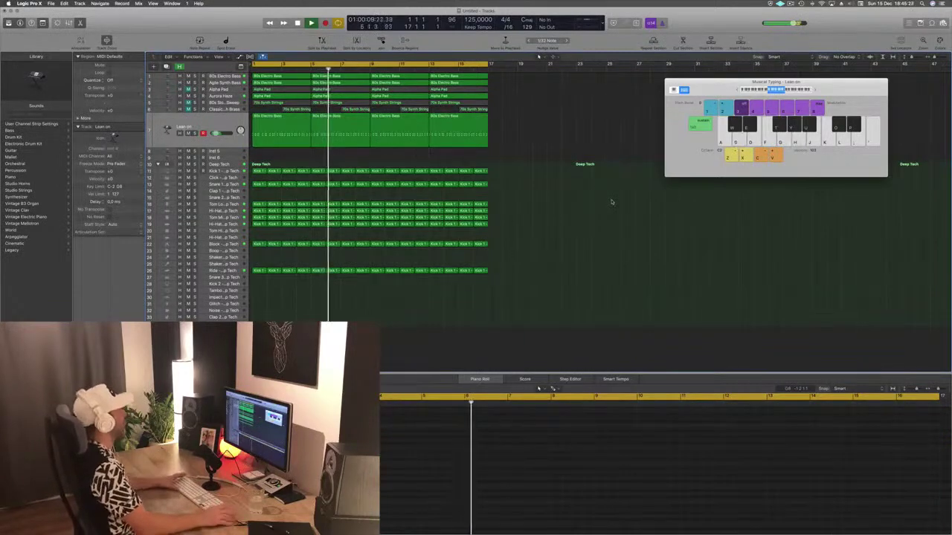
{"action": "key", "text": "super+Down"}
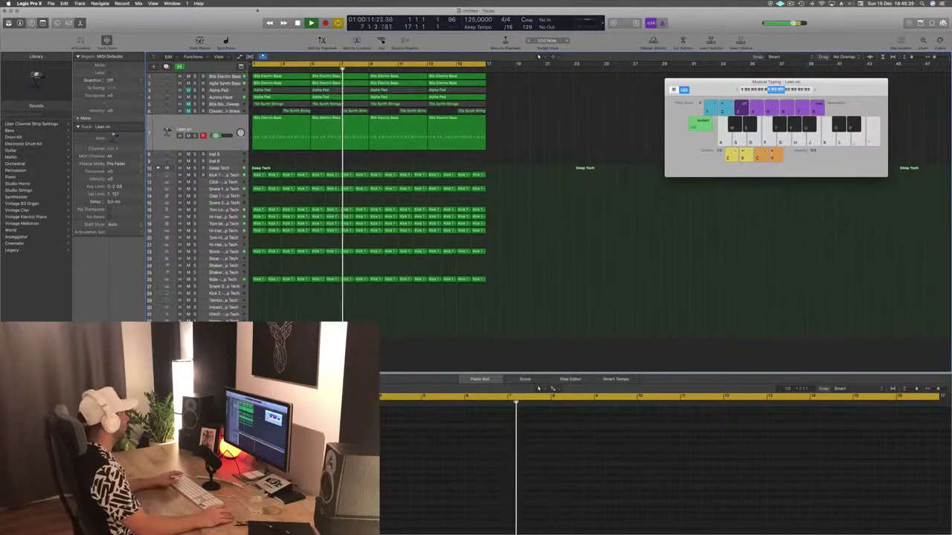
{"action": "key", "text": "Return"}
Unmute the 80s Slow Pop Sweep track and transpose the notes of its regions down one octave.
{"action": "left_click", "coordinate": [220, 104]}
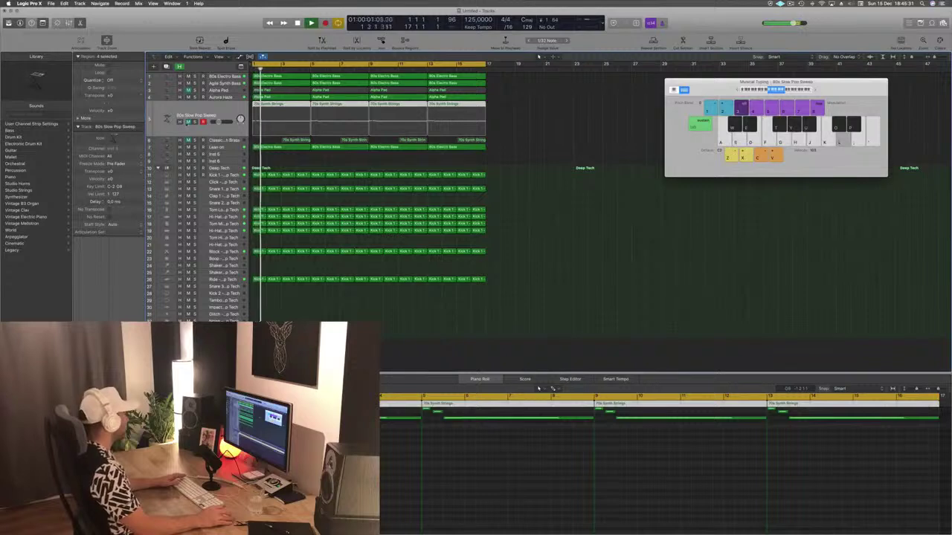
{"action": "left_click", "coordinate": [538, 388]}
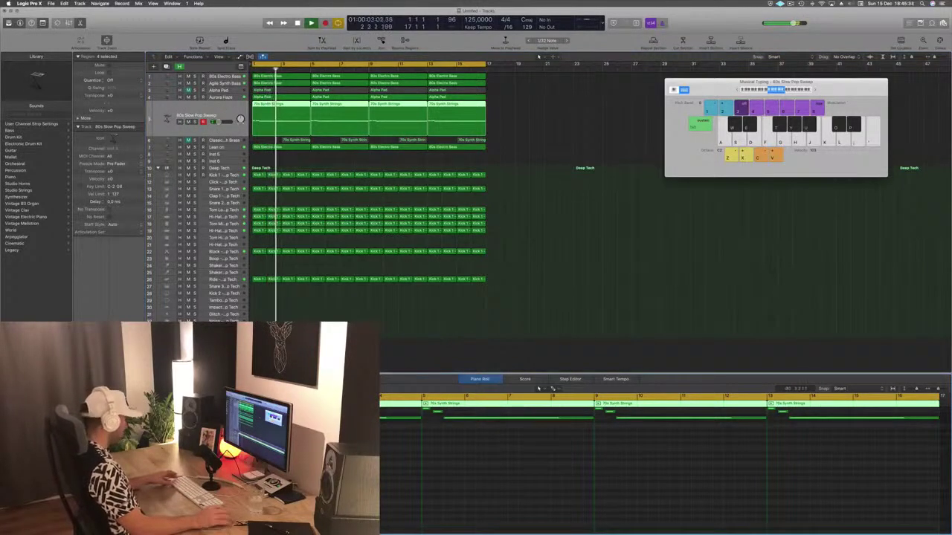
{"action": "key", "text": "super+Down"}
{"action": "key", "text": "Return"}
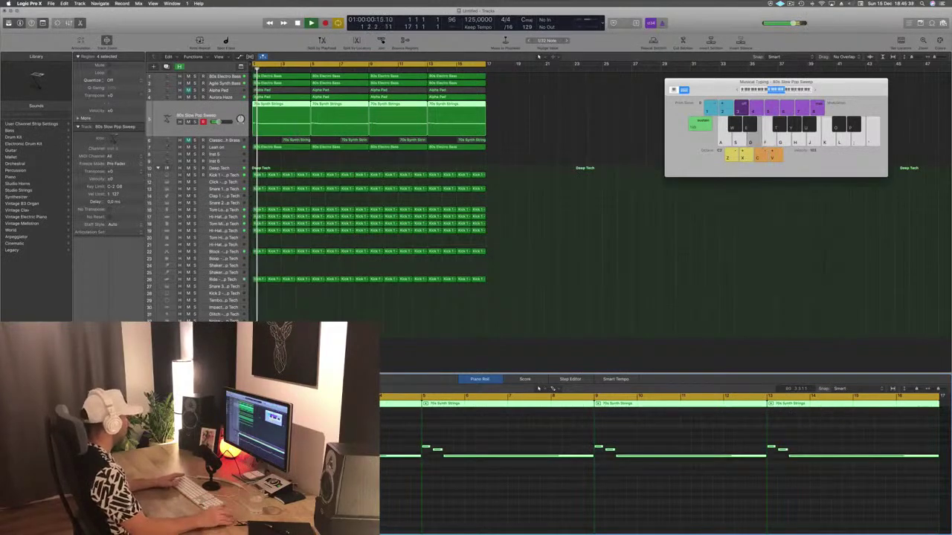
{"action": "key", "text": "Return"}
Duplicate the 80s Slow Pop Sweep track and copy its four string regions onto the new track.
{"action": "key", "text": "Tab"}
{"action": "key", "text": "alt+super+s"}
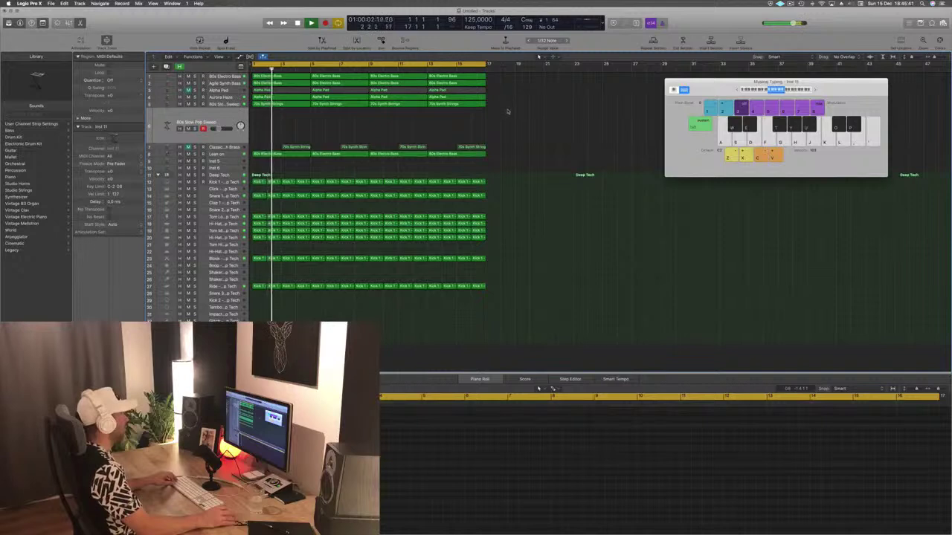
{"action": "mouse_move", "coordinate": [275, 114]}
{"action": "left_mouse_down"}
{"action": "mouse_move", "coordinate": [264, 111]}
{"action": "mouse_move", "coordinate": [266, 124]}
{"action": "left_mouse_up"}
Transpose the duplicated track's string notes up one octave and replay the opening to hear both octaves together.
{"action": "key", "text": "Tab"}
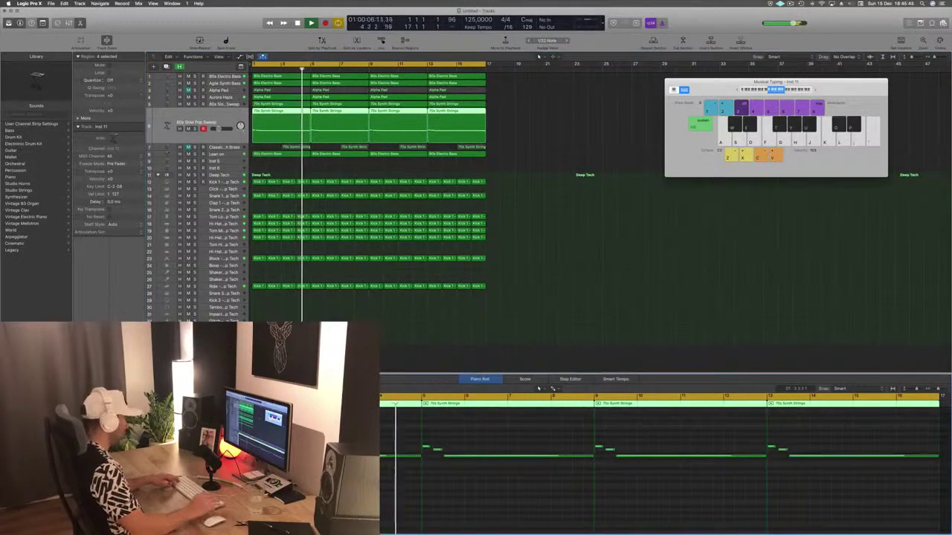
{"action": "key", "text": "alt+shift+Up"}
{"action": "key", "text": "space"}
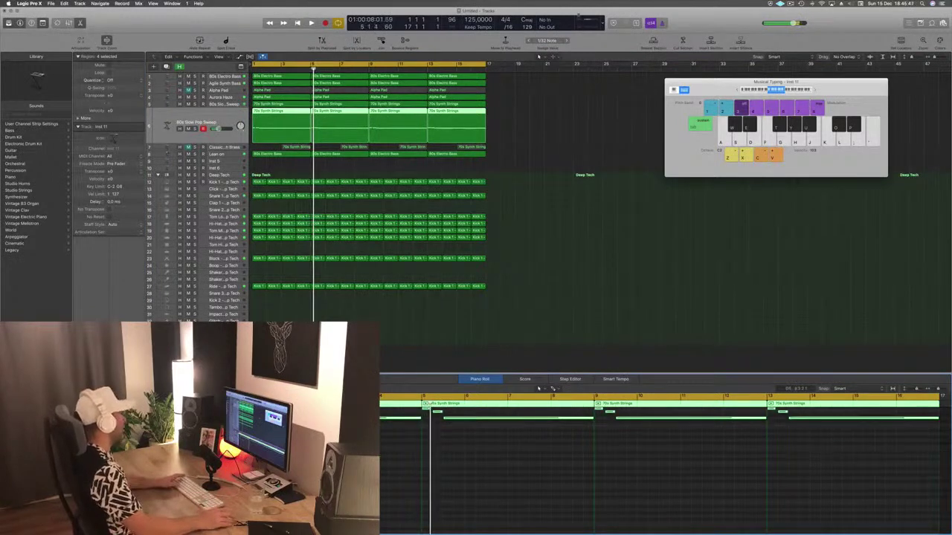
{"action": "key", "text": "space"}
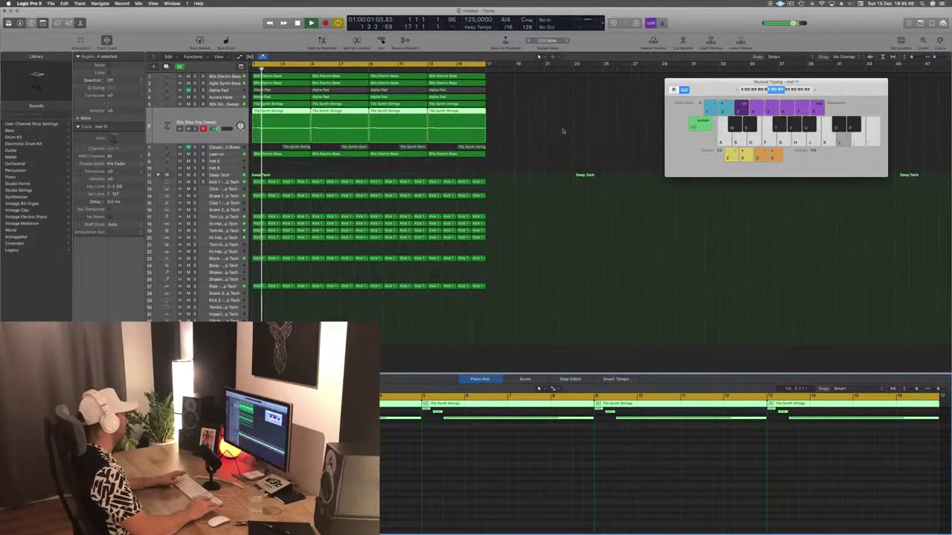
{"action": "key", "text": "space"}
{"action": "key", "text": "space"}
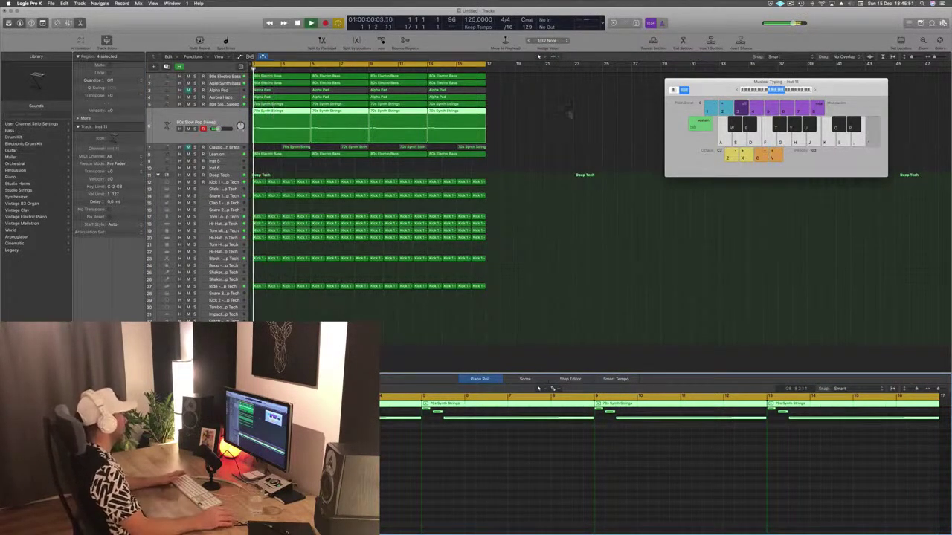
{"action": "key", "text": "space"}
{"action": "key", "text": "space"}
{"action": "left_click", "coordinate": [206, 113]}
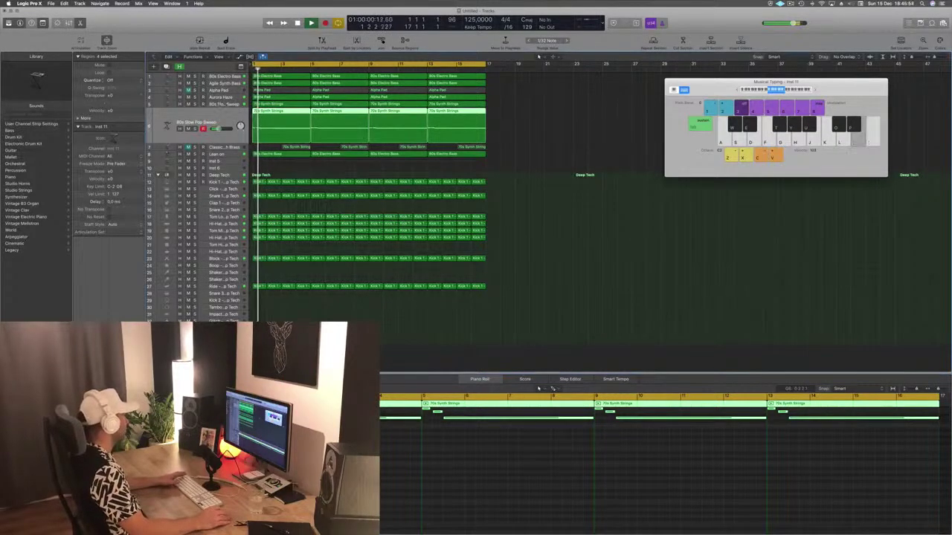
Select the original 80s Slow Pop Sweep track and adjust its volume while replaying the opening.
{"action": "key", "text": "Up"}
{"action": "key", "text": "space"}
{"action": "key", "text": "space"}
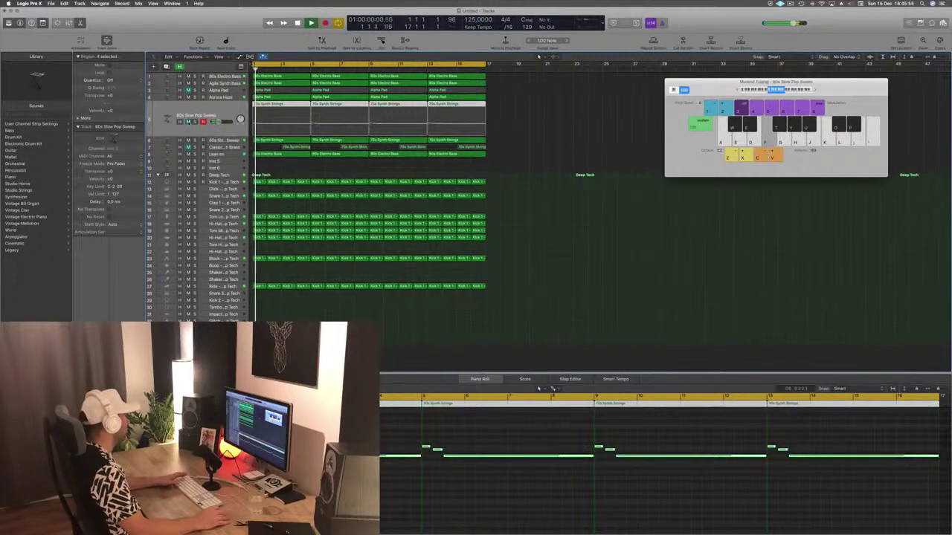
{"action": "key", "text": "space"}
{"action": "key", "text": "space"}
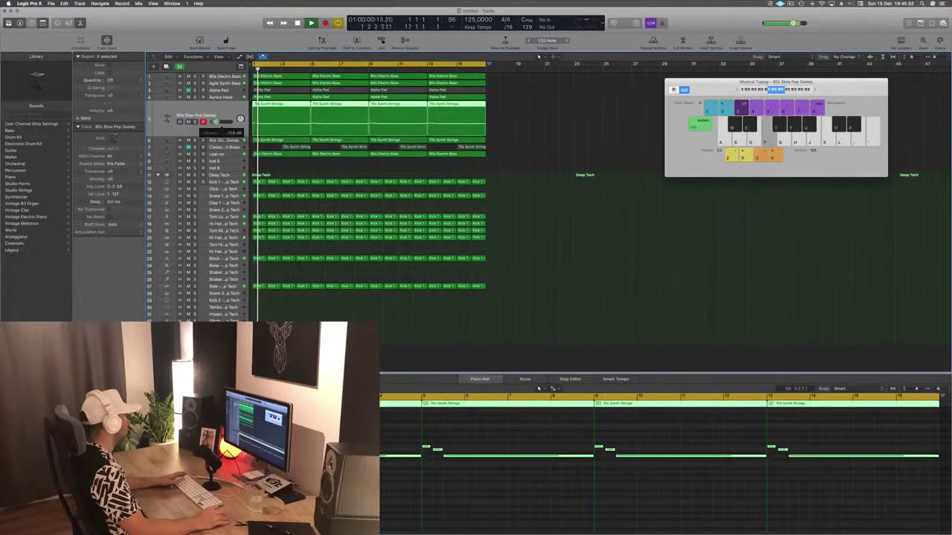
Save the project as "Episode 42 Guys" in the Electronic Music Jam Sessions folder.
{"action": "left_click", "coordinate": [525, 141]}
{"action": "key", "text": "super+s"}
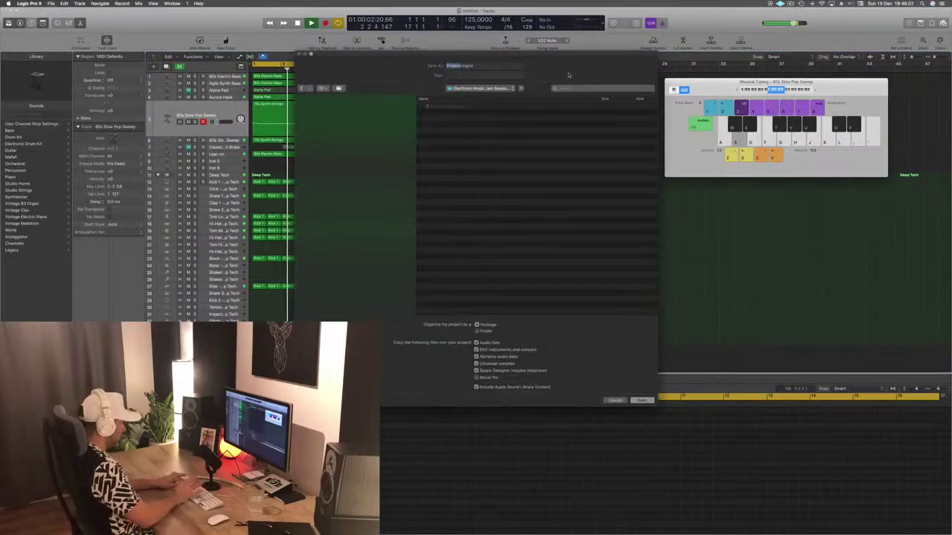
{"action": "type", "text": "Episode"}
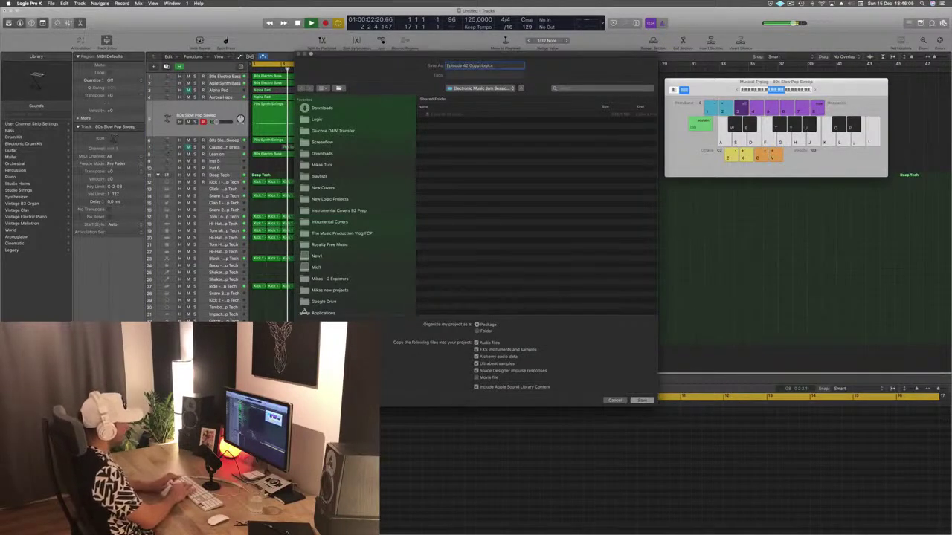
{"action": "type", "text": " 42 Guys"}
{"action": "key", "text": "Return"}
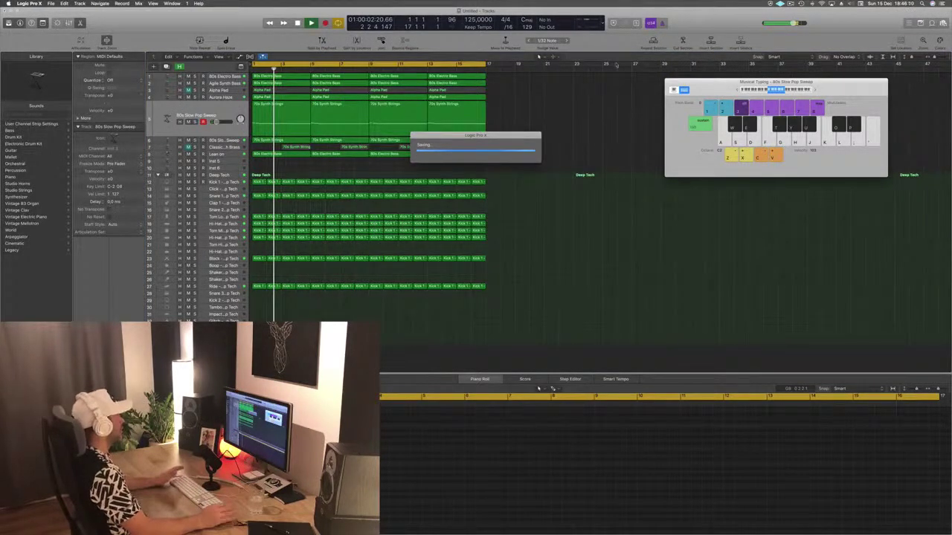
Save a copy of the project as "Episode 42 Guys" in the Logic folder, keeping the included-file options.
{"action": "left_click", "coordinate": [51, 4]}
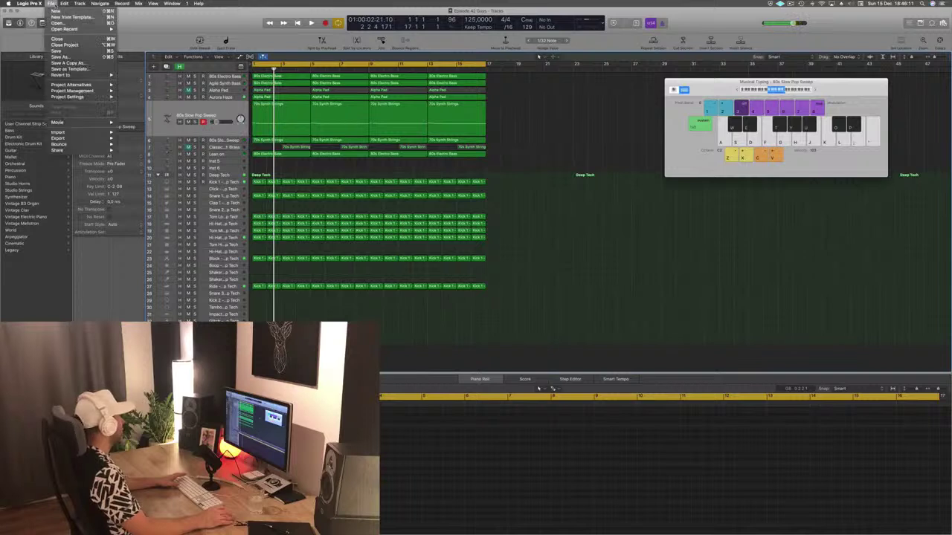
{"action": "left_click", "coordinate": [84, 61]}
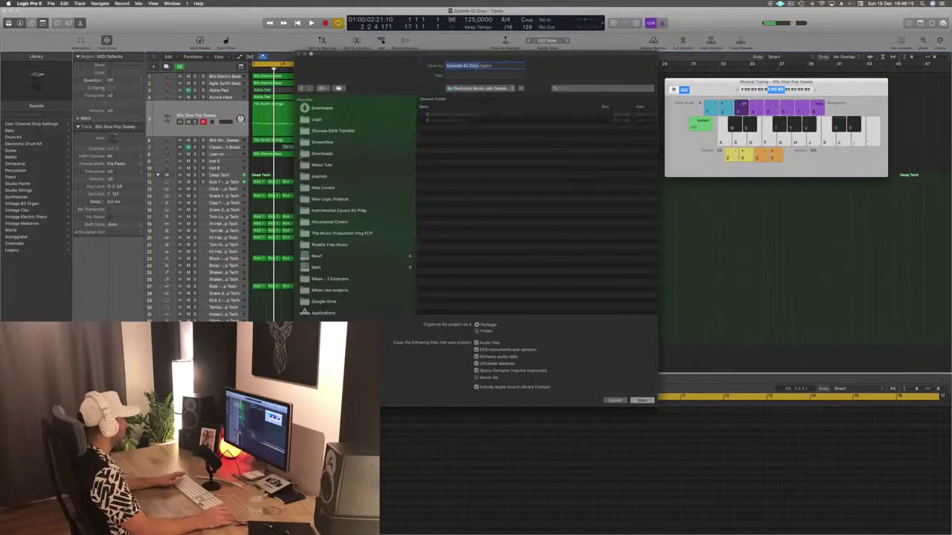
{"action": "left_click", "coordinate": [330, 200]}
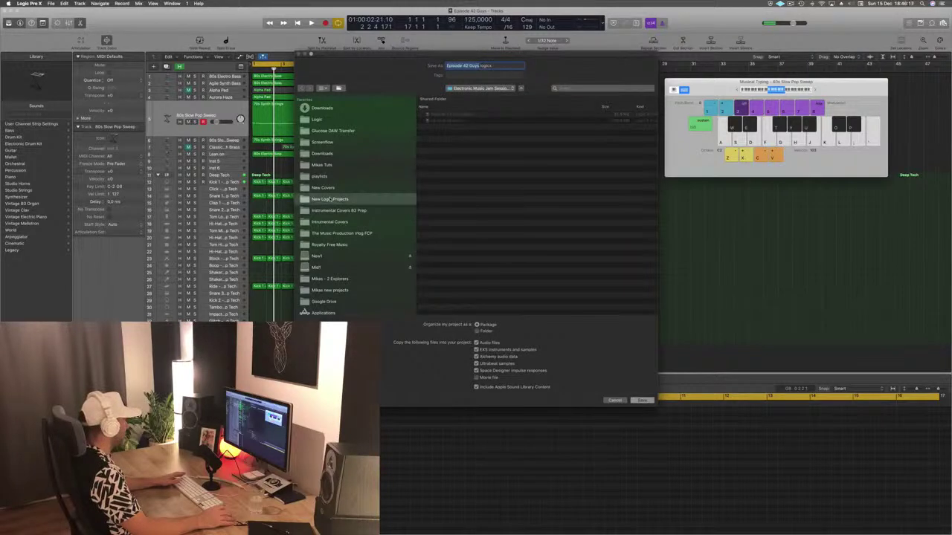
{"action": "left_click", "coordinate": [318, 120]}
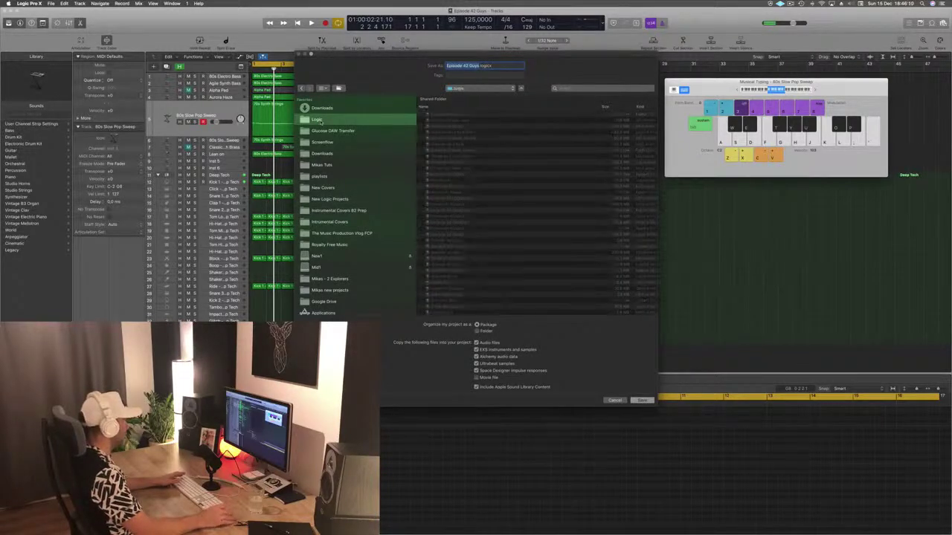
{"action": "left_click", "coordinate": [641, 400]}
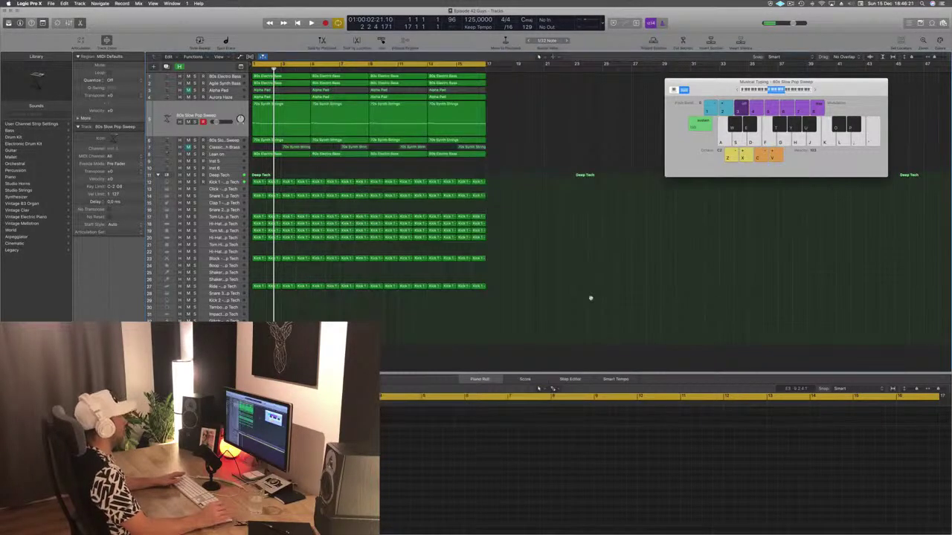
Play the arrangement from the beginning and try notes over it with the 80s Slow Pop Sweep sound.
{"action": "key", "text": "Return"}
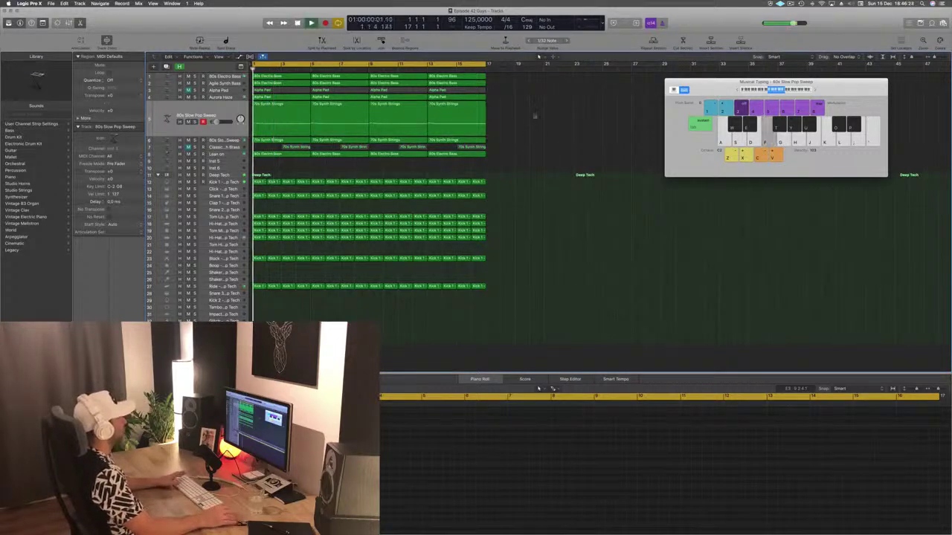
{"action": "key", "text": "space"}
{"action": "key", "text": "s"}
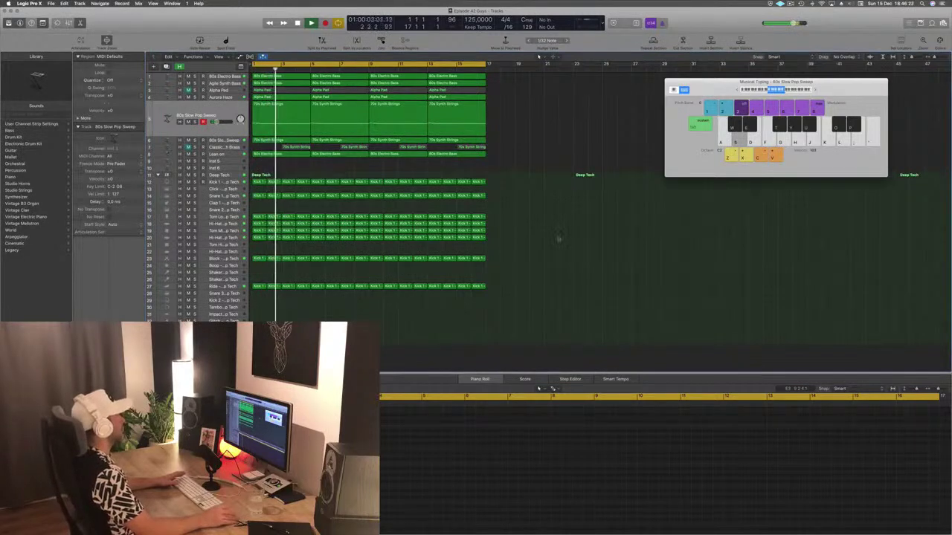